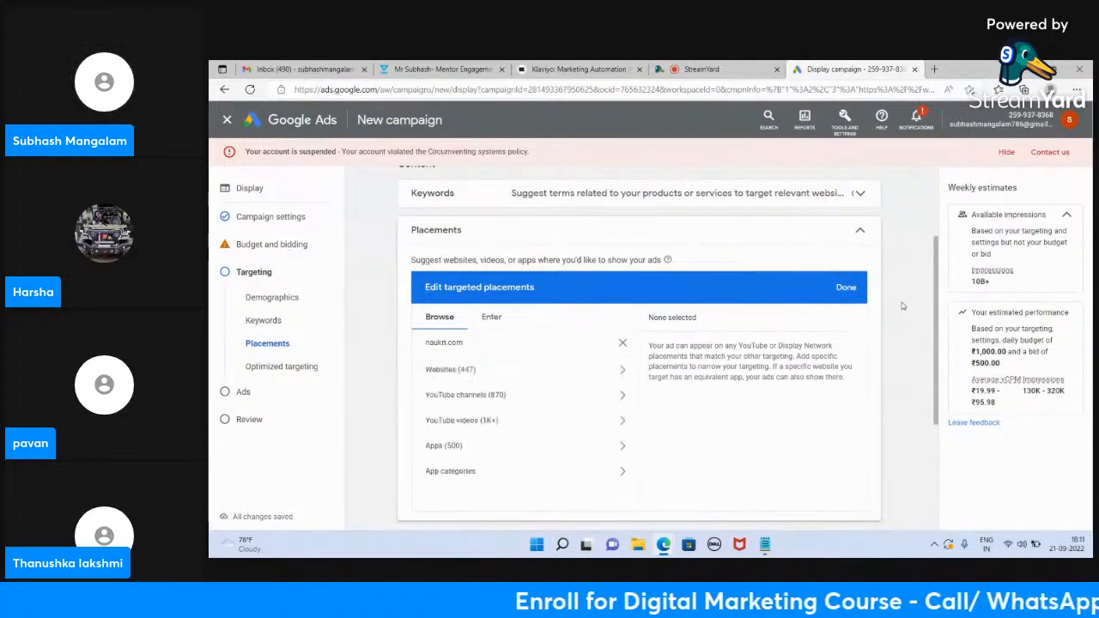
Step: Examine the website placements suggested for naukri.com and return to the placement categories
left_click(495, 370)
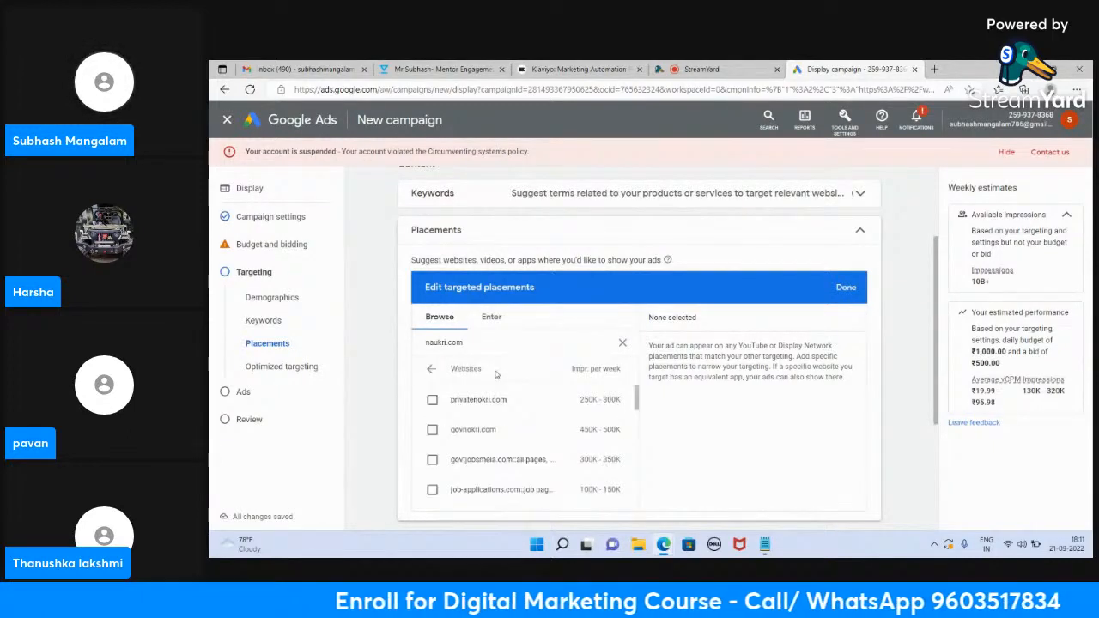
scroll(505, 417, "down", 4)
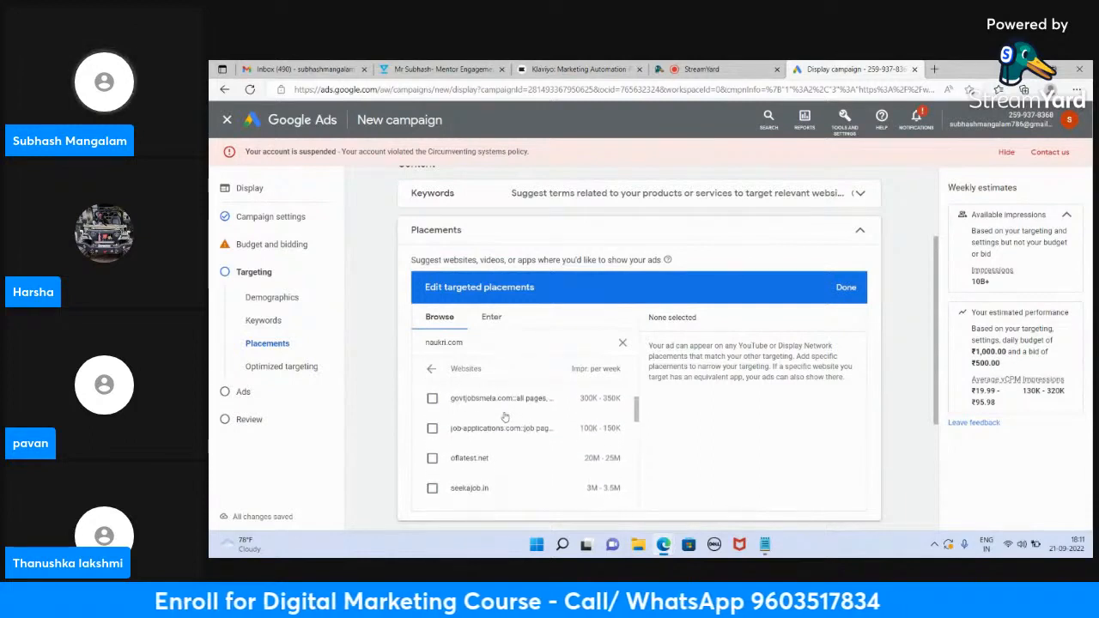
scroll(505, 418, "down", 4)
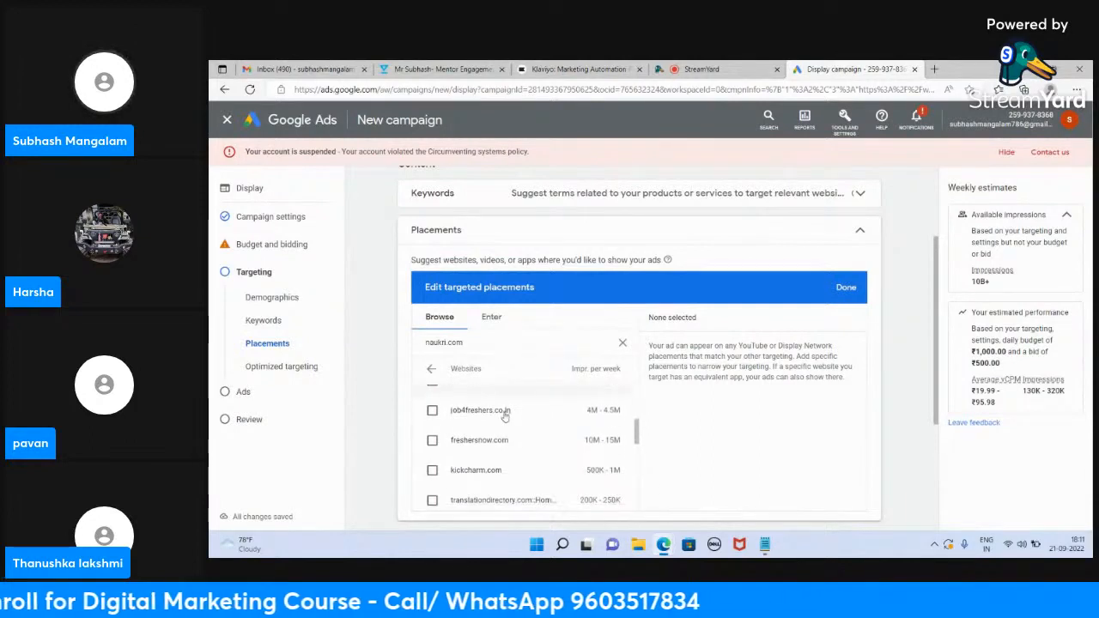
scroll(509, 447, "down", 1)
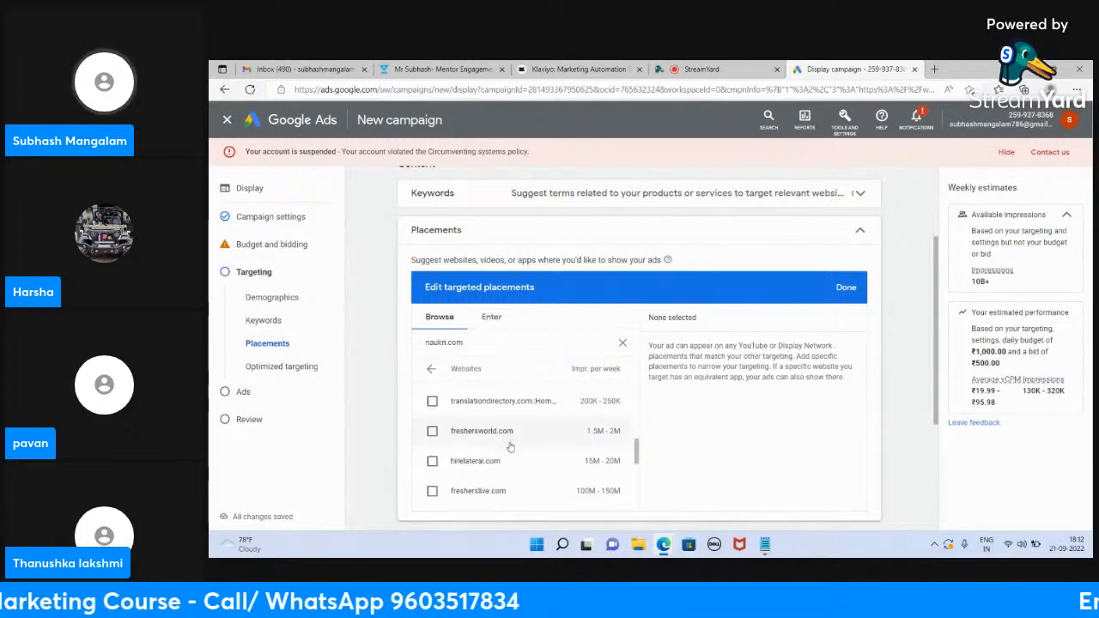
scroll(511, 445, "up", 8)
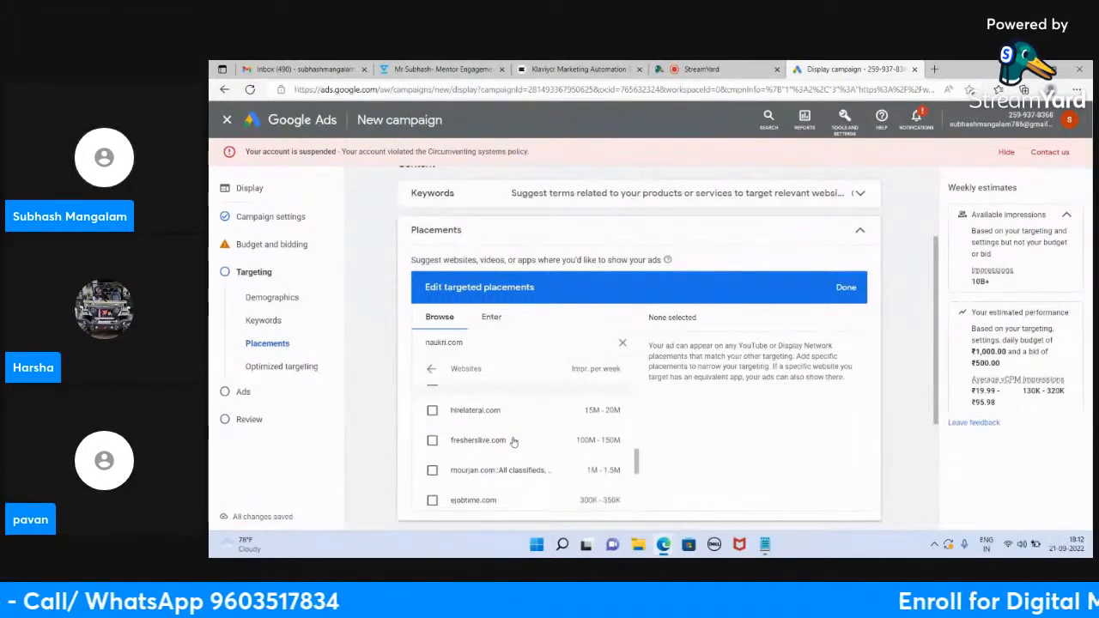
scroll(513, 441, "up", 2)
scroll(512, 414, "down", 1)
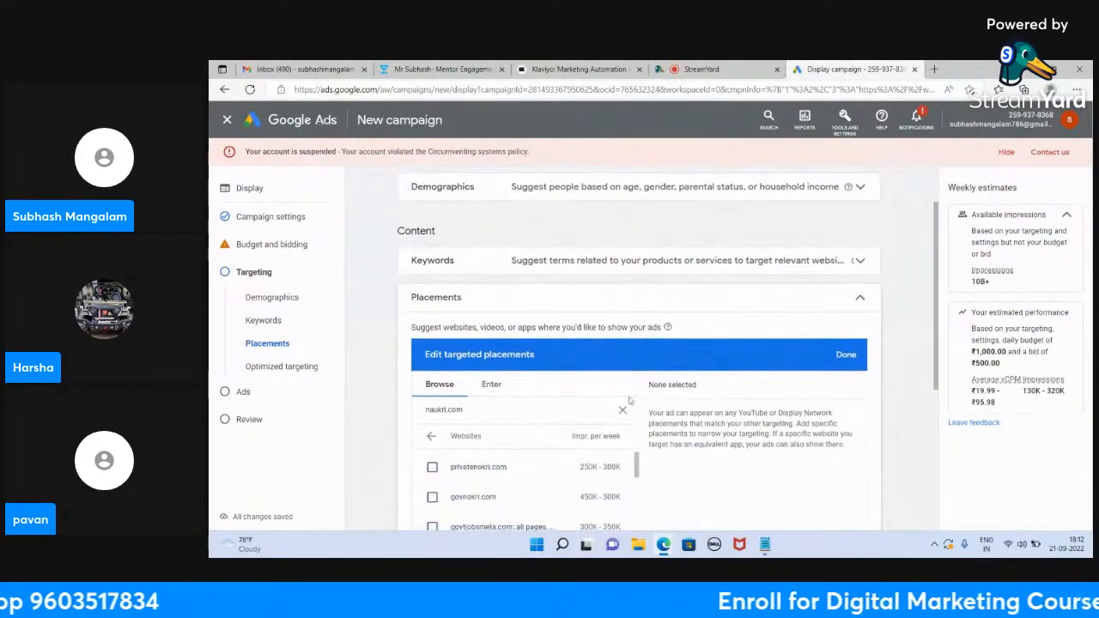
left_click(431, 436)
scroll(524, 429, "down", 1)
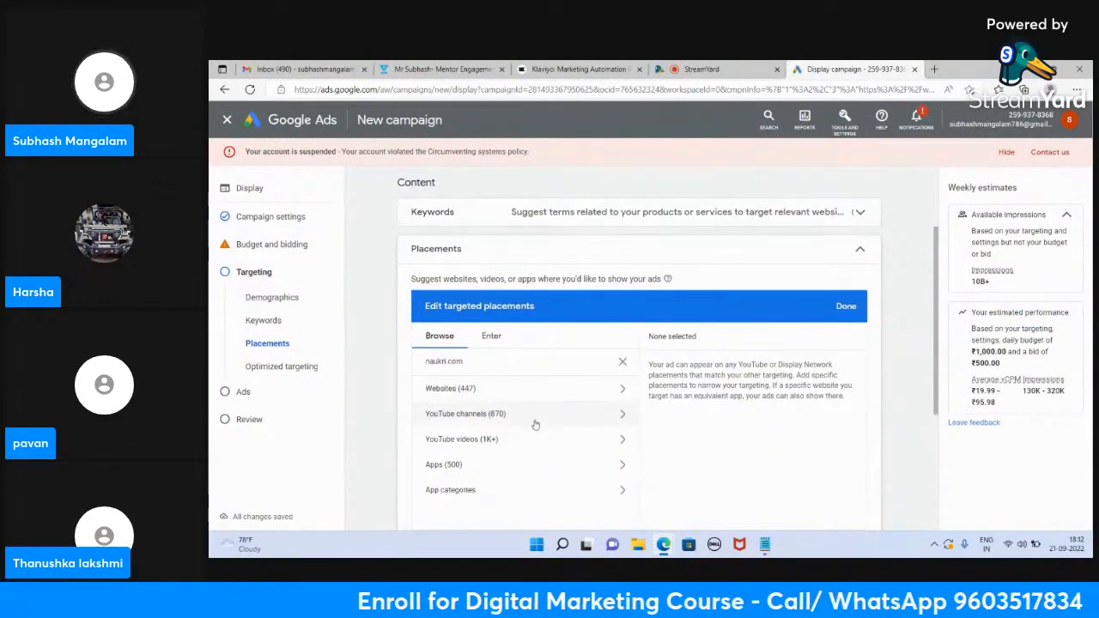
Step: Look through the YouTube channel placements suggested for naukri.com and return to the placement categories
left_click(534, 424)
scroll(535, 424, "down", 1)
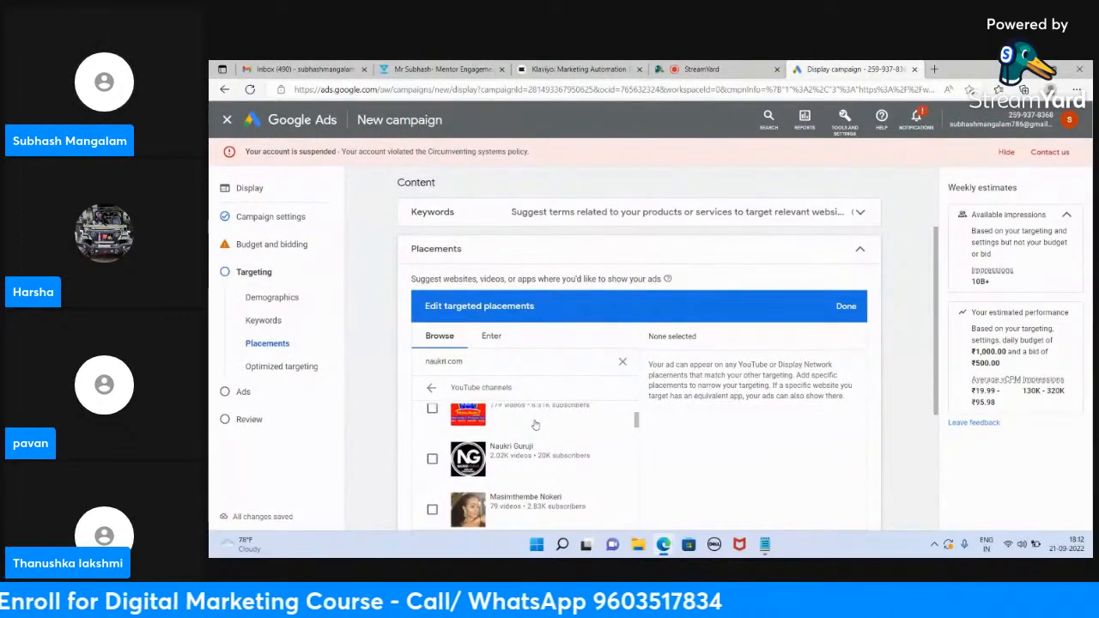
scroll(481, 411, "up", 2)
left_click(430, 389)
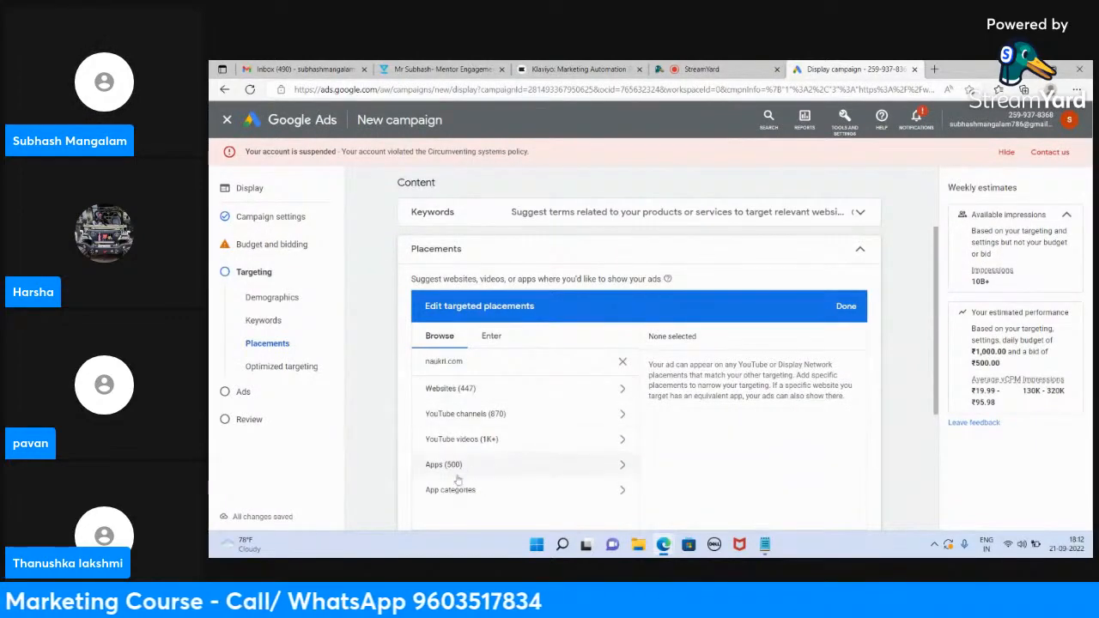
Step: Clear the naukri.com placement search and collapse the Placements section
scroll(506, 447, "down", 1)
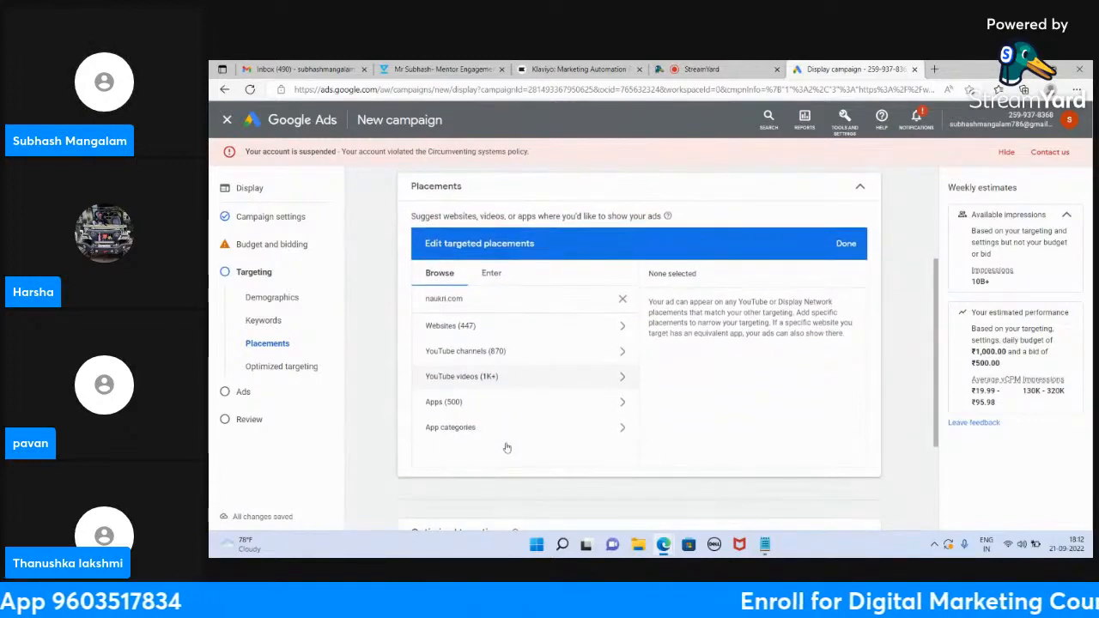
scroll(507, 447, "up", 1)
scroll(506, 448, "down", 1)
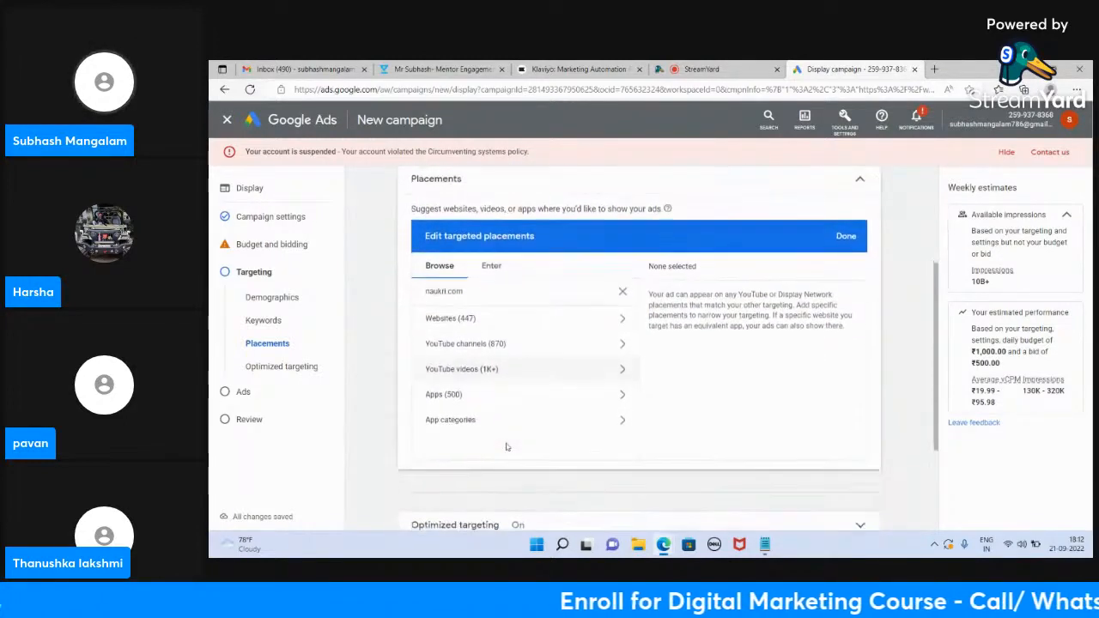
scroll(506, 447, "down", 1)
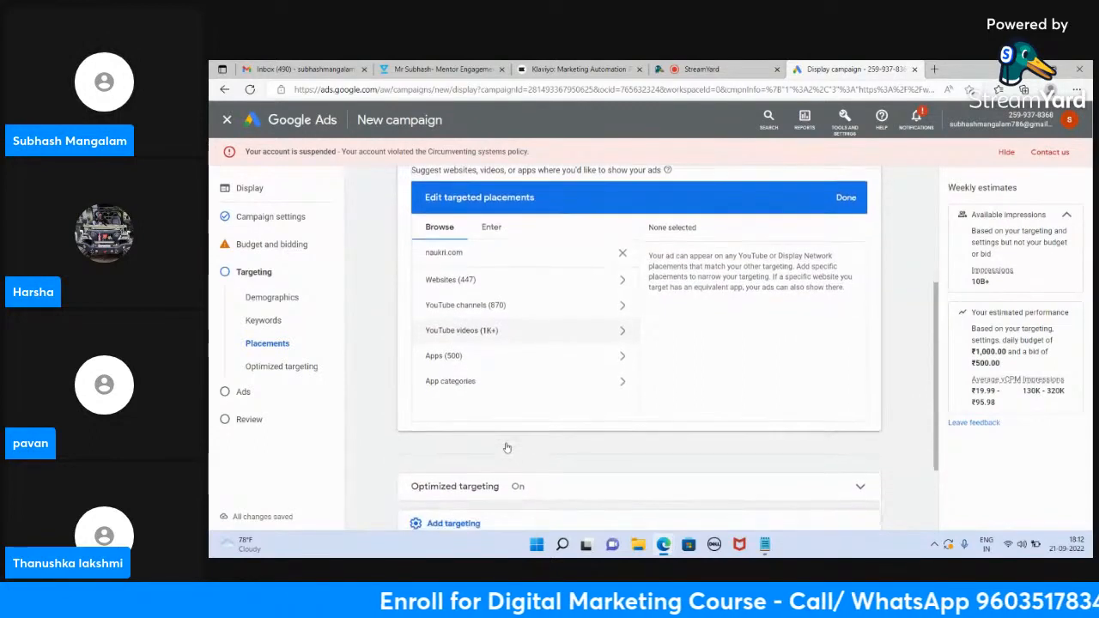
scroll(507, 447, "up", 1)
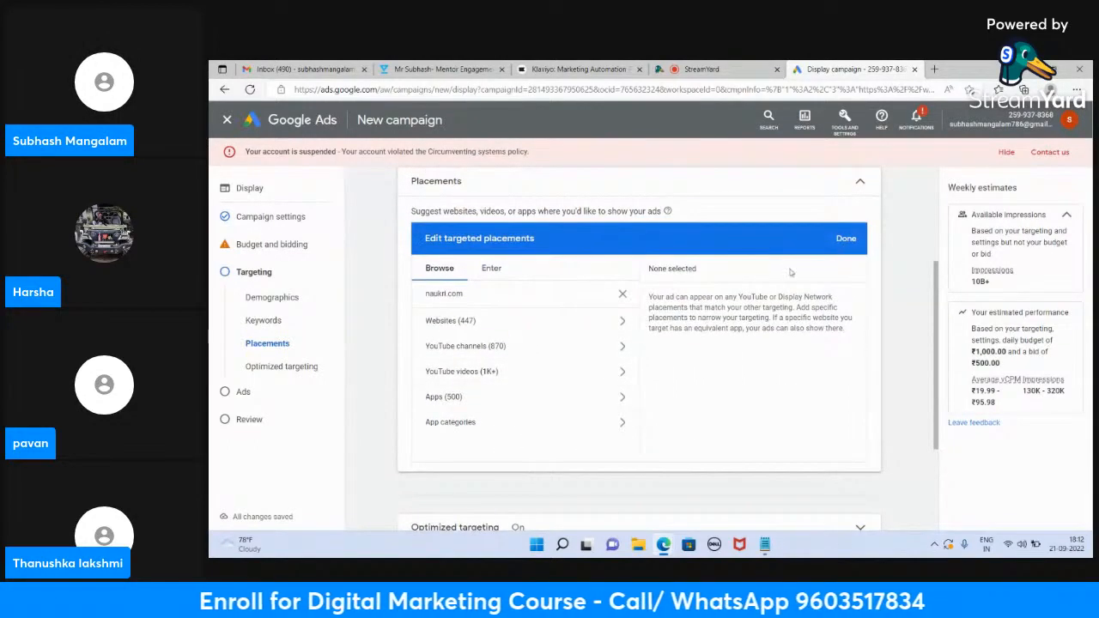
left_click(622, 293)
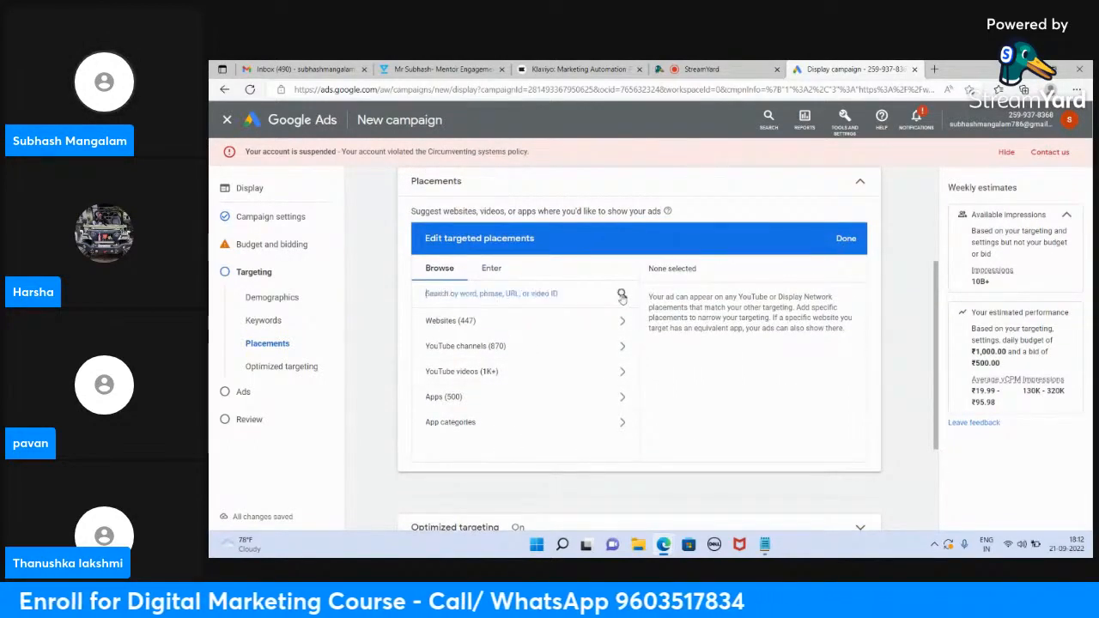
scroll(622, 297, "up", 1)
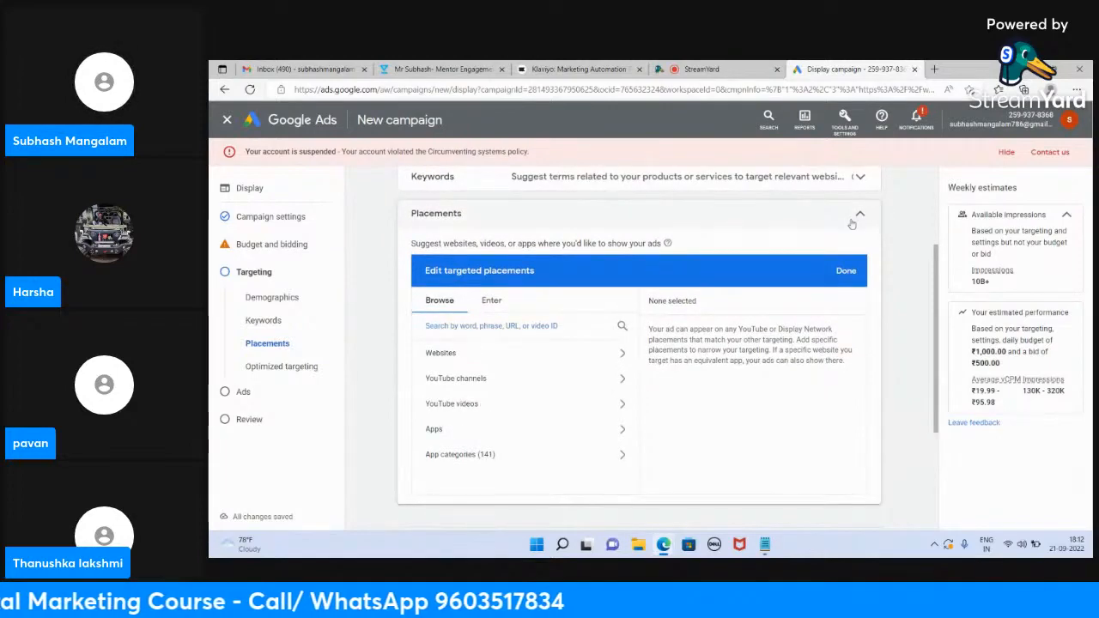
left_click(858, 216)
Step: Reveal the additional targeting options and add Audience Segments to the campaign's targeting
key("ctrl+shift+Tab")
scroll(549, 330, "down", 1)
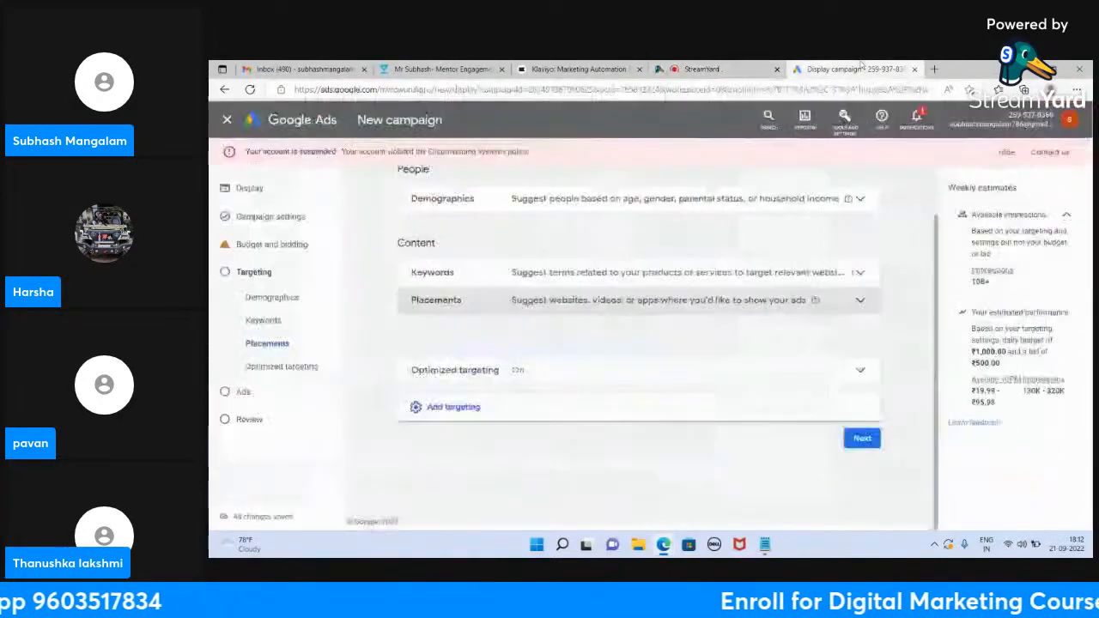
left_click(854, 68)
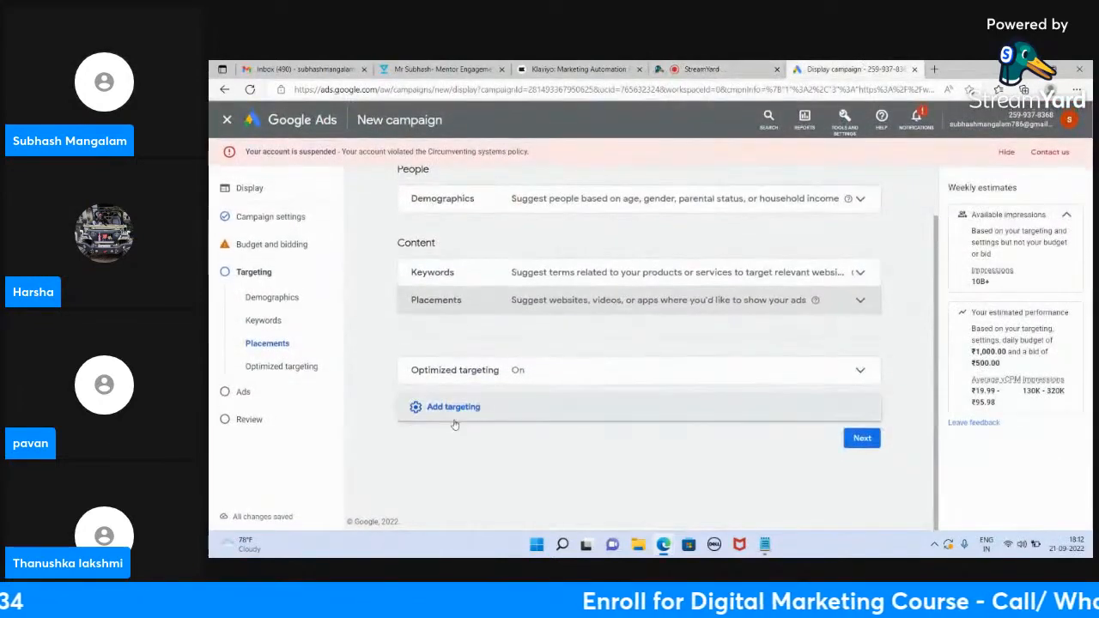
left_click(460, 405)
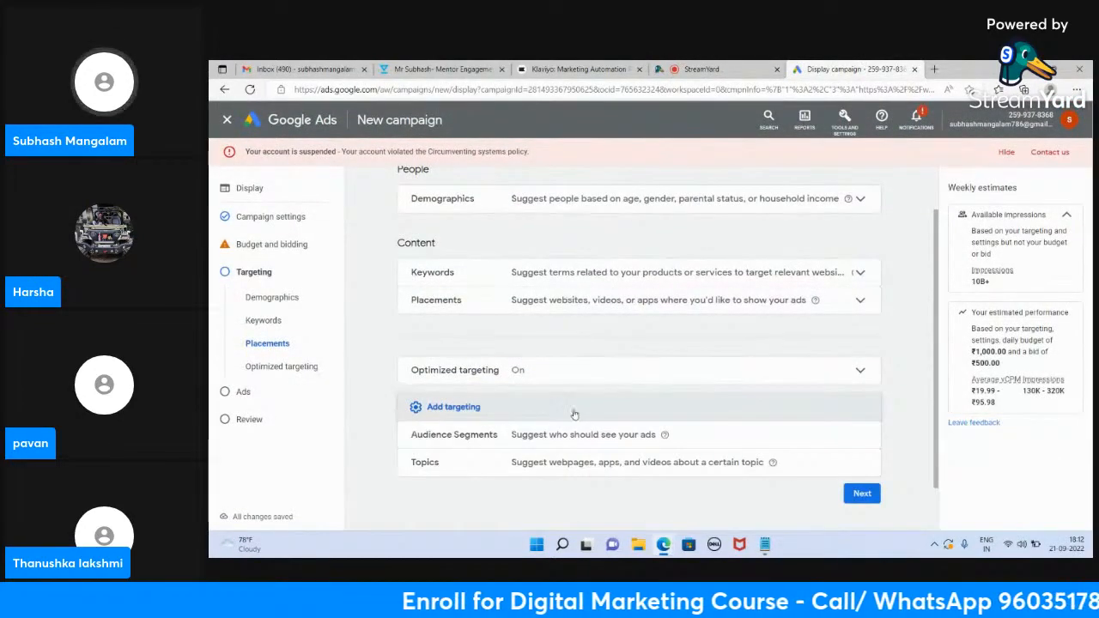
scroll(589, 417, "down", 1)
scroll(590, 418, "up", 1)
scroll(590, 417, "up", 1)
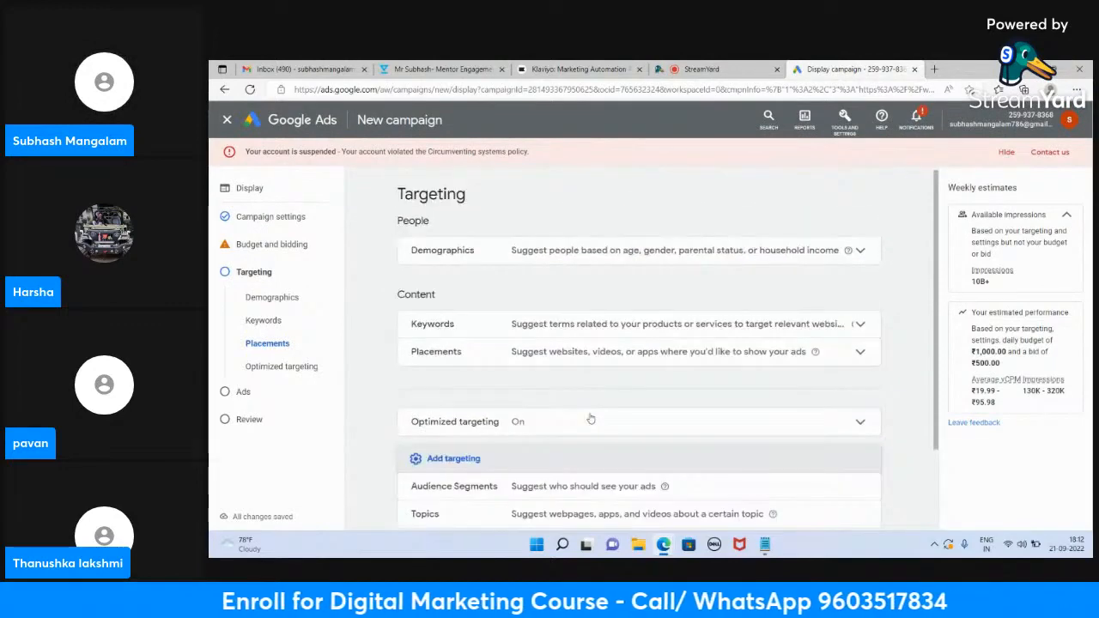
scroll(591, 419, "down", 1)
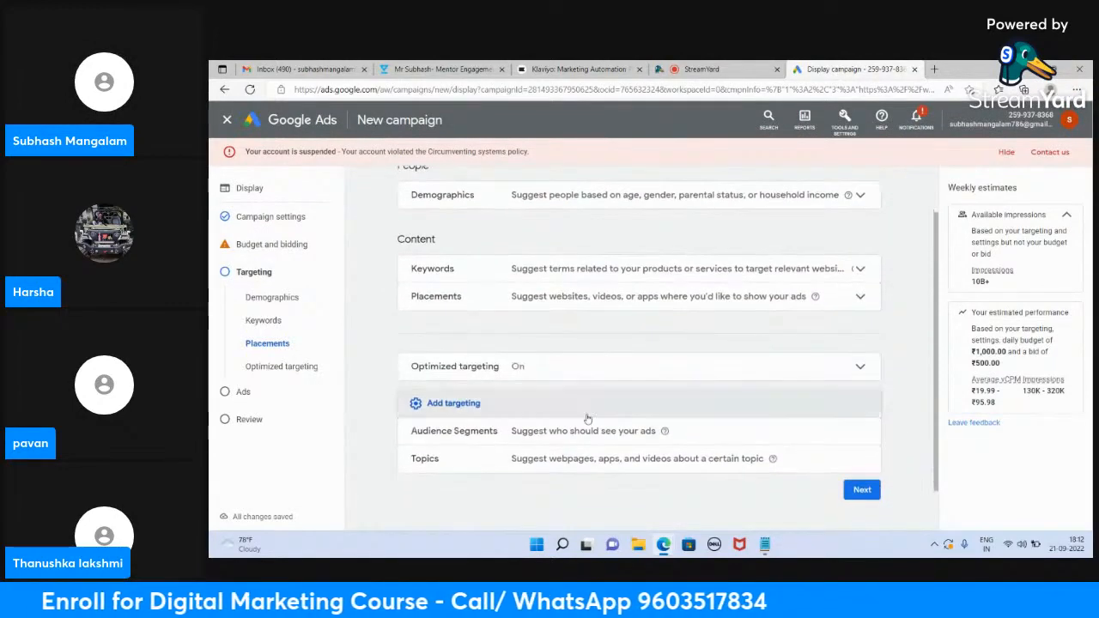
left_click(534, 436)
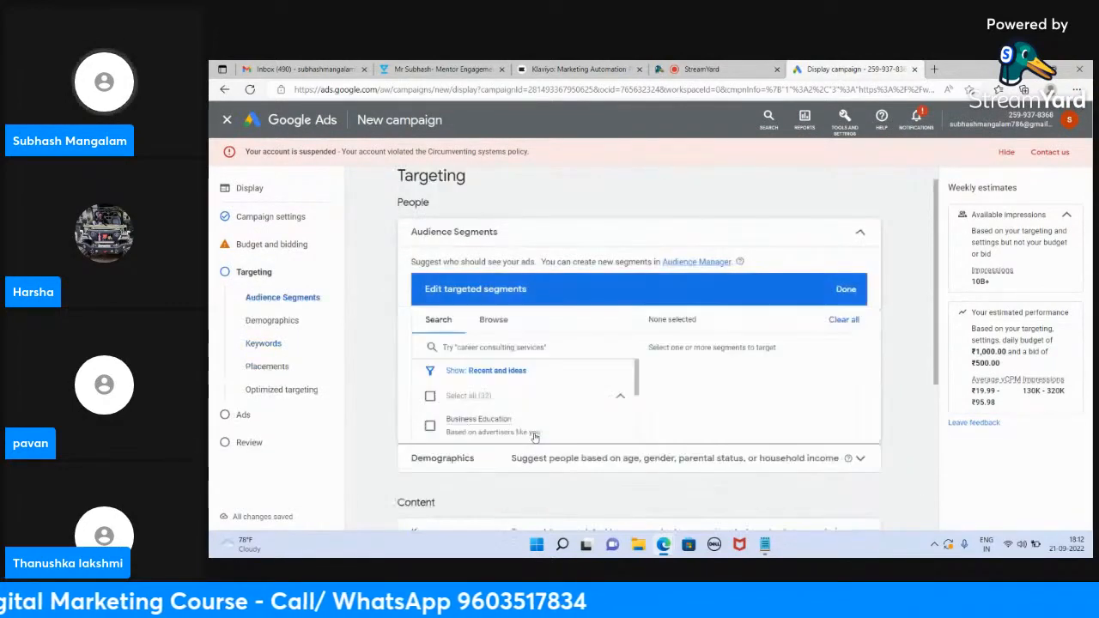
Step: Browse the audience segments by category, view the affinity segments for interests and habits, and return to the category list
left_click(493, 320)
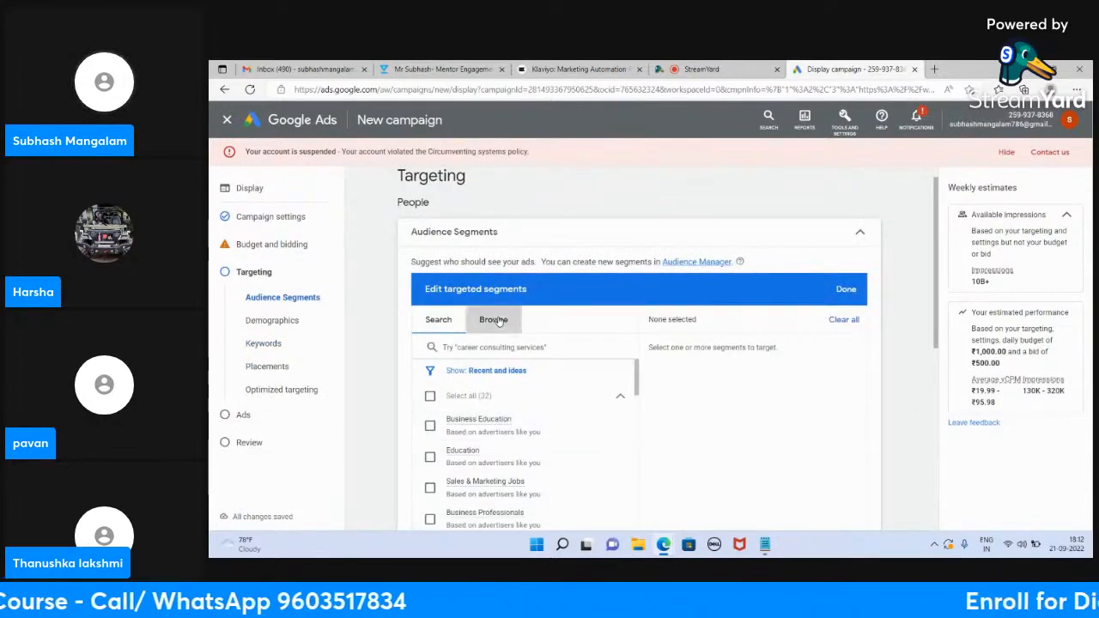
scroll(558, 339, "down", 1)
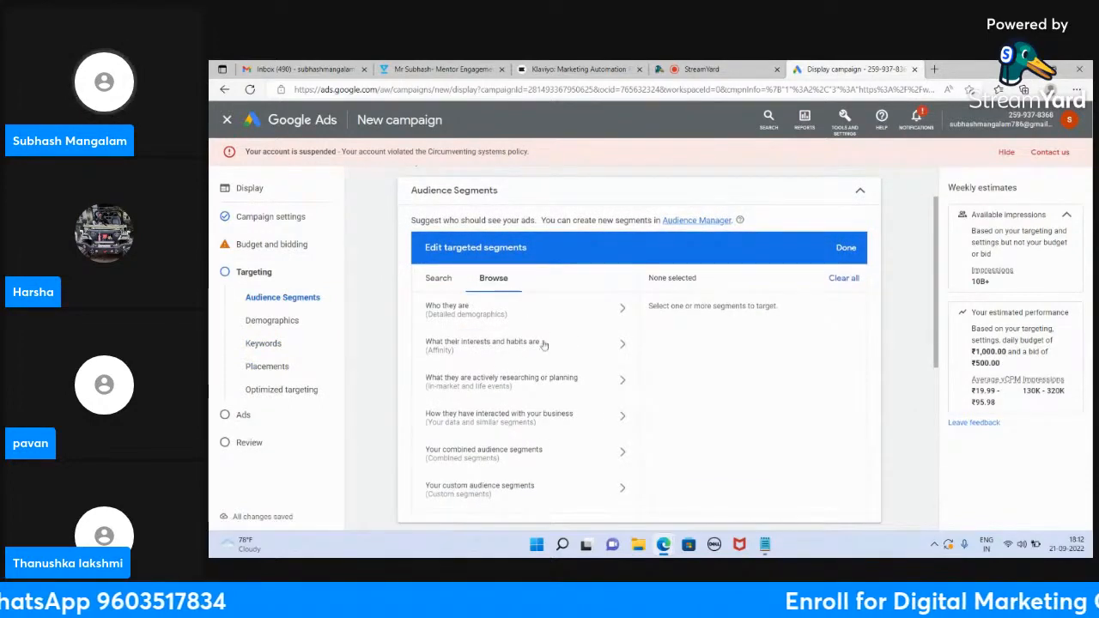
left_click(619, 346)
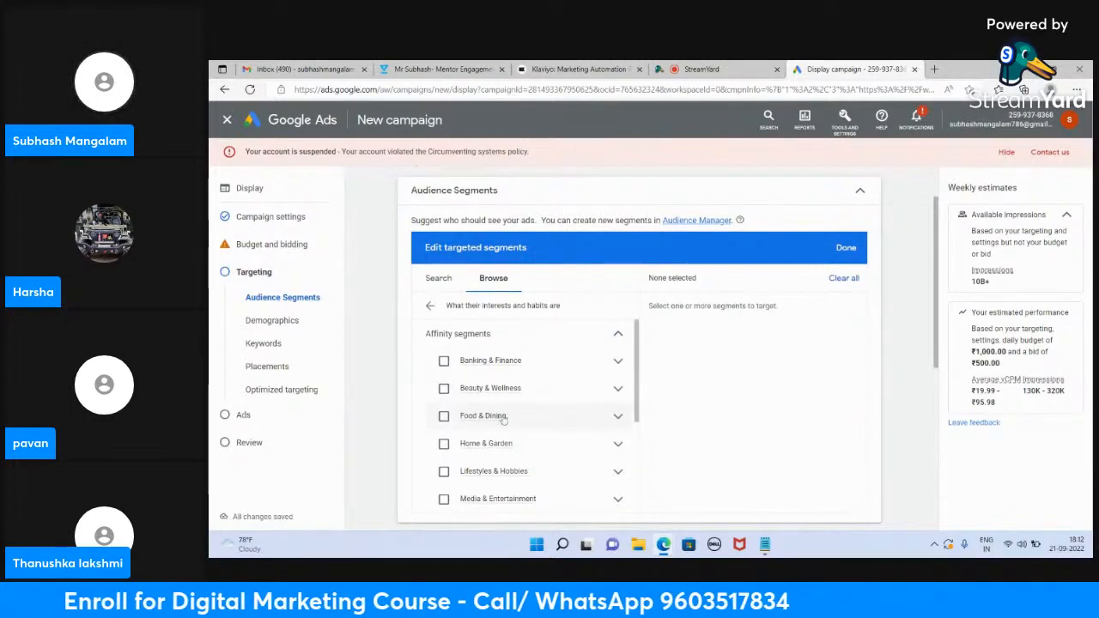
left_click(430, 308)
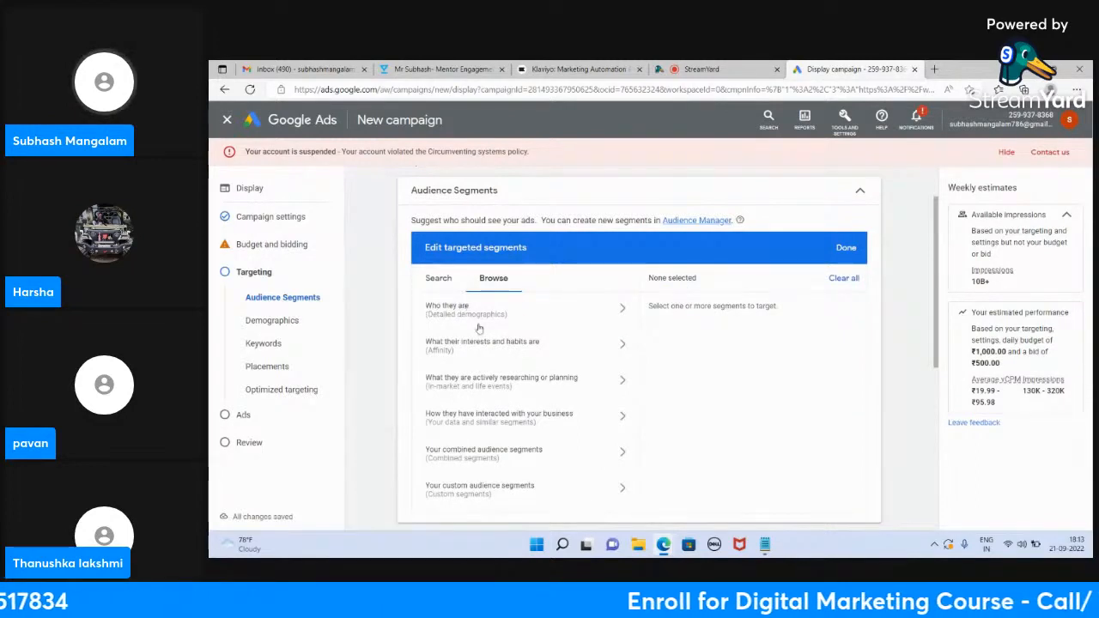
Step: Check the live viewer comments in the StreamYard studio and return to the Google Ads campaign
left_click(765, 545)
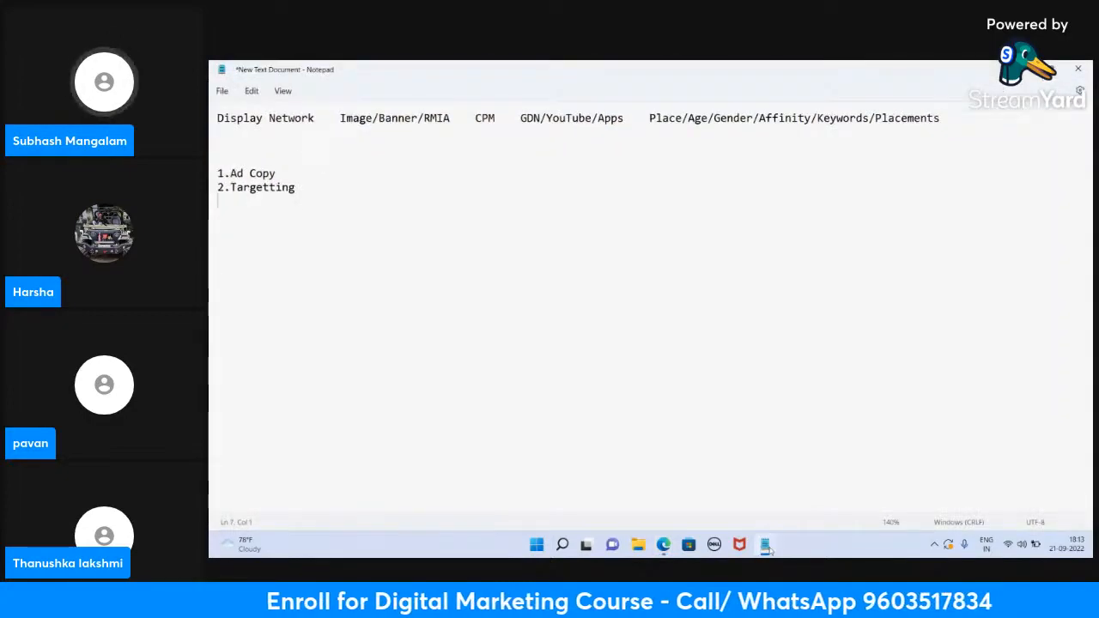
left_click(768, 547)
left_click(704, 69)
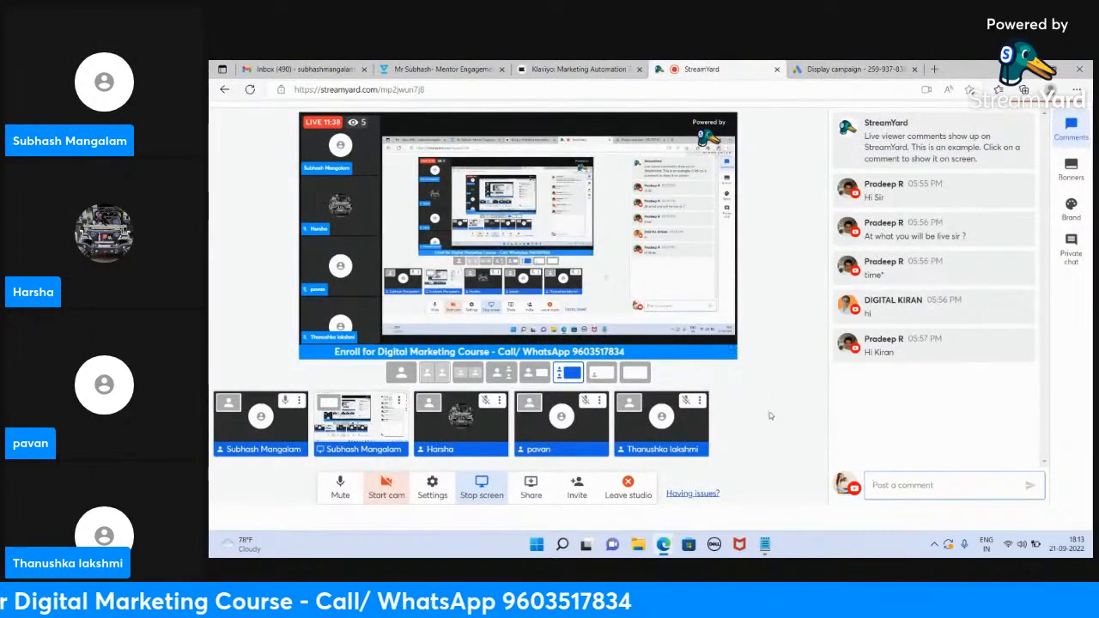
scroll(769, 414, "down", 1)
scroll(770, 416, "up", 1)
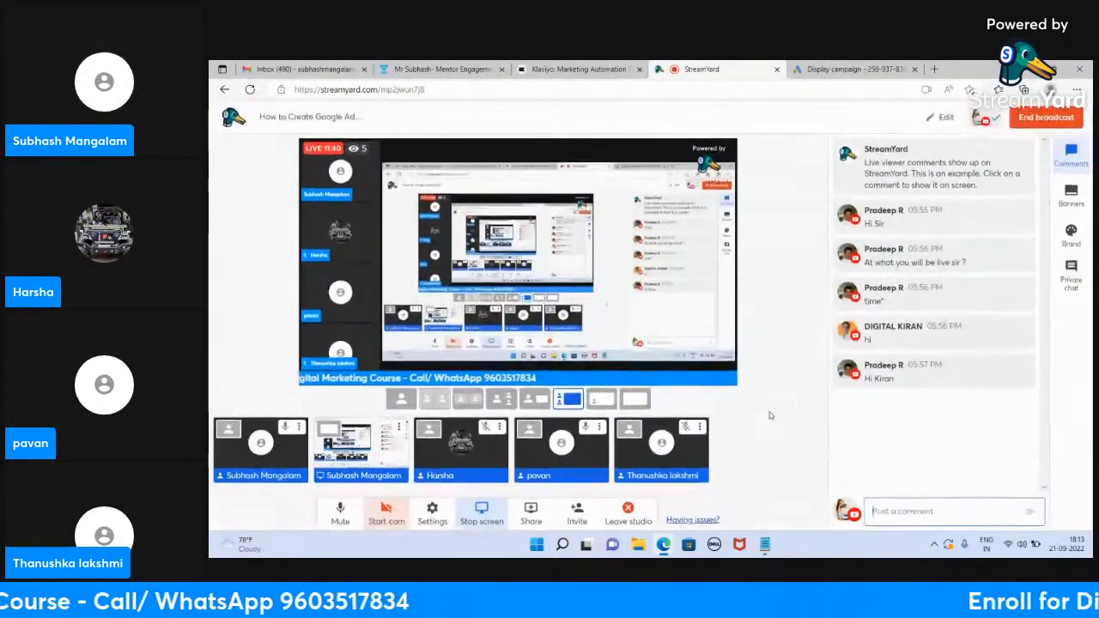
left_click(817, 68)
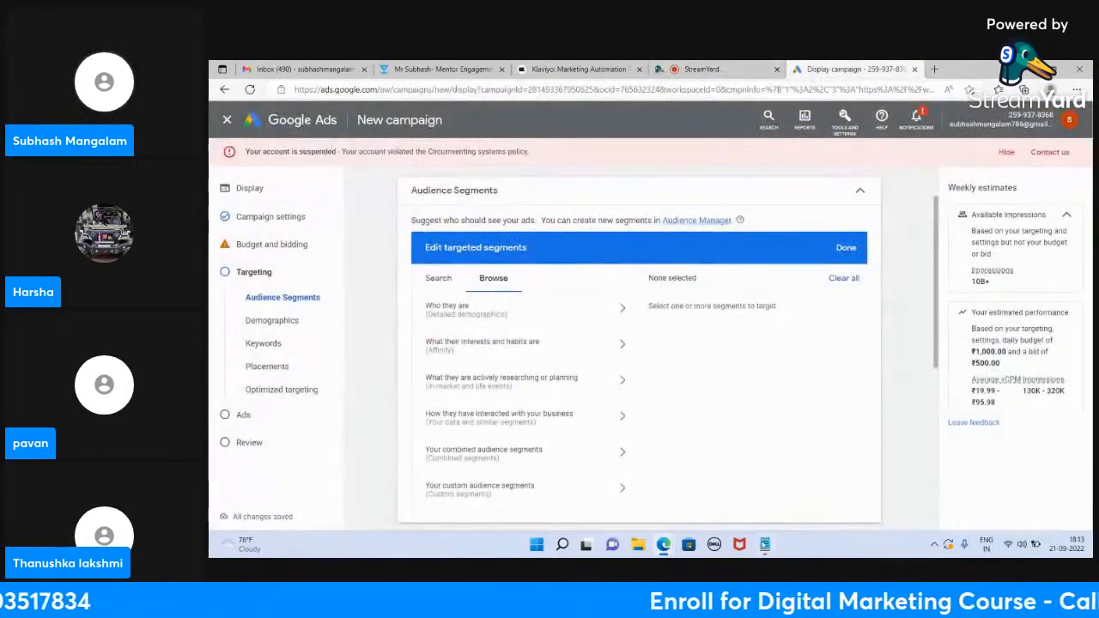
Step: Switch to Notepad and add a dotted line below "2.Targetting", followed by the lines Age, Gender and Parent/Non Parent
left_click(764, 544)
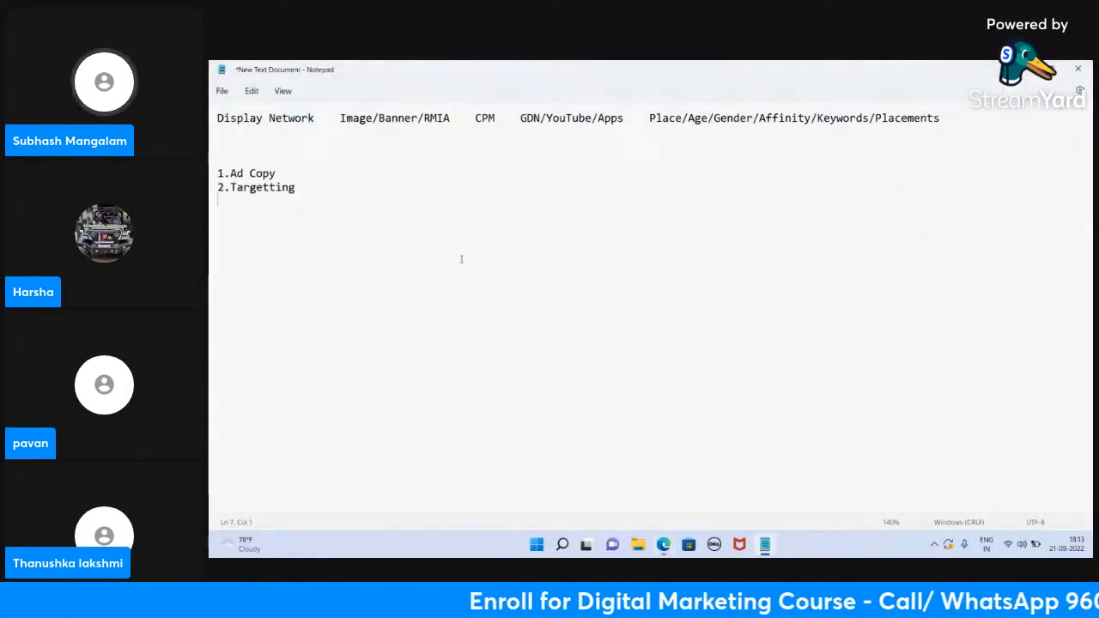
left_click(218, 227)
type(".......")
key("Return")
type("Age")
key("Return")
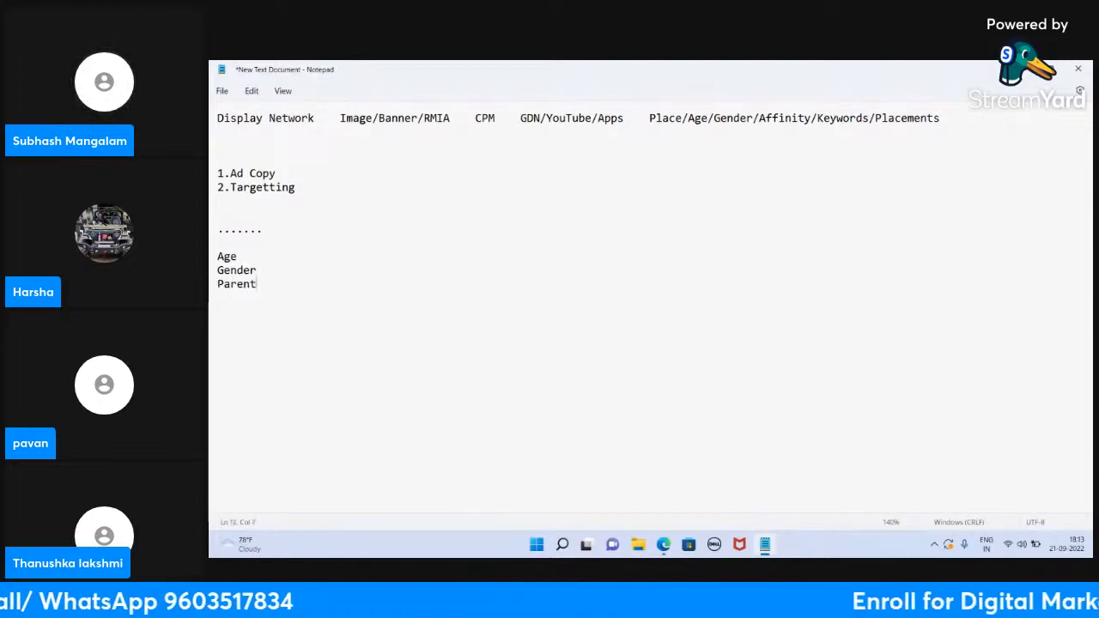
type("ent")
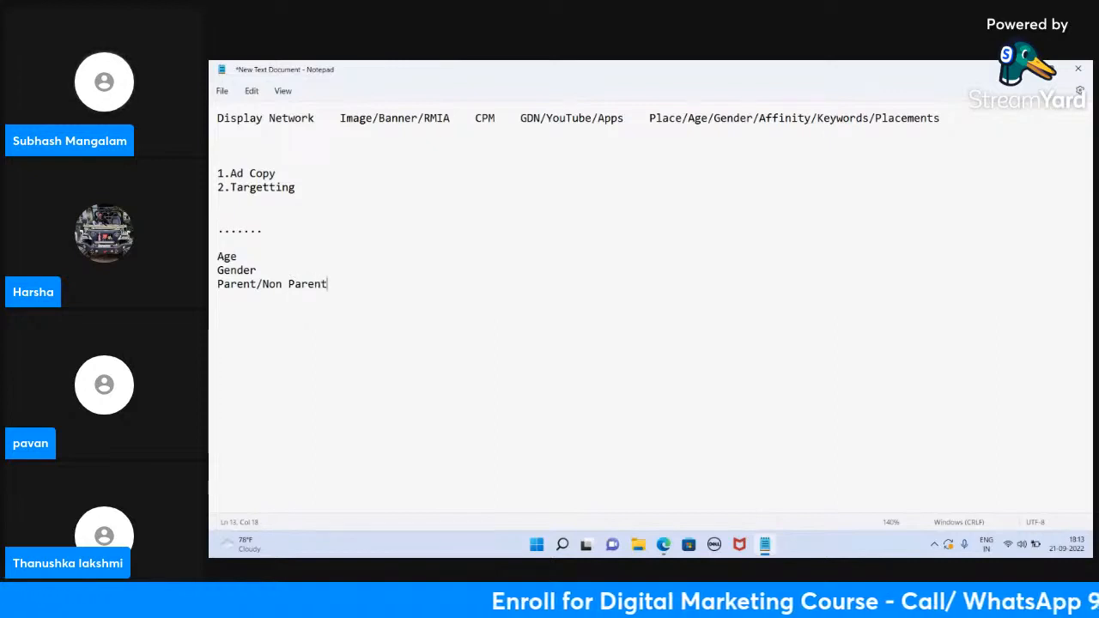
Step: Add "21-40" to the Age line and "male anf female" to the Gender line of the notes
left_click(257, 256)
type("21-")
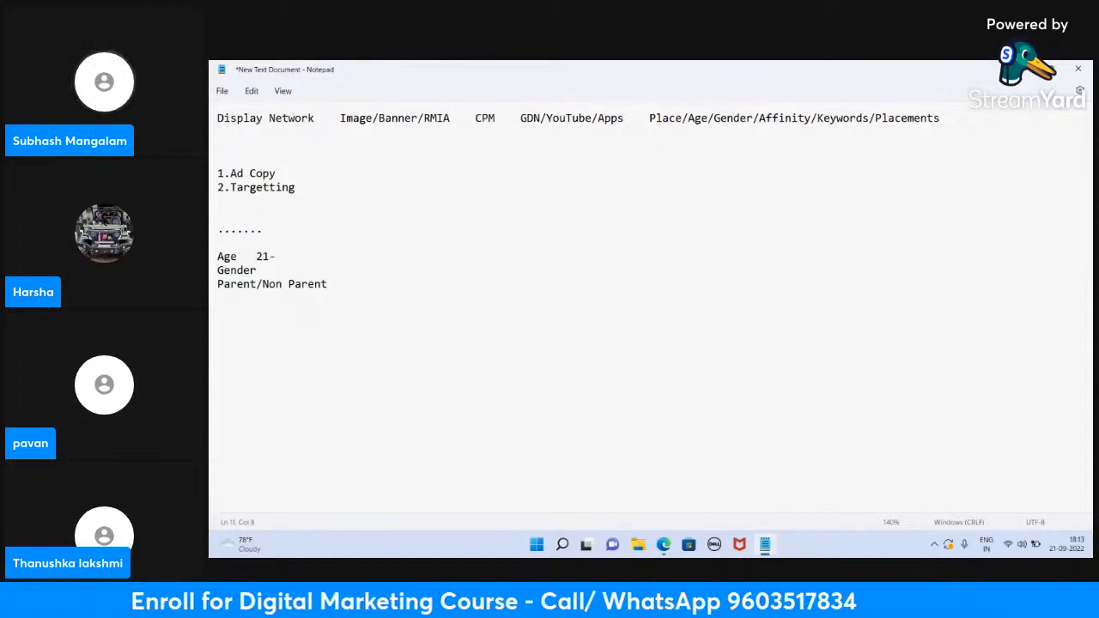
type("40")
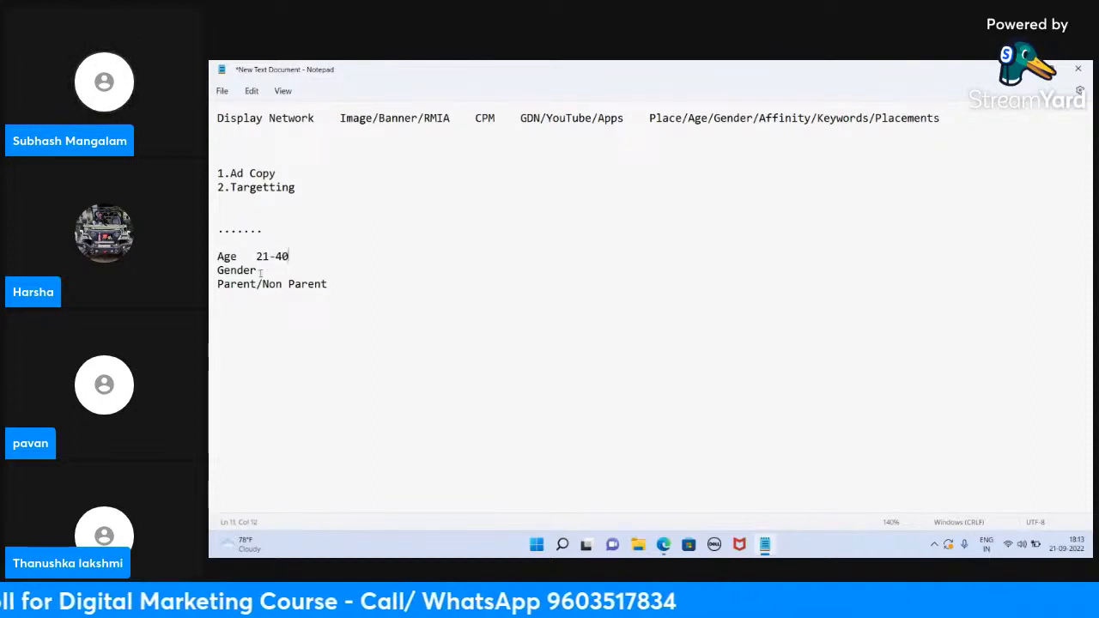
left_click(259, 271)
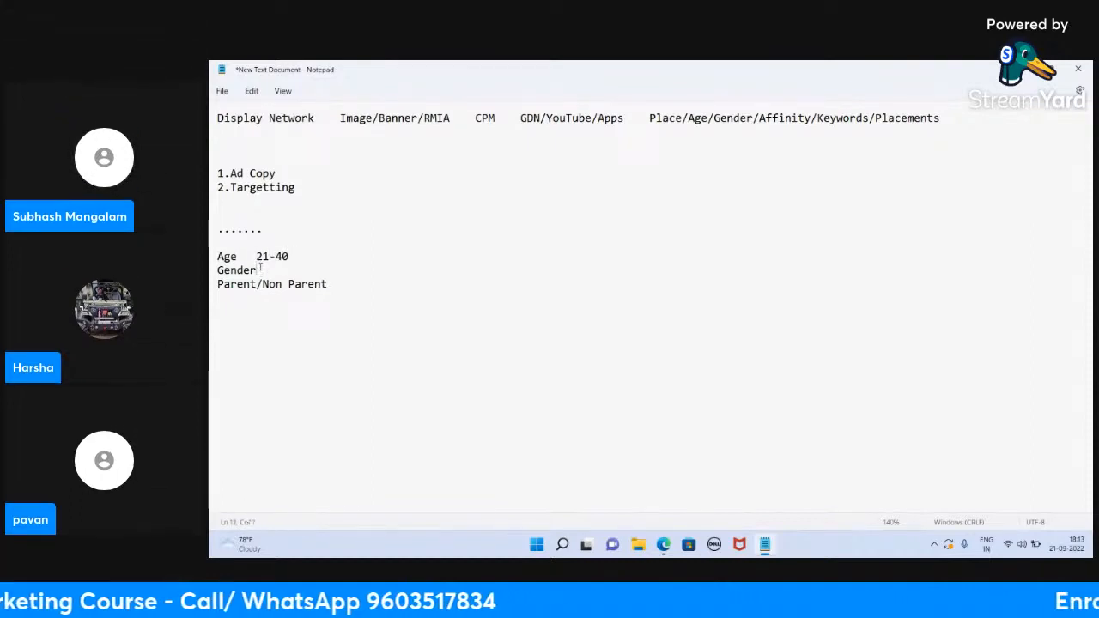
type("male anf f")
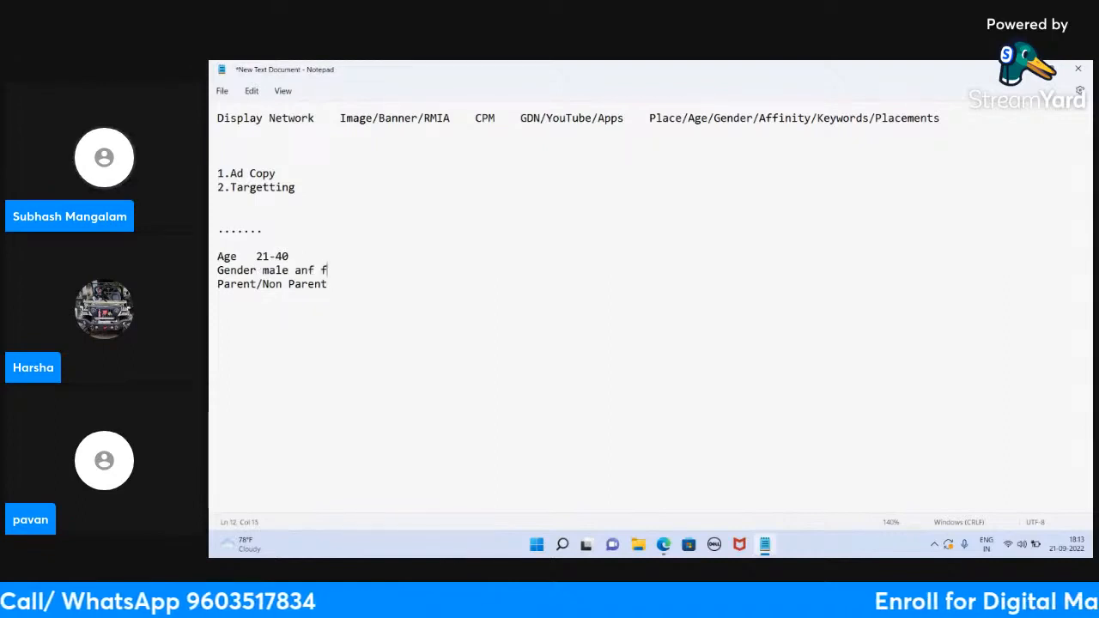
type("emale")
Step: Add a colon after "Parent/Non Parent" and write "inFertility center" a few lines below it
left_click(336, 285)
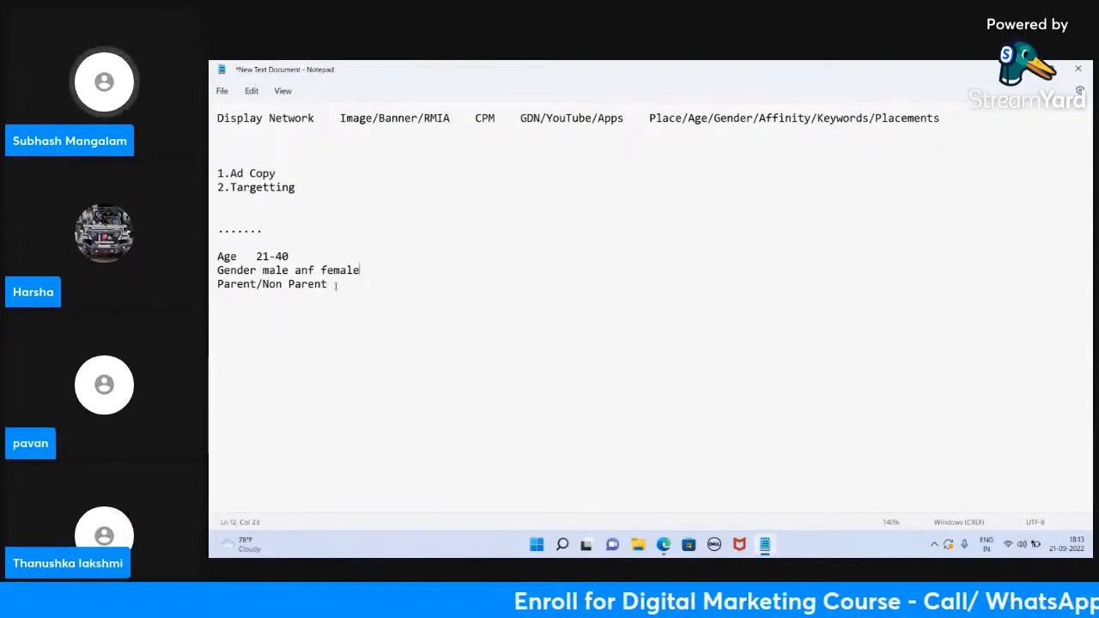
type(":")
key("Return")
key("Return")
key("Return")
type("Fer")
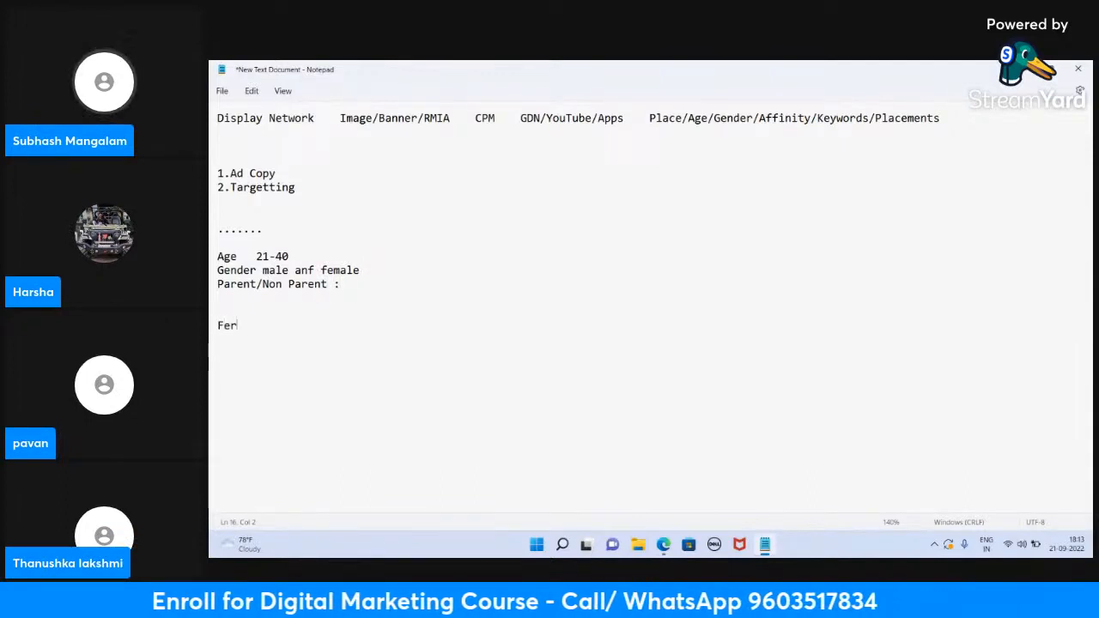
type("tili")
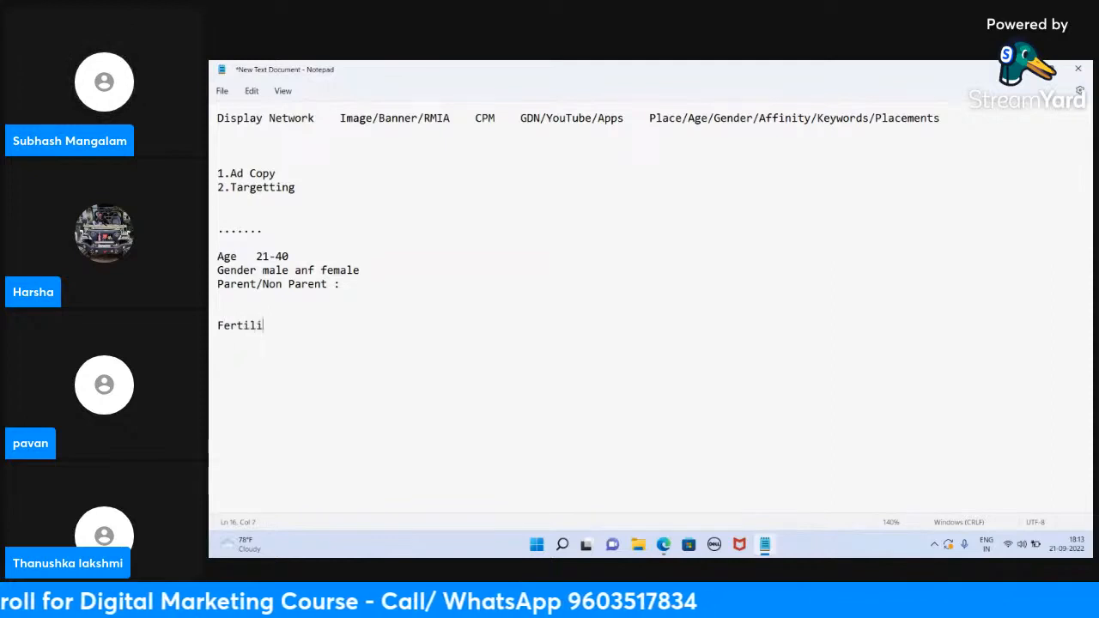
type("ty center")
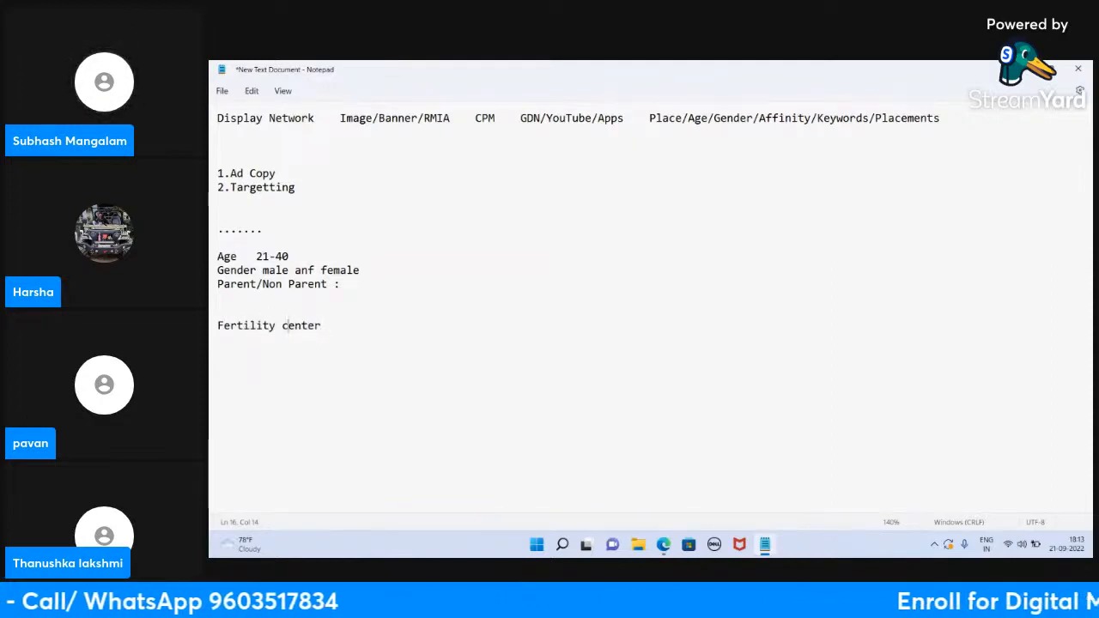
type("in")
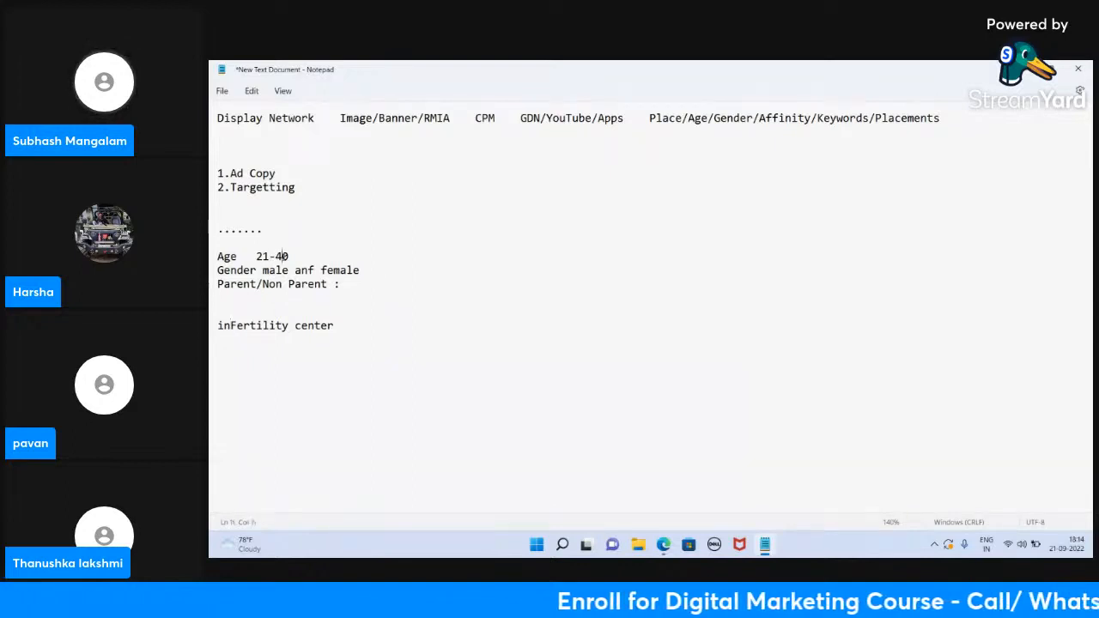
Step: Correct "anf" to "and" in the Gender line and place the cursor at the end of the Parent/Non Parent line
left_click(312, 269)
key("BackSpace")
type("d")
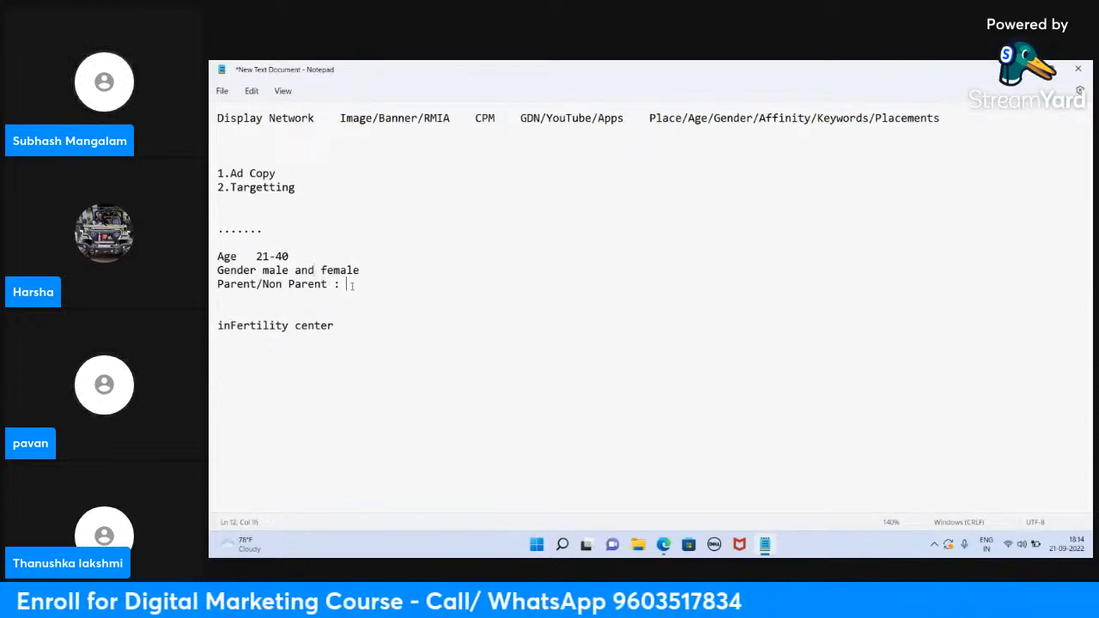
left_click(352, 284)
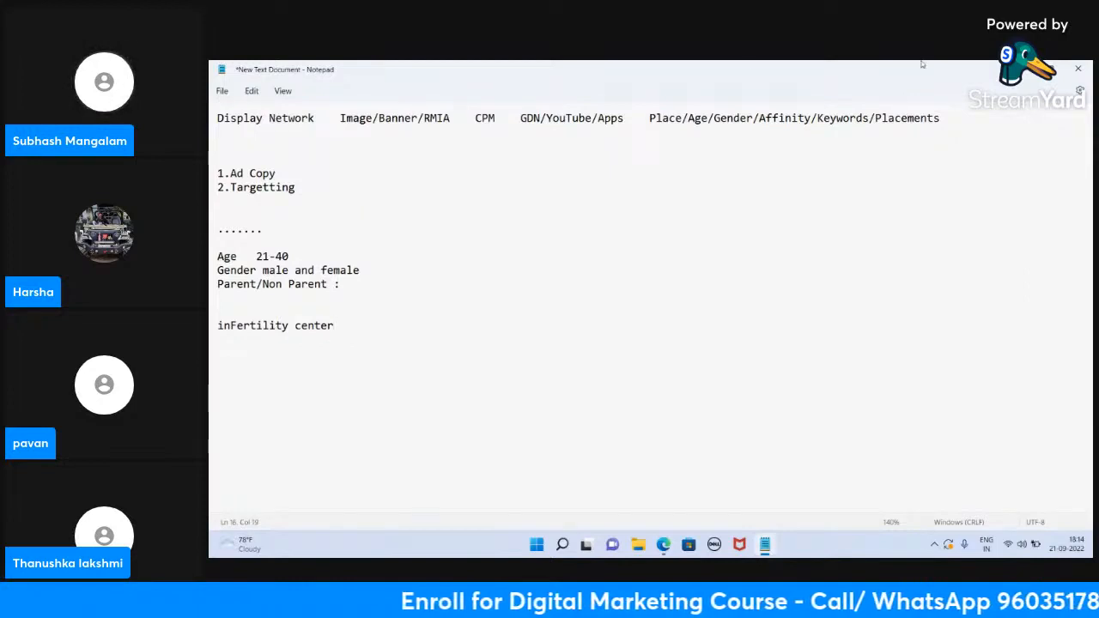
Step: Switch to Google Ads, target the Married marital status segment under detailed demographics, and return to the segment categories
key("alt+Tab")
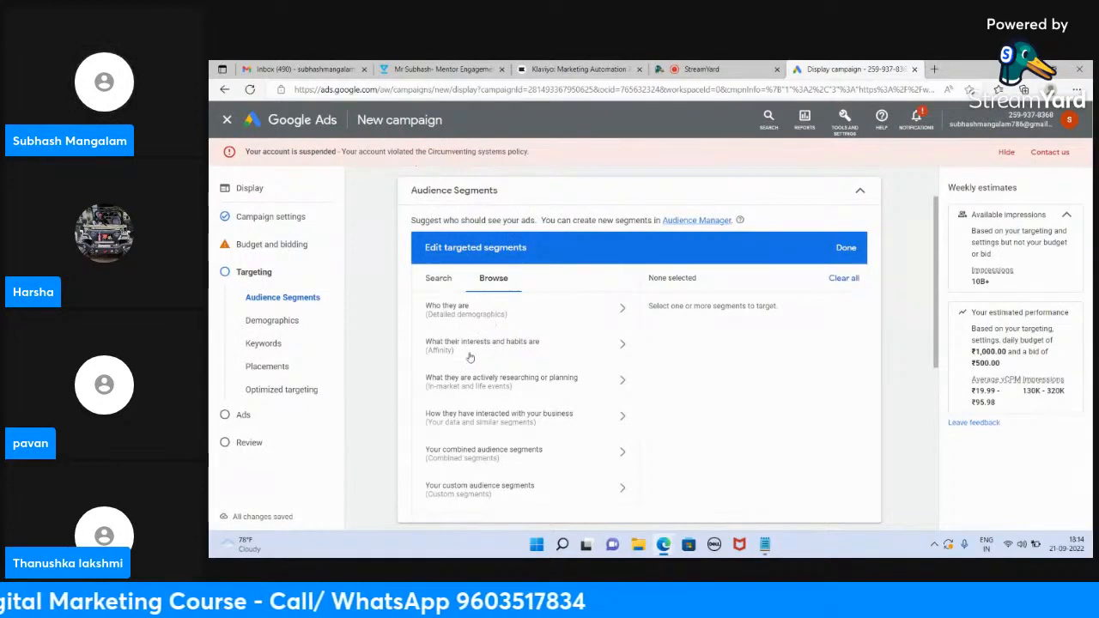
left_click(627, 312)
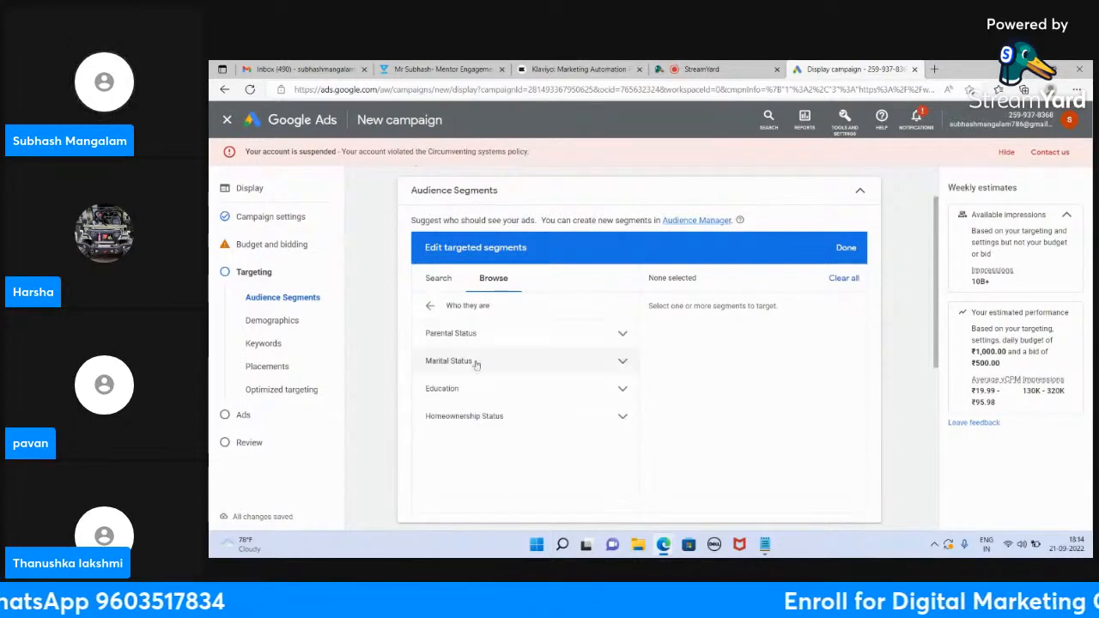
left_click(619, 364)
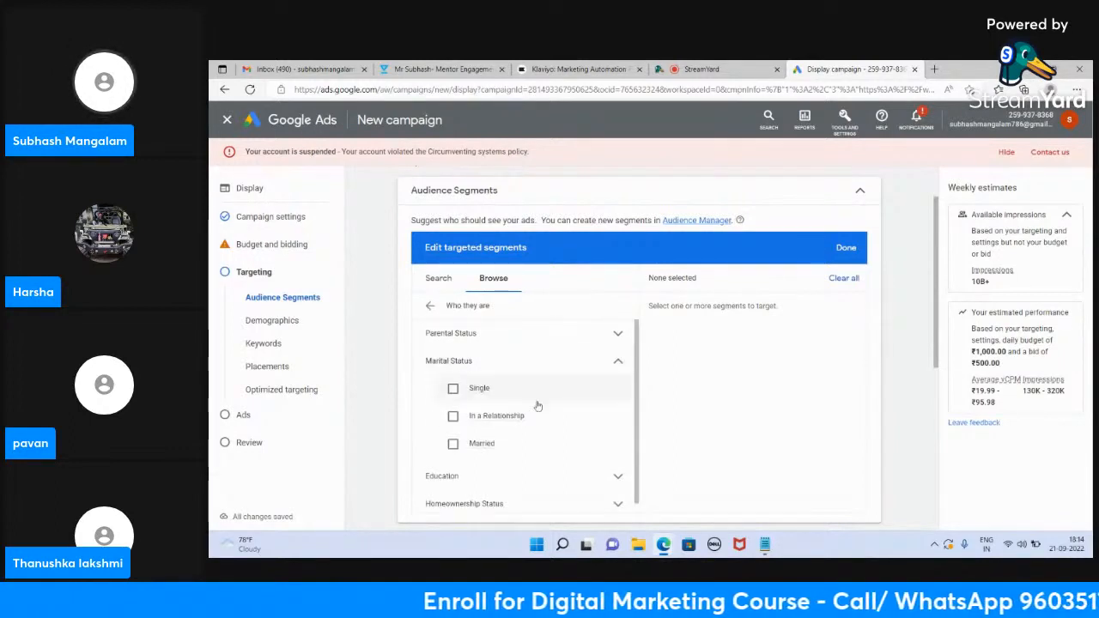
left_click(453, 444)
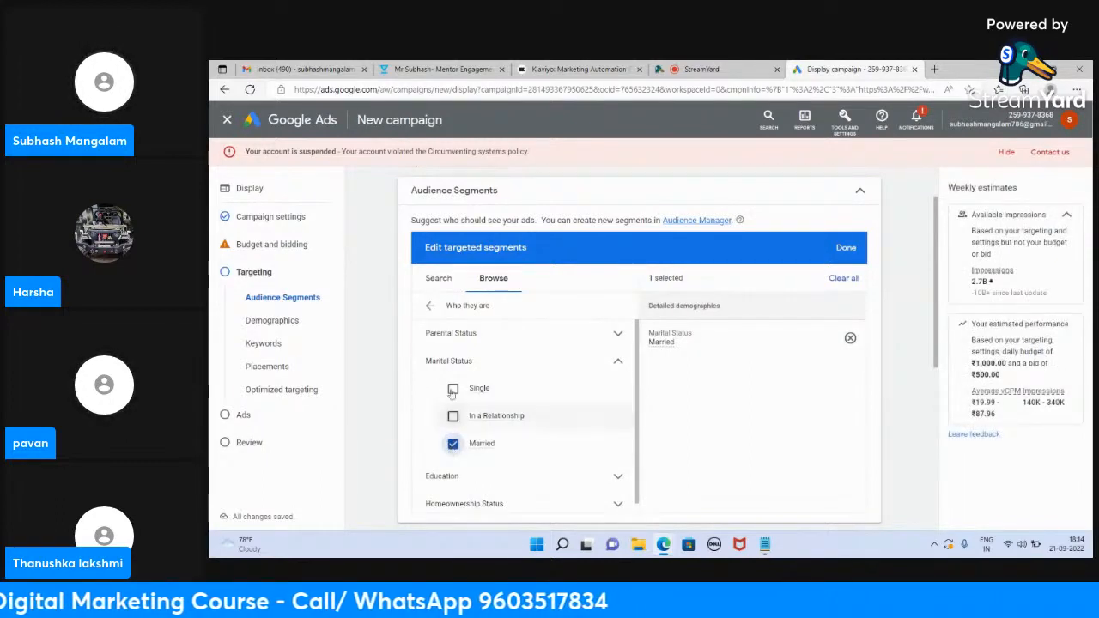
left_click(430, 306)
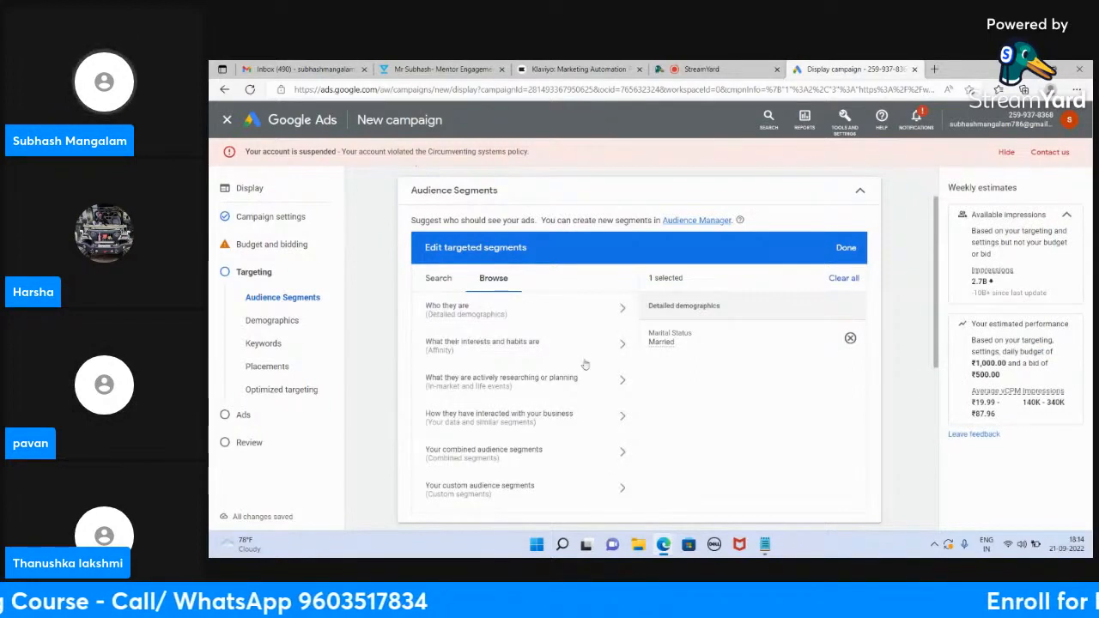
Step: Restrict the demographics' parental status to Not a parent by excluding Parent and Unknown, and collapse the Demographics section
scroll(549, 343, "down", 4)
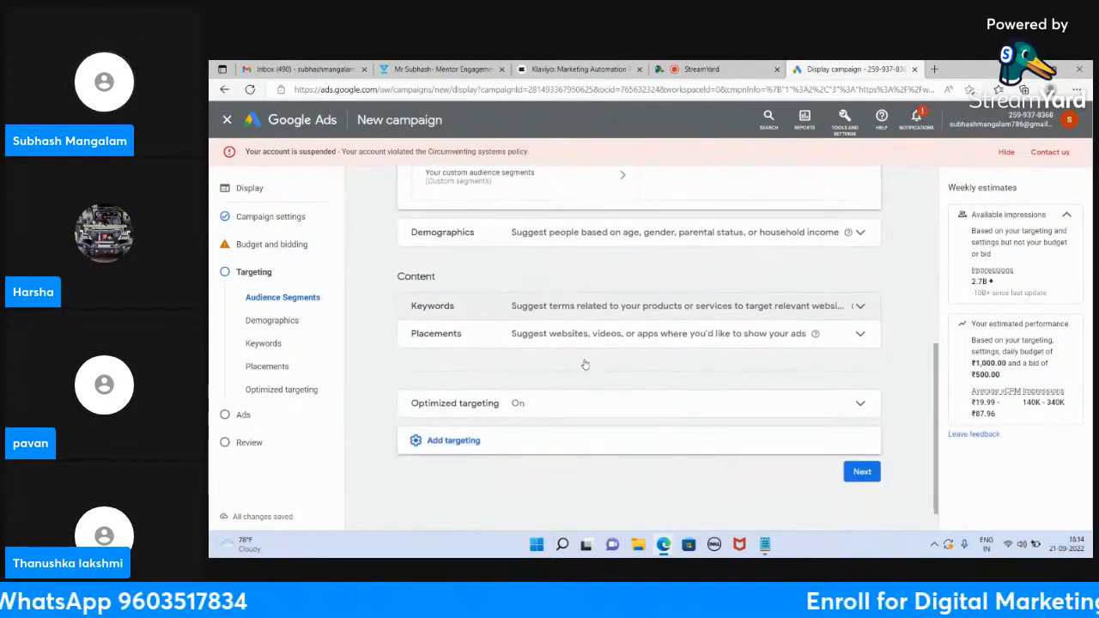
left_click(453, 427)
scroll(461, 437, "up", 1)
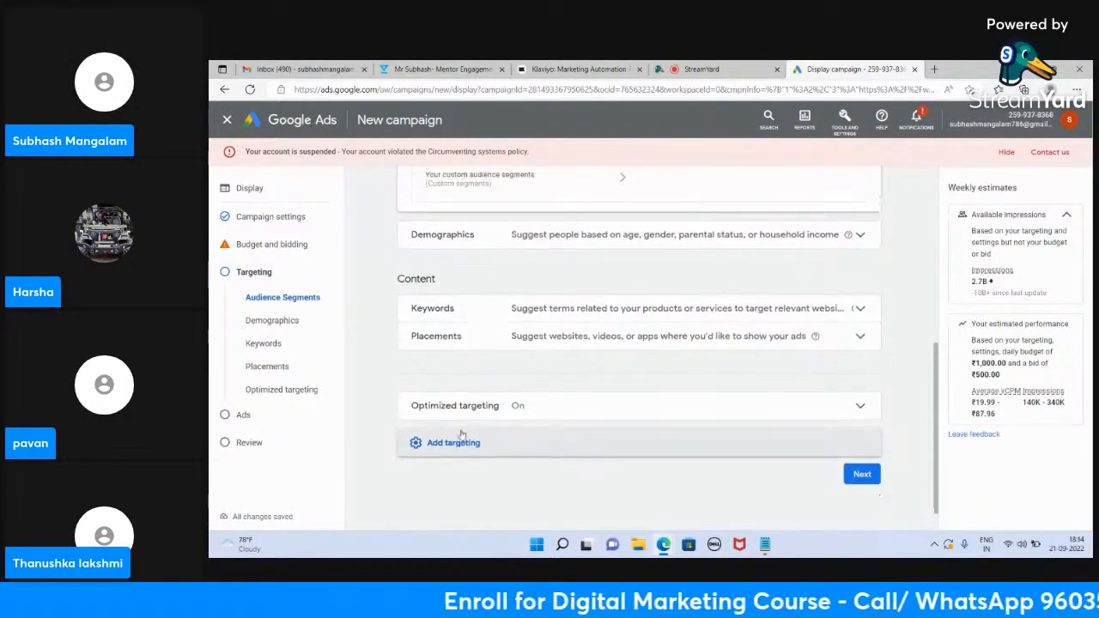
scroll(461, 435, "up", 4)
scroll(461, 435, "down", 3)
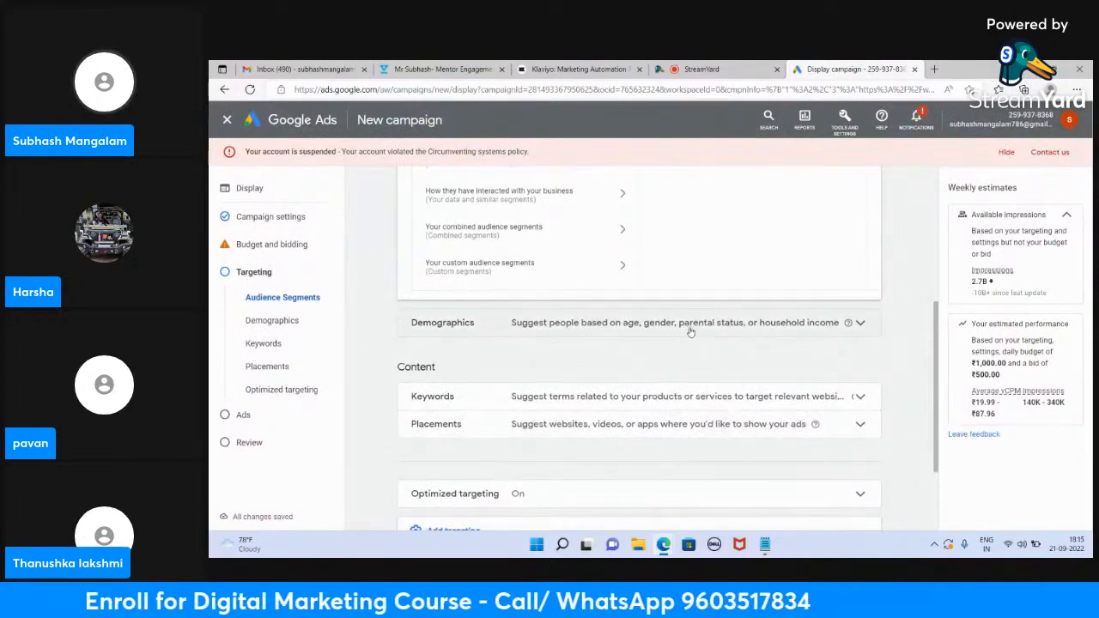
left_click(690, 331)
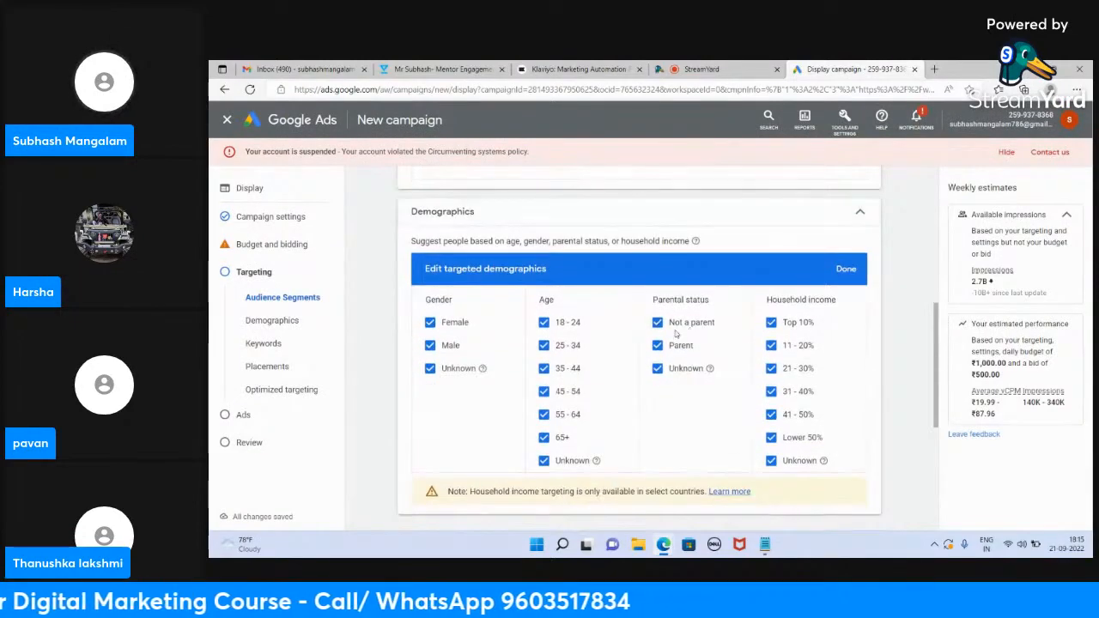
left_click(657, 345)
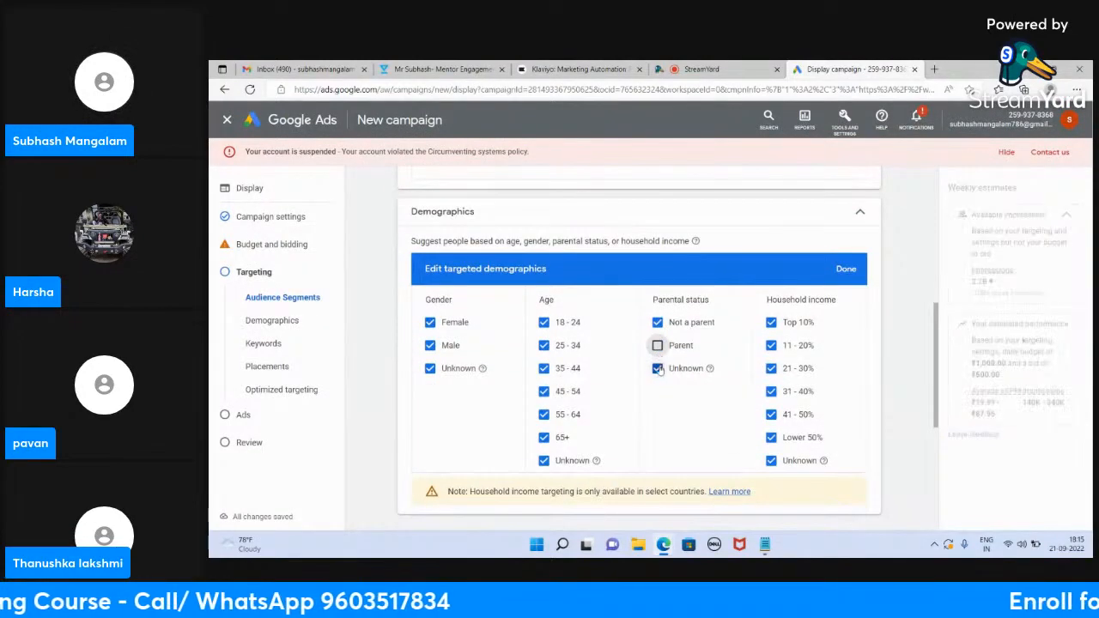
left_click(658, 369)
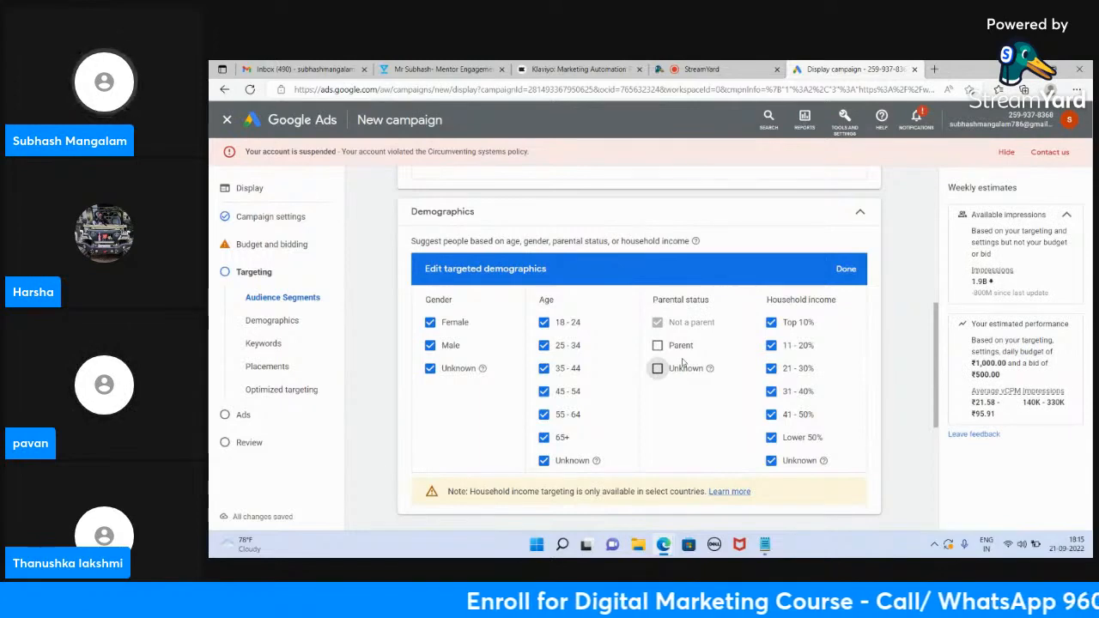
mouse_move(662, 326)
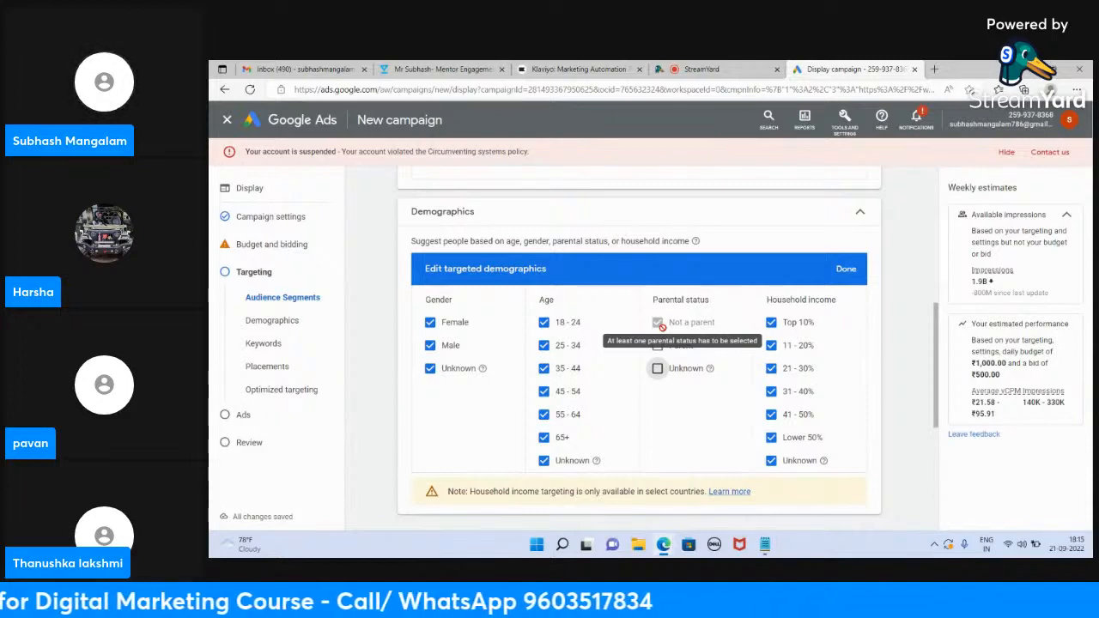
left_click(859, 212)
Step: Examine the parent segments by child age under Parental Status in the detailed demographics audience segments
scroll(730, 272, "up", 2)
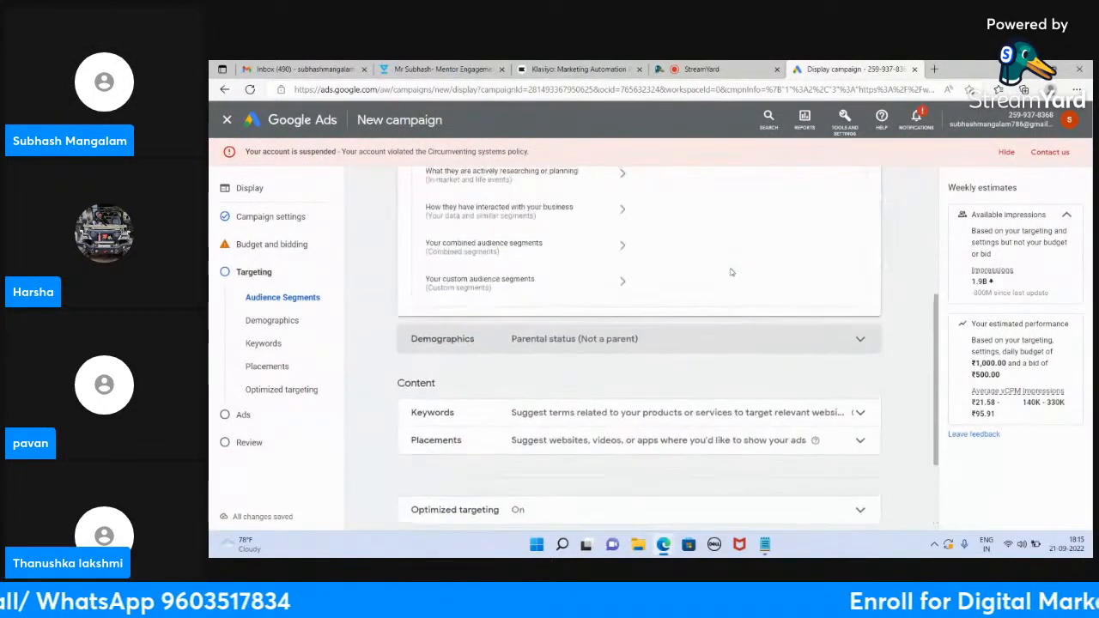
scroll(730, 273, "up", 3)
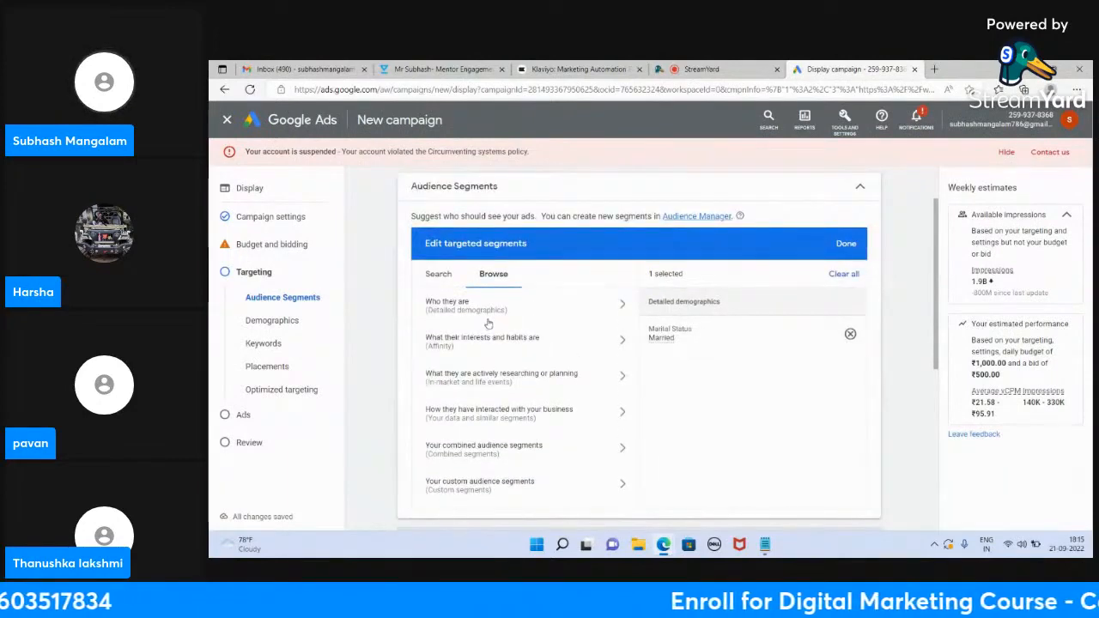
left_click(499, 314)
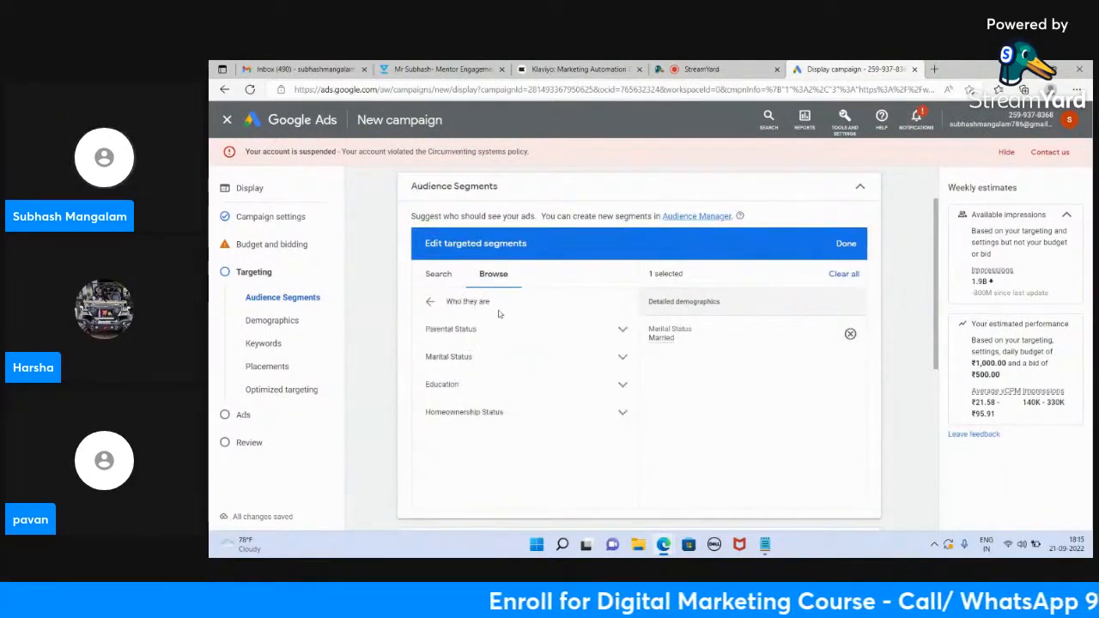
left_click(622, 331)
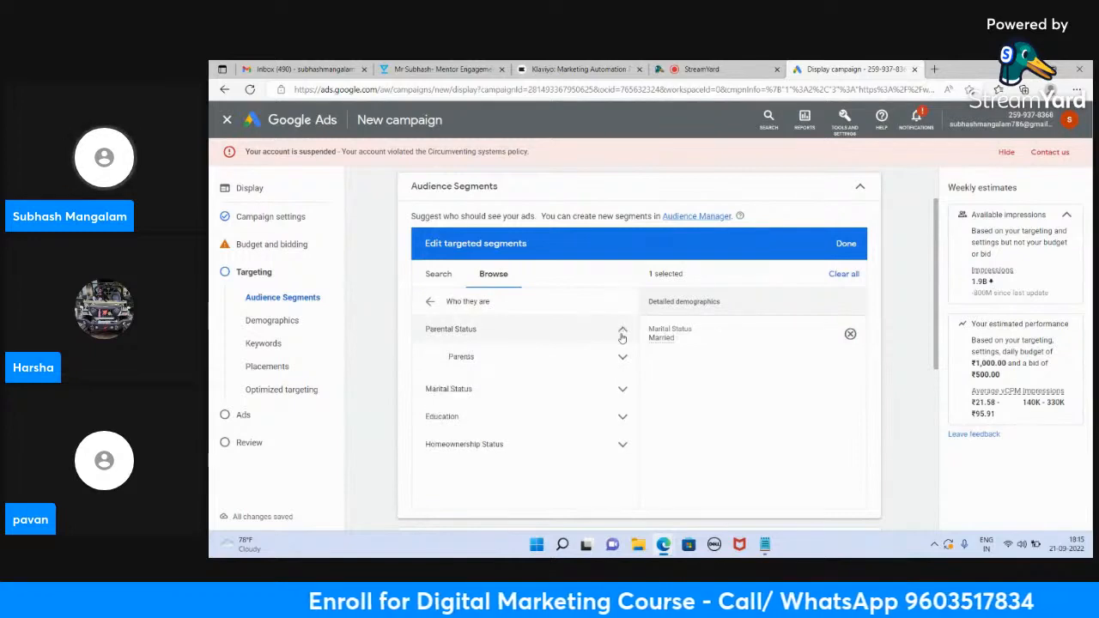
left_click(622, 356)
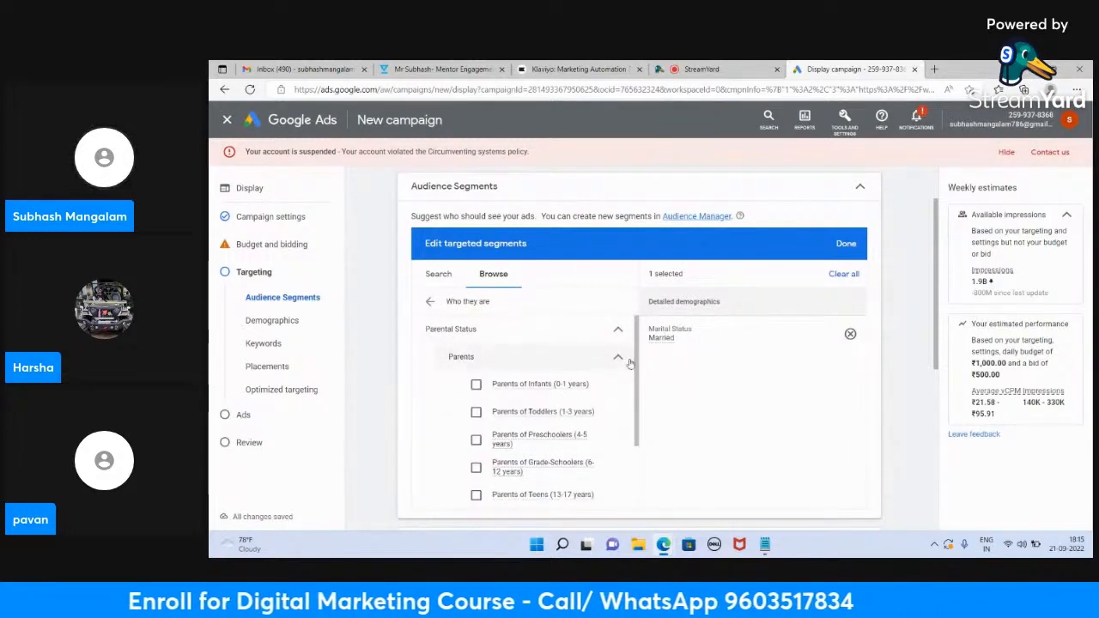
scroll(570, 395, "down", 1)
scroll(571, 395, "down", 1)
scroll(566, 399, "down", 1)
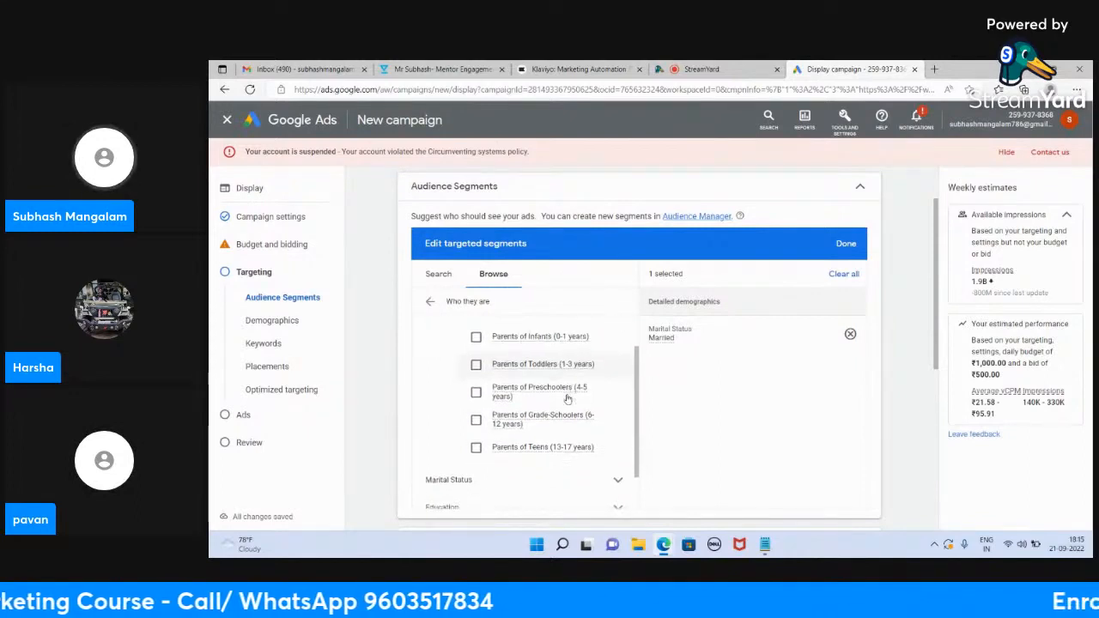
scroll(567, 399, "down", 1)
left_click(560, 416)
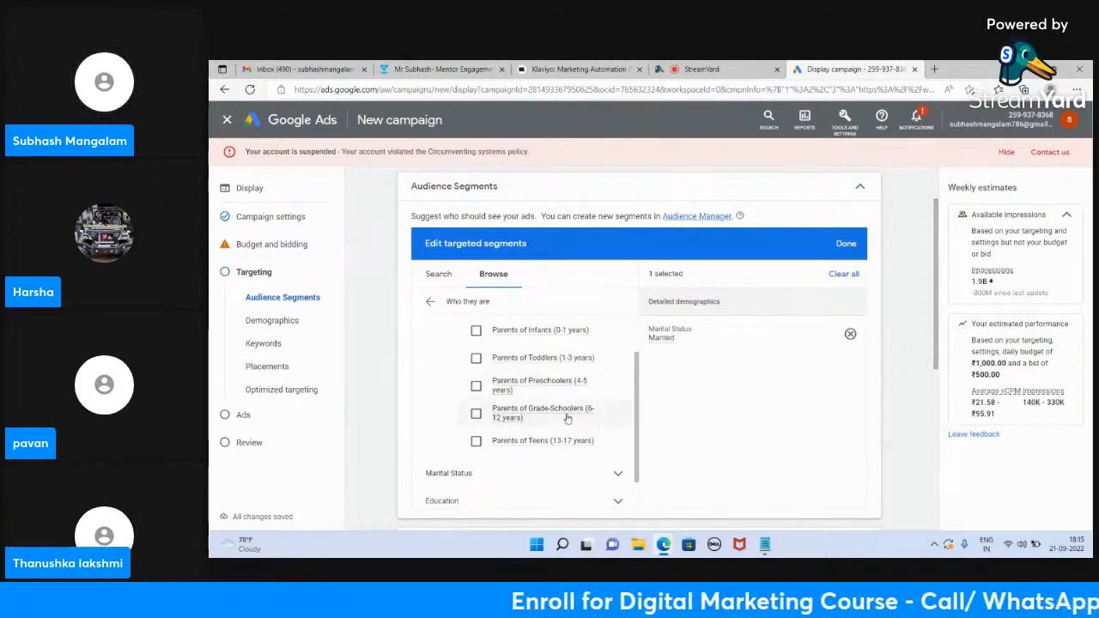
left_click(579, 443)
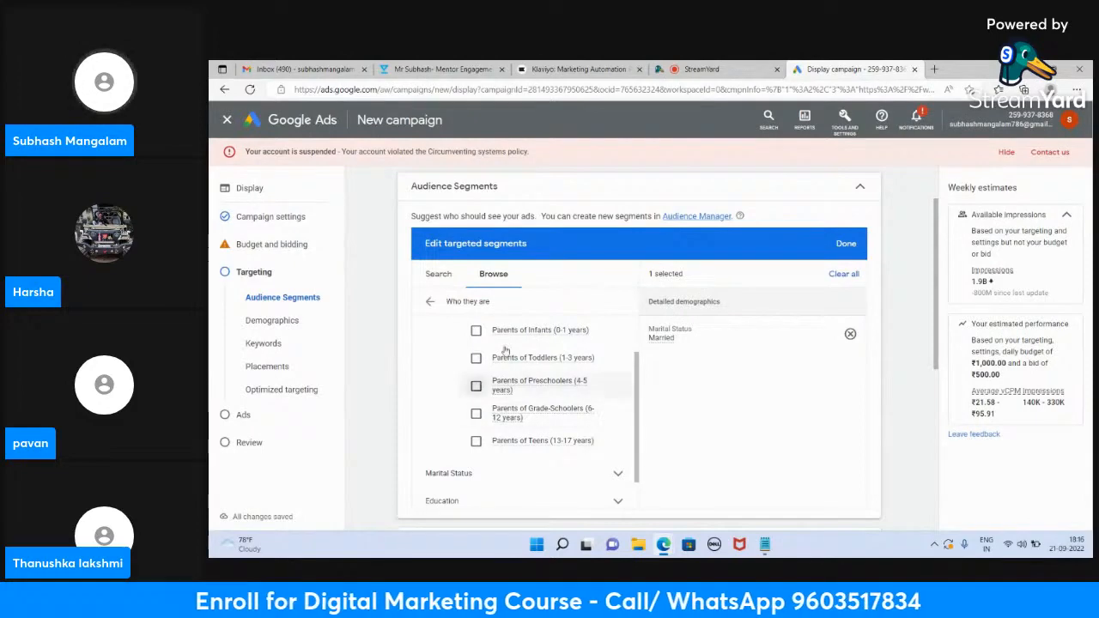
Step: Check the viewer comments in the StreamYard studio and go back to the audience segment category list in Google Ads
left_click(700, 70)
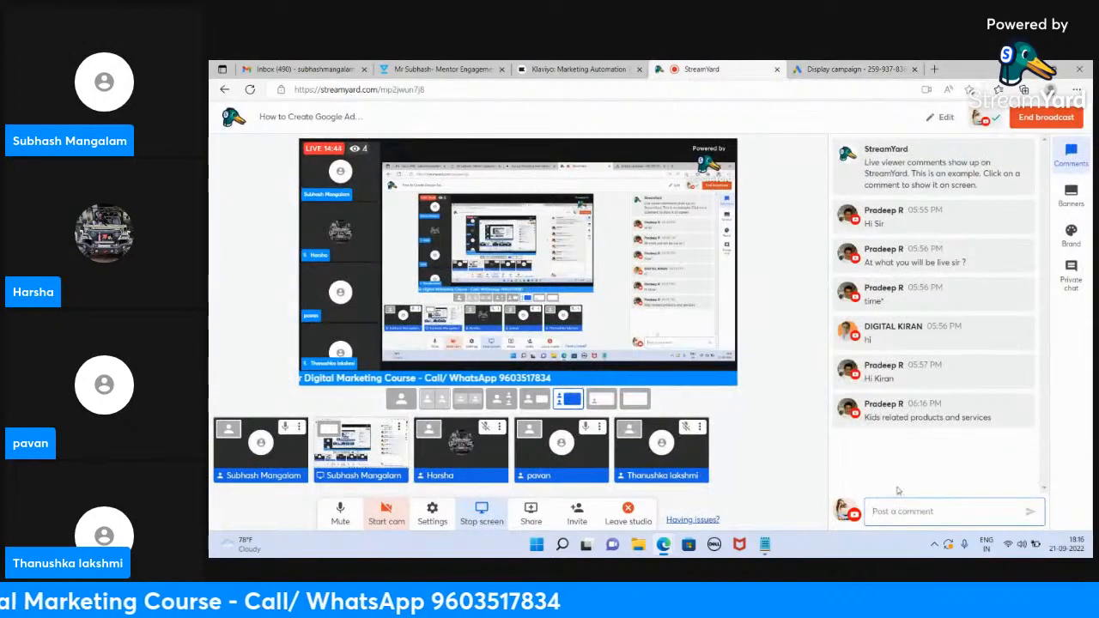
left_click(855, 70)
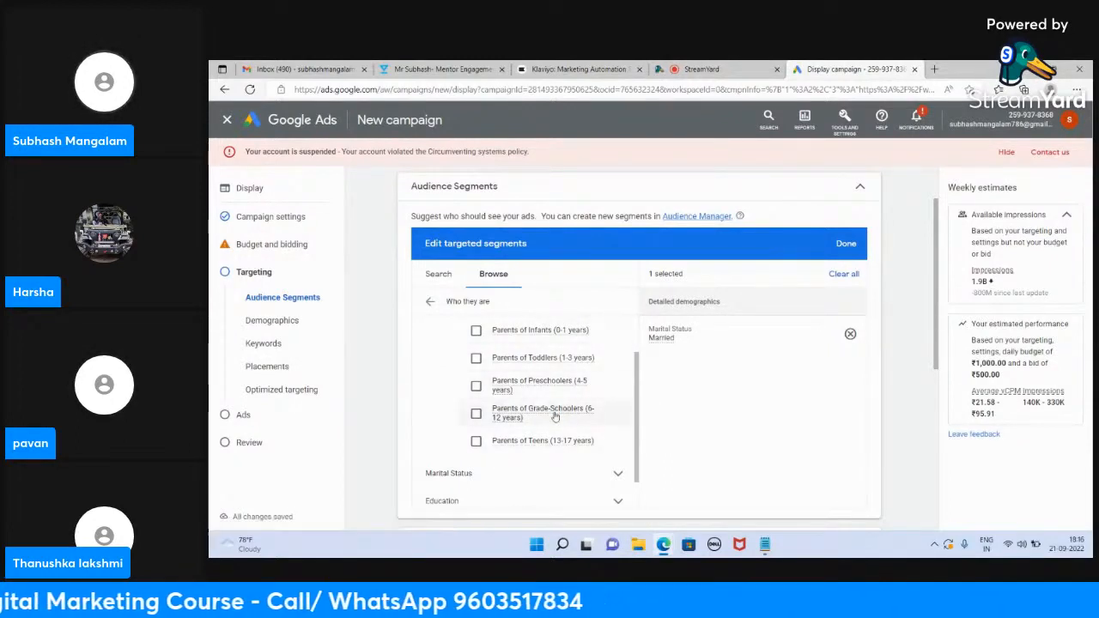
scroll(554, 418, "down", 1)
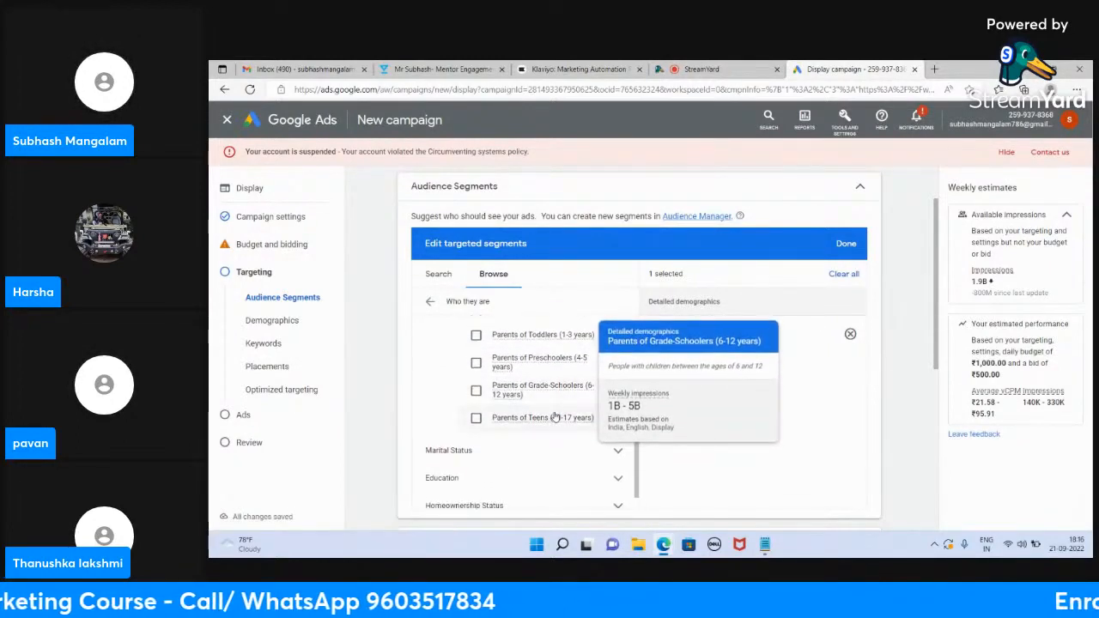
left_click(428, 298)
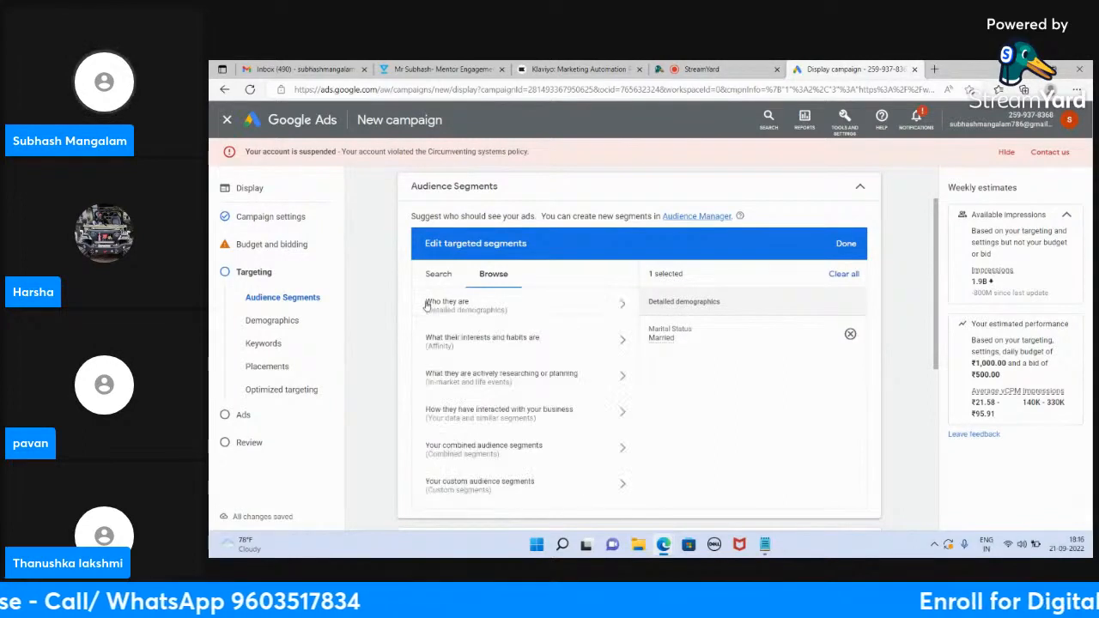
Step: Examine the Education segments in the detailed demographics, including the options under Highest Level of Educational Attainment
left_click(619, 309)
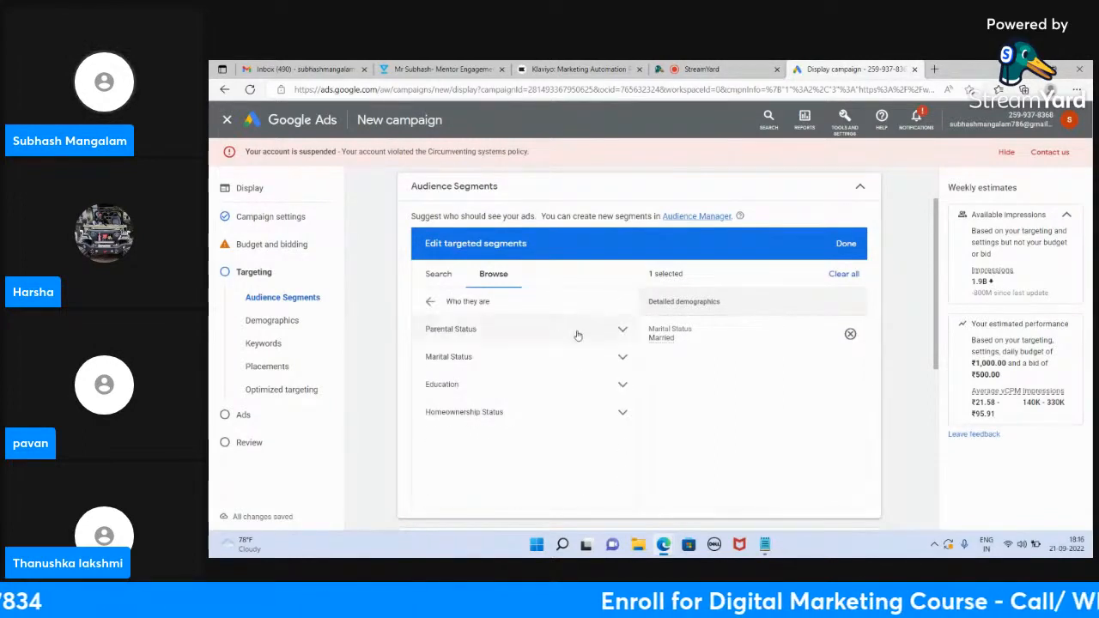
left_click(616, 391)
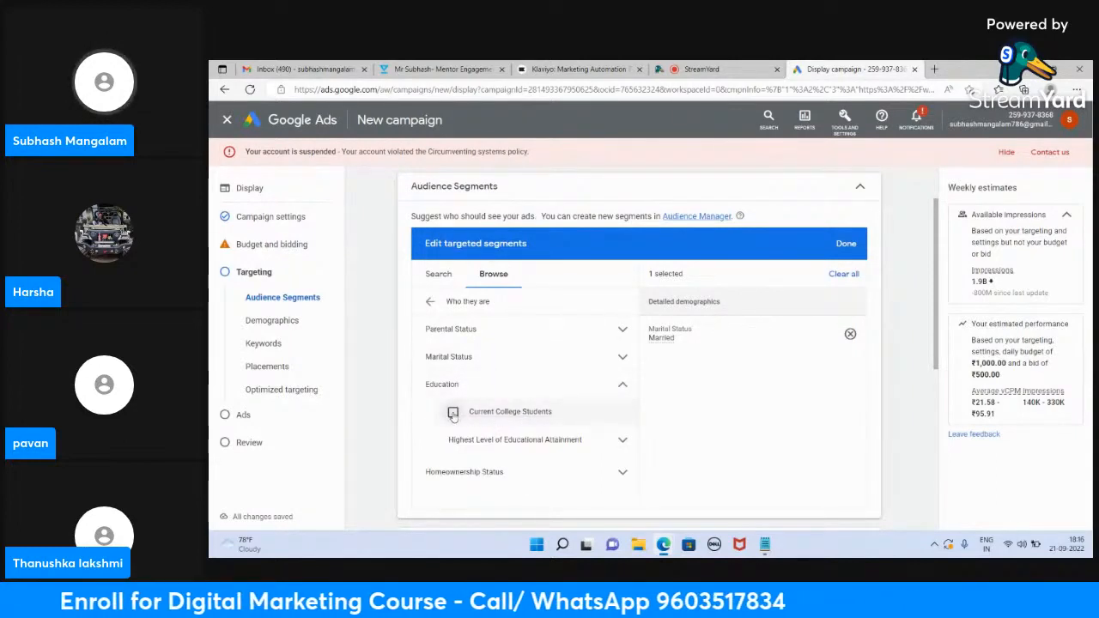
scroll(454, 413, "down", 1)
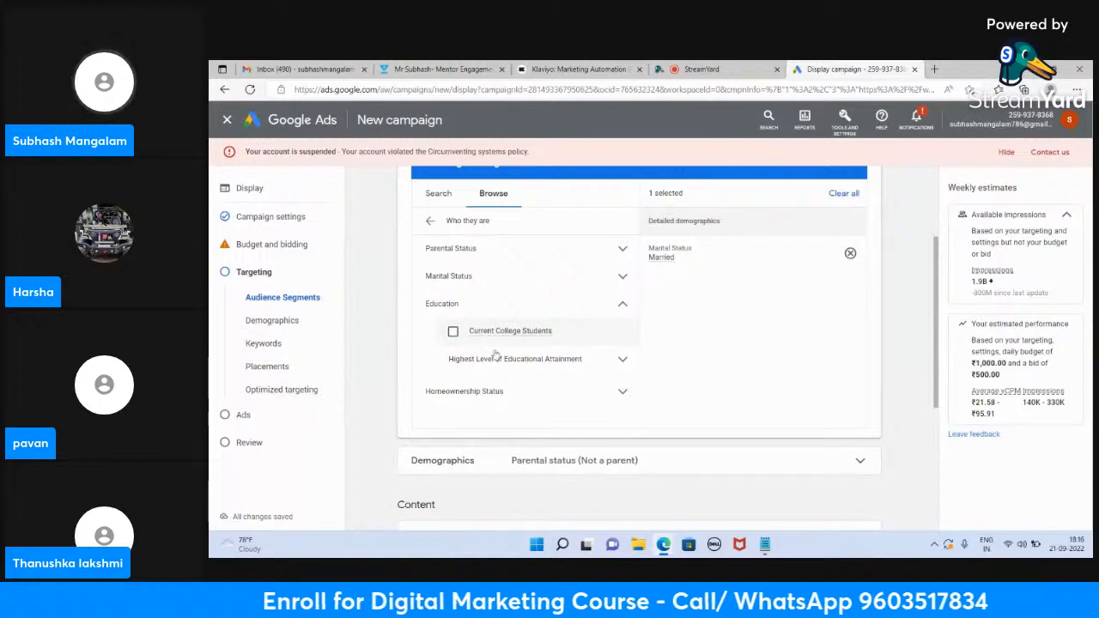
left_click(622, 362)
scroll(586, 382, "down", 1)
scroll(557, 379, "down", 1)
scroll(557, 387, "down", 1)
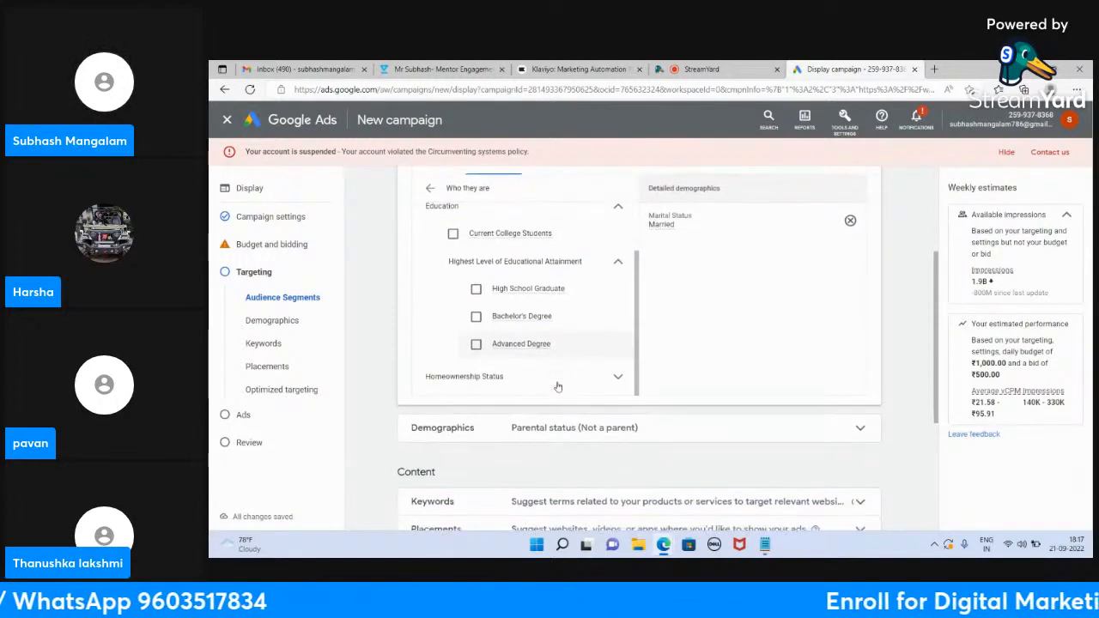
Step: Examine the Homeownership Status segments in the detailed demographics and return to the audience segment categories
left_click(615, 382)
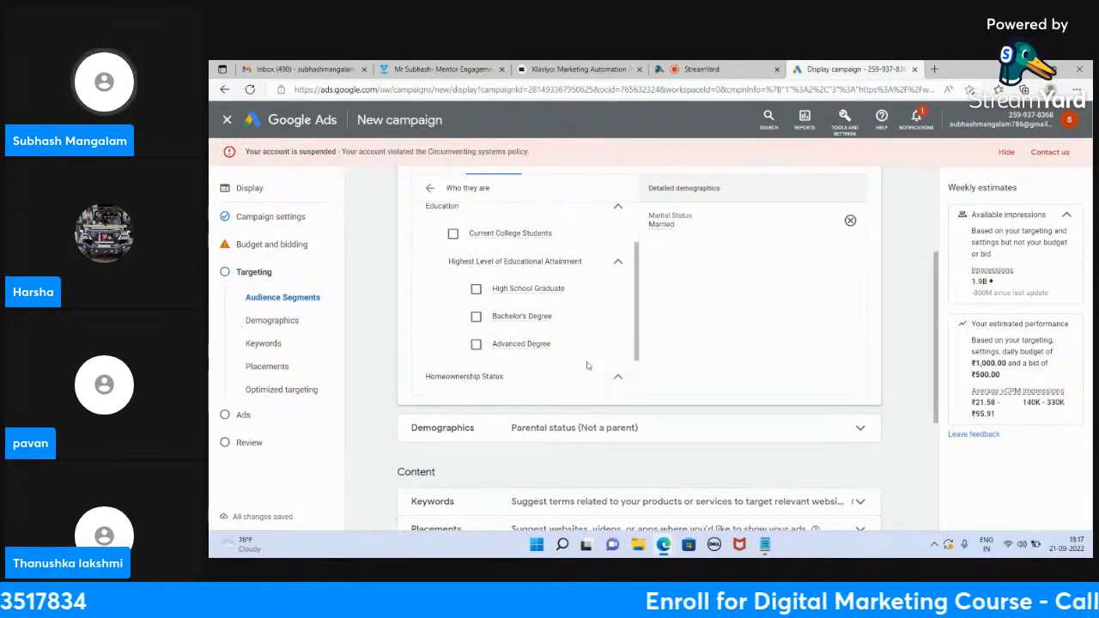
scroll(587, 365, "down", 2)
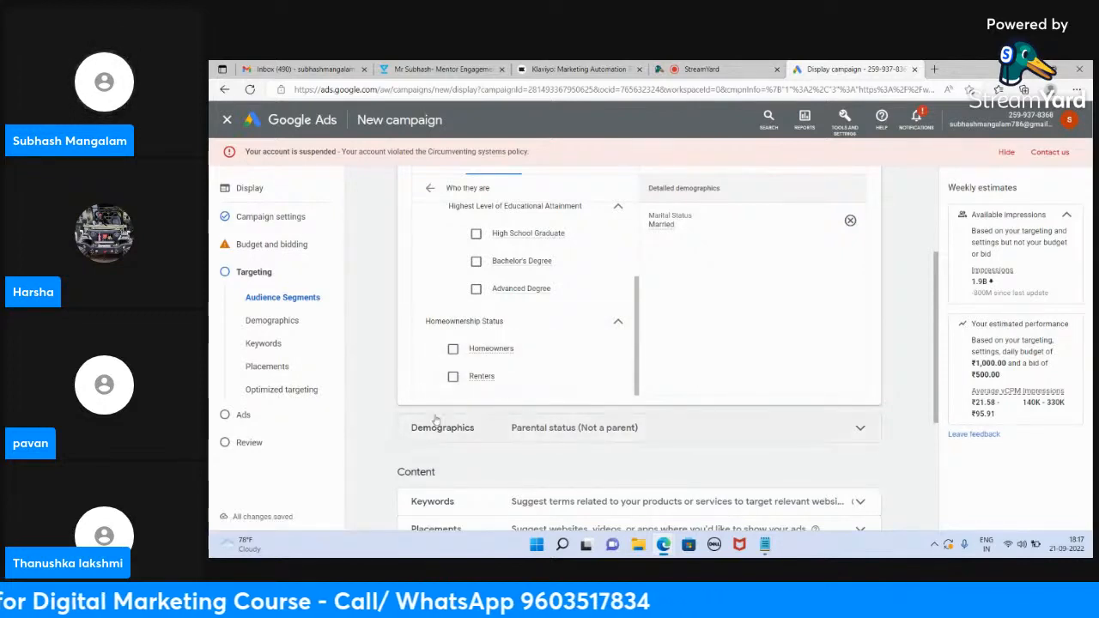
mouse_move(481, 357)
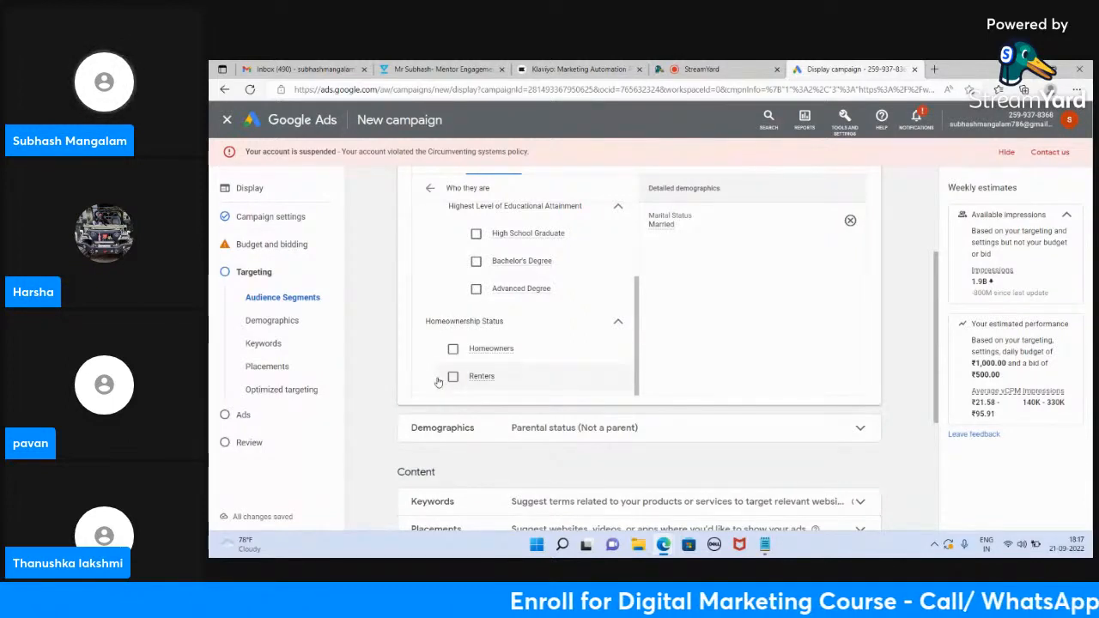
scroll(438, 381, "up", 3)
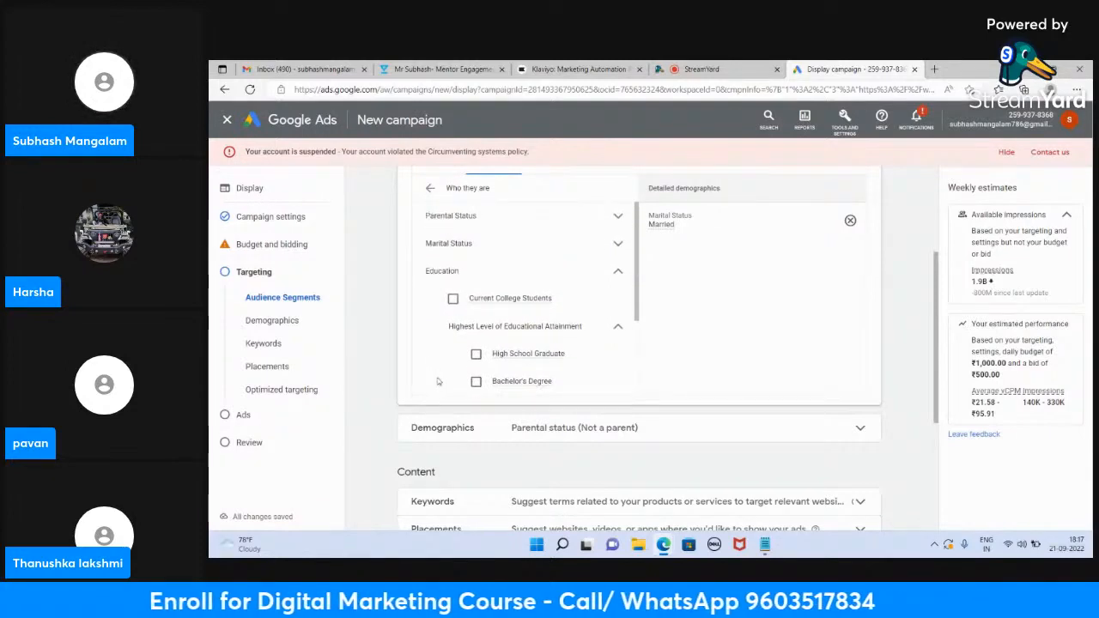
left_click(429, 190)
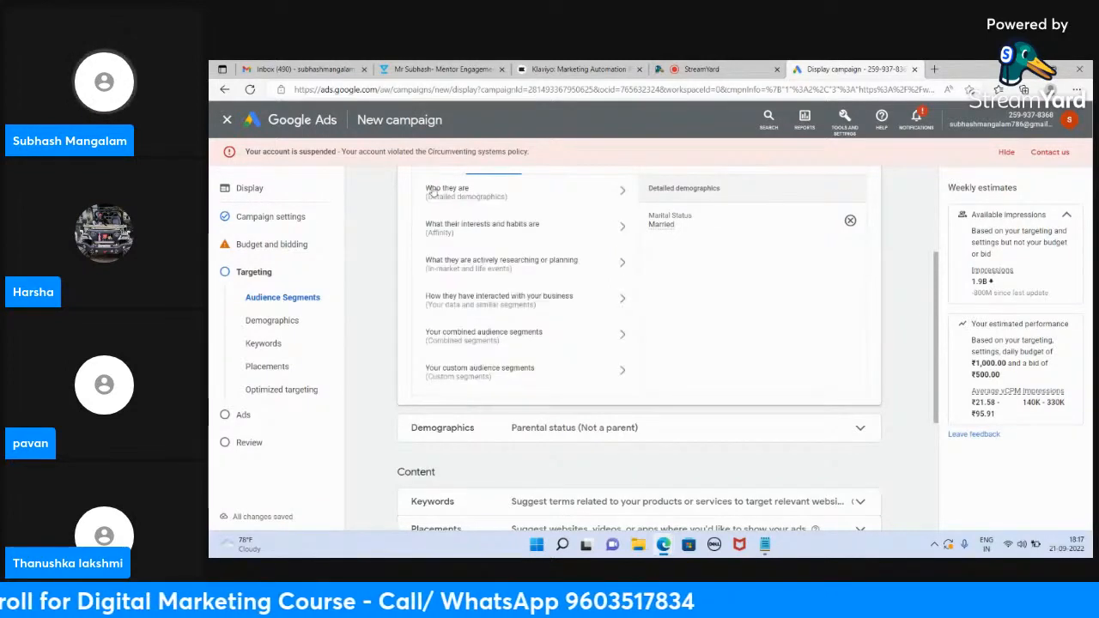
Step: Check the live viewer comments in the StreamYard studio for new replies and return to the Google Ads campaign
left_click(697, 69)
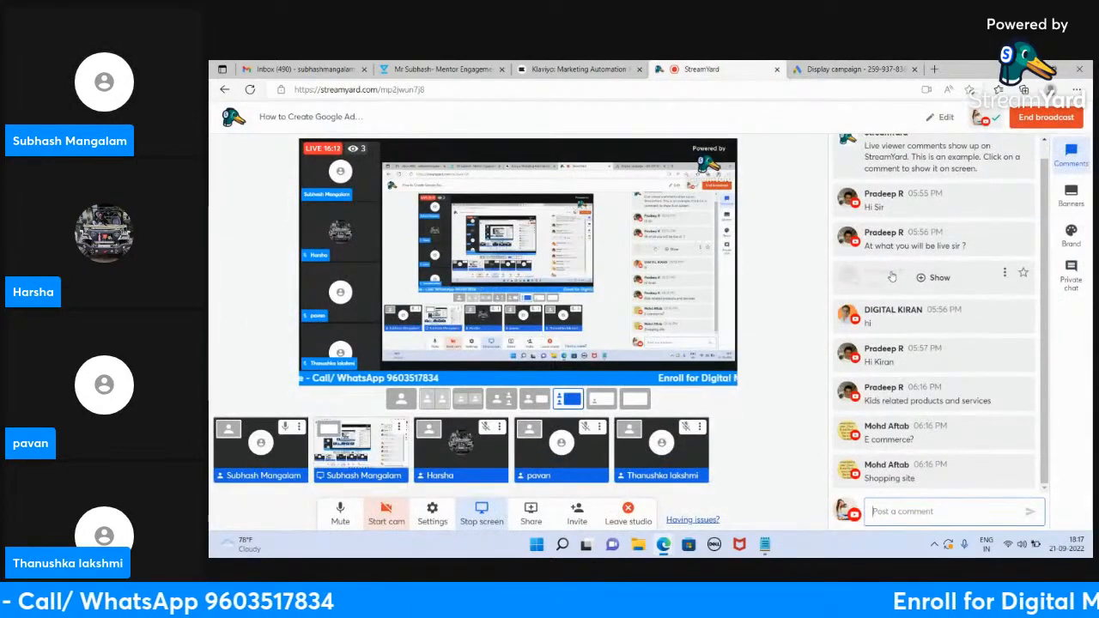
left_click(830, 69)
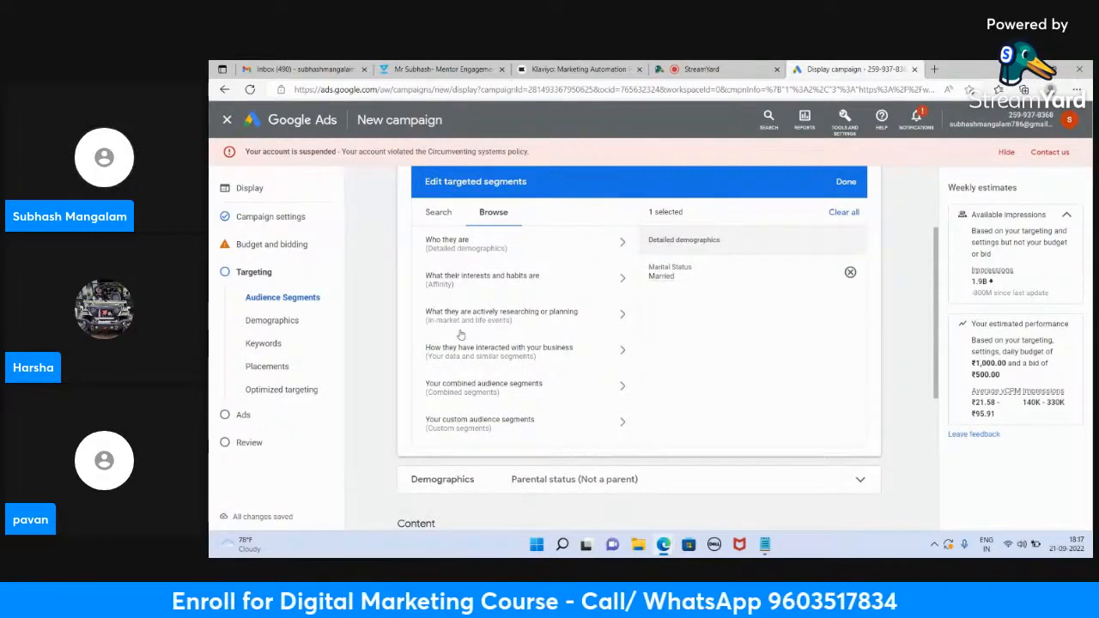
left_click(702, 69)
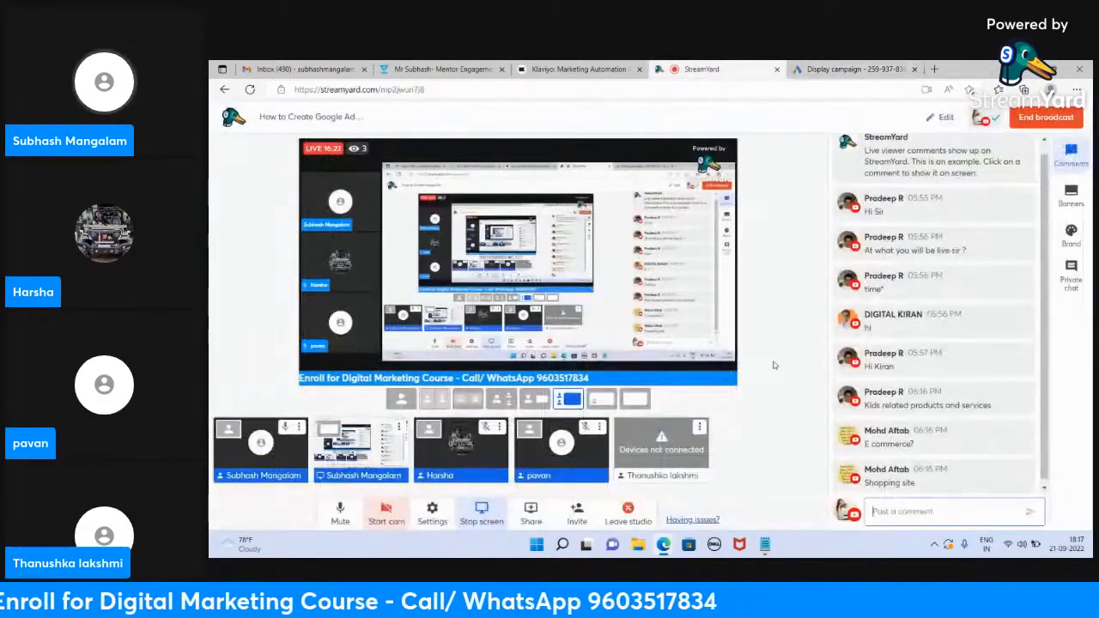
scroll(773, 365, "down", 1)
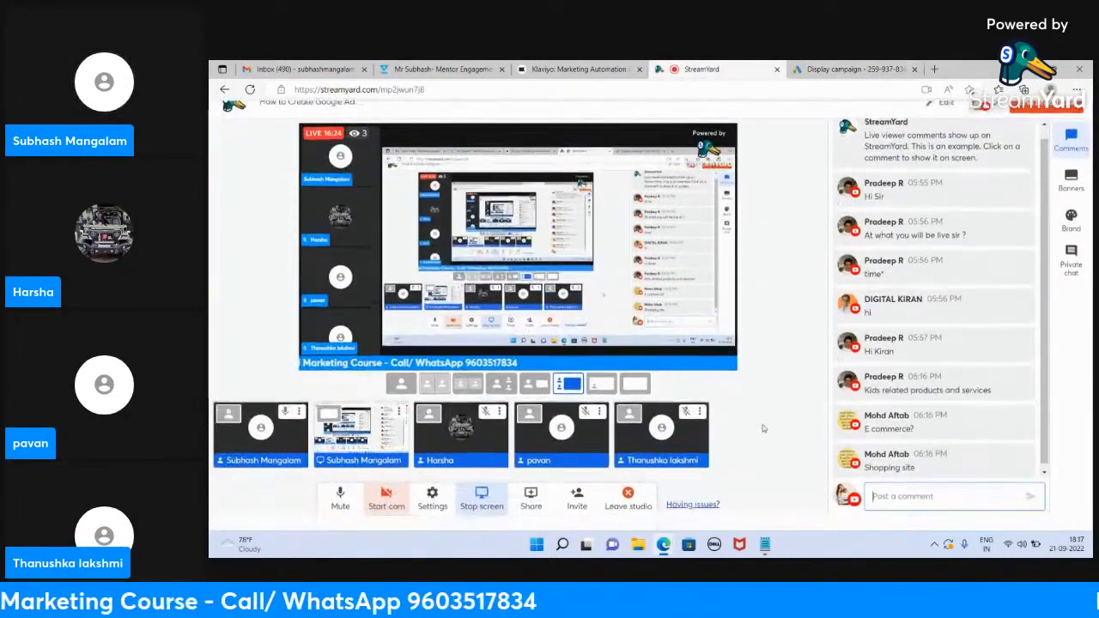
scroll(762, 428, "up", 1)
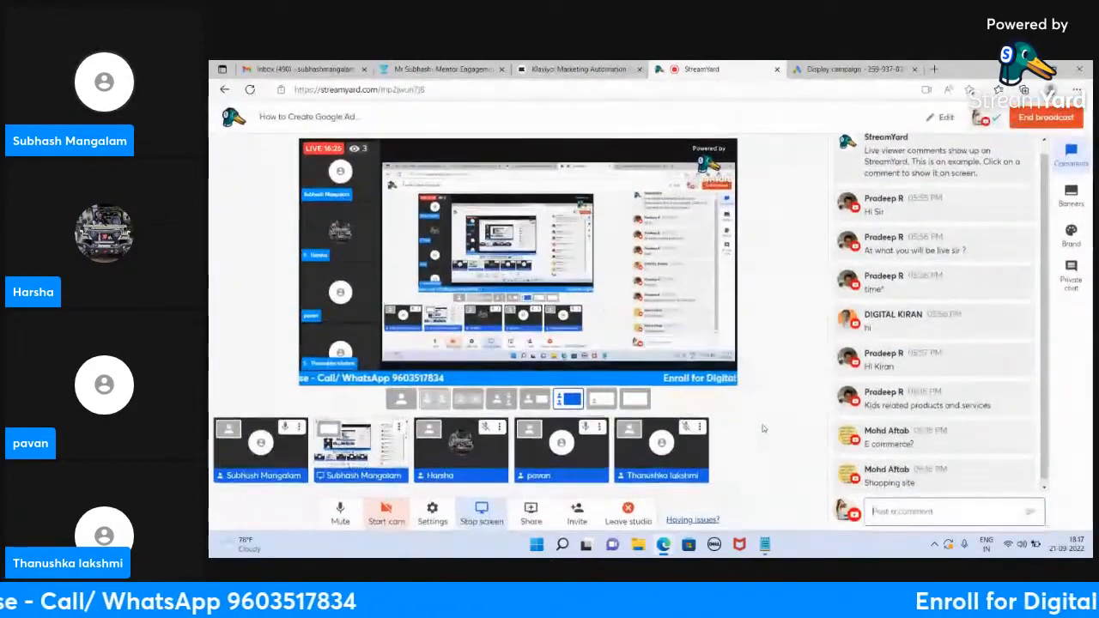
scroll(762, 428, "down", 1)
scroll(763, 428, "up", 1)
scroll(762, 429, "down", 1)
scroll(762, 428, "up", 1)
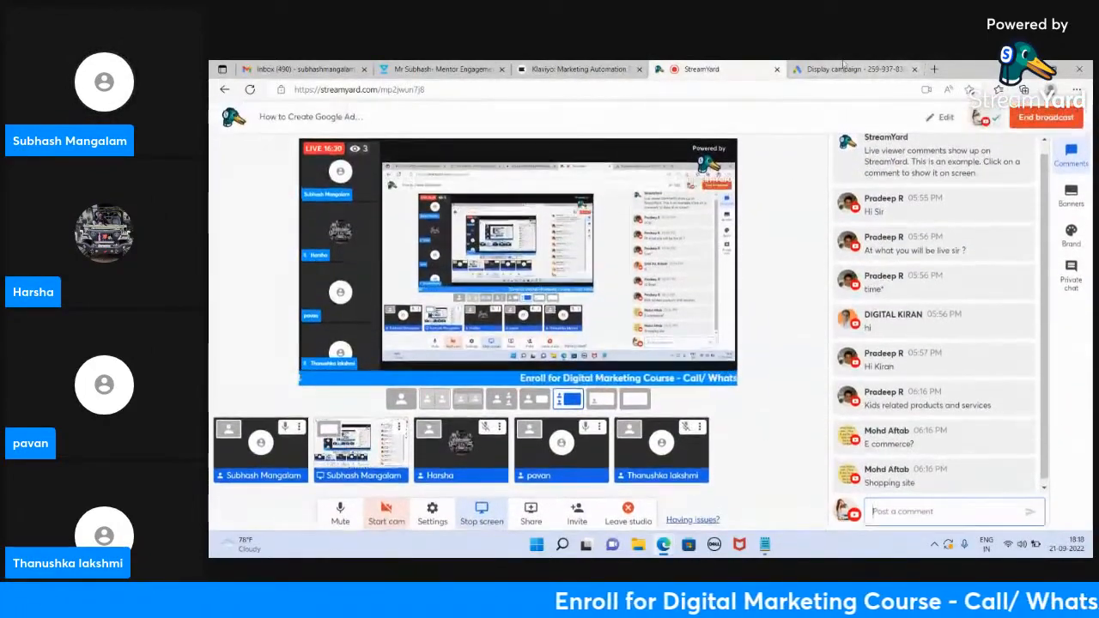
scroll(771, 400, "down", 1)
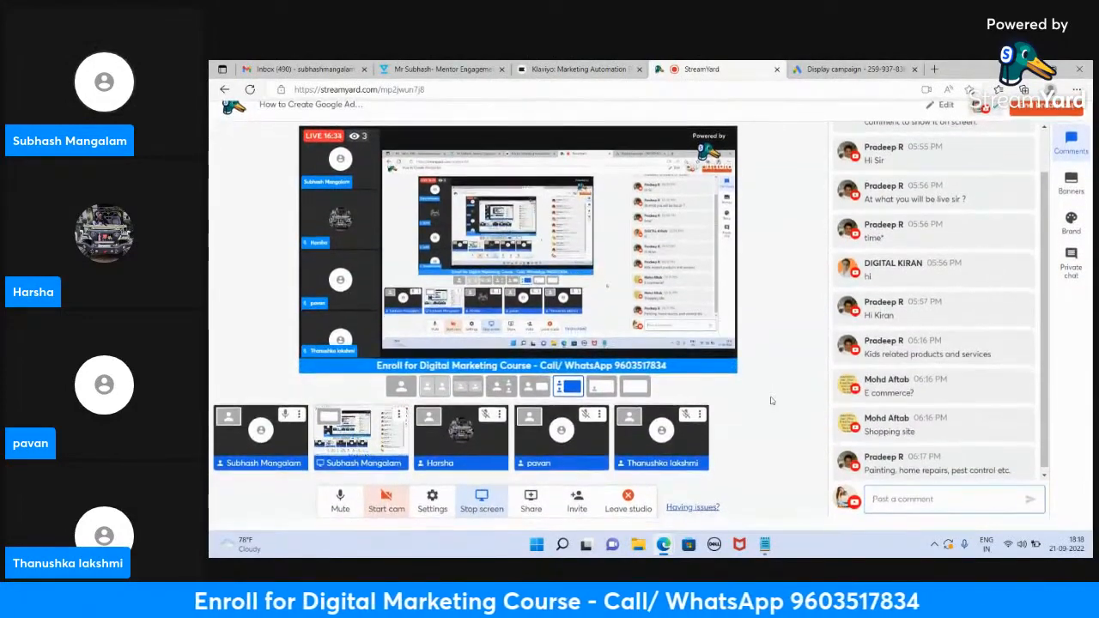
scroll(771, 400, "up", 1)
scroll(771, 400, "down", 1)
scroll(771, 400, "up", 1)
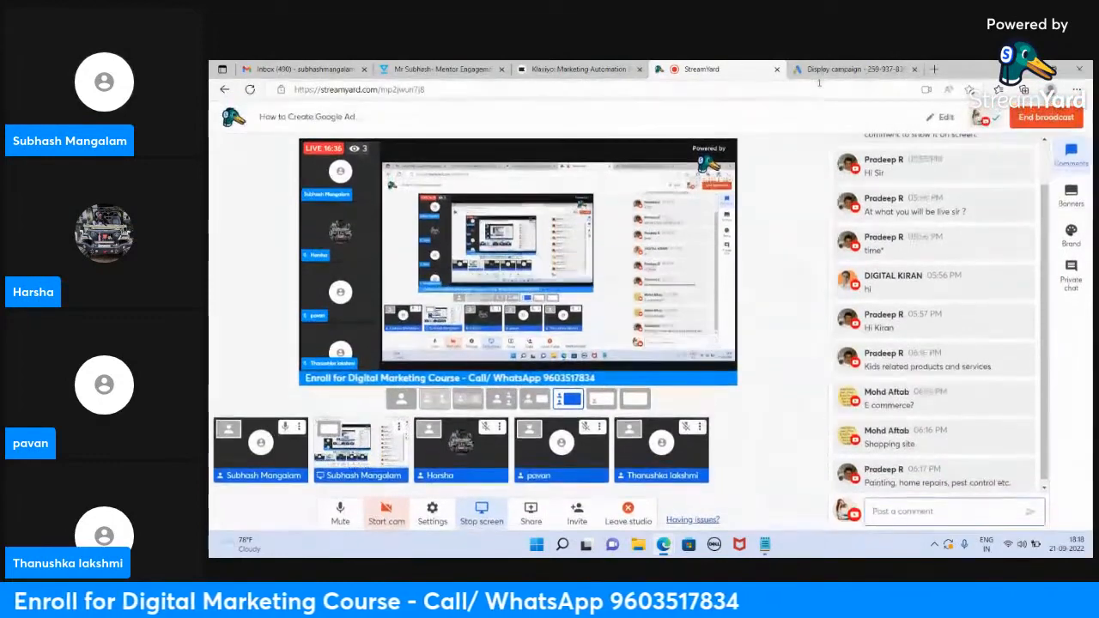
left_click(821, 72)
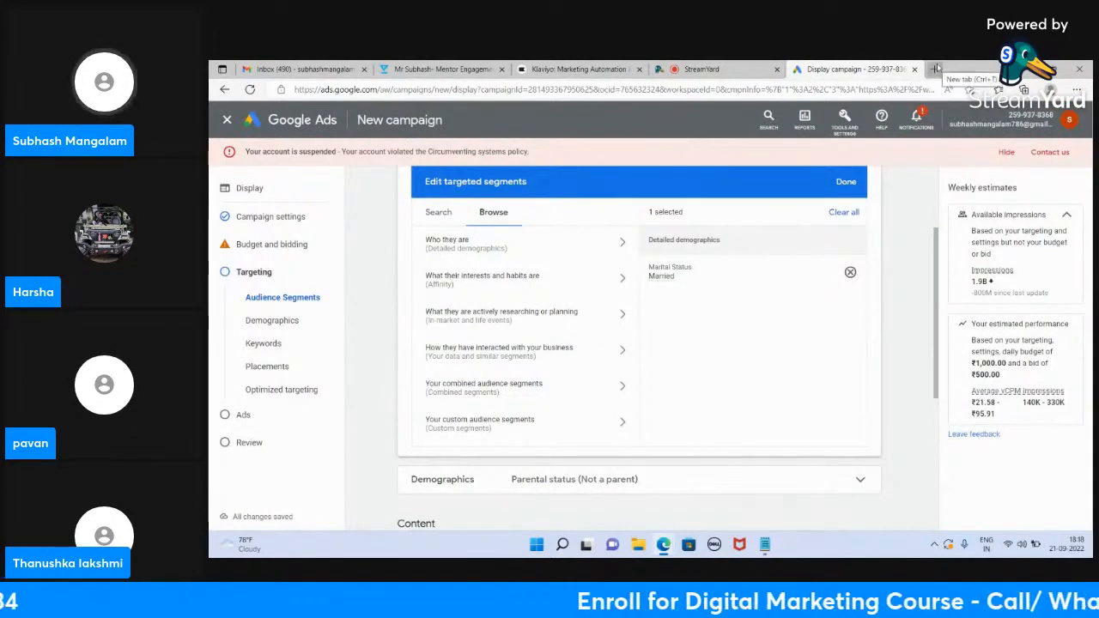
Step: Search Google in a new tab for "digital marketing course in hyderabad" and look through the ads and business listings
left_click(936, 68)
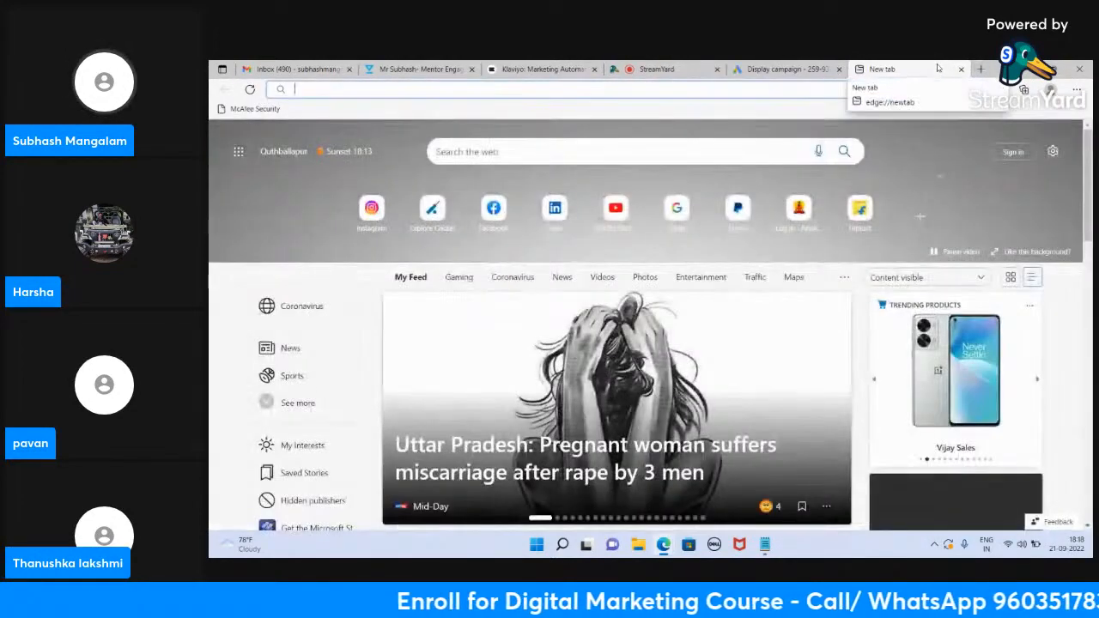
type("go")
key("Return")
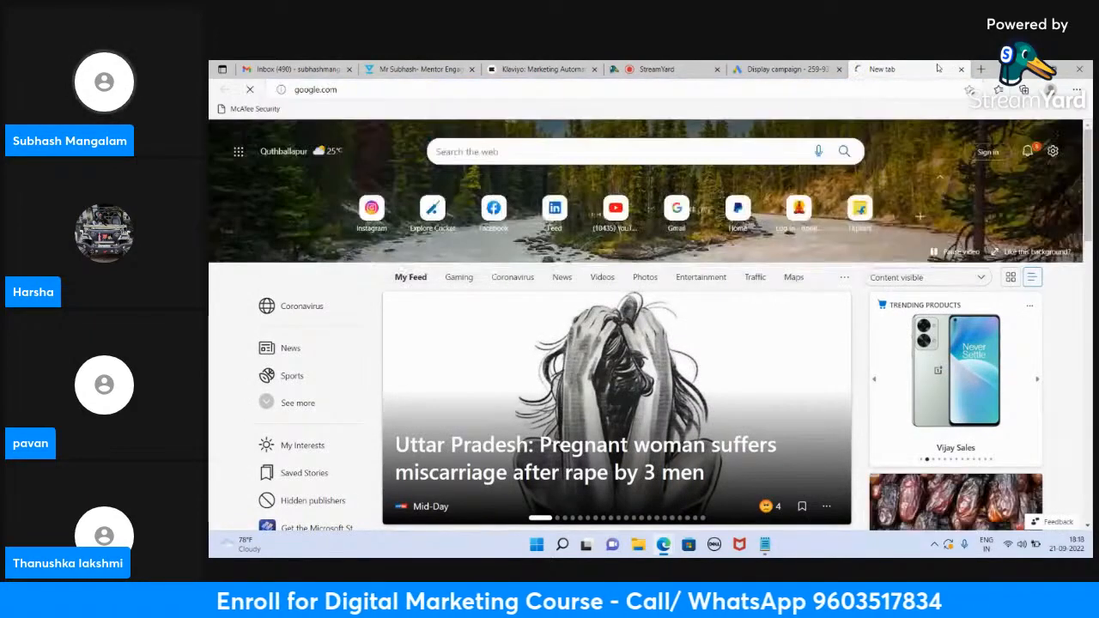
type("digital ma")
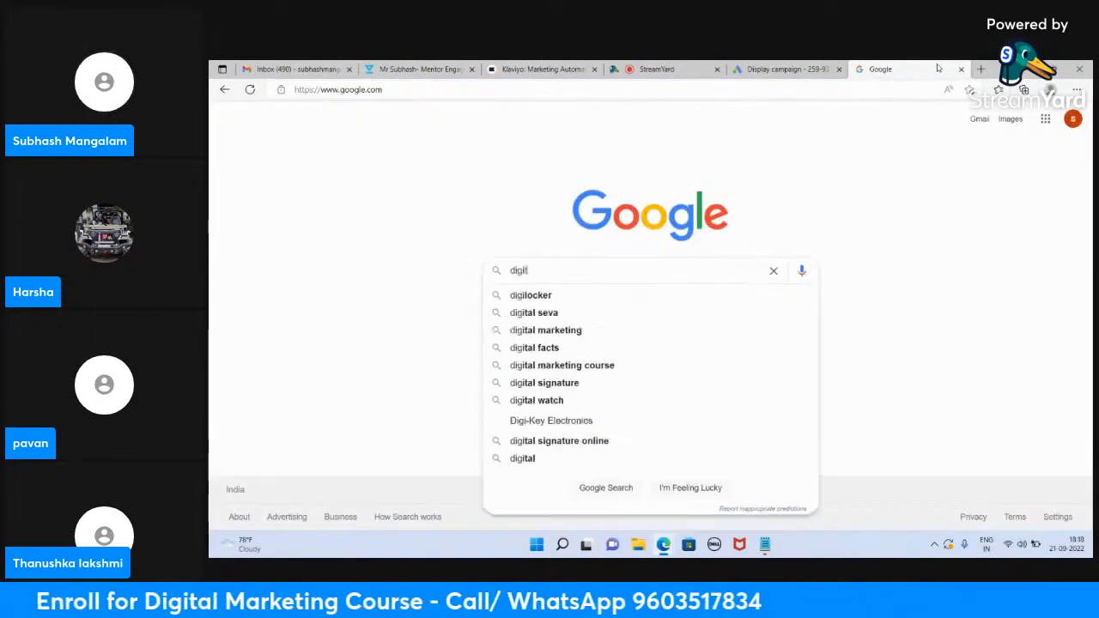
type("ting course")
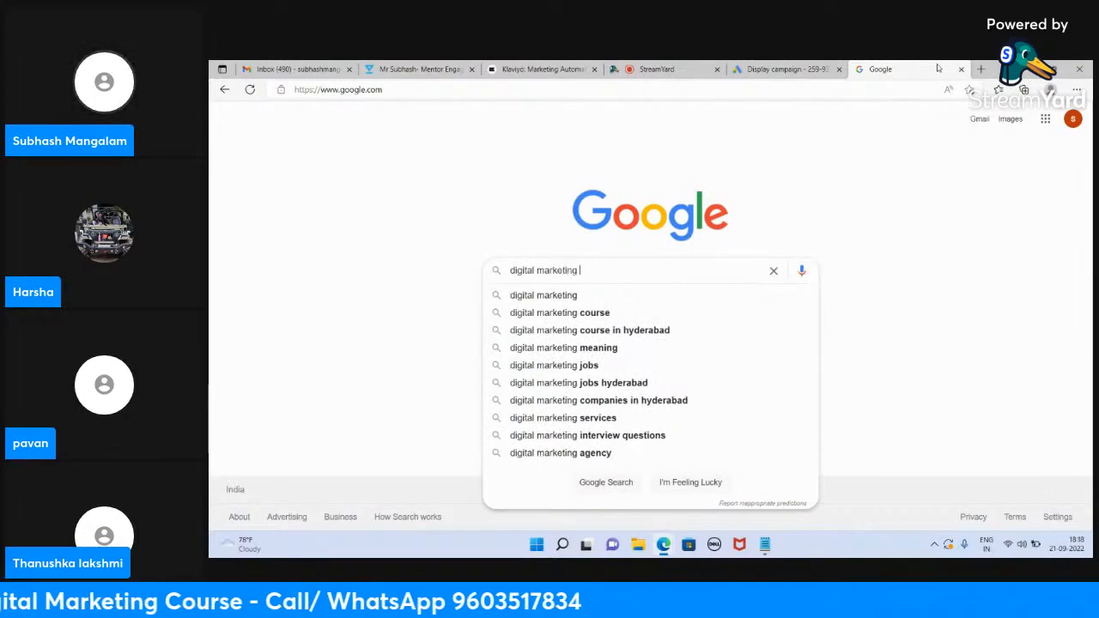
key("Down")
key("Down")
key("Return")
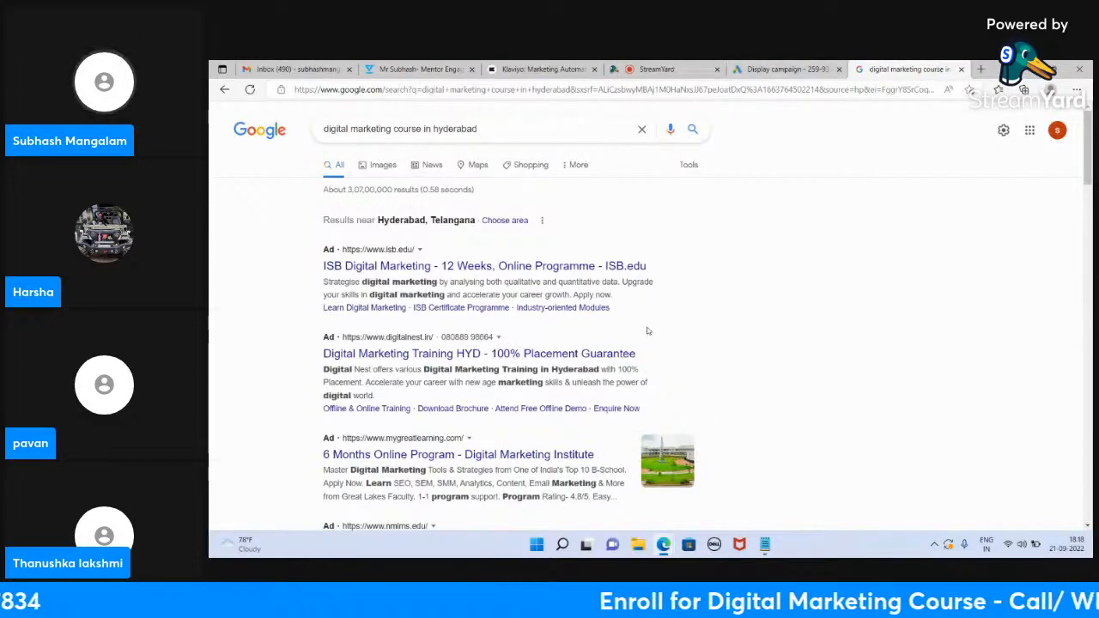
scroll(648, 331, "down", 5)
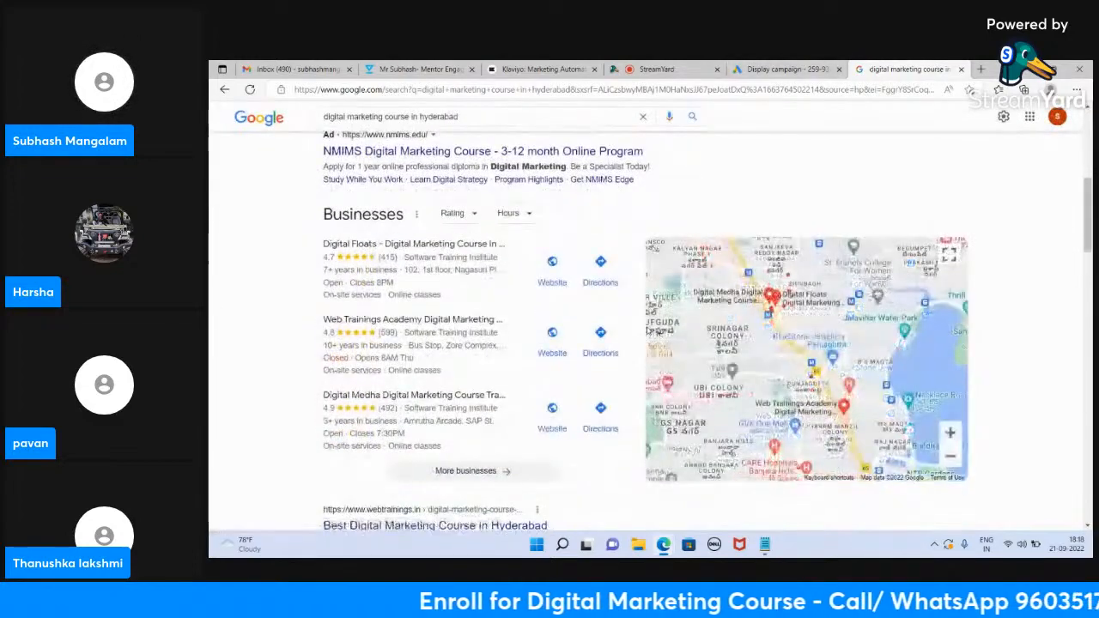
scroll(648, 330, "down", 2)
scroll(650, 330, "up", 2)
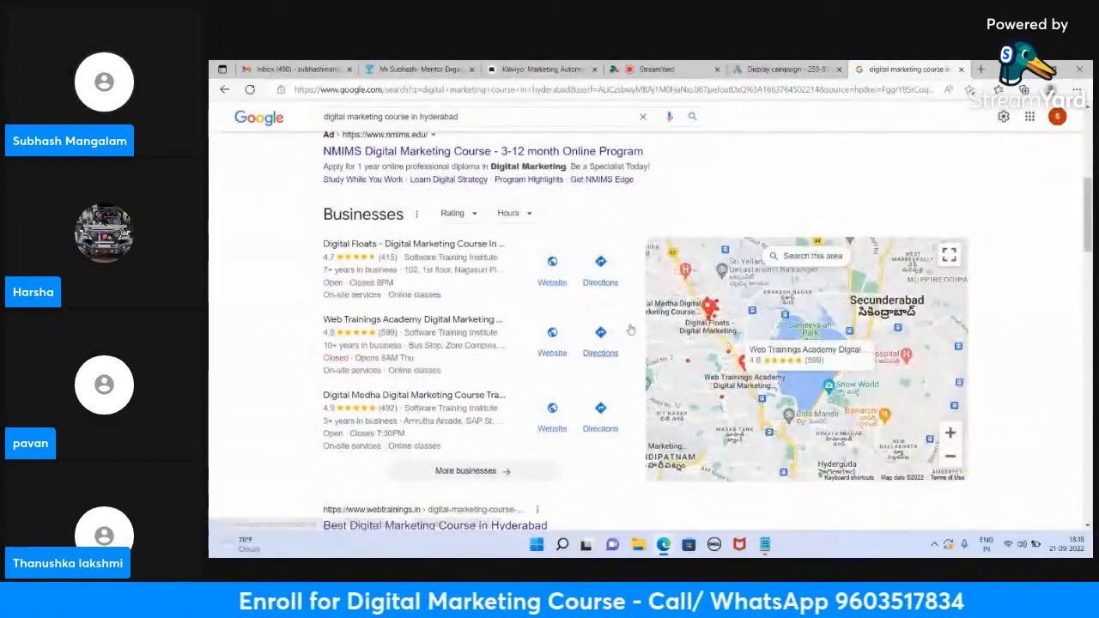
scroll(631, 328, "up", 5)
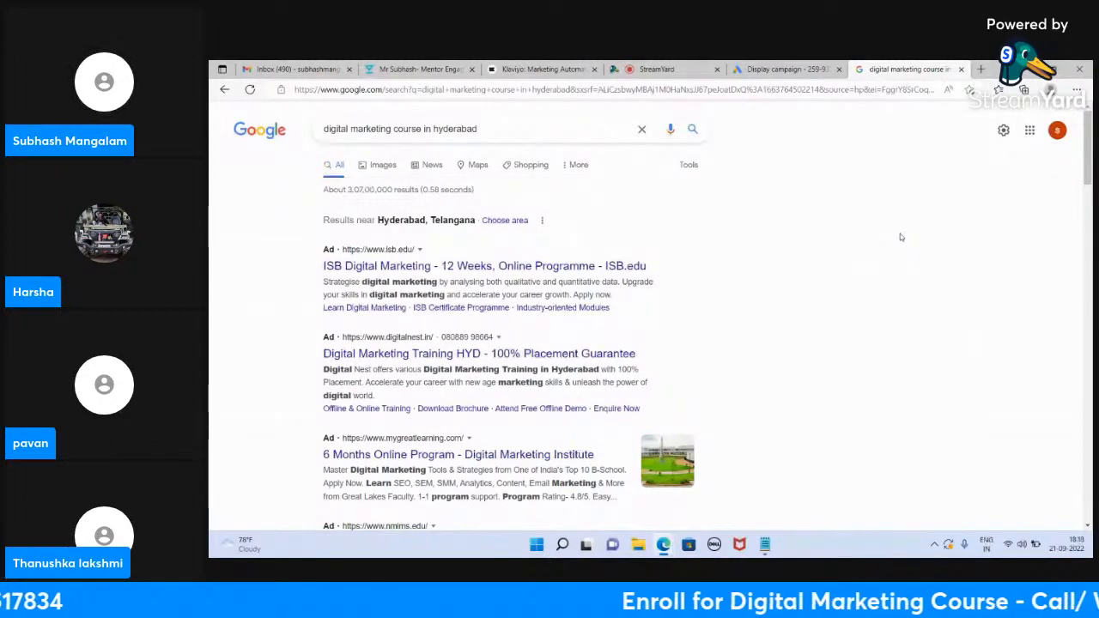
Step: Check the StreamYard comments, switch back to Google Ads, and remove the Married segment from the targeted segments
left_click(682, 64)
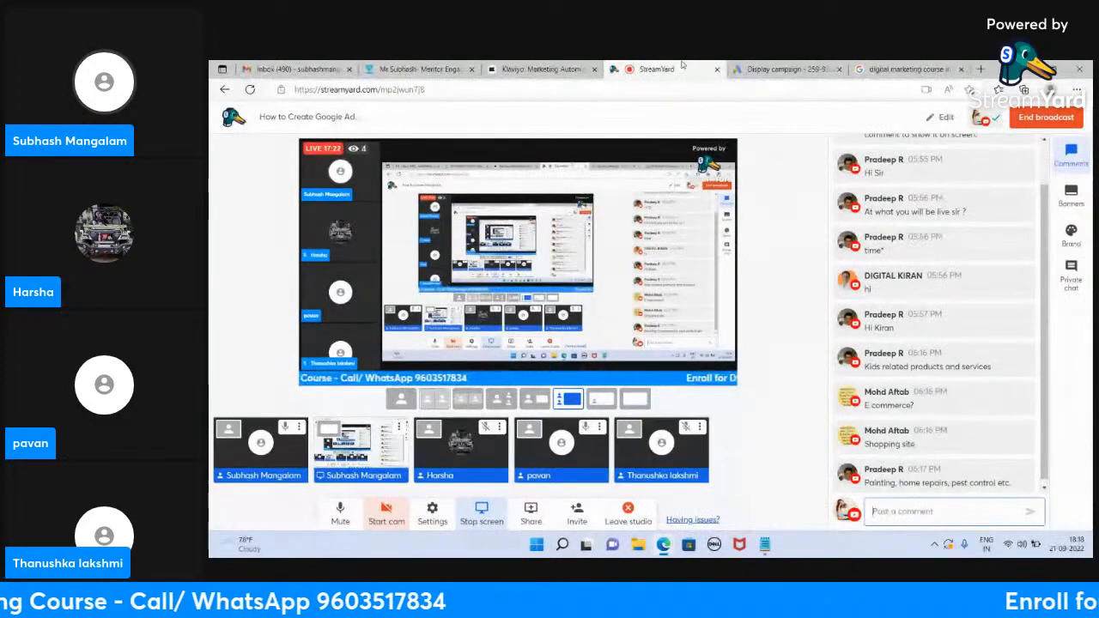
left_click(789, 72)
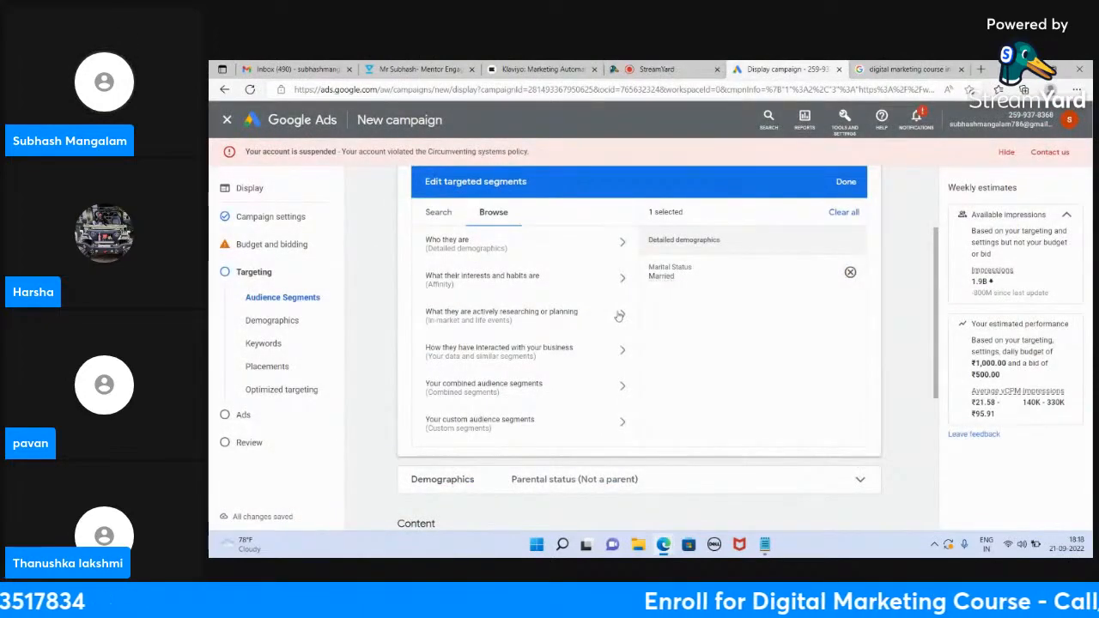
left_click(850, 273)
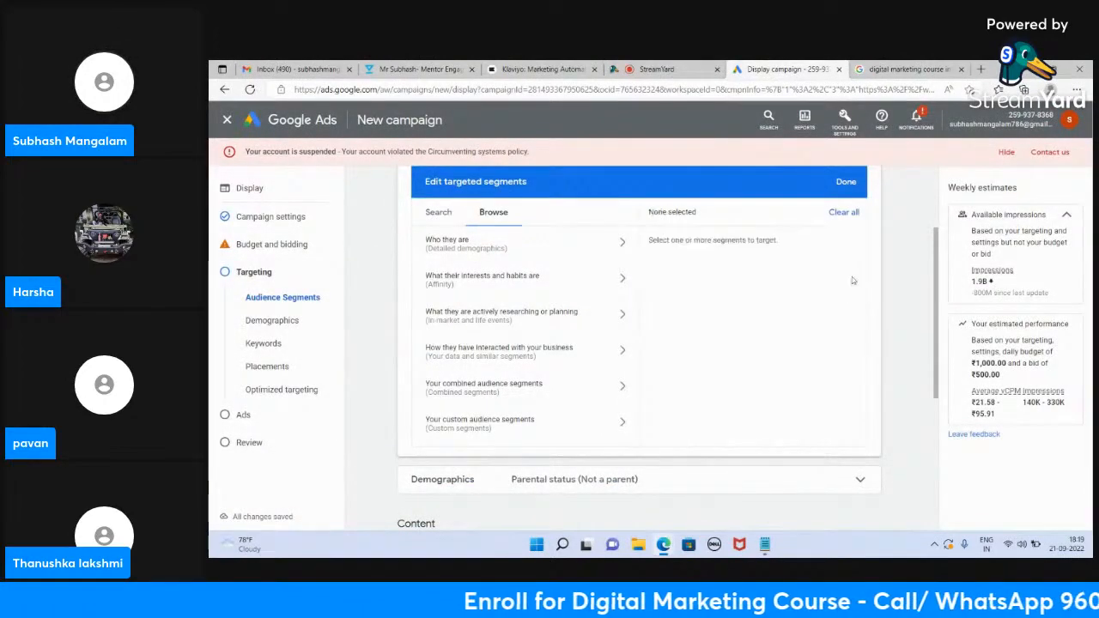
Step: Browse the in-market segments and examine the Apparel & Accessories subcategories, including Eyewear
left_click(621, 317)
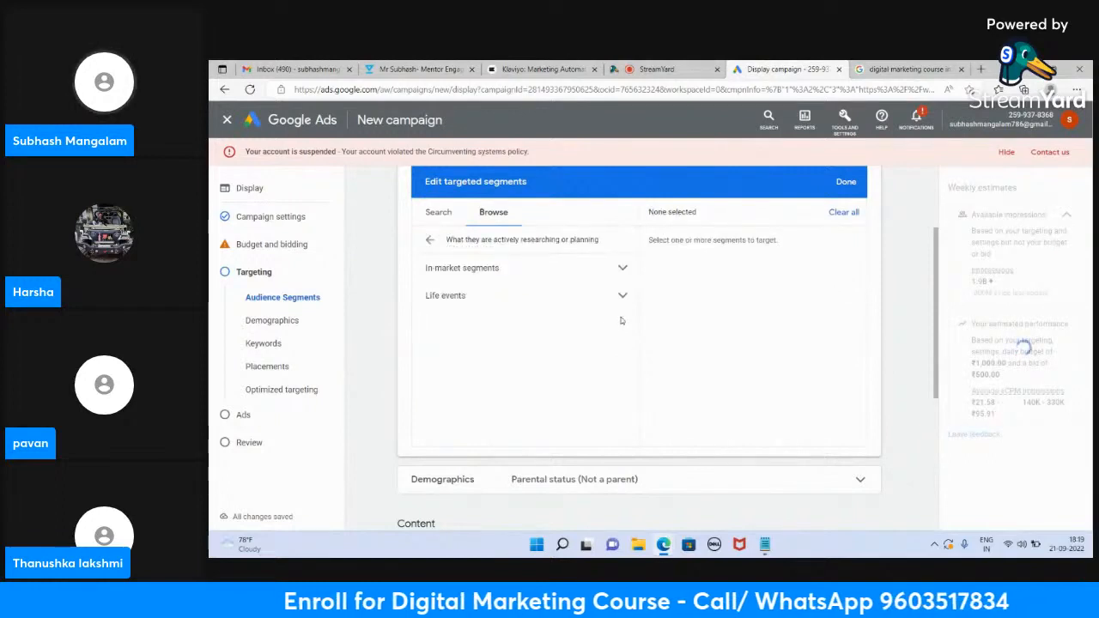
left_click(614, 271)
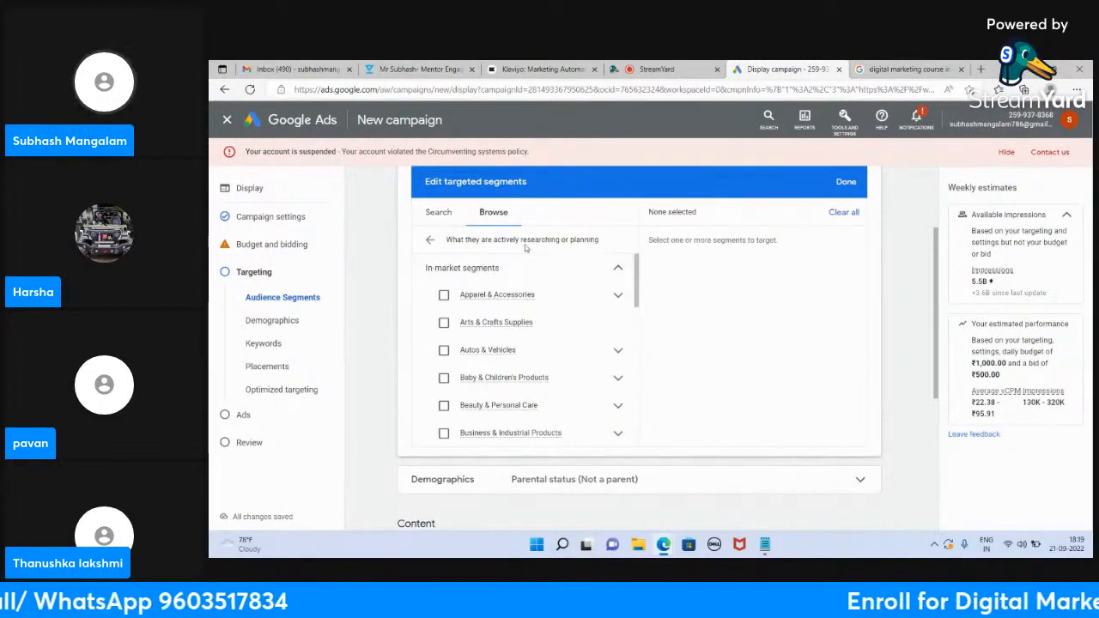
left_click(616, 297)
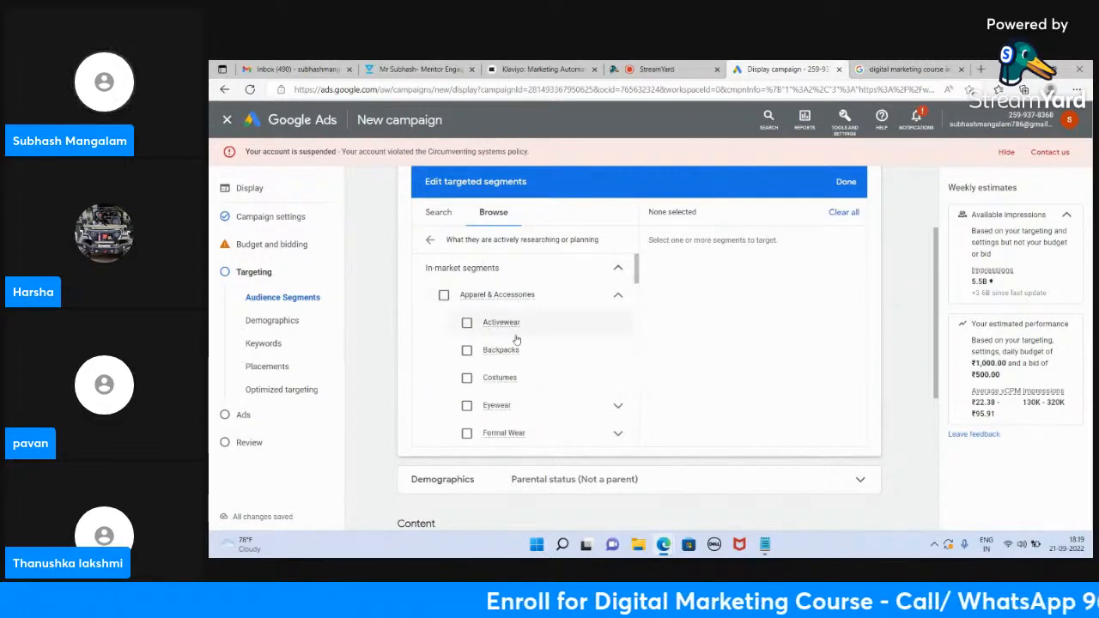
scroll(514, 339, "down", 1)
scroll(519, 363, "down", 2)
left_click(617, 353)
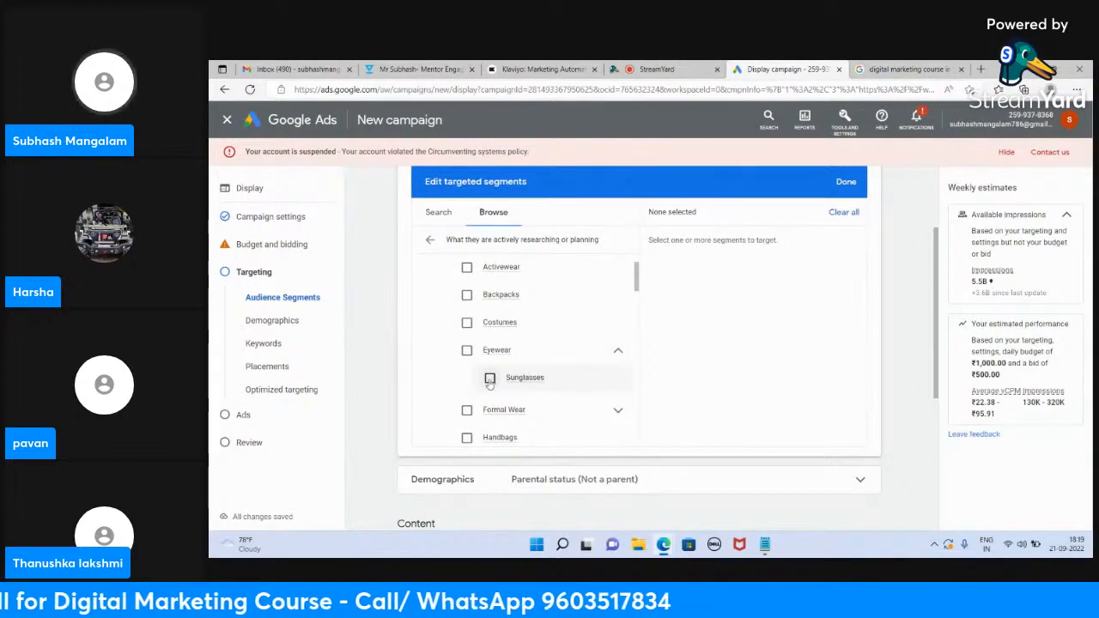
left_click(618, 353)
scroll(618, 351, "down", 2)
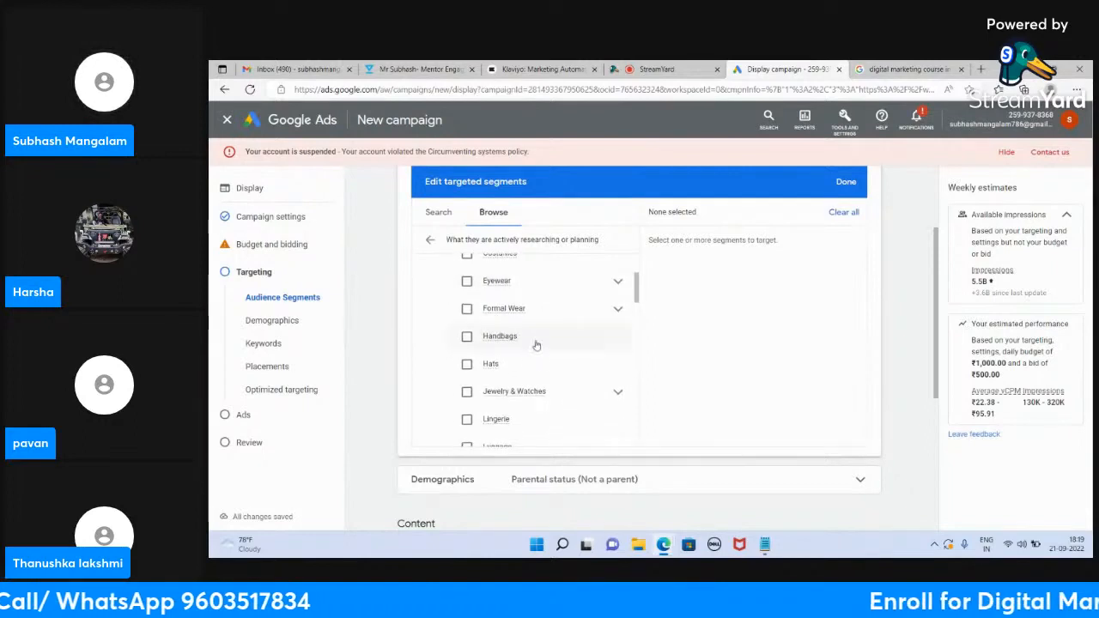
scroll(542, 355, "down", 1)
scroll(547, 355, "down", 2)
scroll(546, 355, "down", 6)
scroll(547, 355, "down", 3)
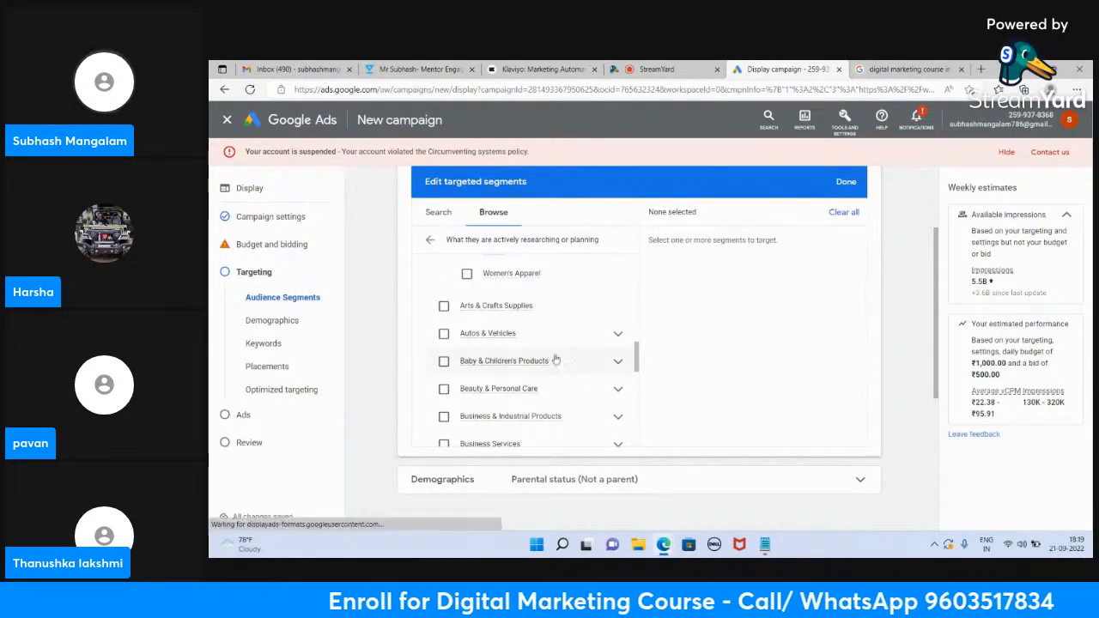
Step: Find the Education category in the in-market segments and examine its subcategories
scroll(550, 357, "down", 3)
scroll(566, 365, "down", 2)
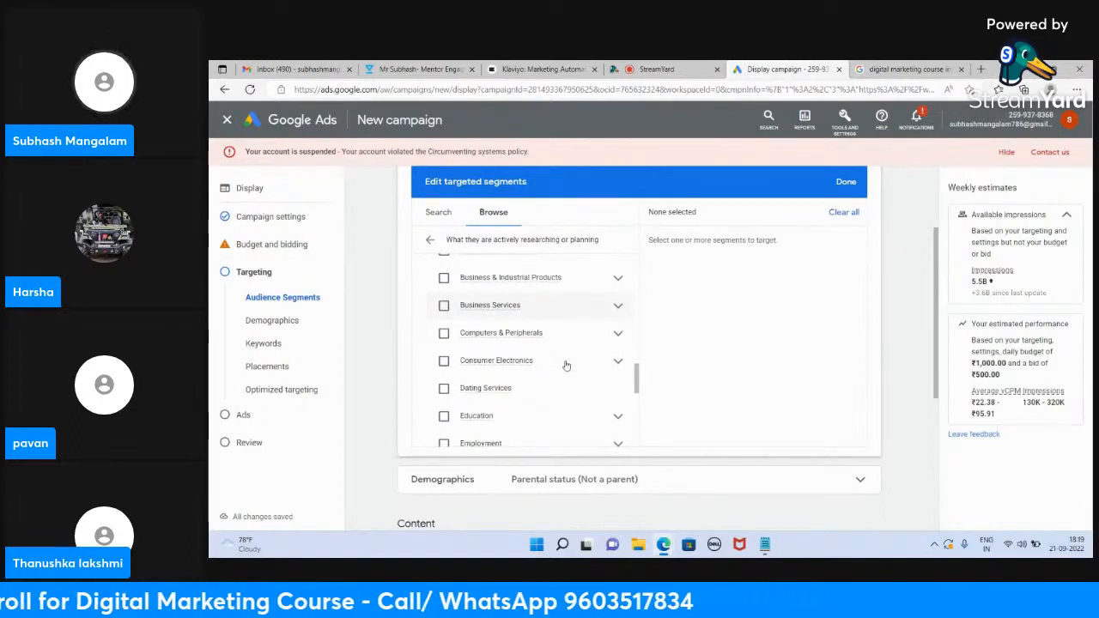
scroll(566, 366, "down", 2)
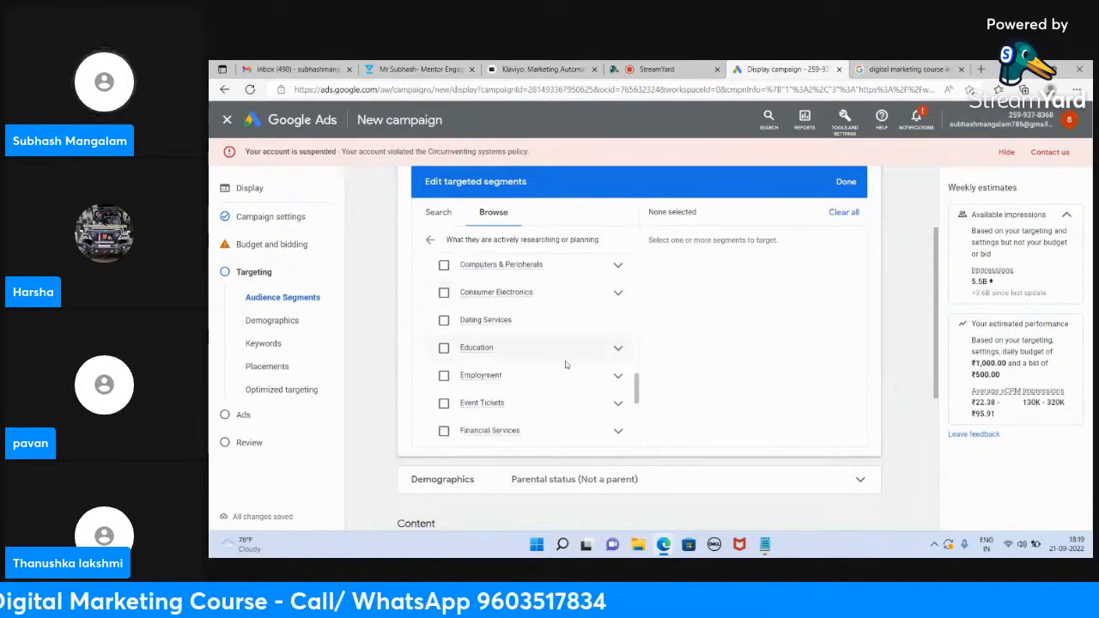
left_click(617, 351)
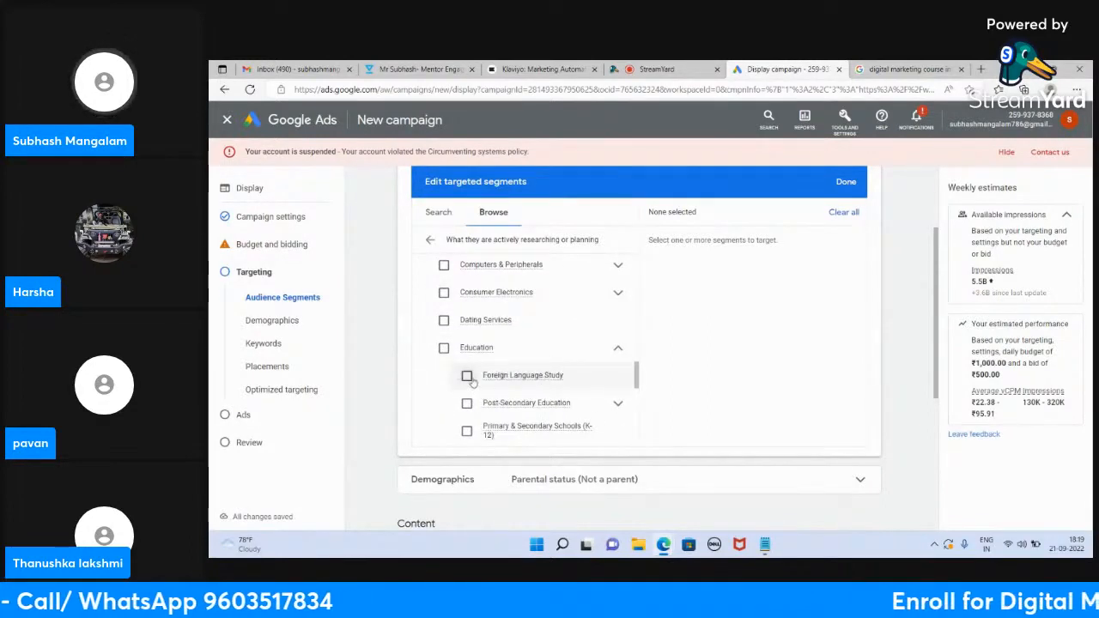
scroll(489, 390, "down", 1)
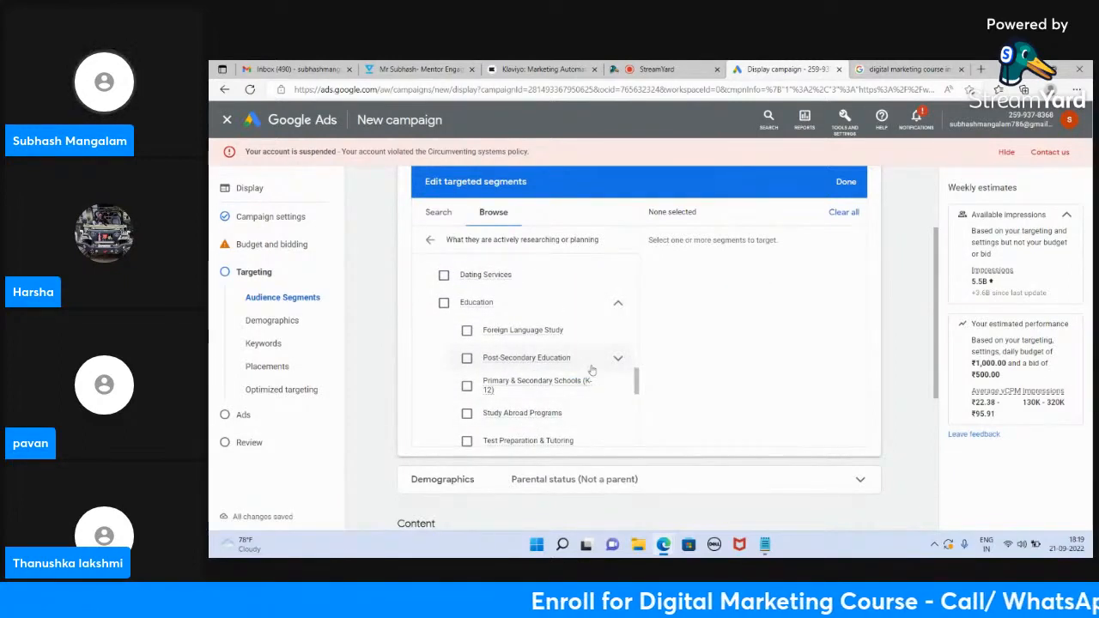
Step: Find Real Estate in the in-market segments and expand Residential Properties down to the For Rent options
scroll(591, 370, "down", 4)
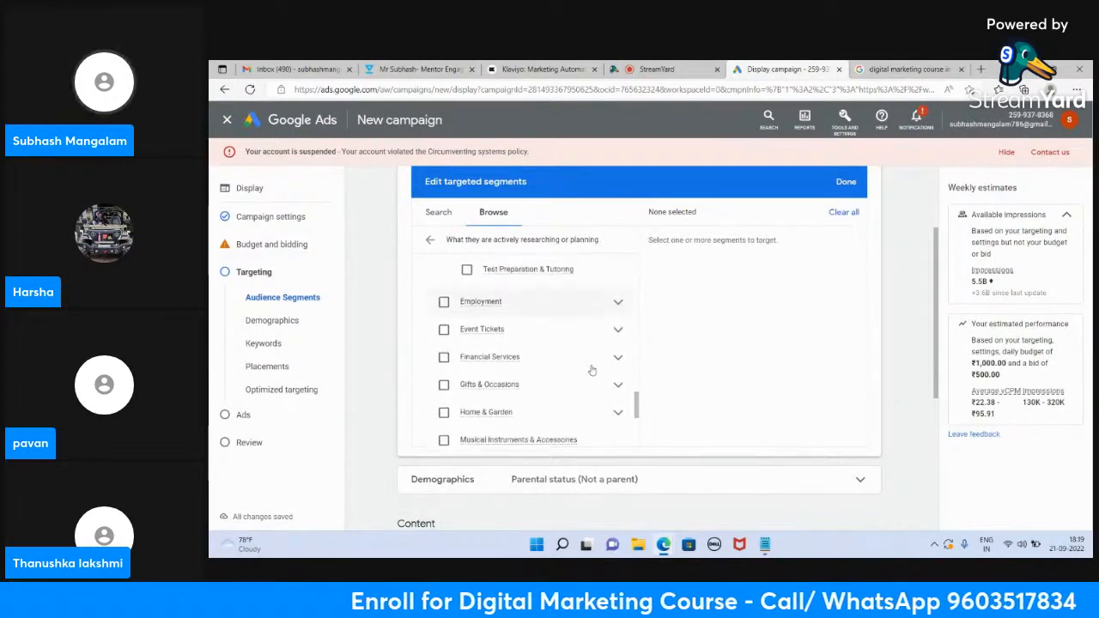
scroll(592, 370, "down", 3)
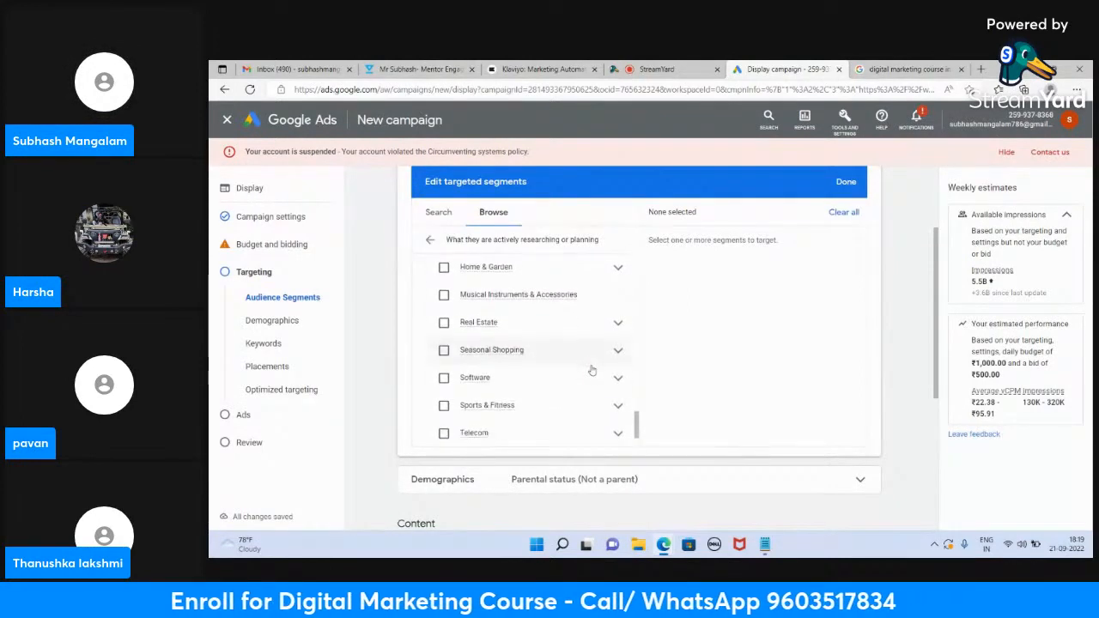
left_click(618, 324)
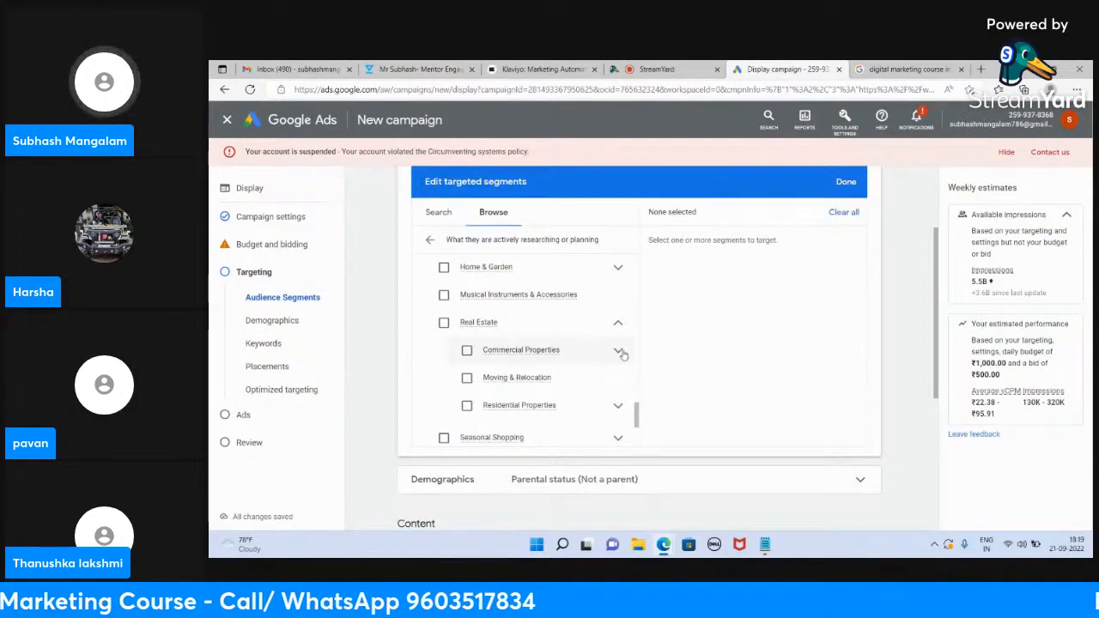
left_click(618, 407)
scroll(592, 405, "down", 1)
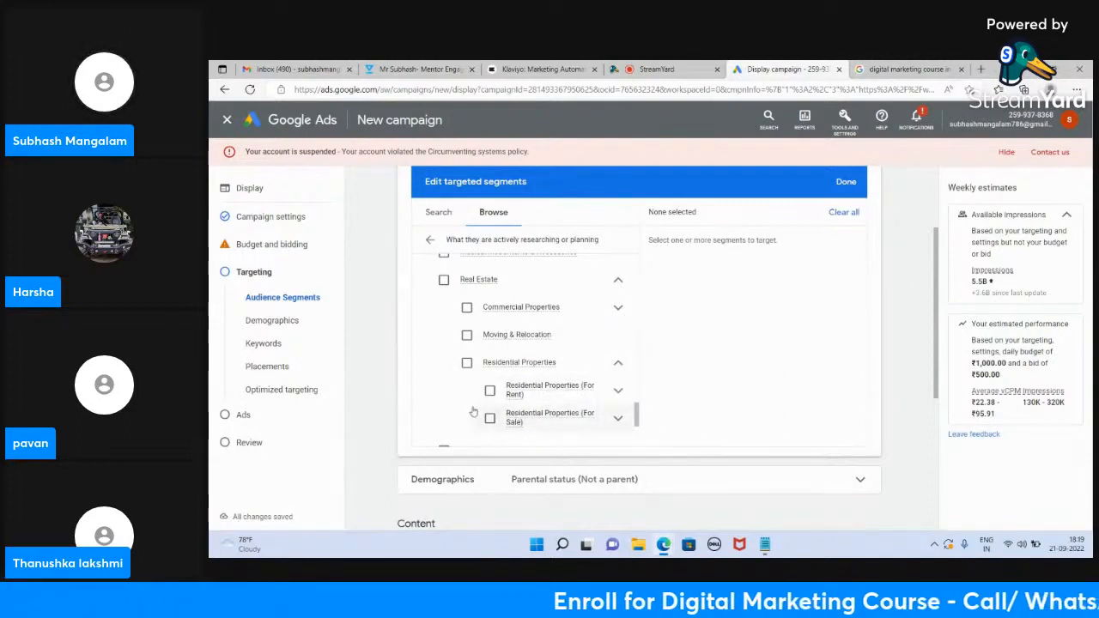
scroll(515, 423, "down", 1)
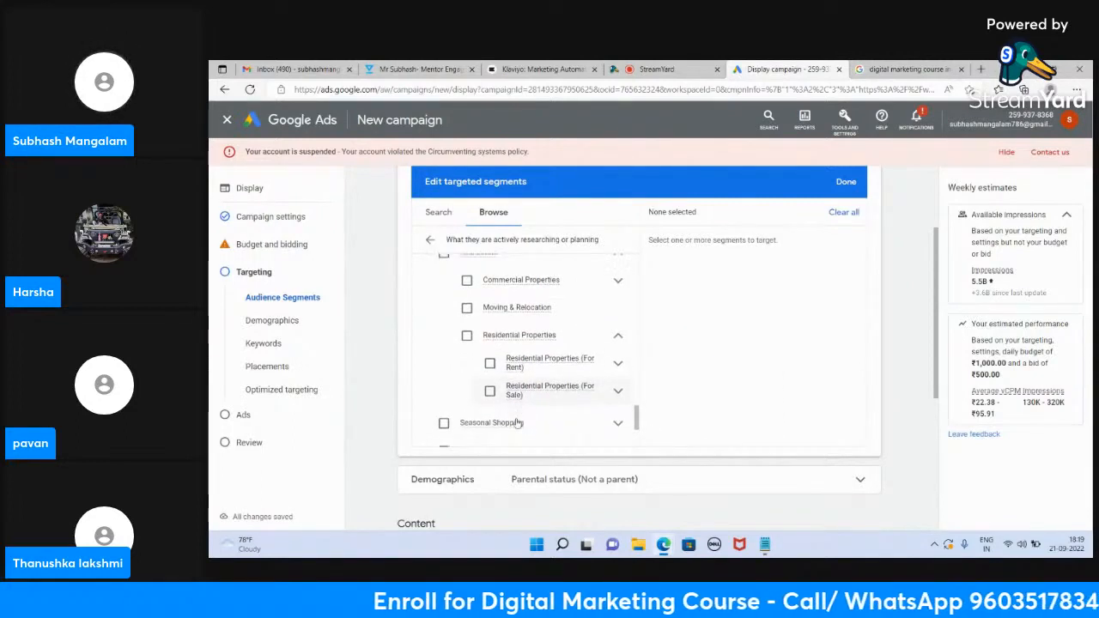
scroll(516, 423, "down", 1)
left_click(616, 355)
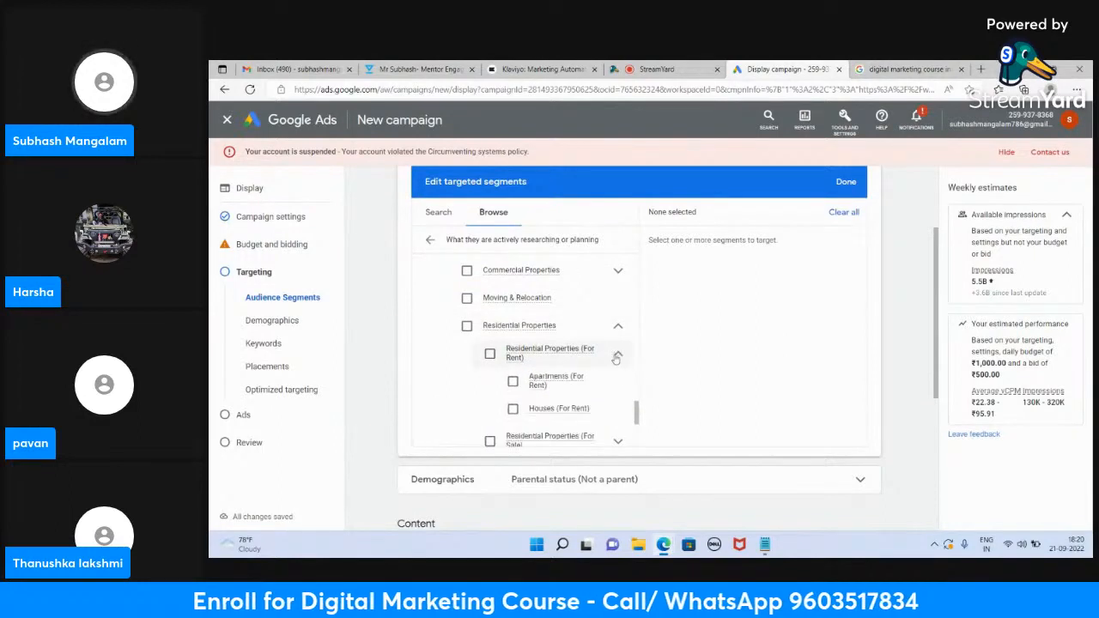
Step: Add the Apartments (For Rent) in-market segment to the targeted segments and remove it again
scroll(565, 393, "down", 1)
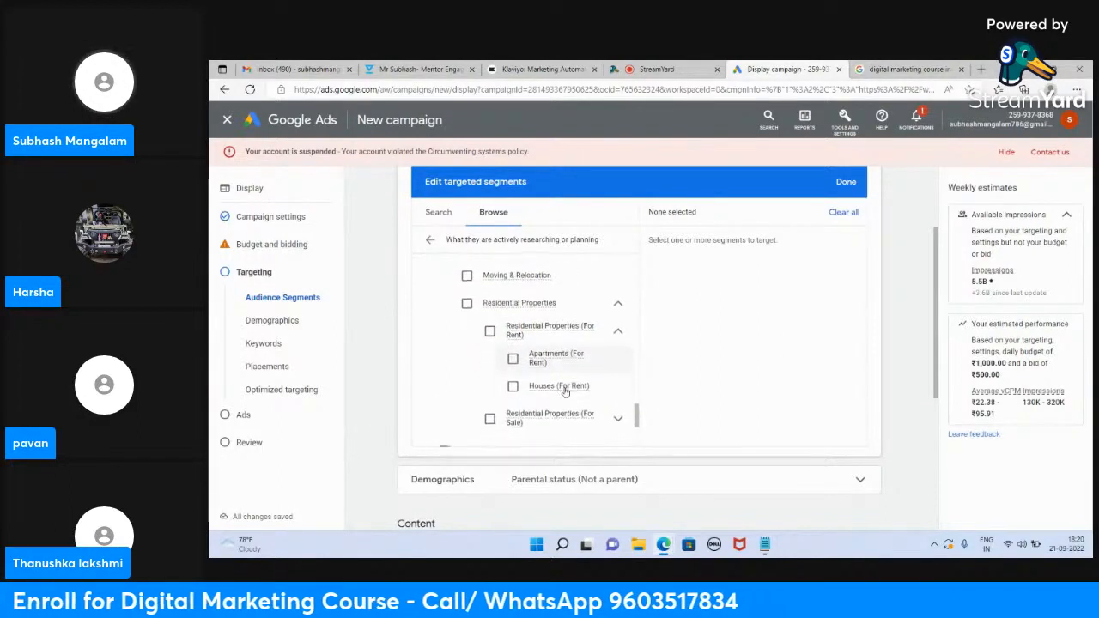
scroll(578, 389, "down", 1)
left_click(513, 346)
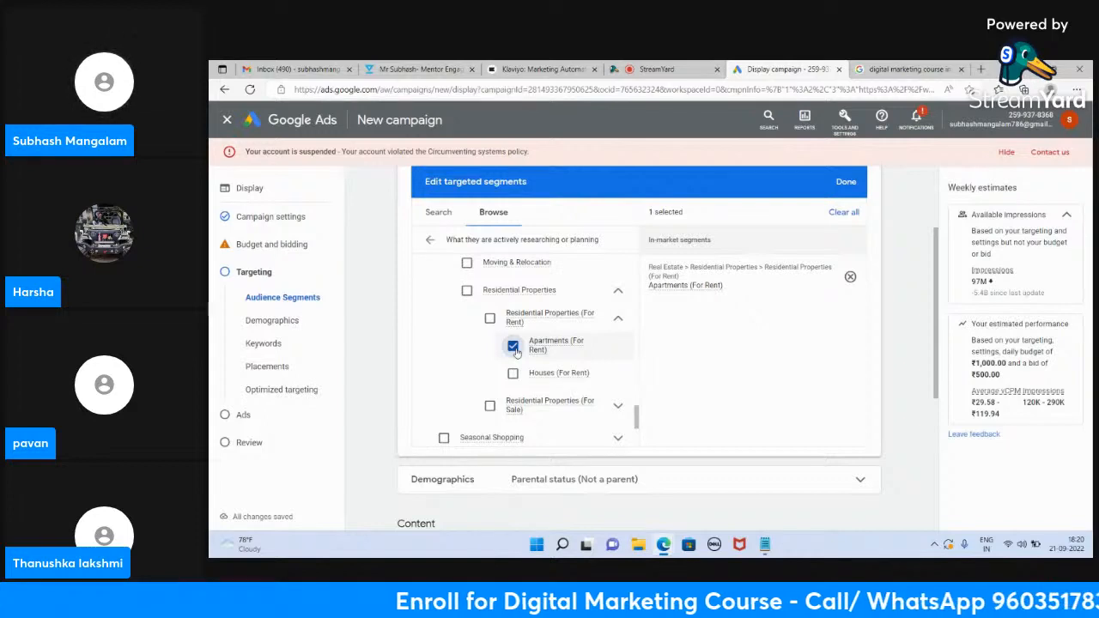
left_click(513, 347)
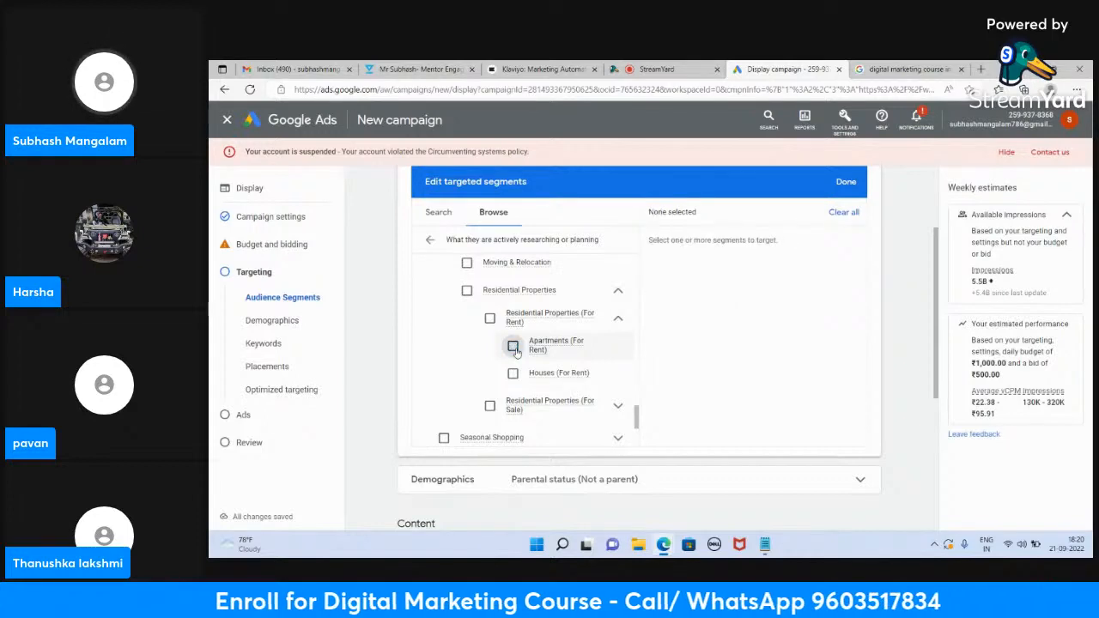
Step: Review the viewer comments in the StreamYard studio and return to the Google Ads campaign
left_click(643, 68)
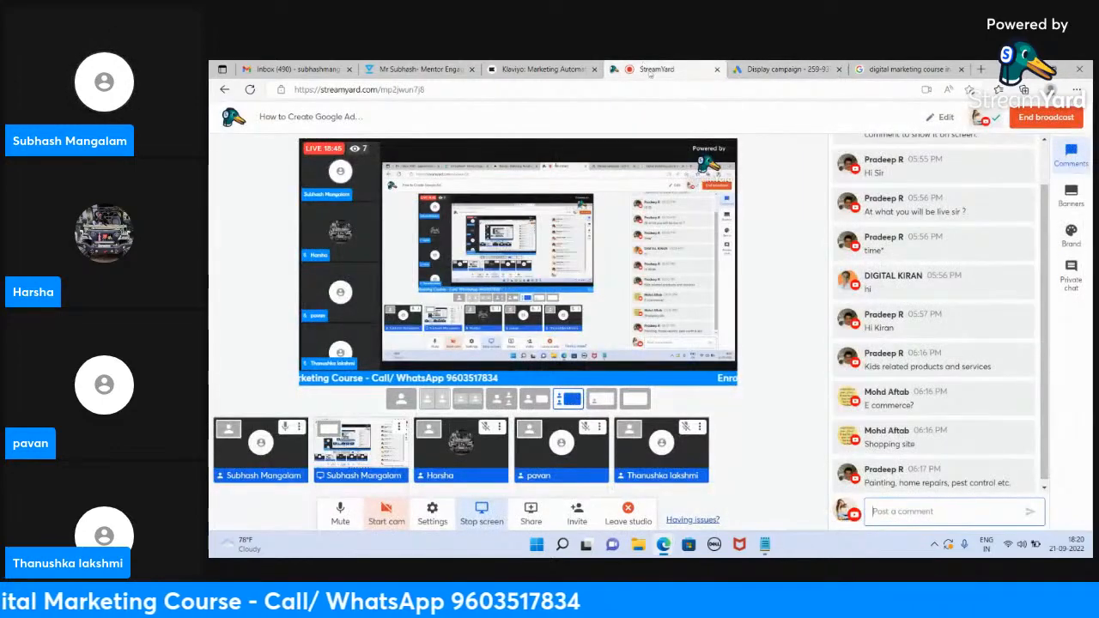
scroll(910, 403, "down", 1)
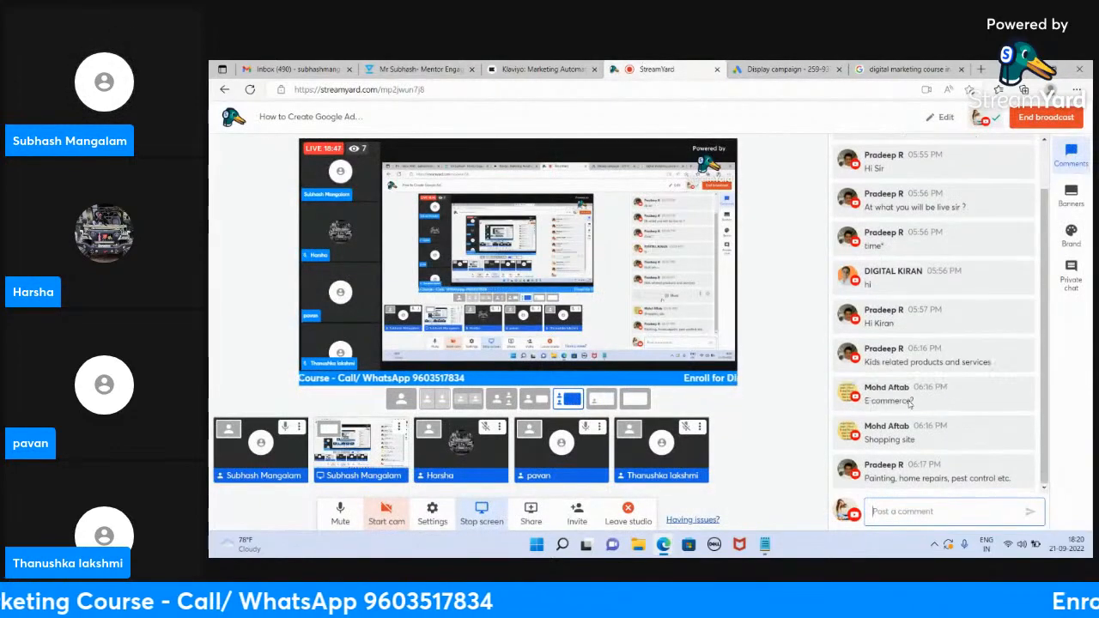
left_click(803, 73)
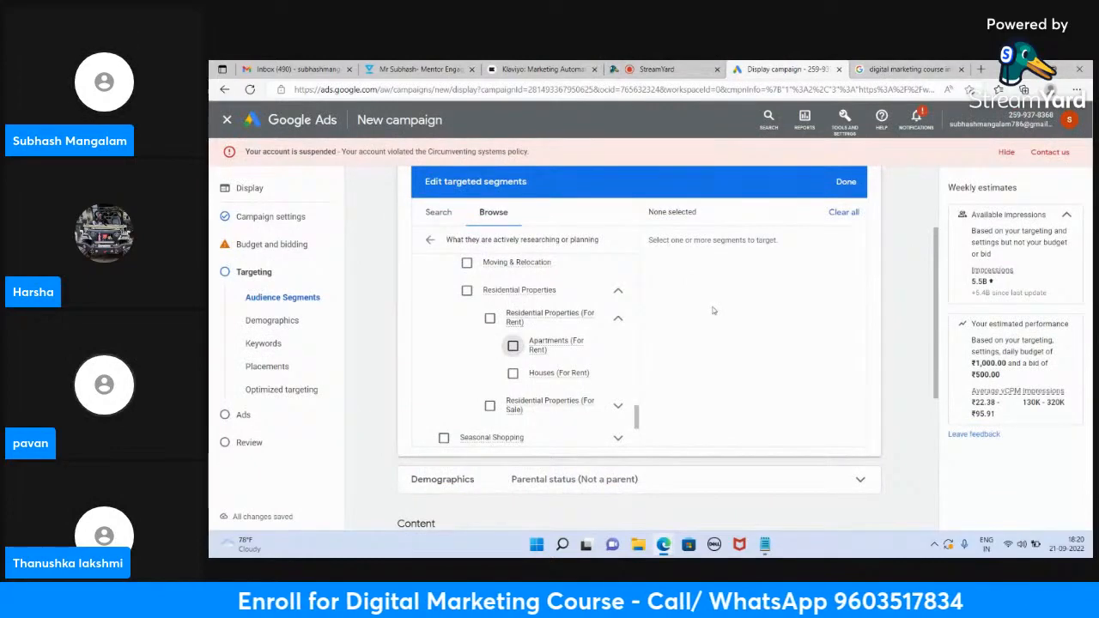
Step: Open material.odmt.in in a new tab, examine the display ads among its blog posts, and return to Google Ads
left_click(878, 72)
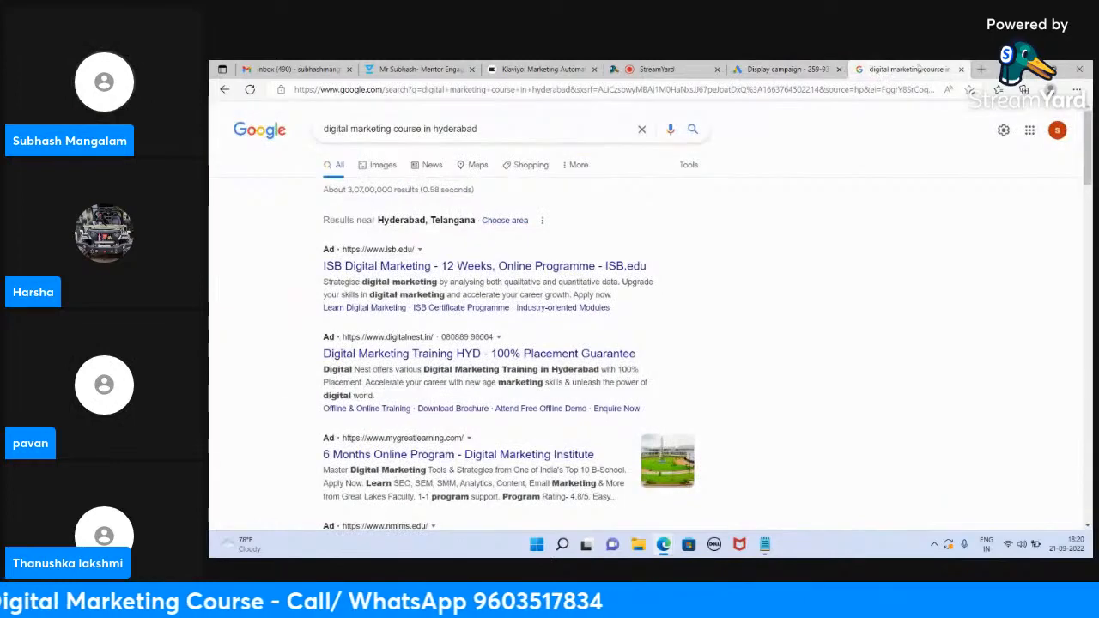
left_click(980, 70)
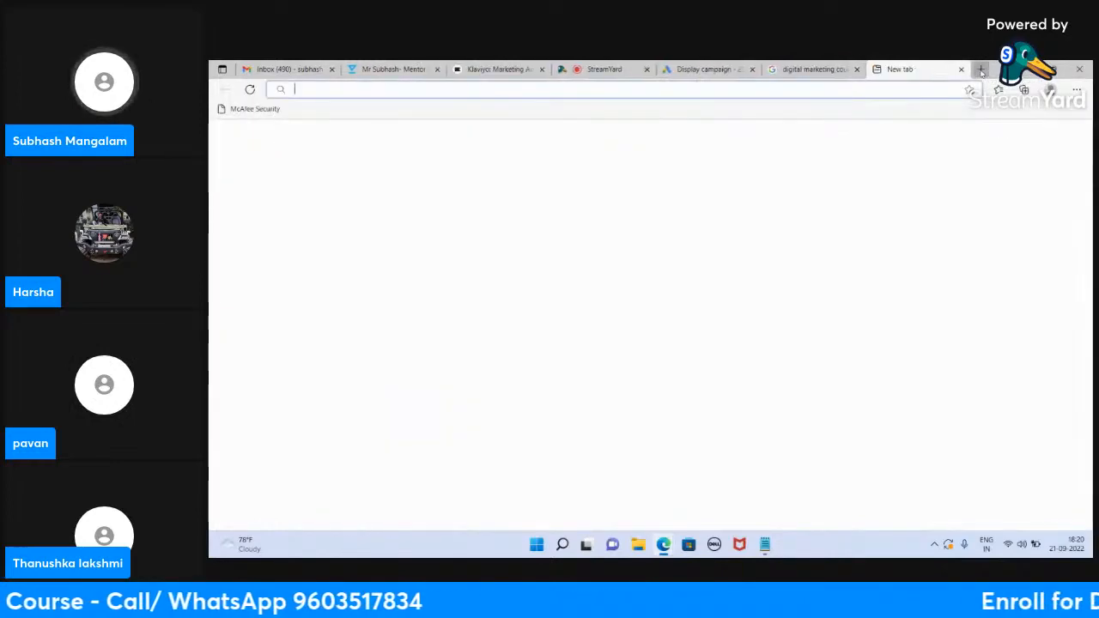
type("material")
key("Return")
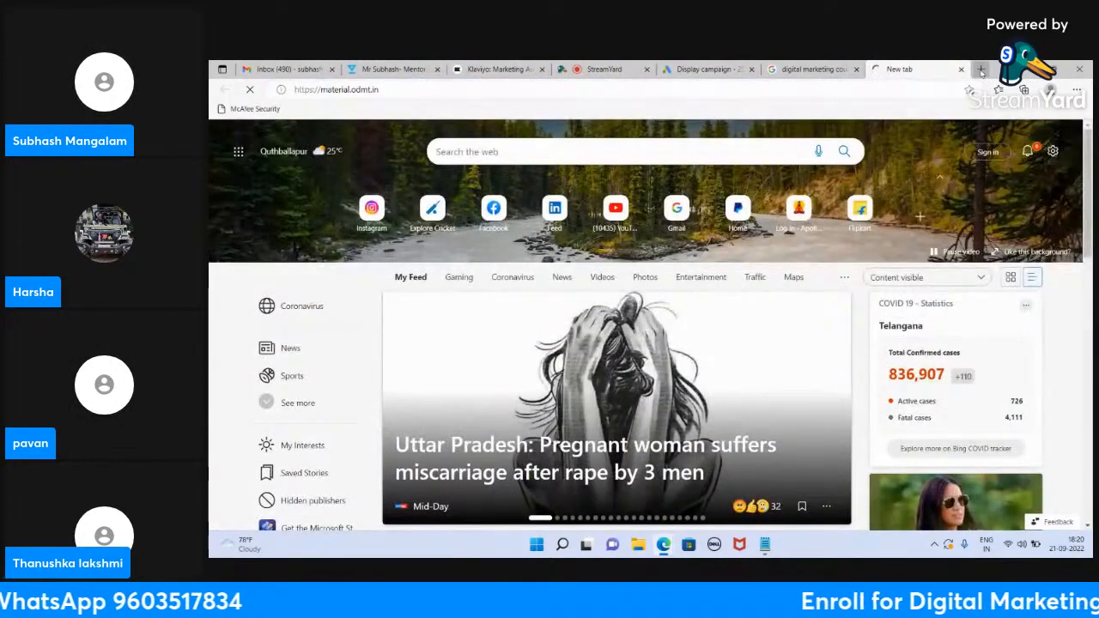
left_click(811, 68)
left_click(712, 69)
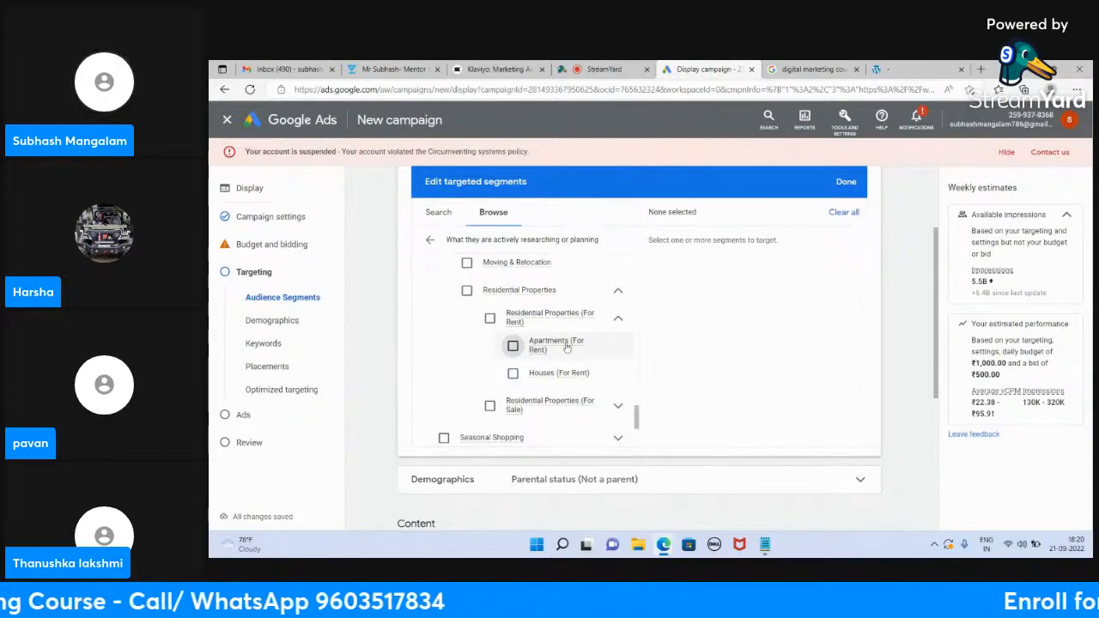
left_click(890, 68)
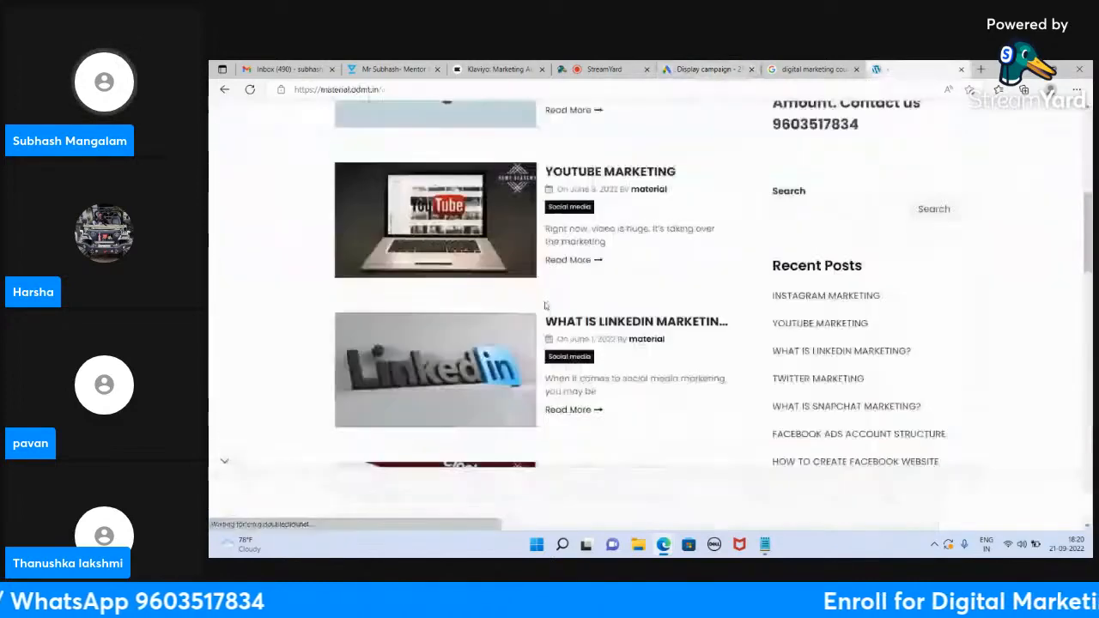
scroll(593, 344, "down", 15)
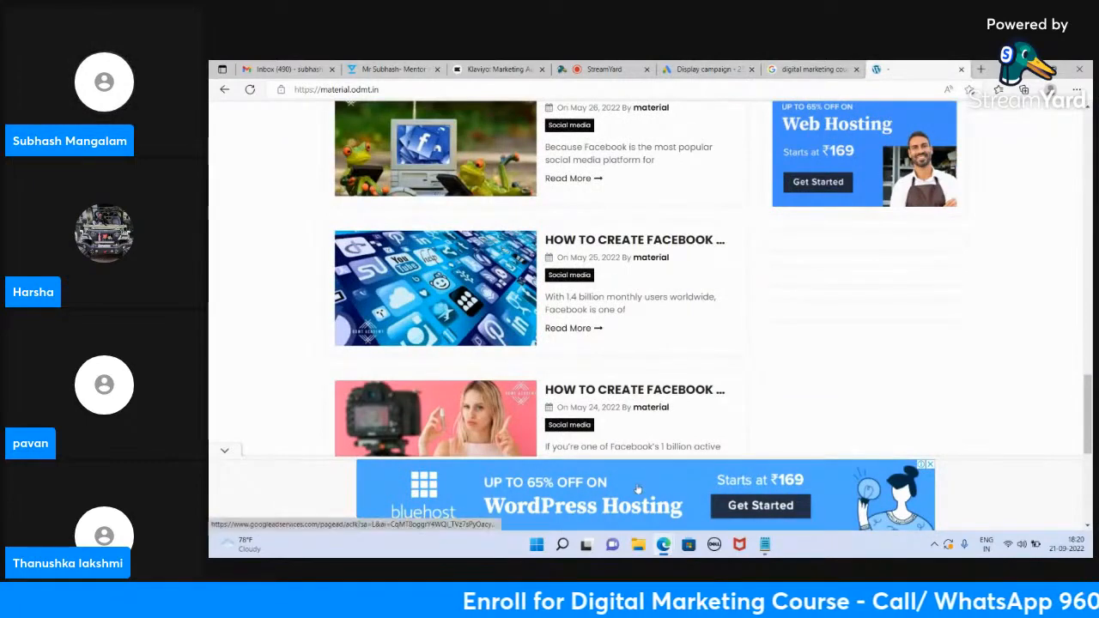
left_click(721, 70)
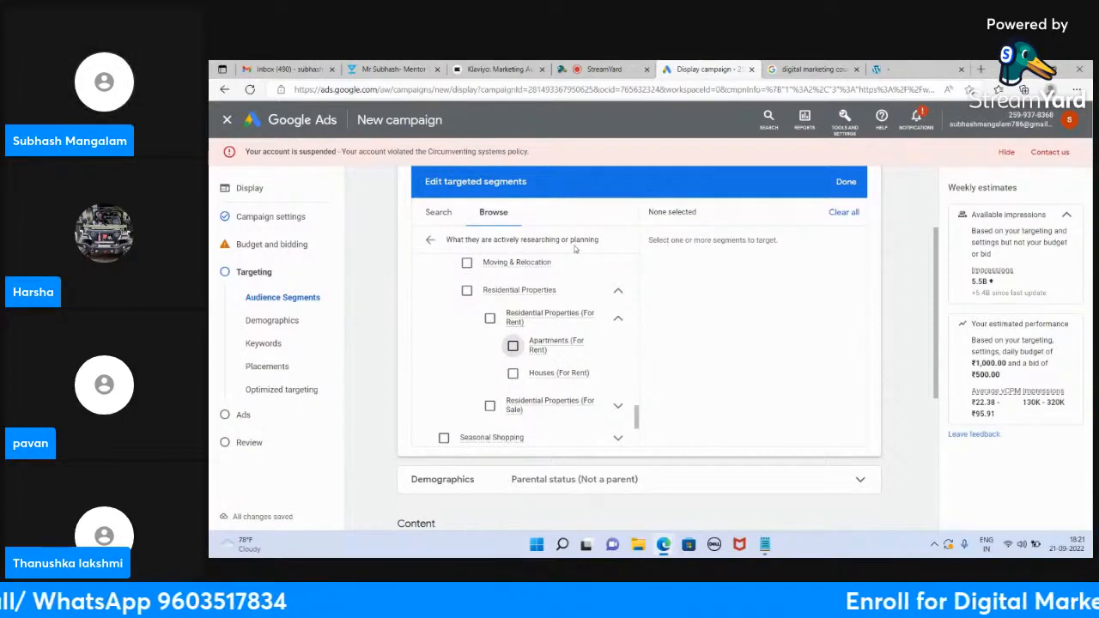
Step: Check the StreamYard live comments once more for business examples and go back to the Google Ads segments
scroll(556, 347, "down", 2)
left_click(585, 71)
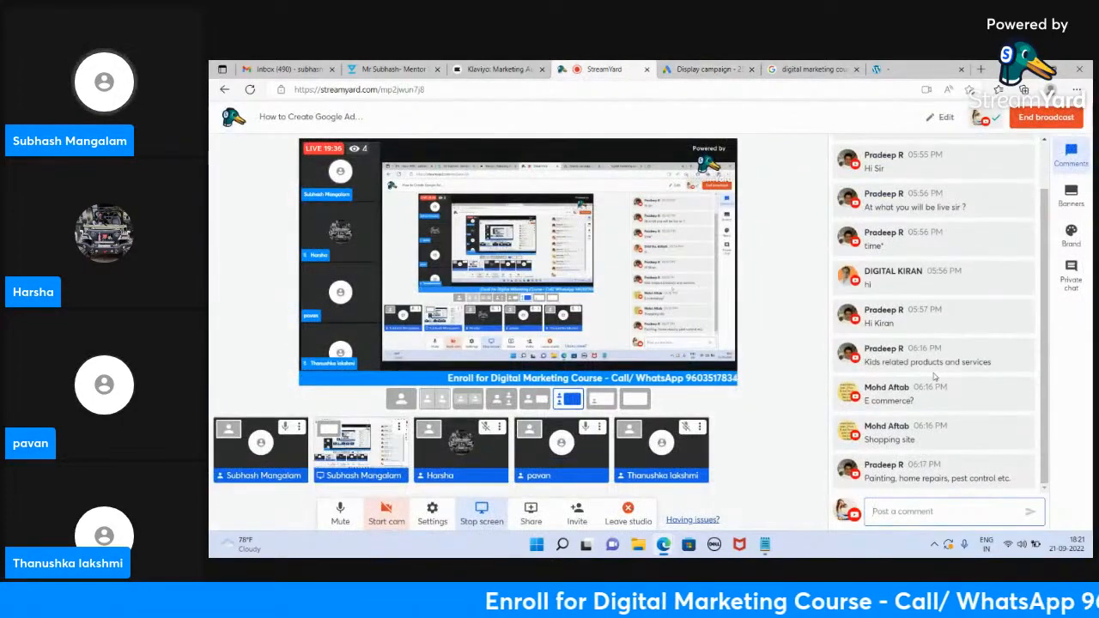
left_click(721, 70)
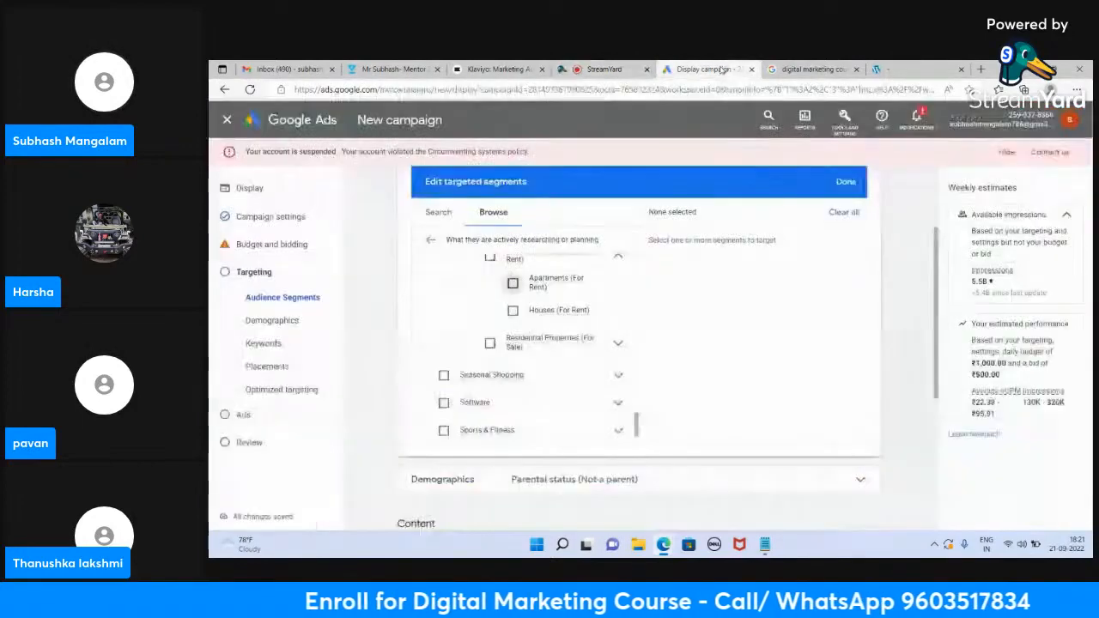
Step: Reopen the actively researching or planning category, collapse the in-market segments, and expand Life events
left_click(430, 242)
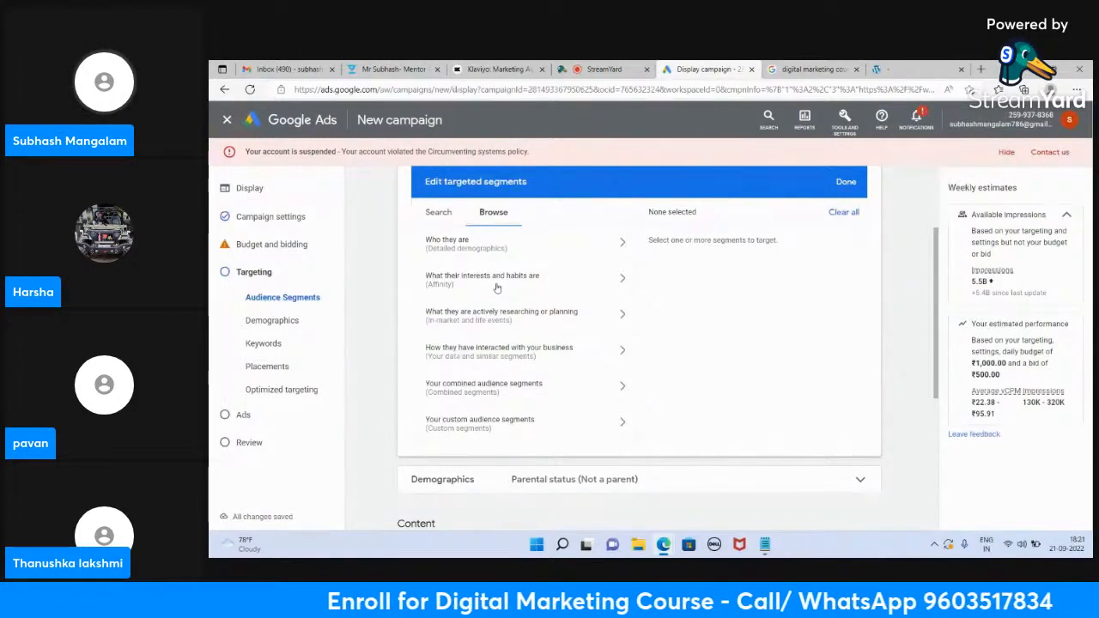
left_click(620, 315)
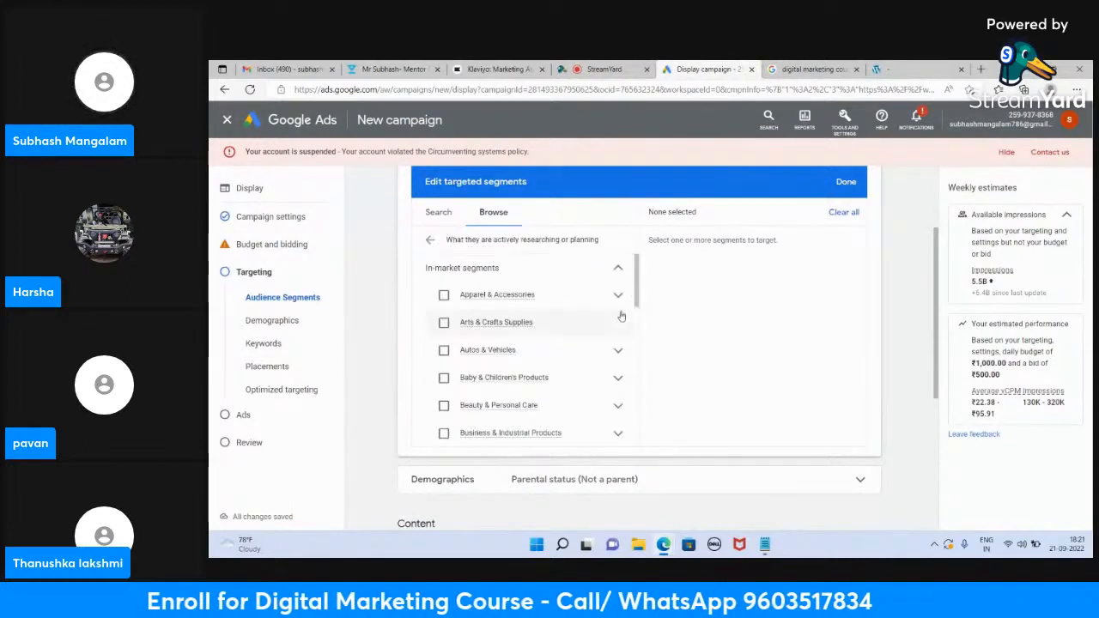
left_click(619, 272)
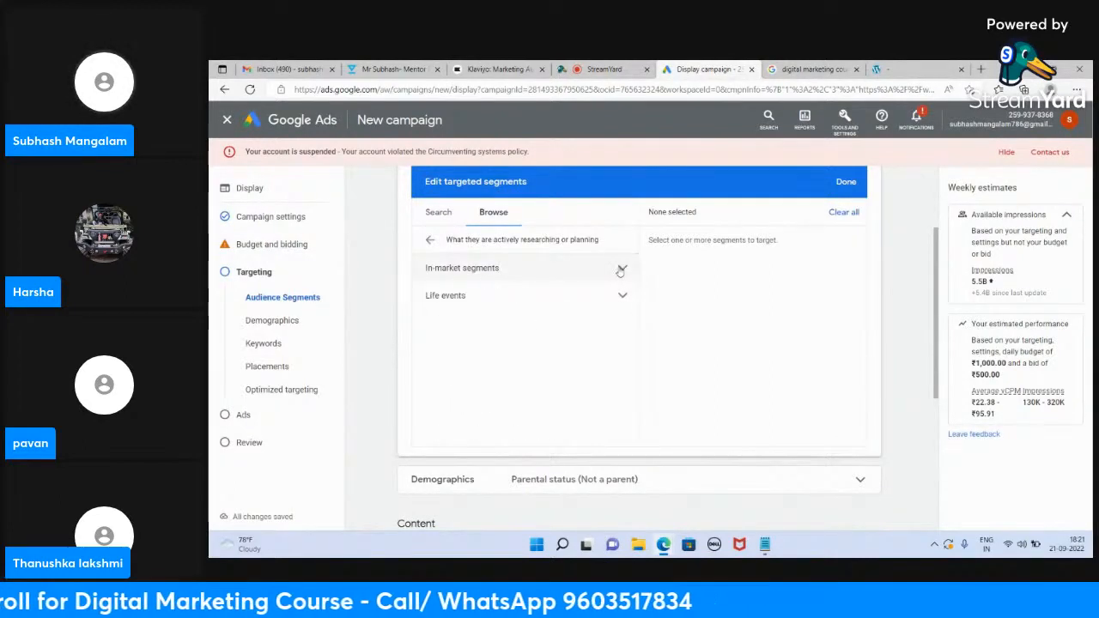
left_click(624, 296)
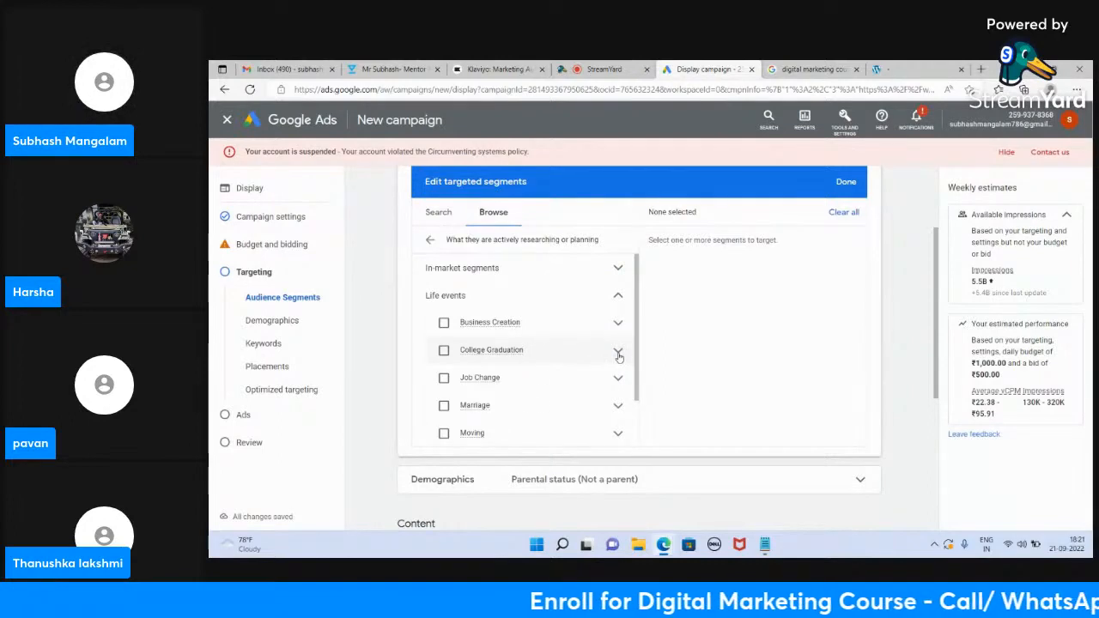
Step: Expand the College Graduation, Job Change and Marriage life events and examine their sub-segments
left_click(618, 354)
scroll(558, 373, "down", 1)
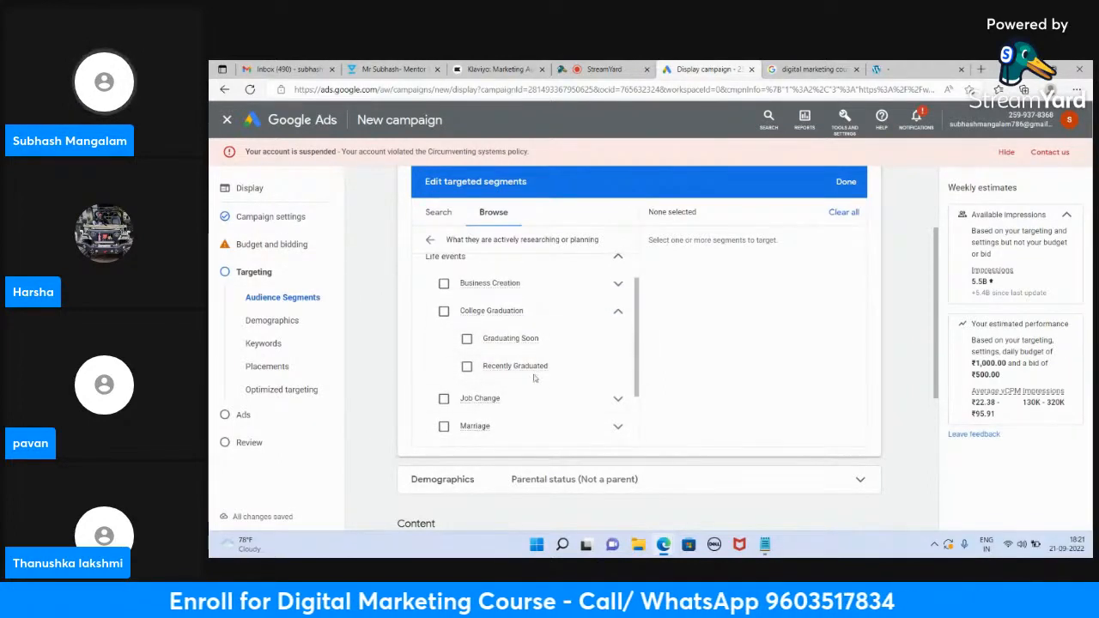
scroll(536, 364, "down", 1)
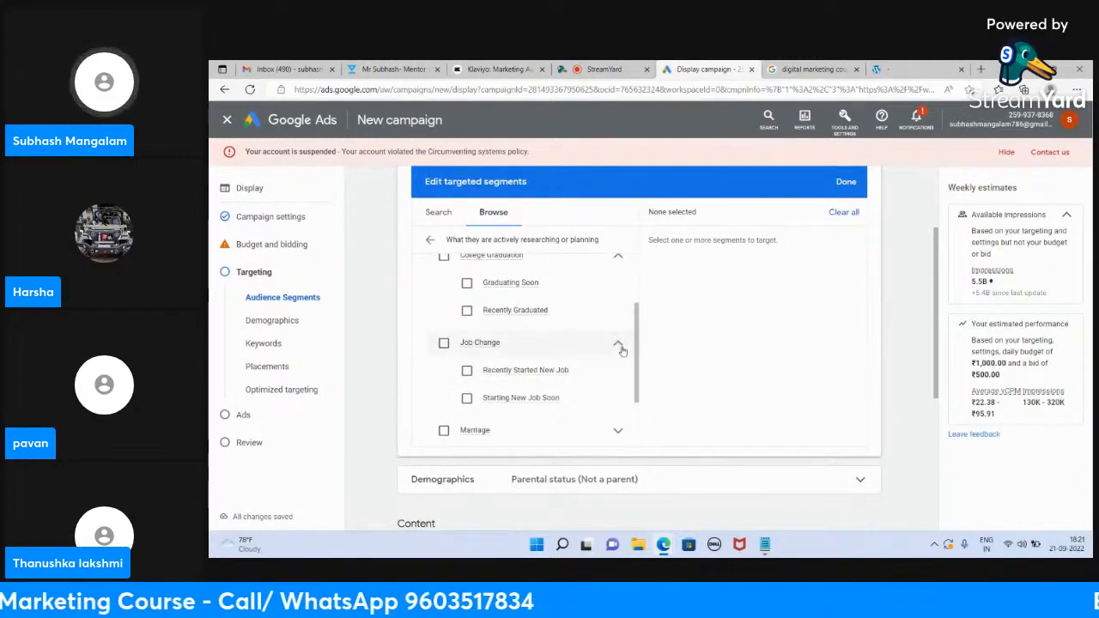
scroll(556, 378, "down", 1)
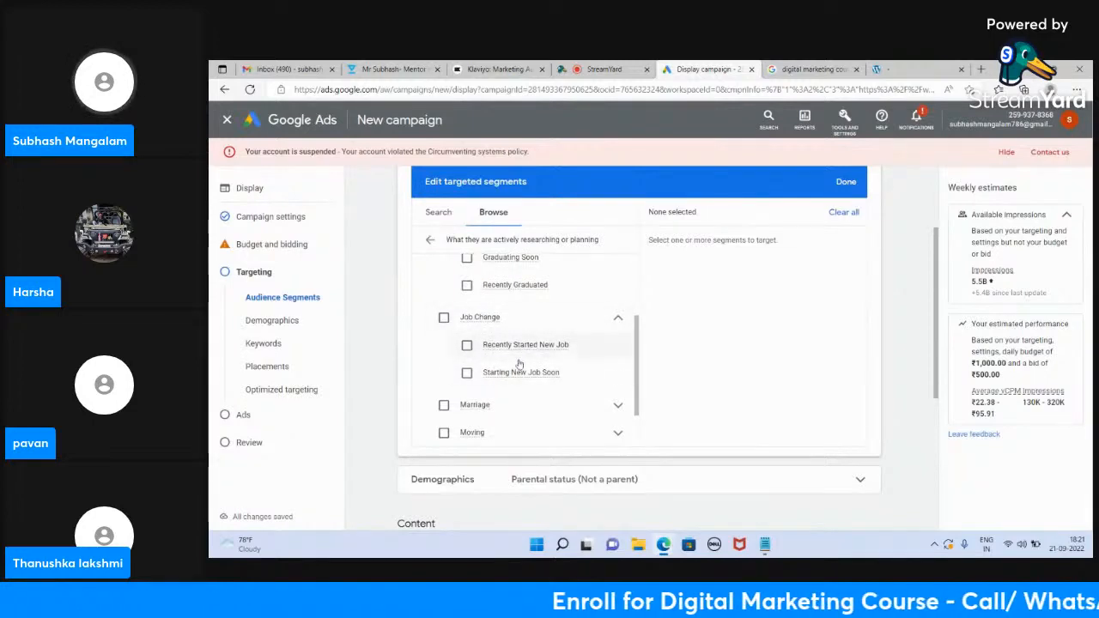
mouse_move(536, 350)
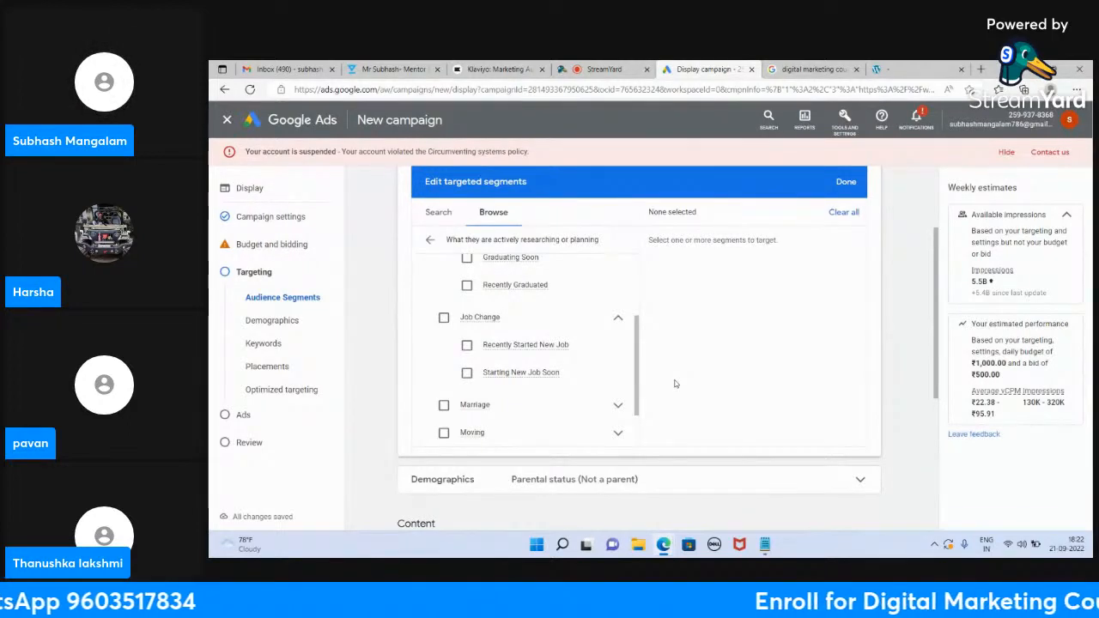
left_click(617, 408)
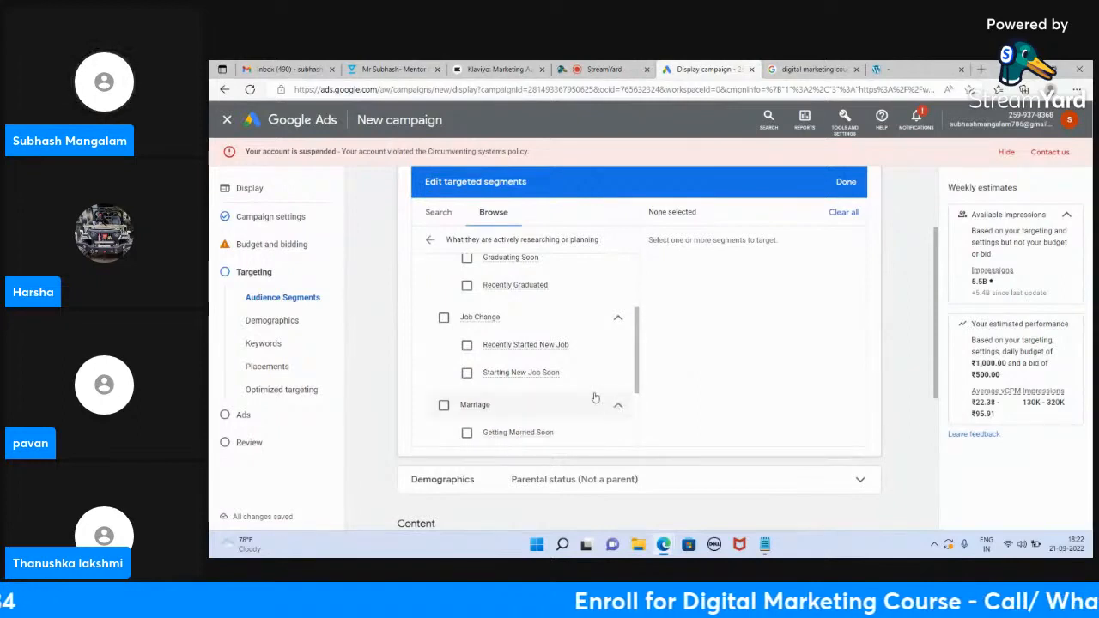
scroll(589, 398, "down", 1)
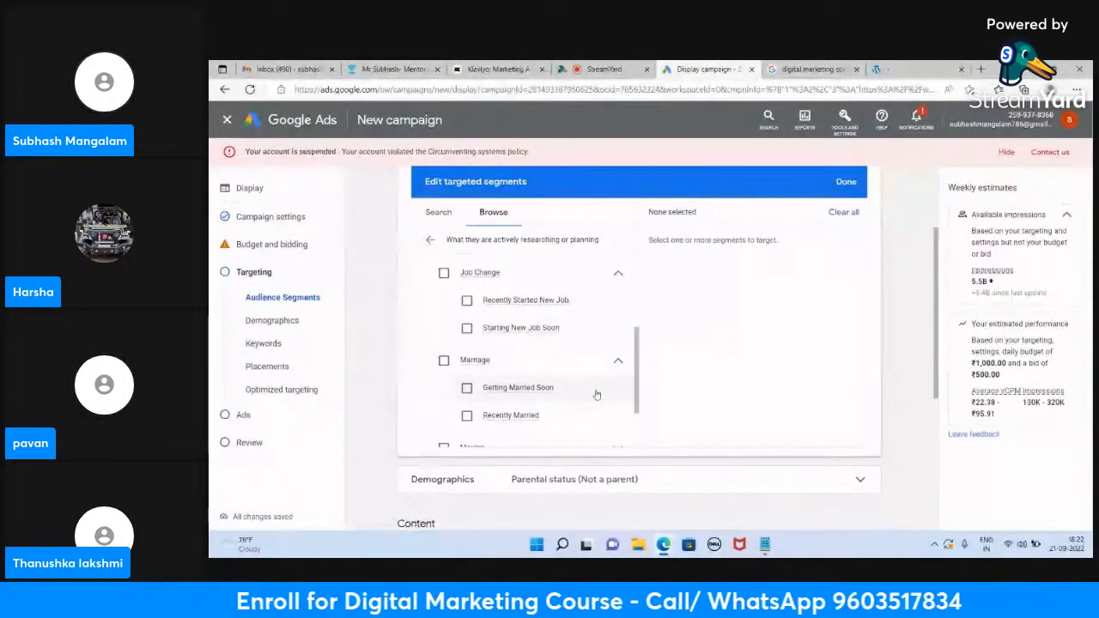
scroll(597, 394, "down", 1)
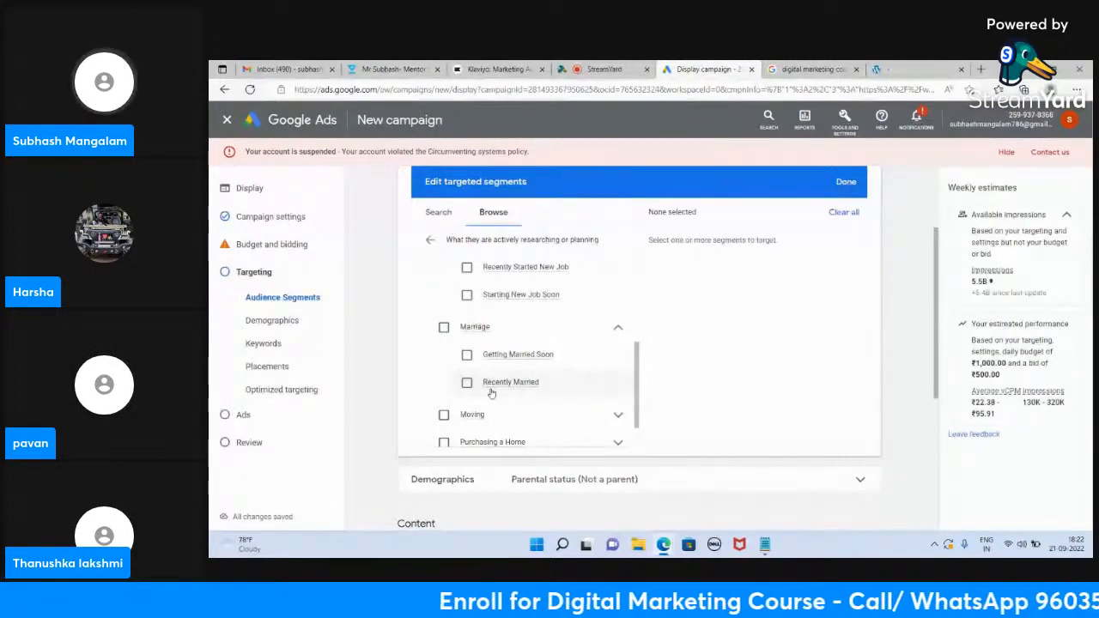
Step: Check the StreamYard live comments twice for marriage-related business examples and return to the Google Ads campaign
left_click(585, 67)
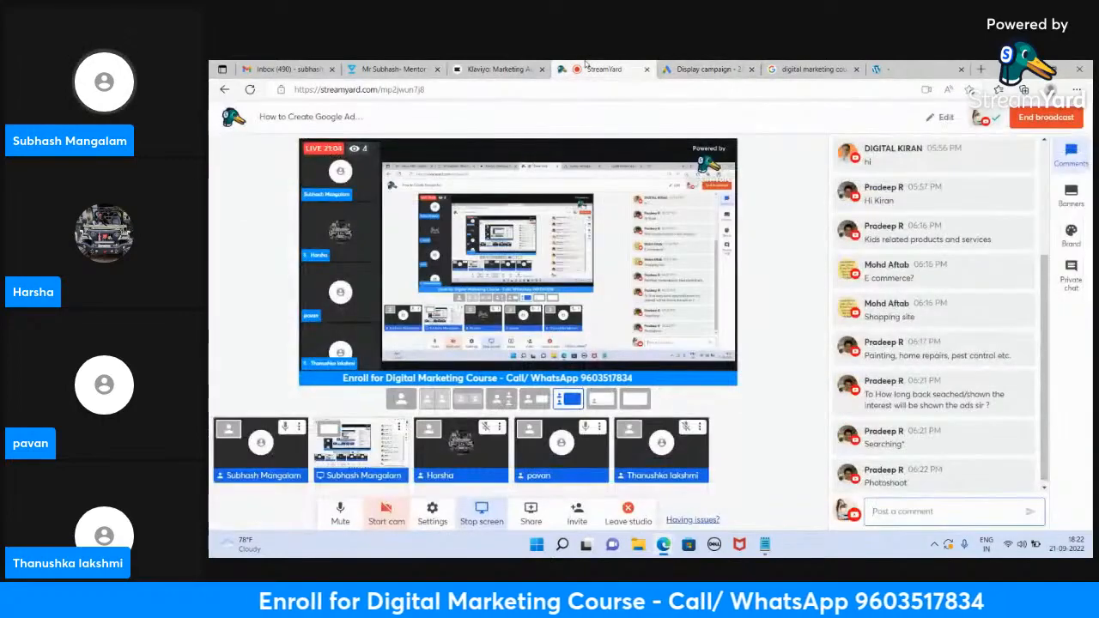
mouse_move(904, 371)
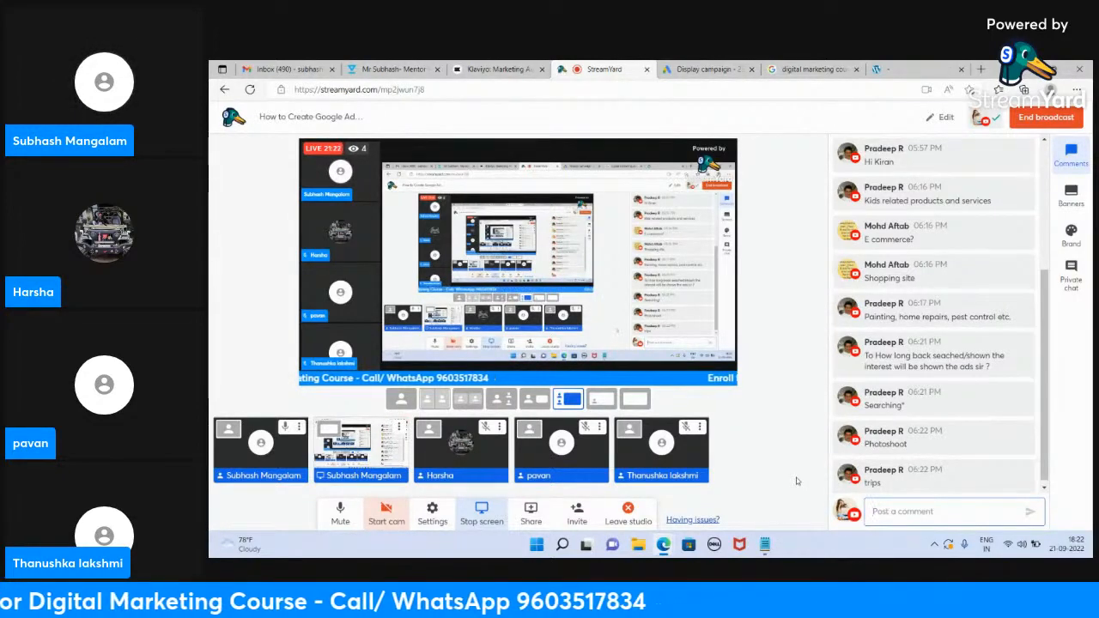
left_click(709, 68)
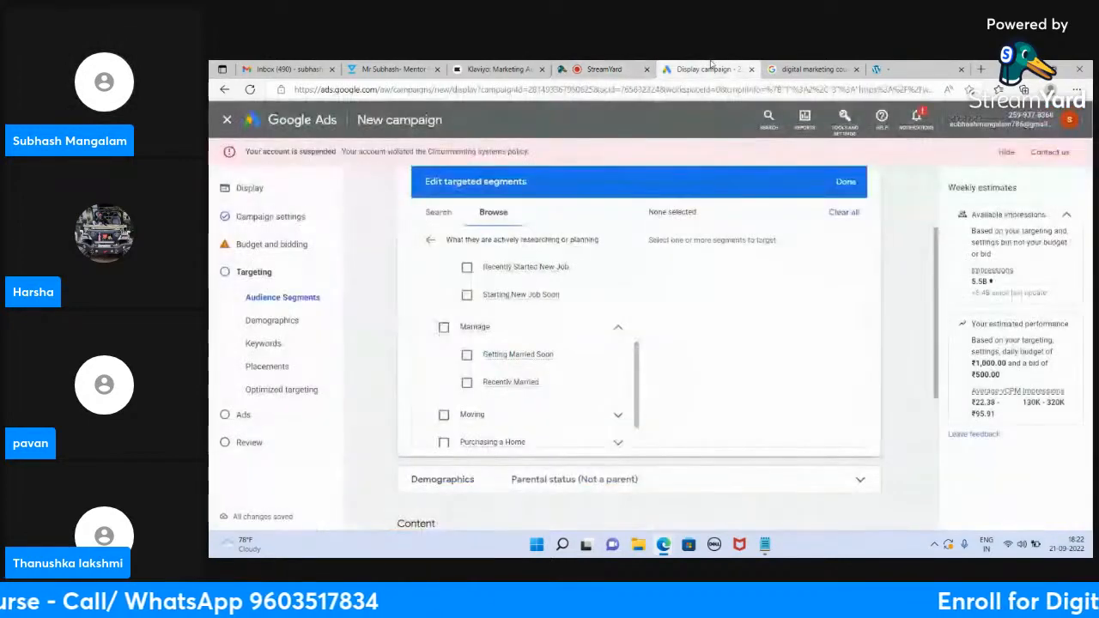
left_click(601, 69)
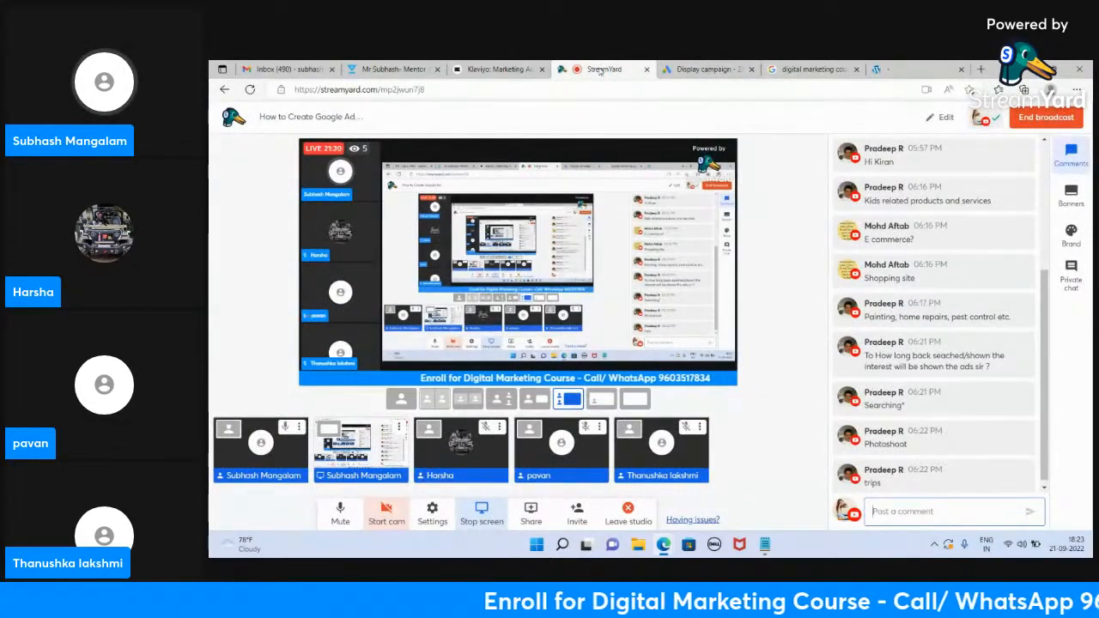
left_click(665, 69)
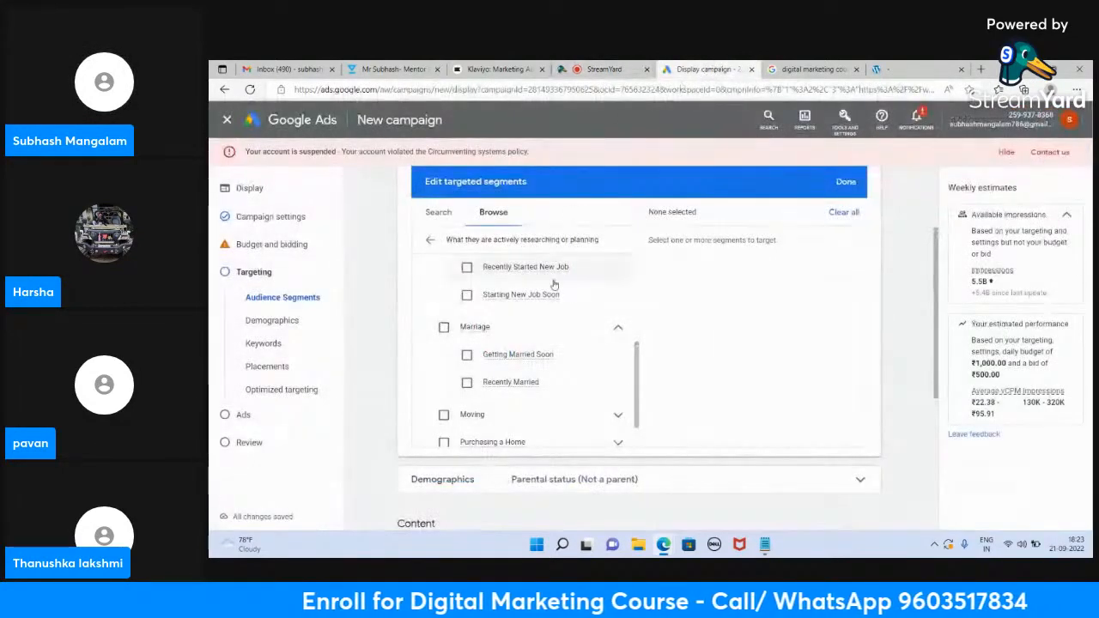
Step: Expand the Moving, Purchasing a Home and Retirement life events and examine their sub-segments
scroll(553, 286, "down", 1)
scroll(553, 286, "down", 1)
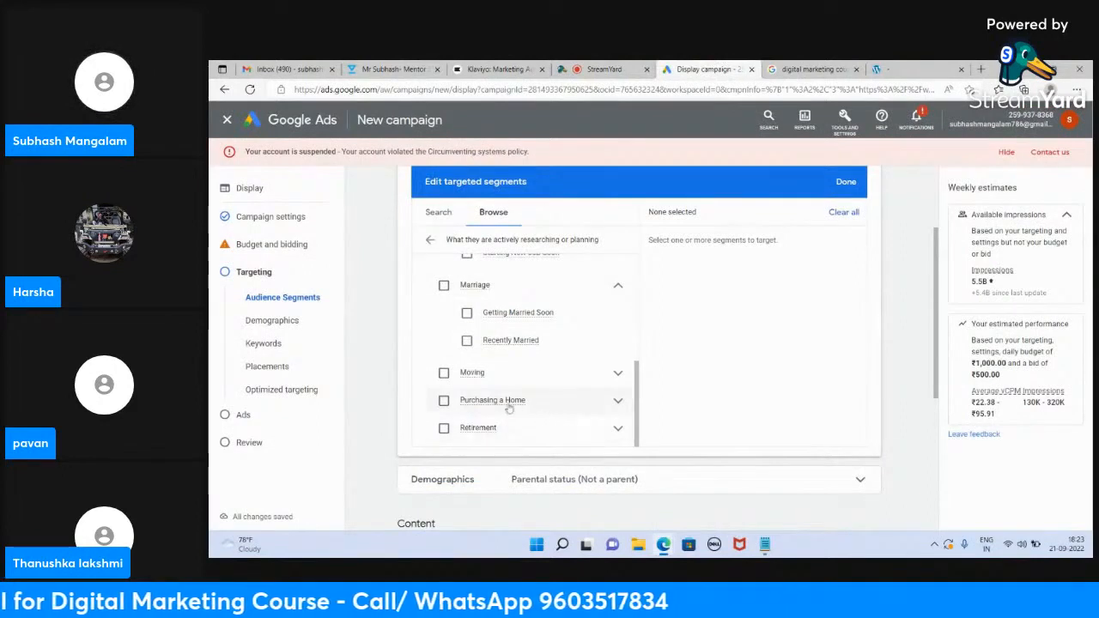
left_click(617, 374)
scroll(555, 406, "down", 1)
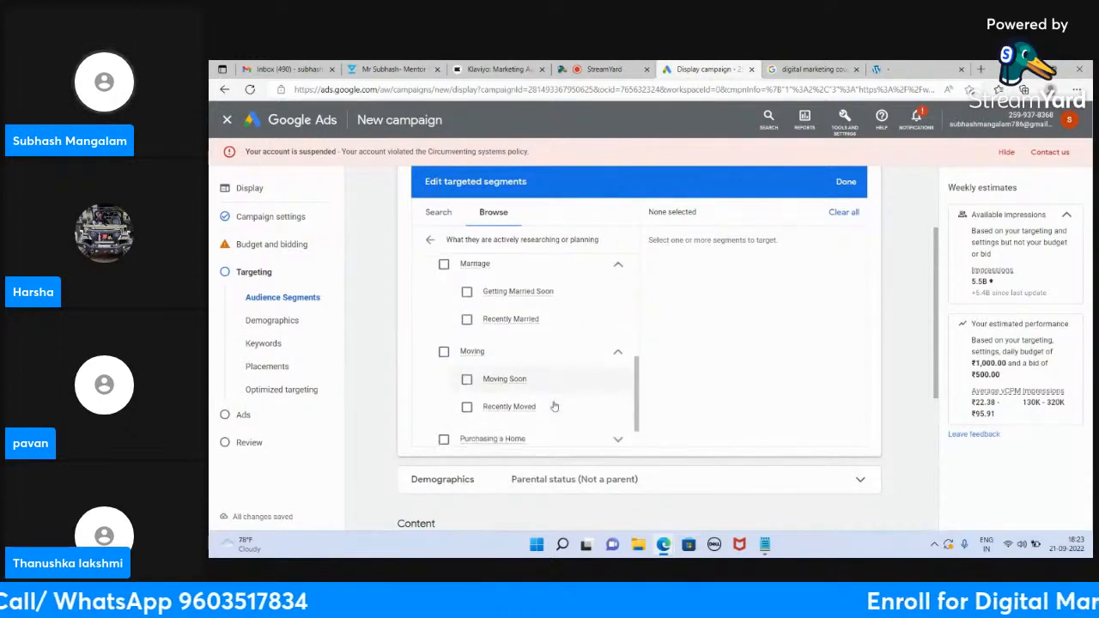
left_click(618, 400)
scroll(589, 385, "down", 2)
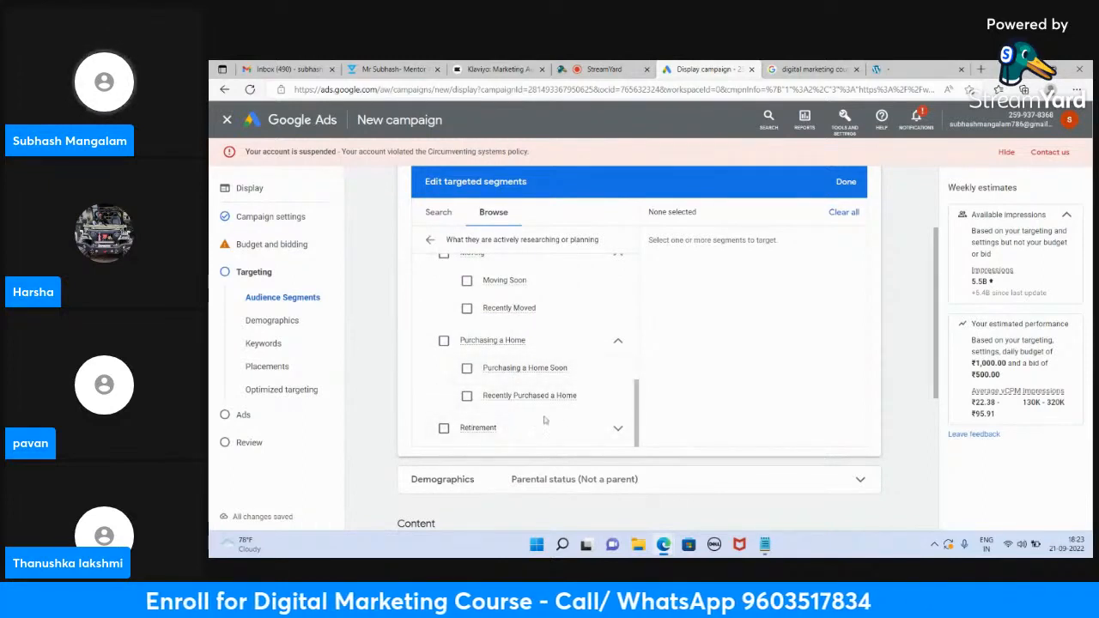
scroll(534, 372, "down", 1)
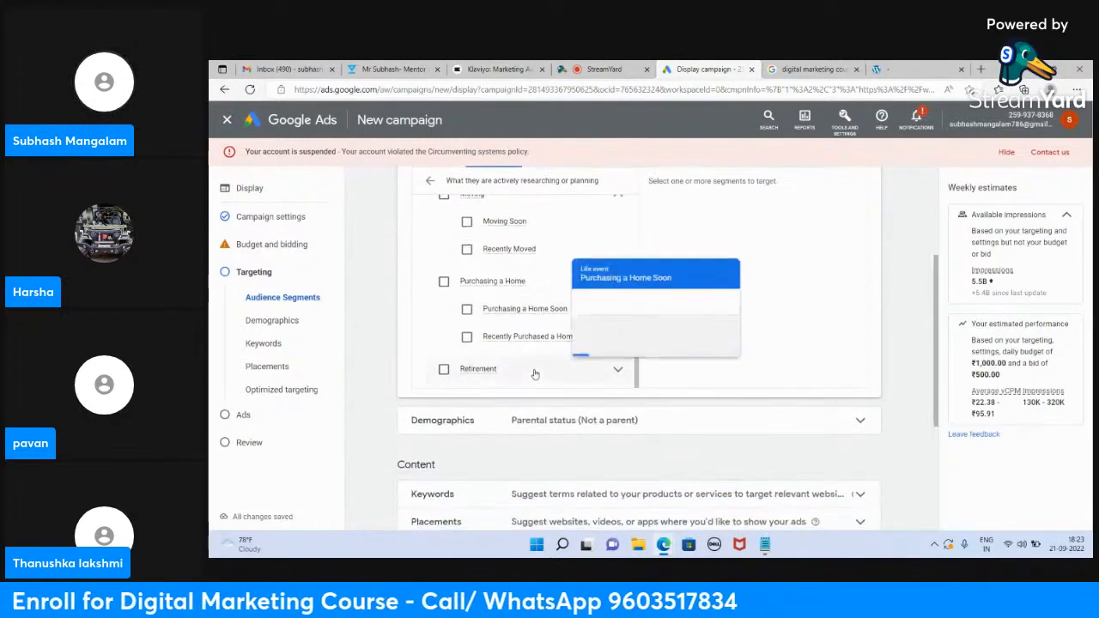
left_click(619, 373)
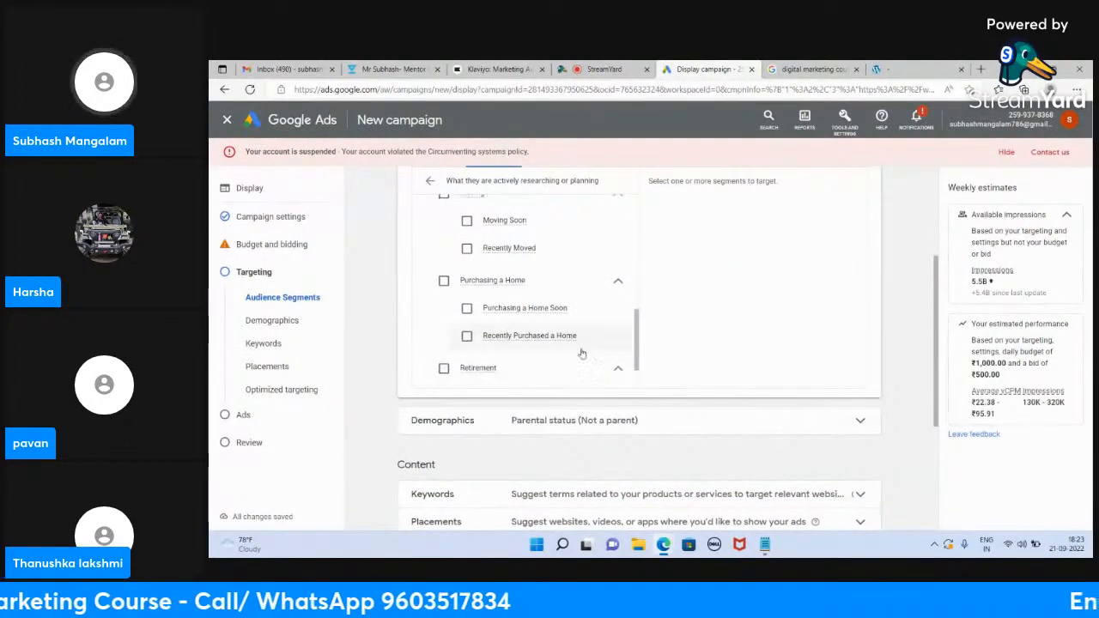
scroll(582, 352, "down", 1)
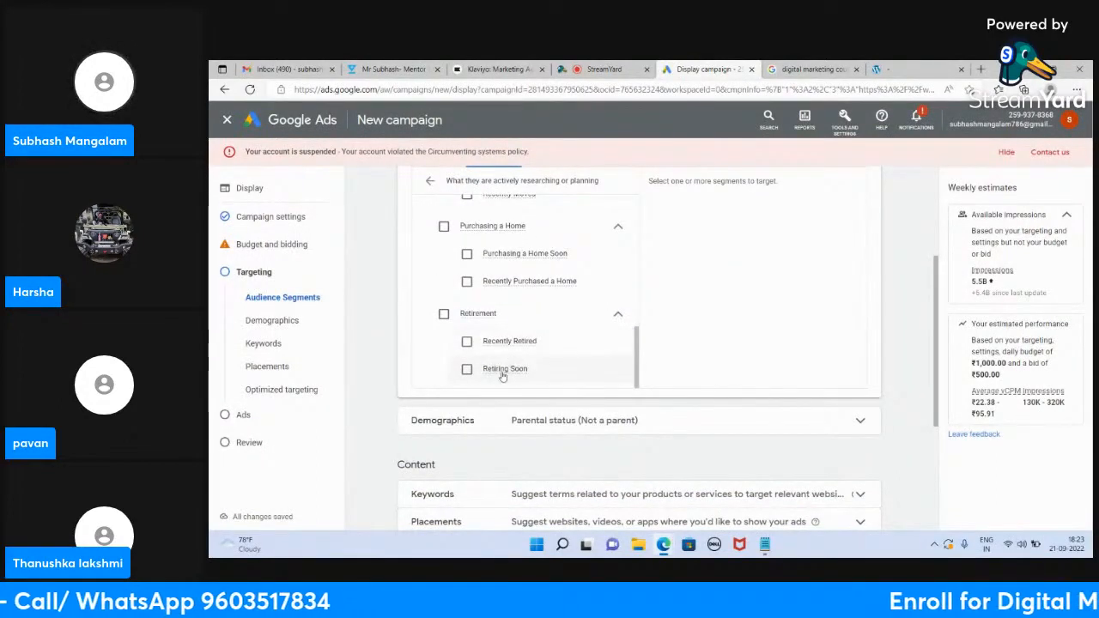
mouse_move(505, 370)
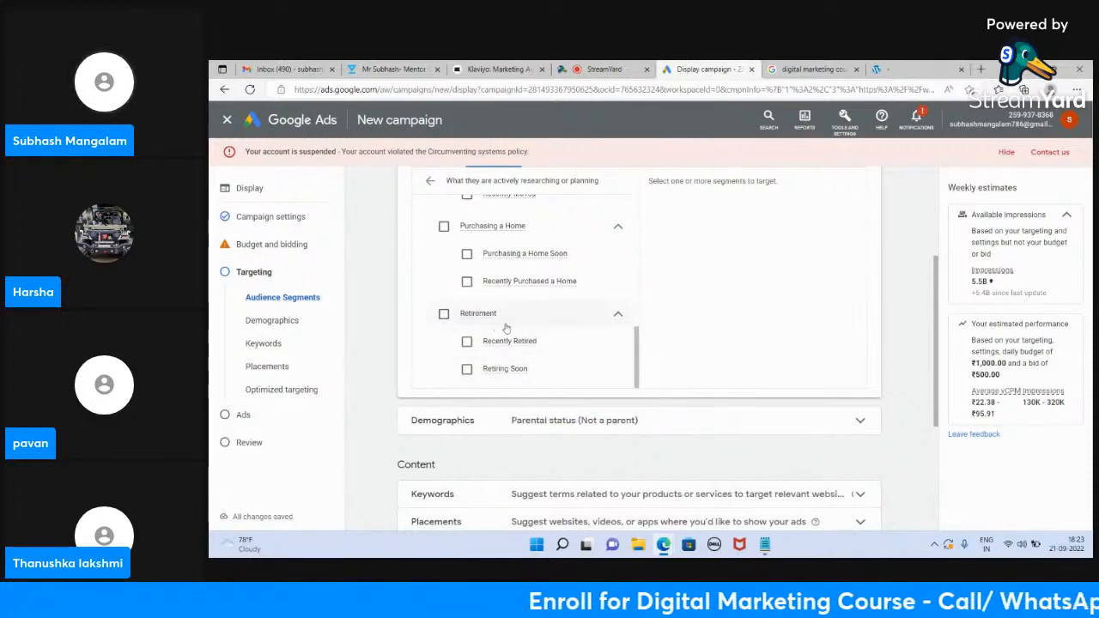
Step: Go back to the main audience segment categories, check the StreamYard comments, and return to Google Ads
scroll(559, 354, "up", 8)
scroll(559, 354, "up", 2)
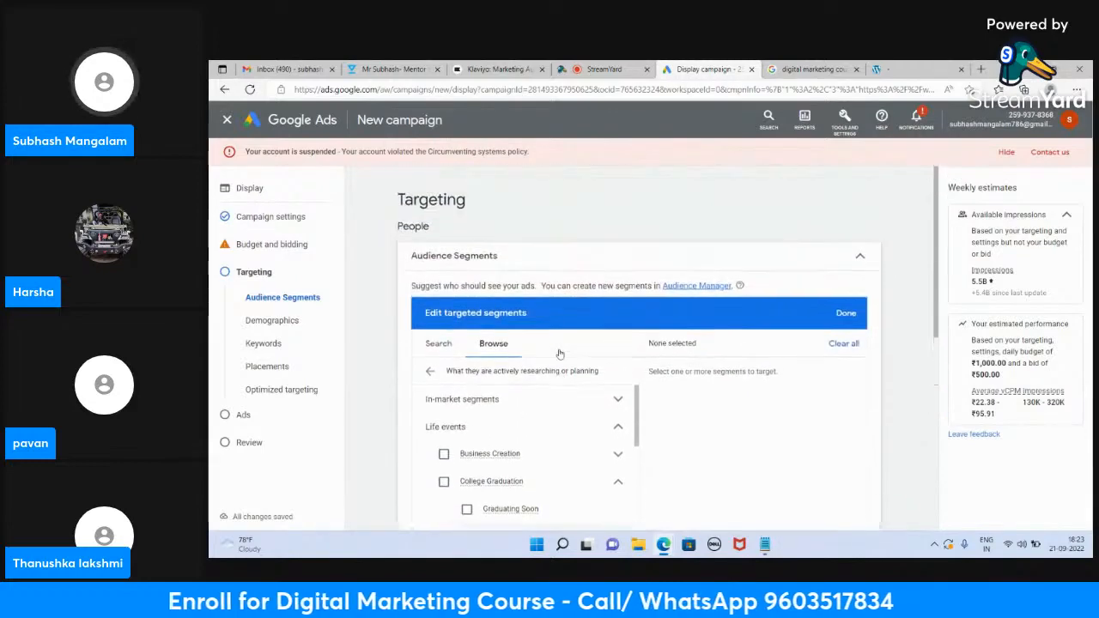
scroll(559, 354, "down", 1)
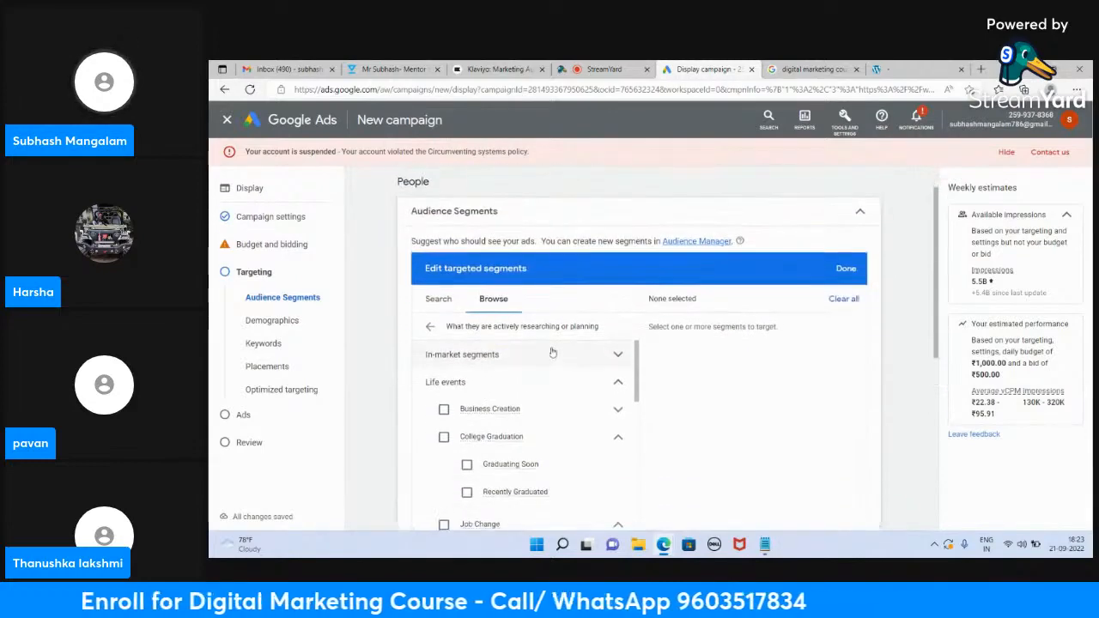
left_click(431, 327)
left_click(592, 68)
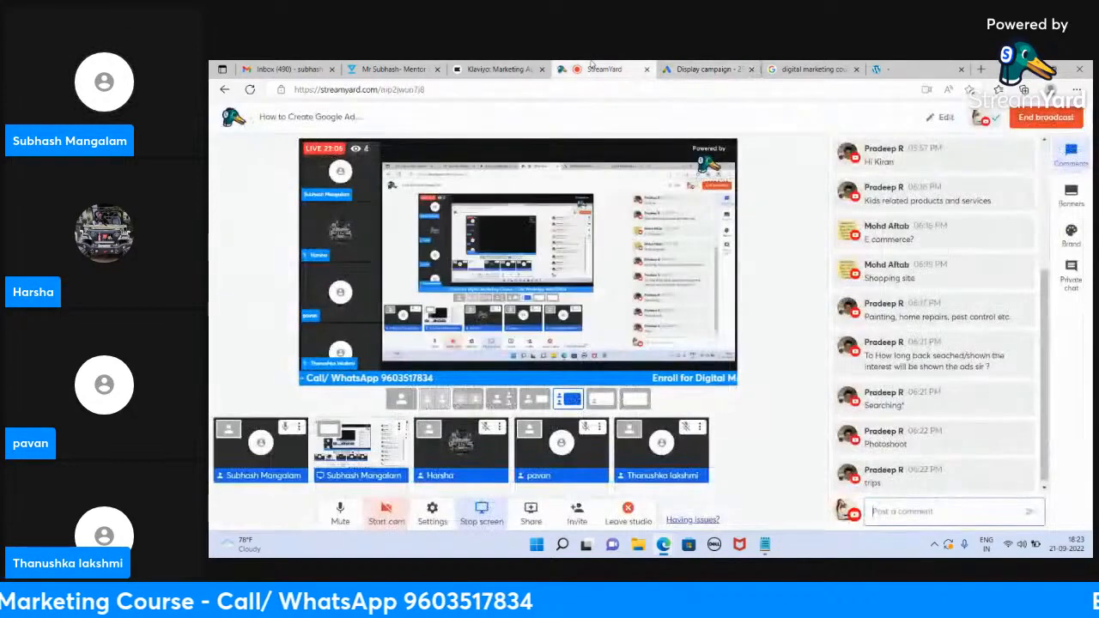
left_click(710, 68)
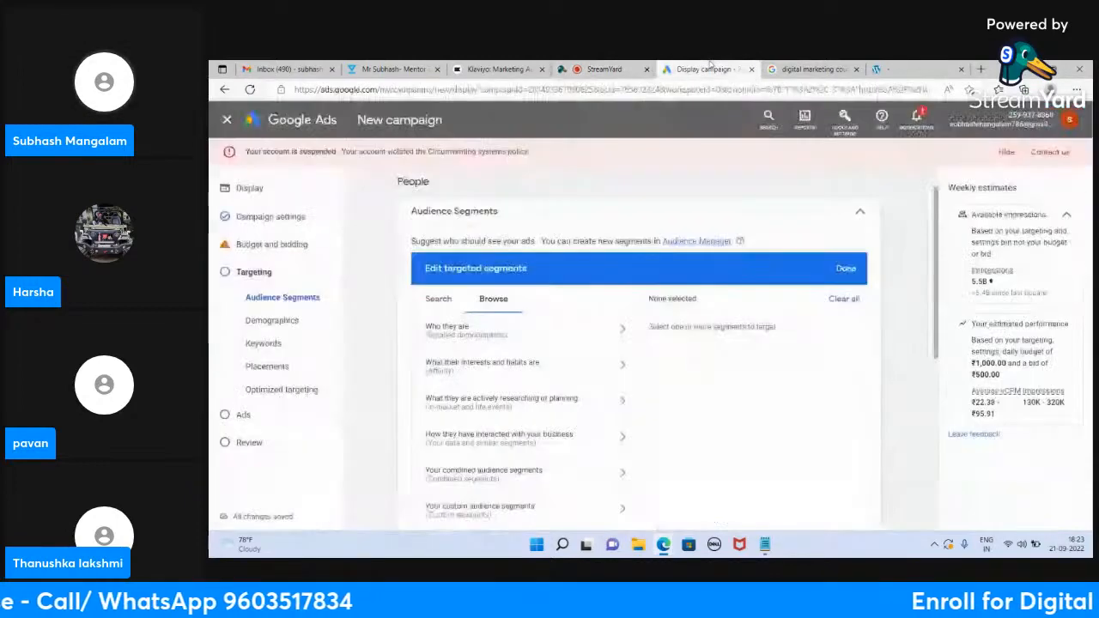
Step: Review the audience segment categories and open the custom audience segments
scroll(617, 323, "down", 1)
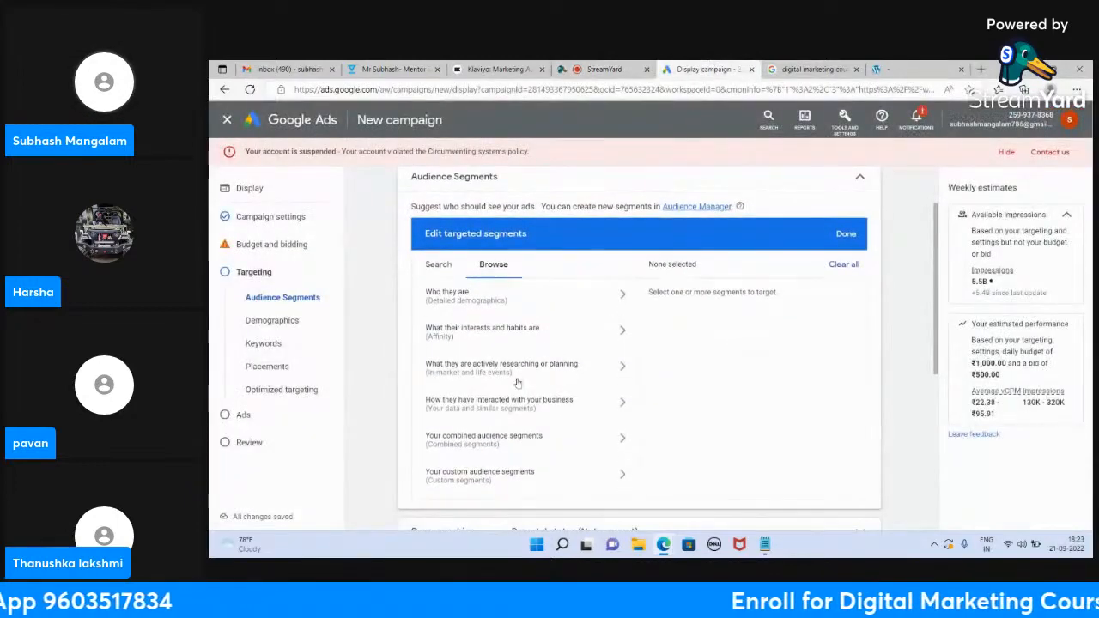
scroll(569, 372, "down", 1)
scroll(569, 372, "down", 2)
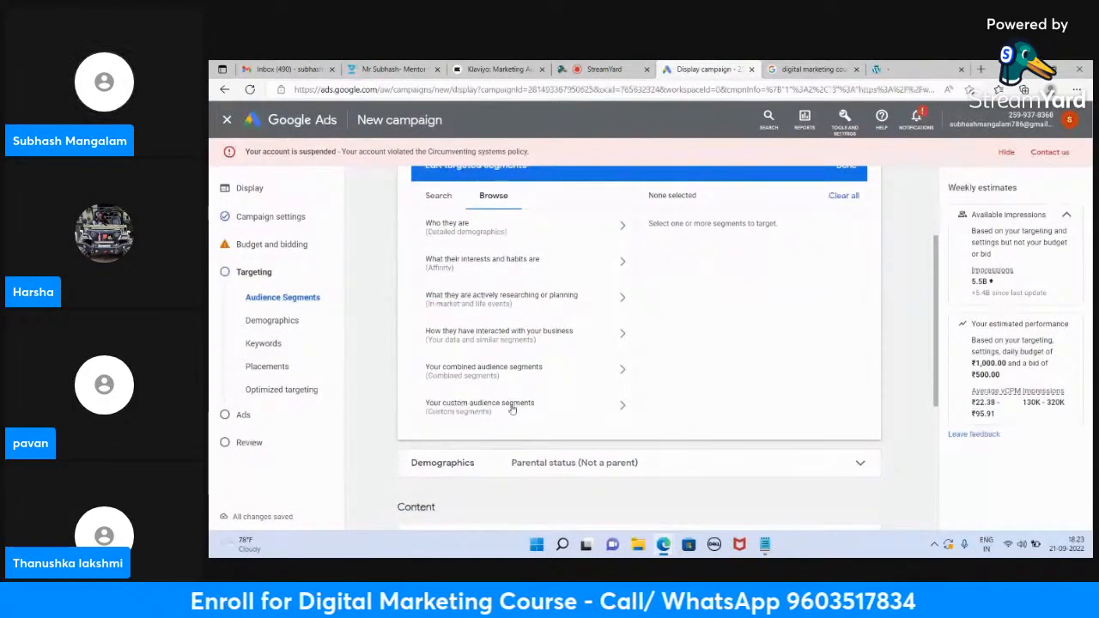
left_click(624, 414)
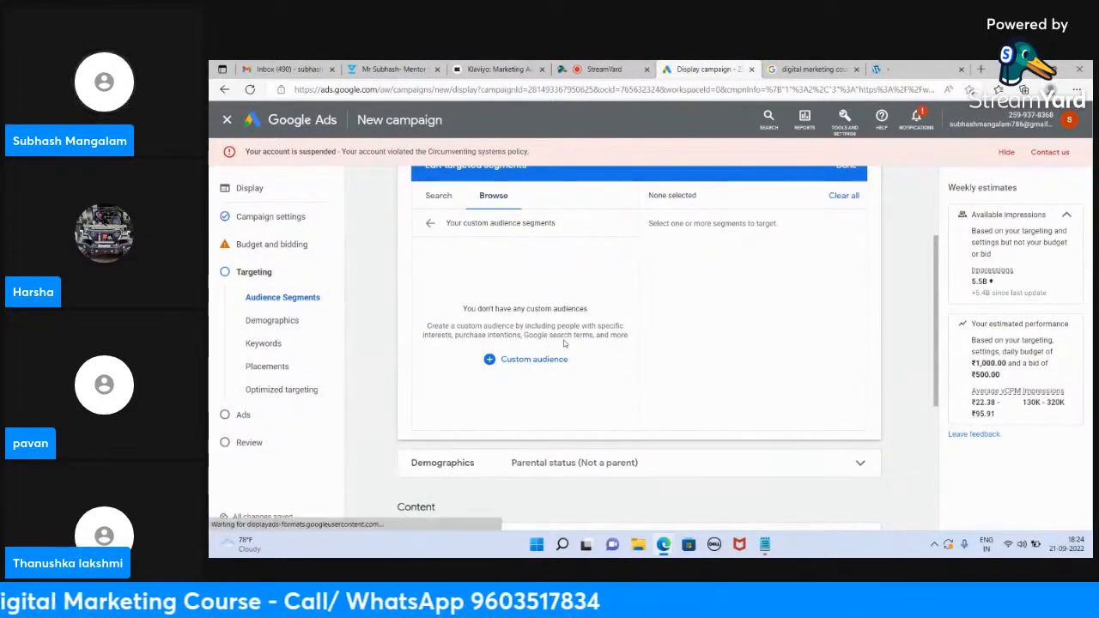
Step: Look at the Google results for "digital marketing course in hyderabad" and the StreamYard comments, and return to Google Ads
left_click(802, 70)
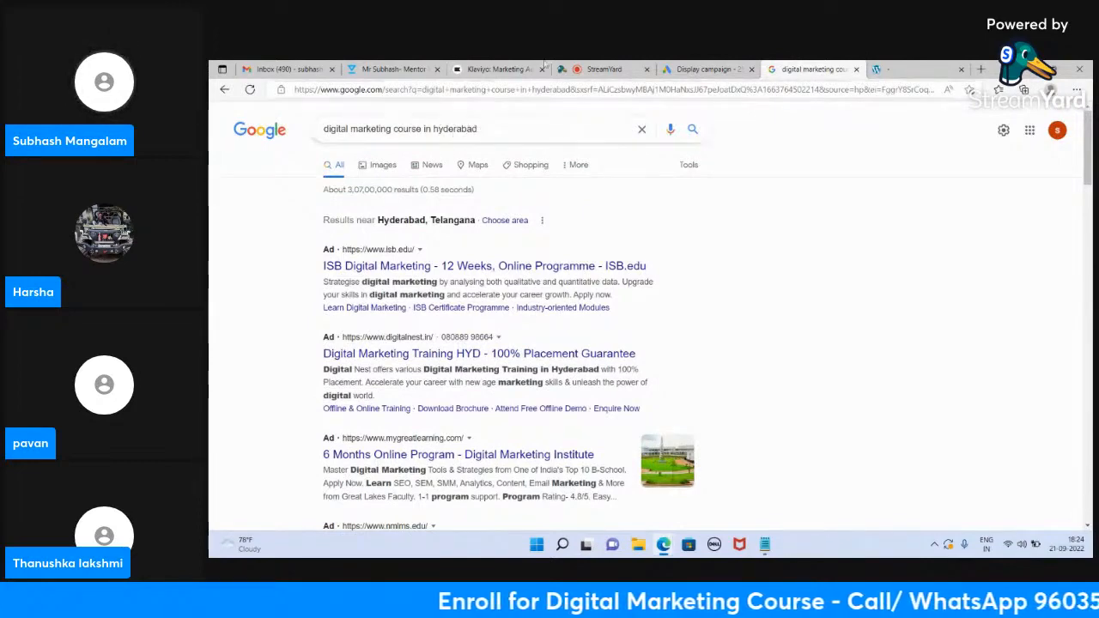
left_click(602, 68)
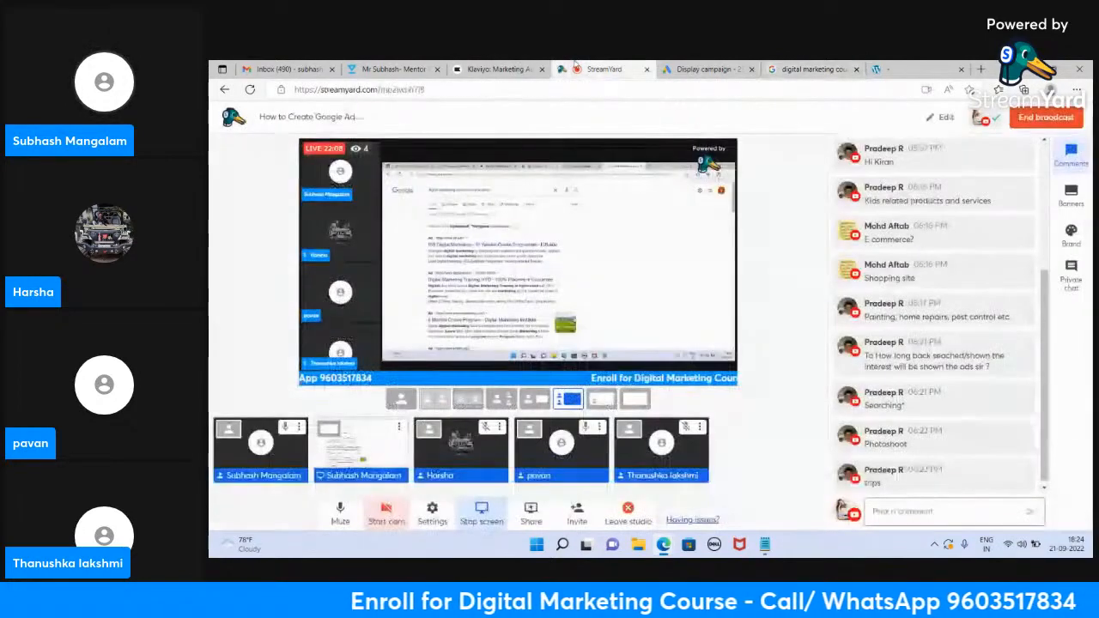
left_click(685, 68)
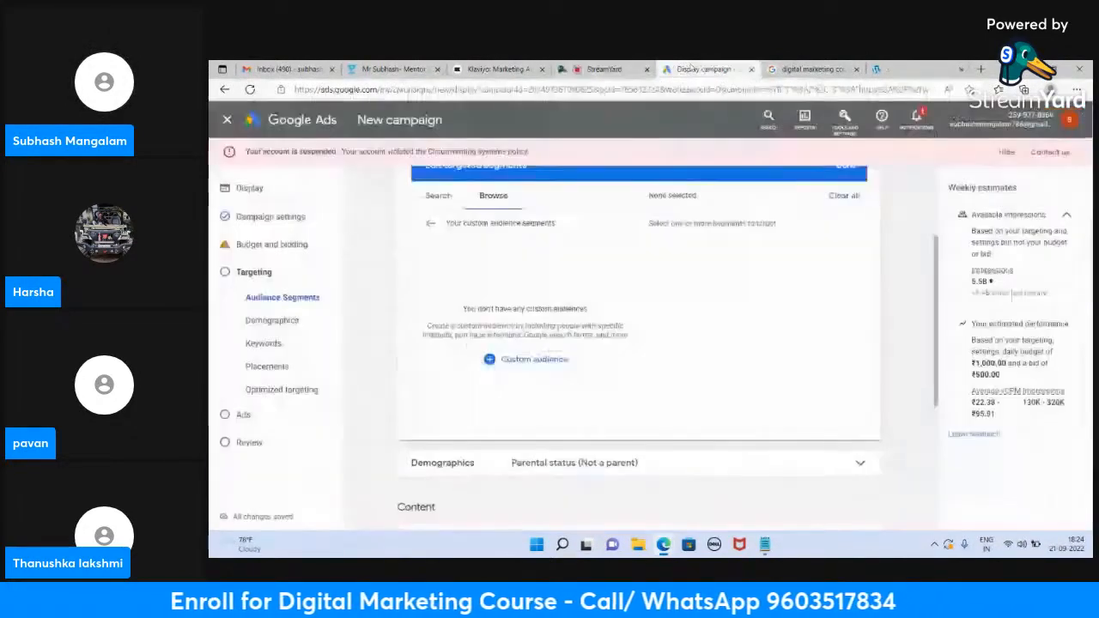
Step: Start a new custom audience segment and name it "DM Course Studnets"
left_click(517, 358)
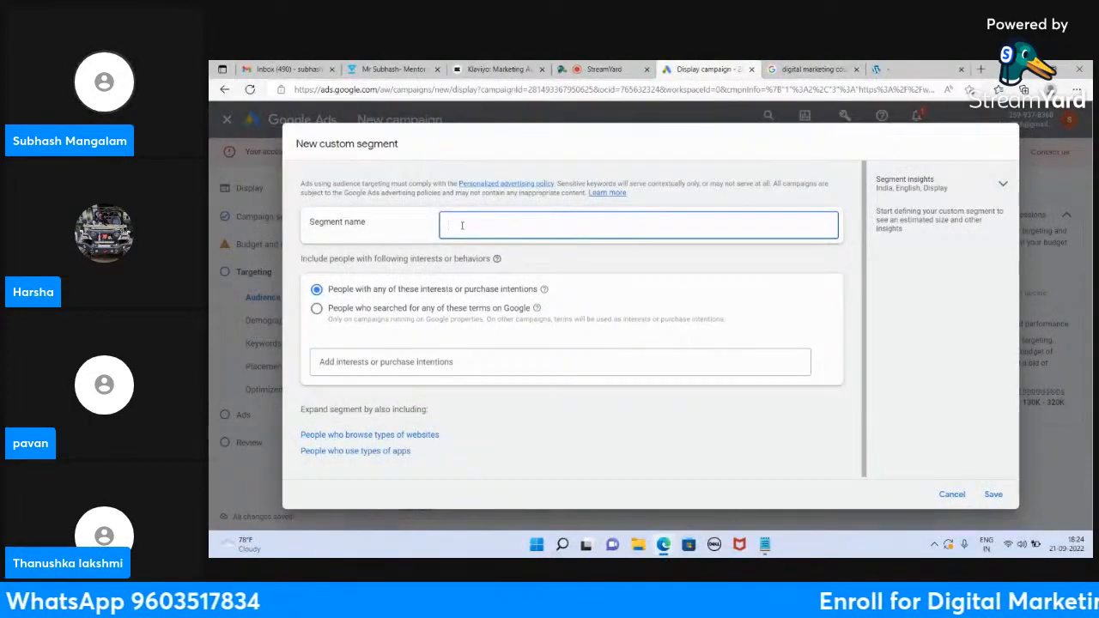
type("DM Cour")
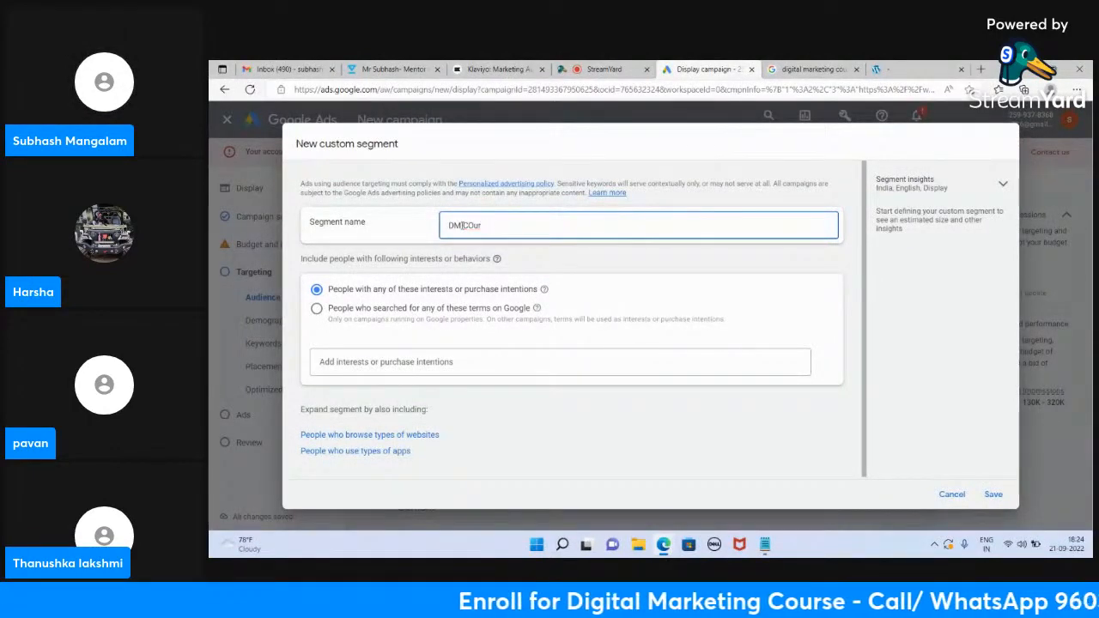
type("se Studnets")
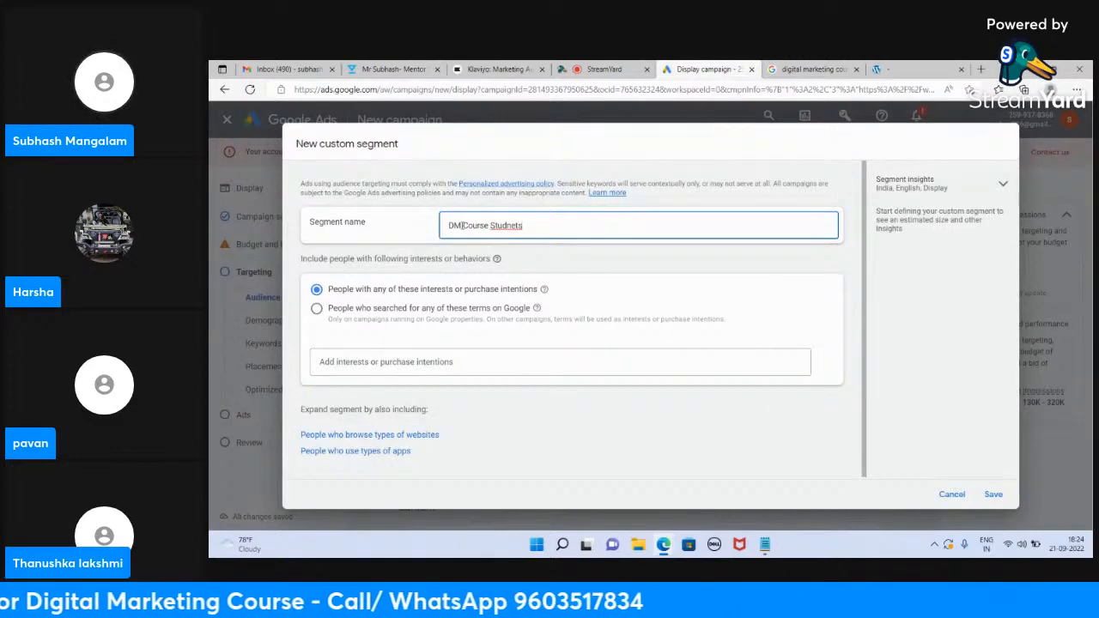
left_click(728, 263)
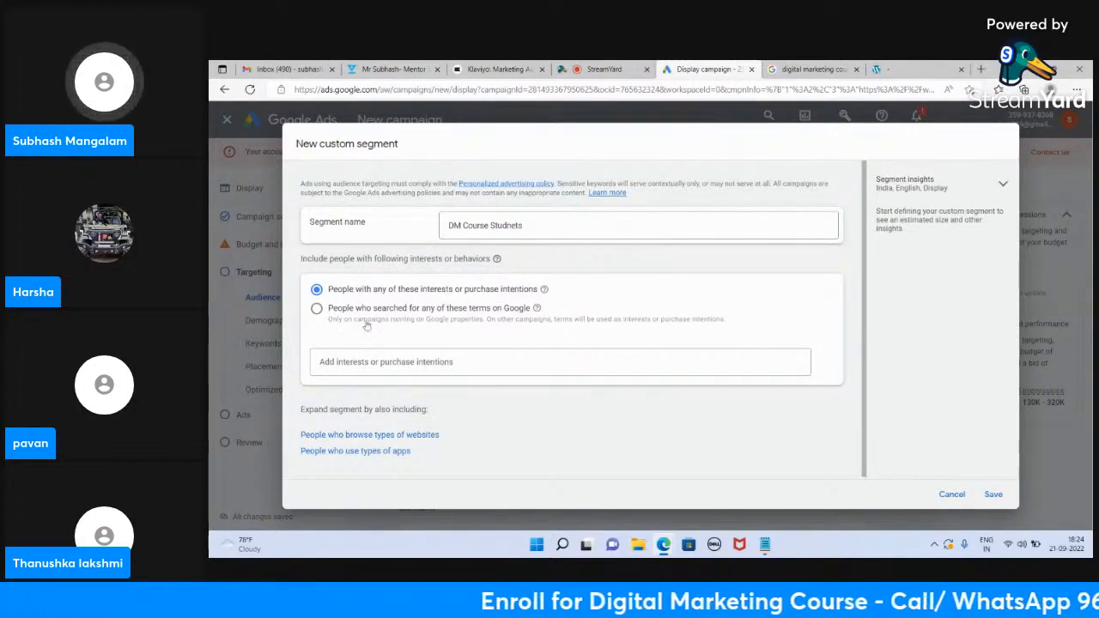
Step: Target people searching Google for digital marketing course training, institutes and fees in hyderabad, data science course training institute in hyderabad, and digital marketing training course in bangalore
left_click(316, 309)
left_click(359, 361)
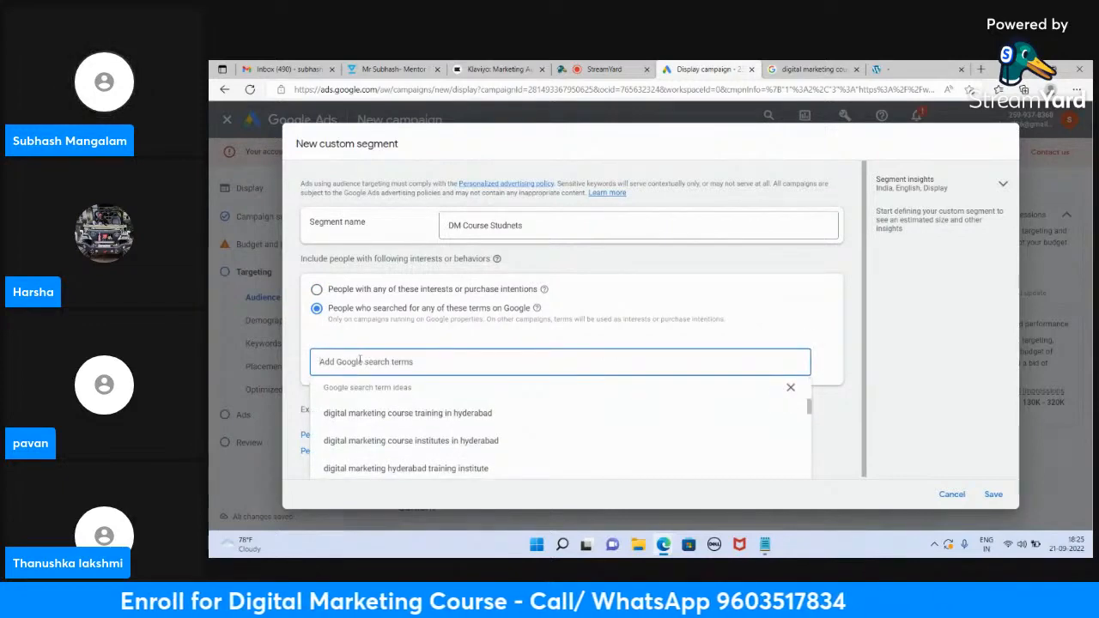
left_click(412, 413)
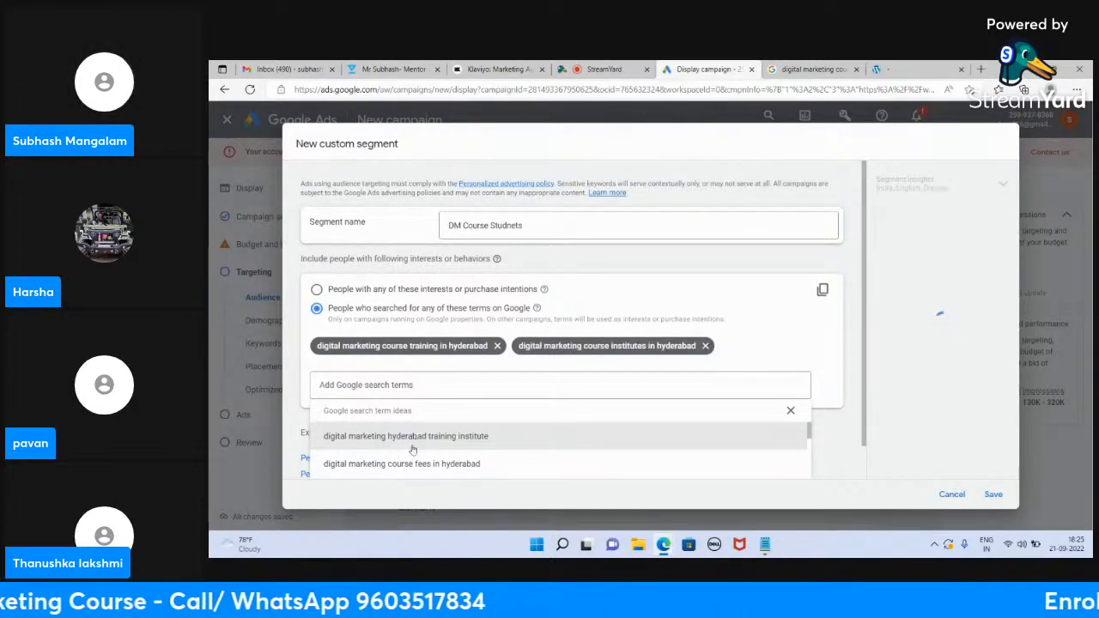
left_click(405, 464)
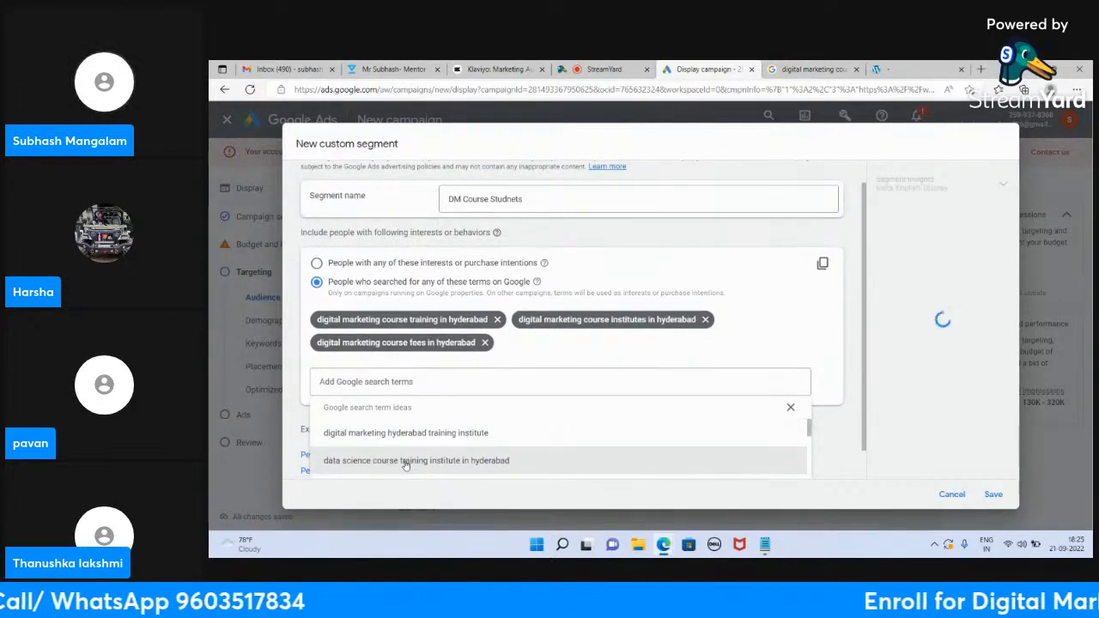
left_click(405, 462)
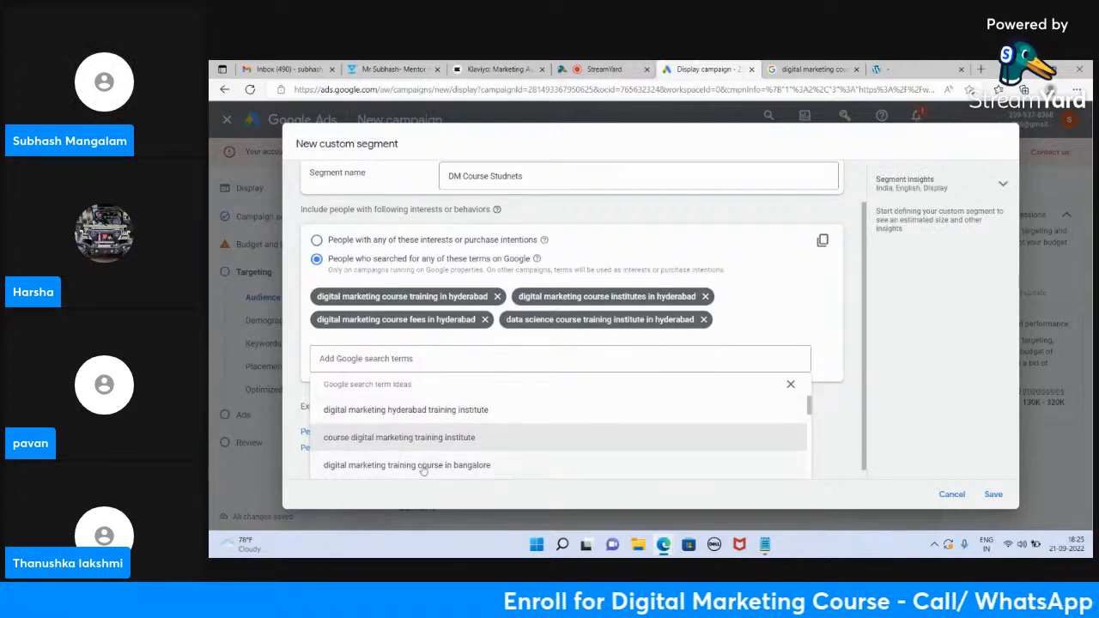
left_click(420, 465)
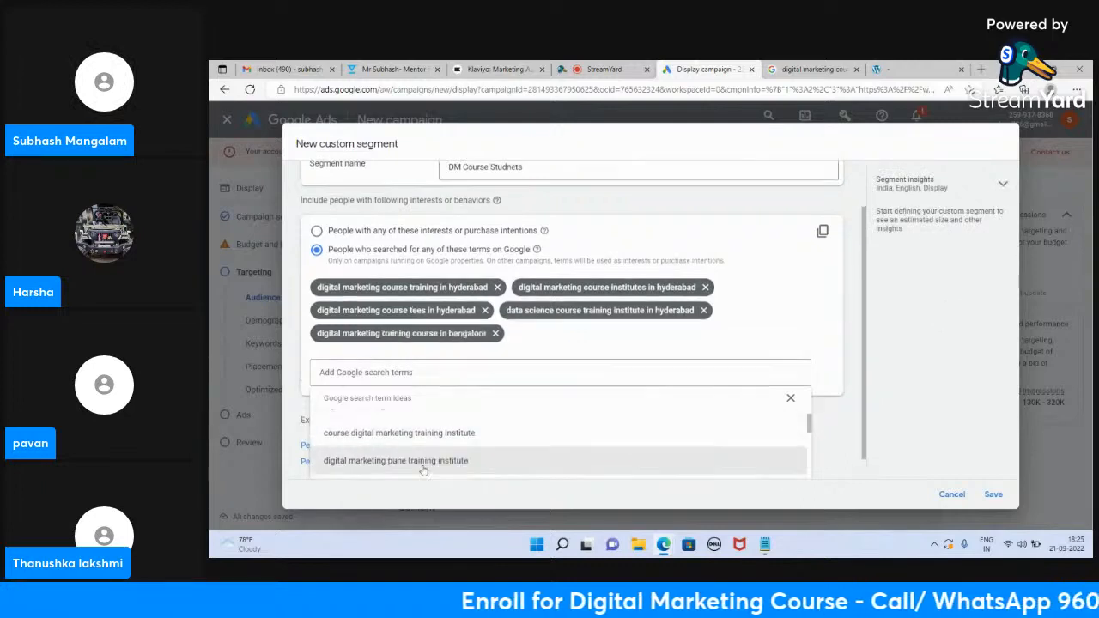
left_click(857, 179)
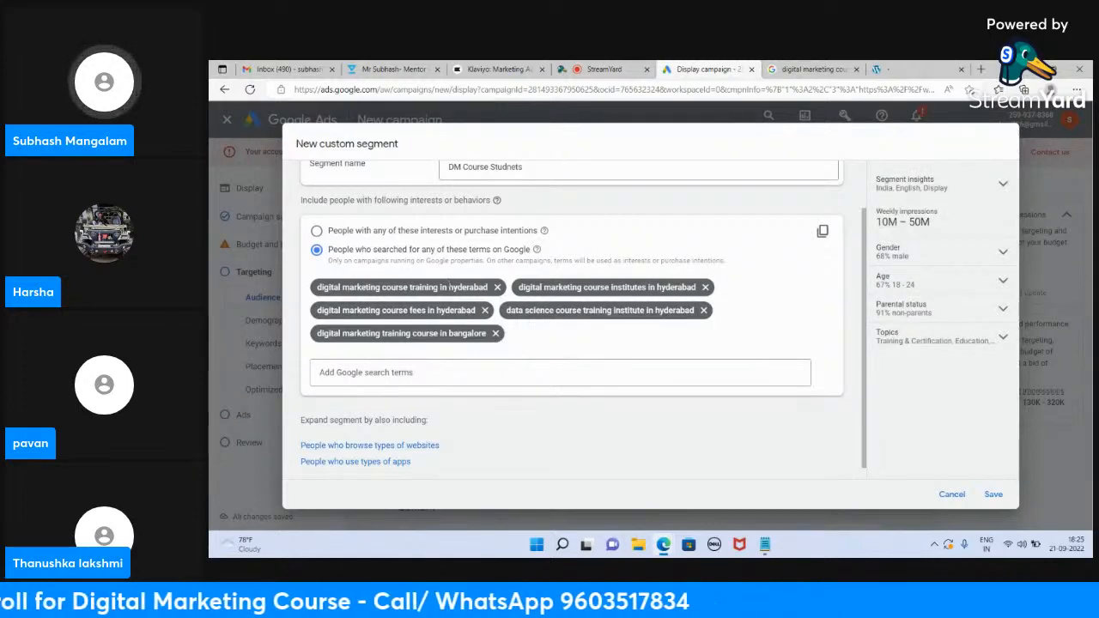
Step: Look at the Google results for the digital marketing course search, and return to review the custom segment's search terms
left_click(807, 69)
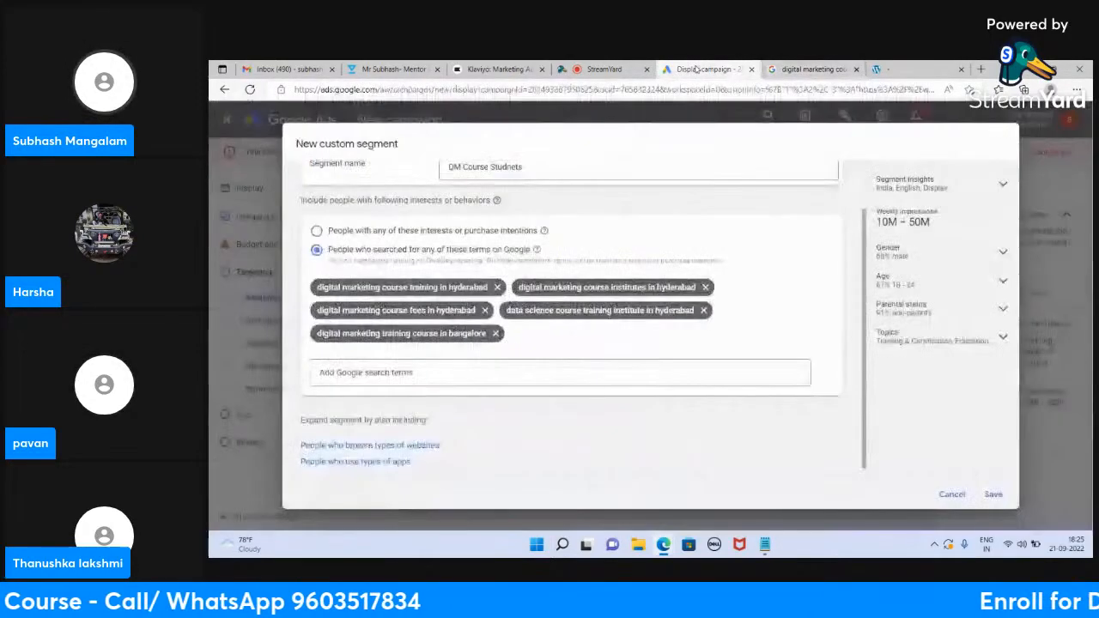
left_click(704, 69)
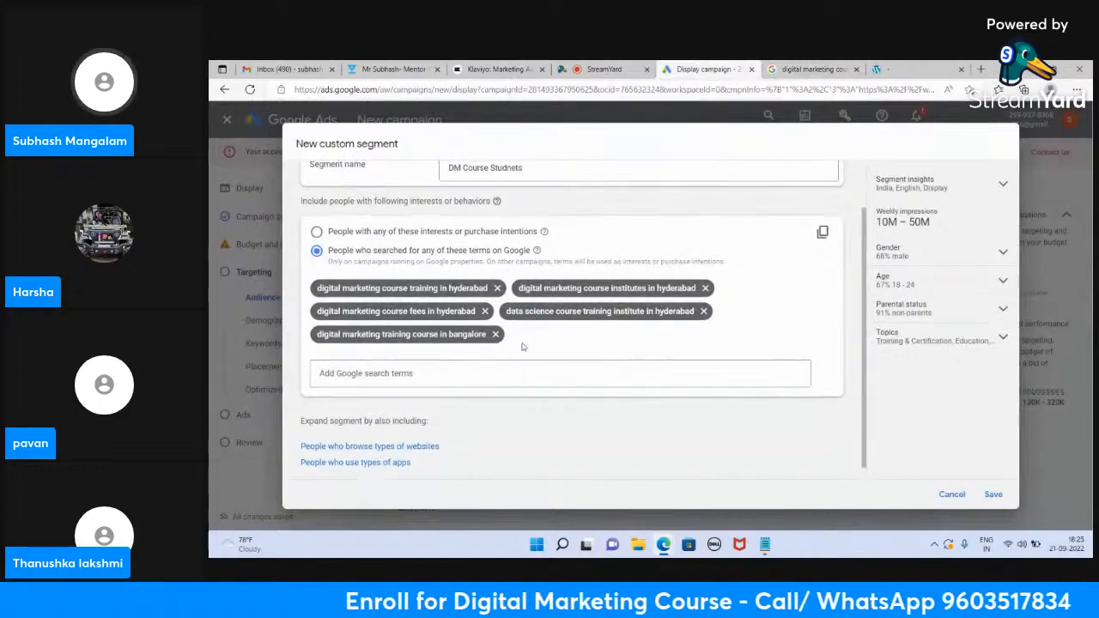
scroll(521, 346, "up", 1)
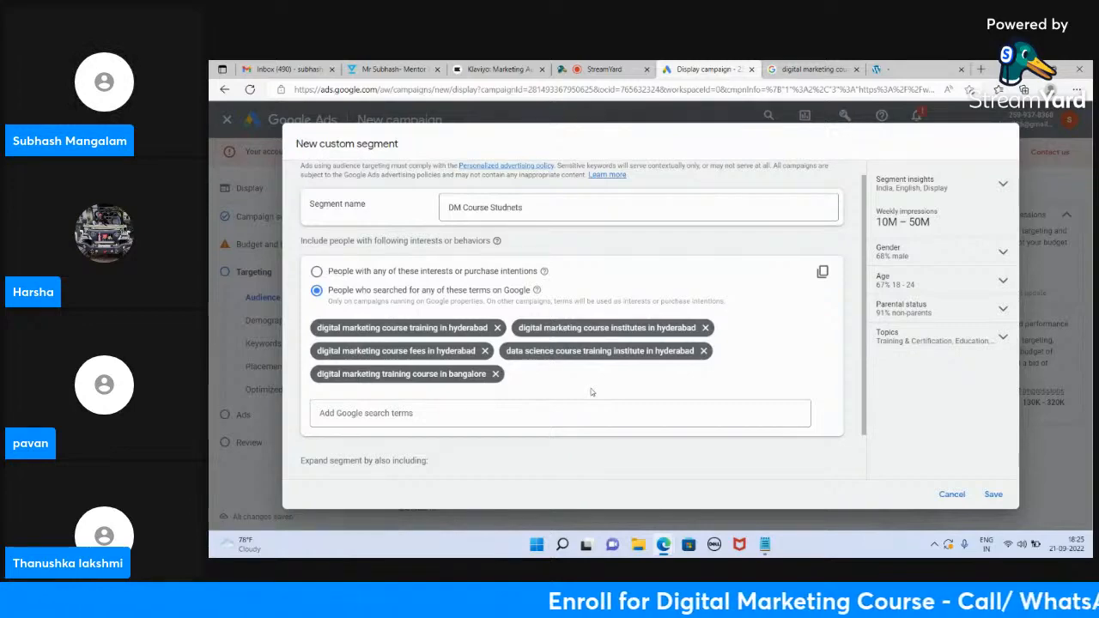
scroll(591, 392, "down", 1)
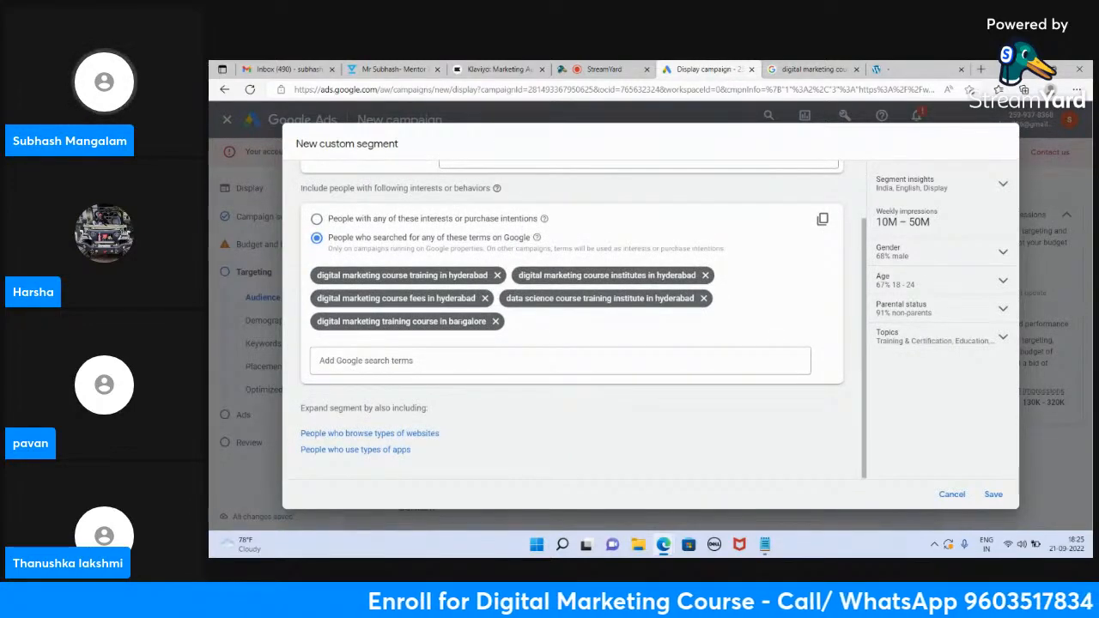
Step: Try the interests or purchase intentions option for the added terms, and switch back to people who searched for them on Google
left_click(316, 220)
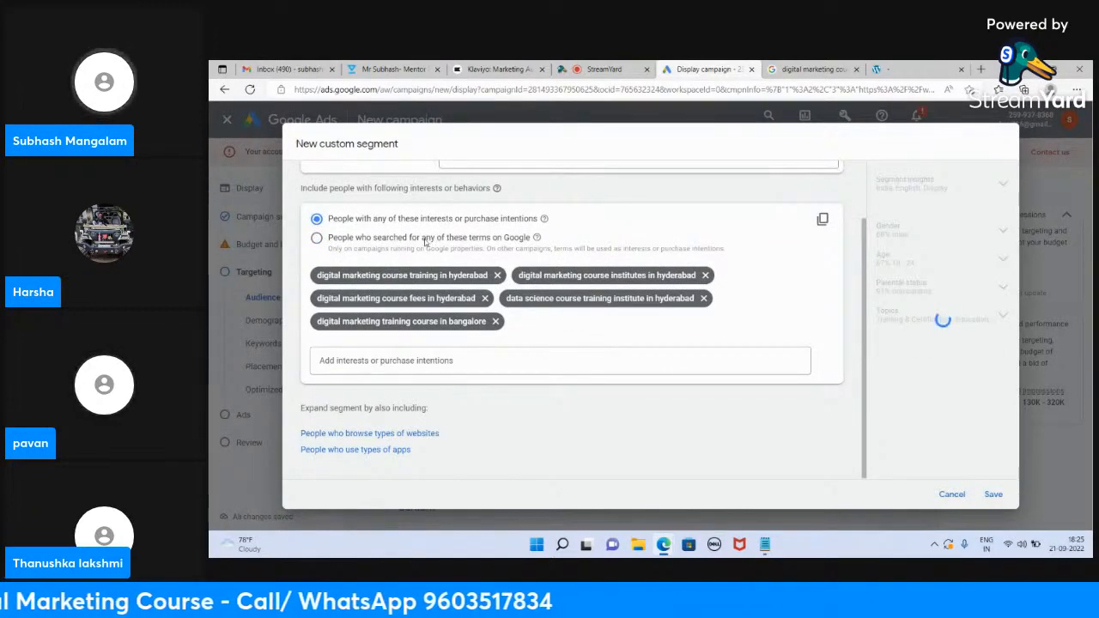
left_click(317, 240)
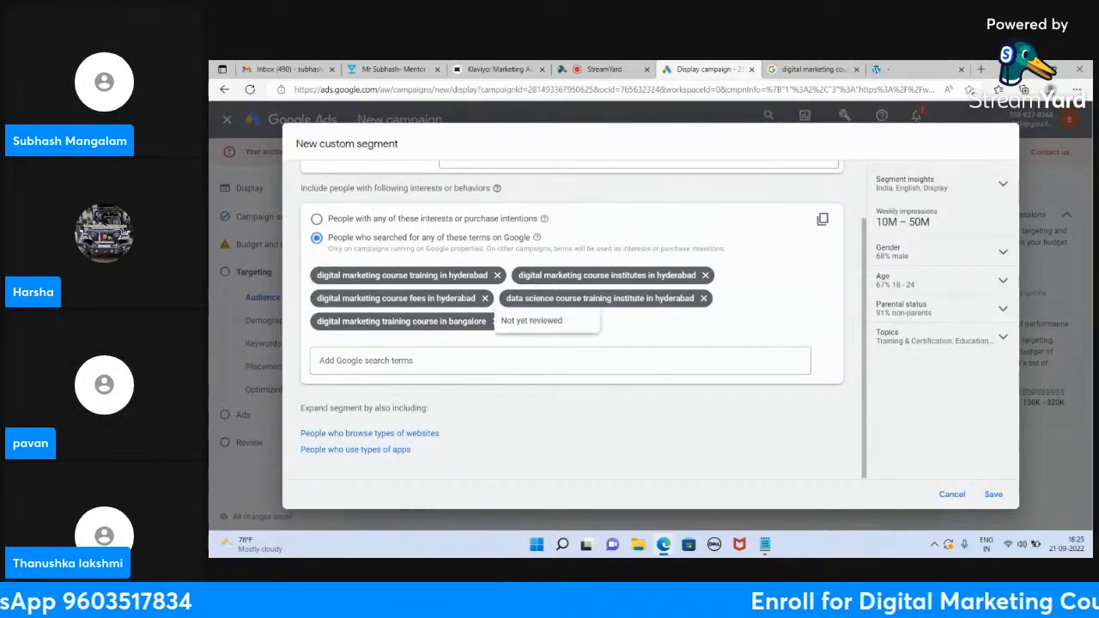
scroll(549, 322, "up", 1)
scroll(549, 322, "down", 1)
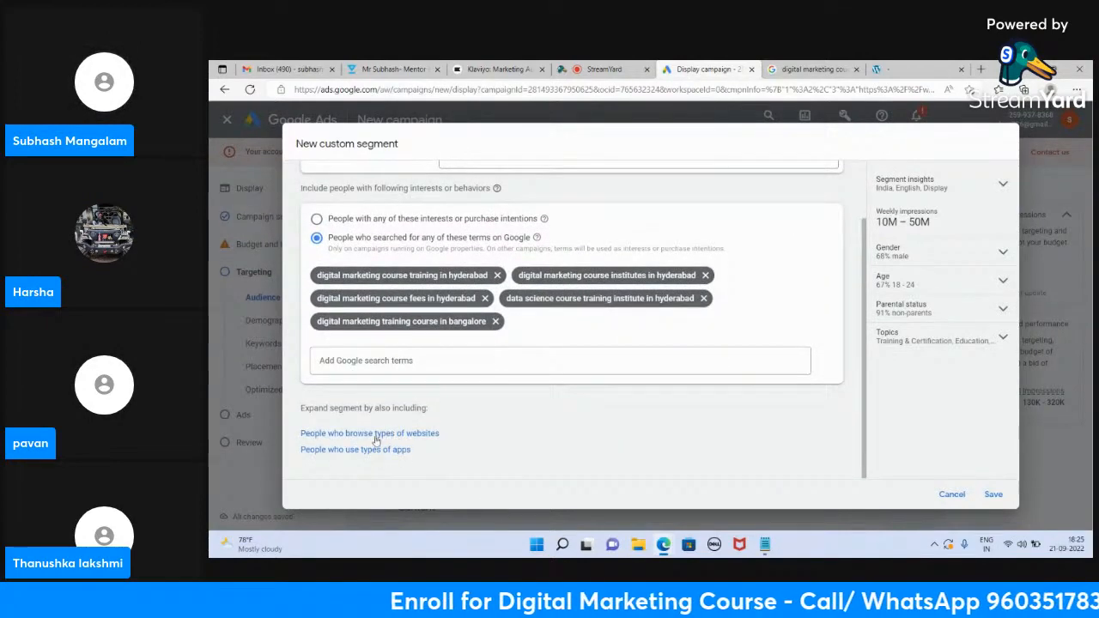
Step: Check the StreamYard comments, and expand the custom segment to include people who browse types of websites
left_click(605, 68)
left_click(702, 69)
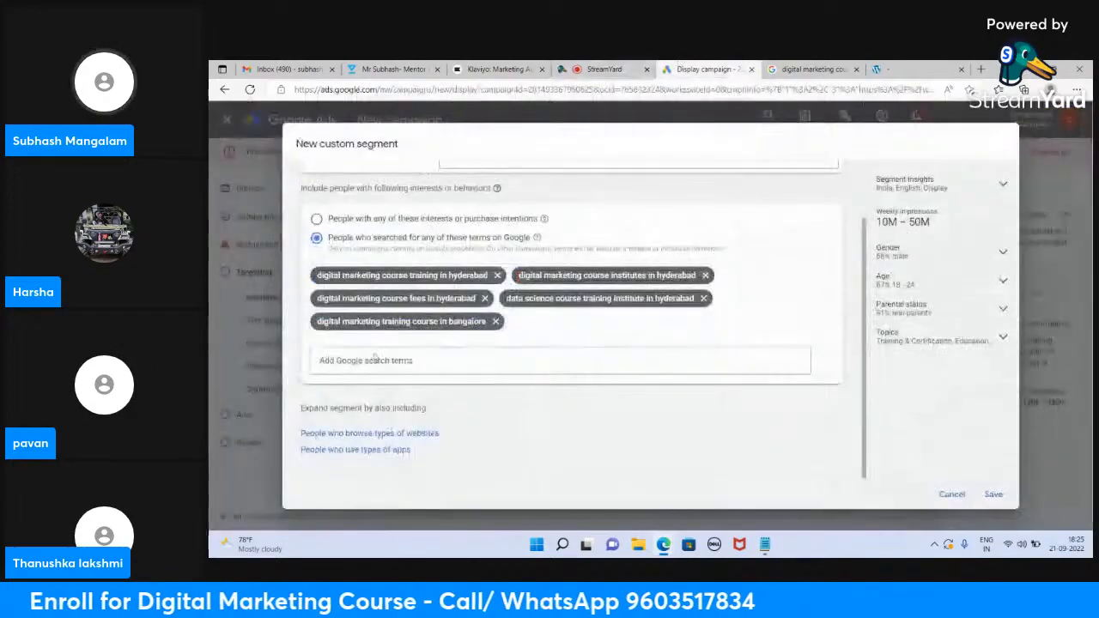
left_click(360, 435)
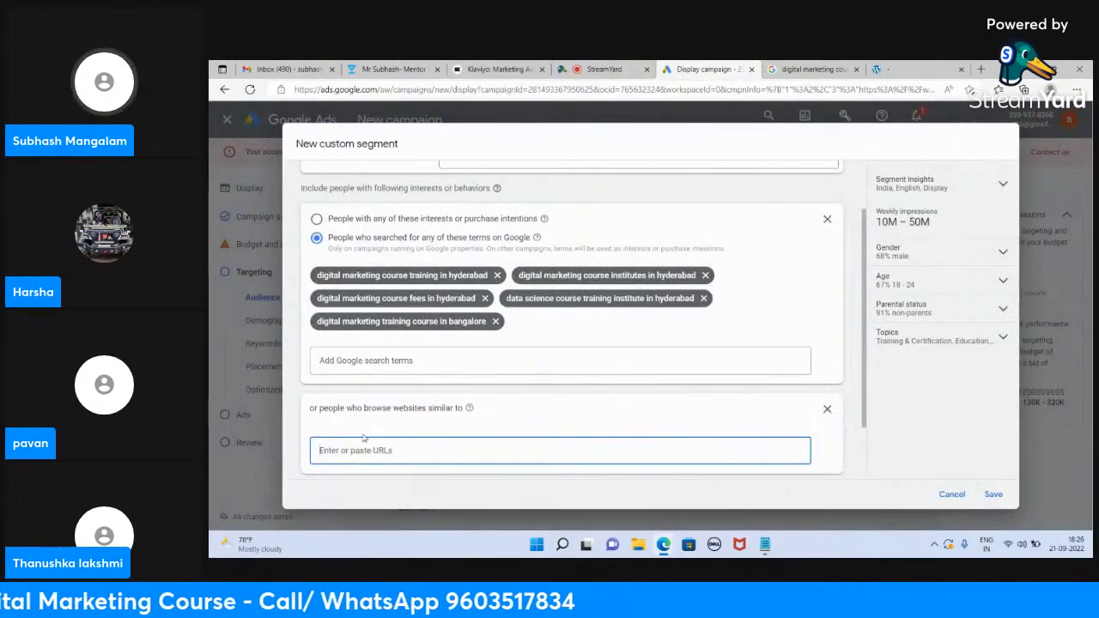
scroll(460, 389, "down", 1)
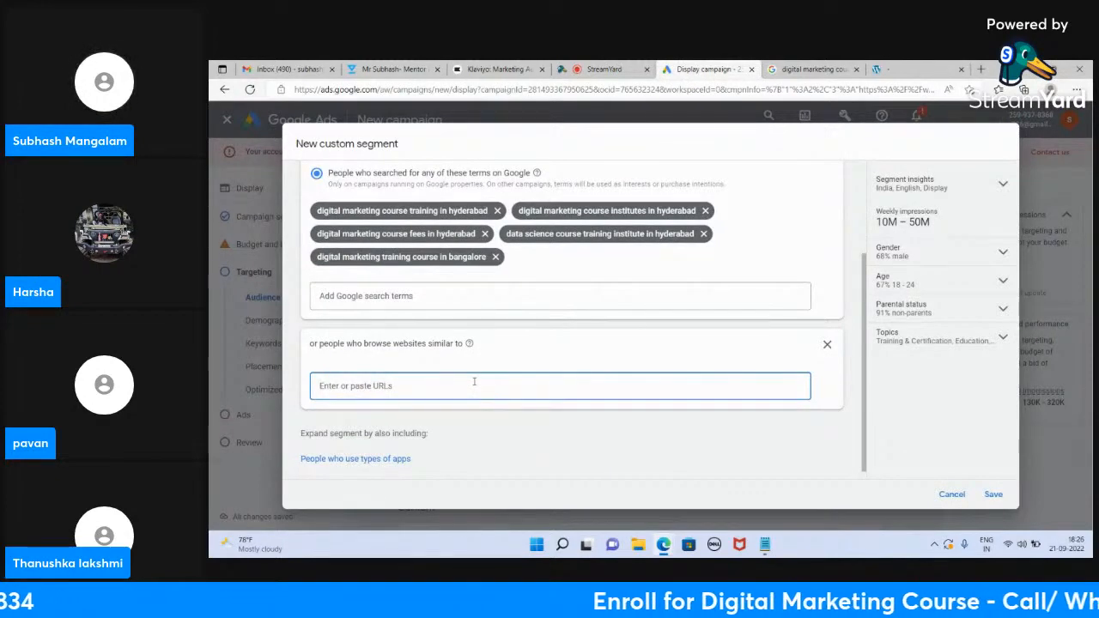
Step: Find the IIDE website by searching the web for "iide" in a new tab, and select its address
left_click(980, 69)
type("iide")
key("Return")
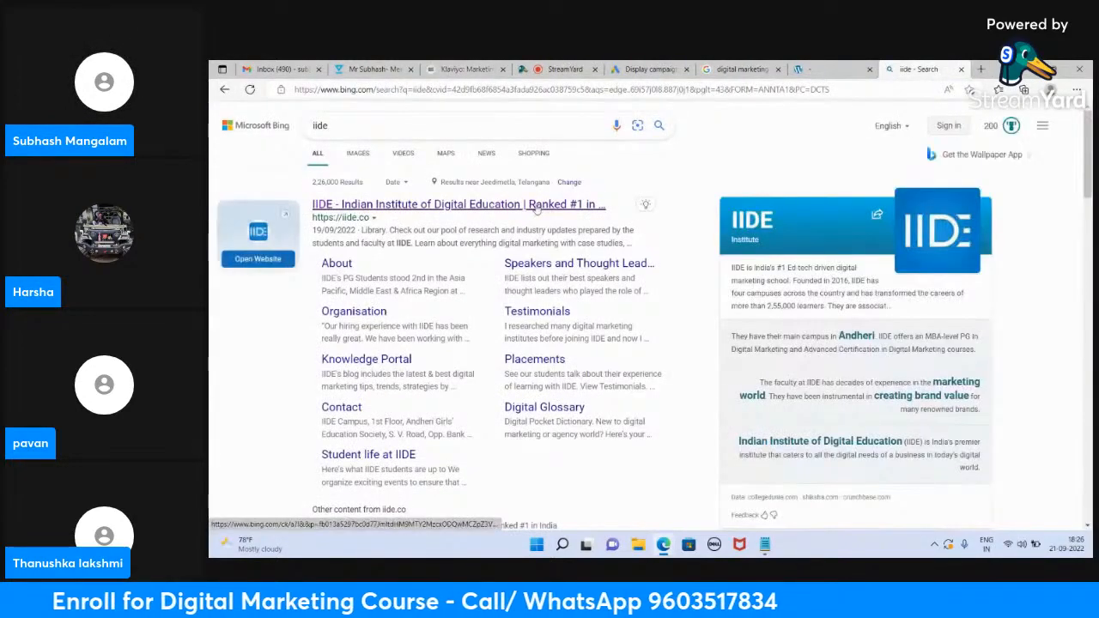
left_click(535, 206)
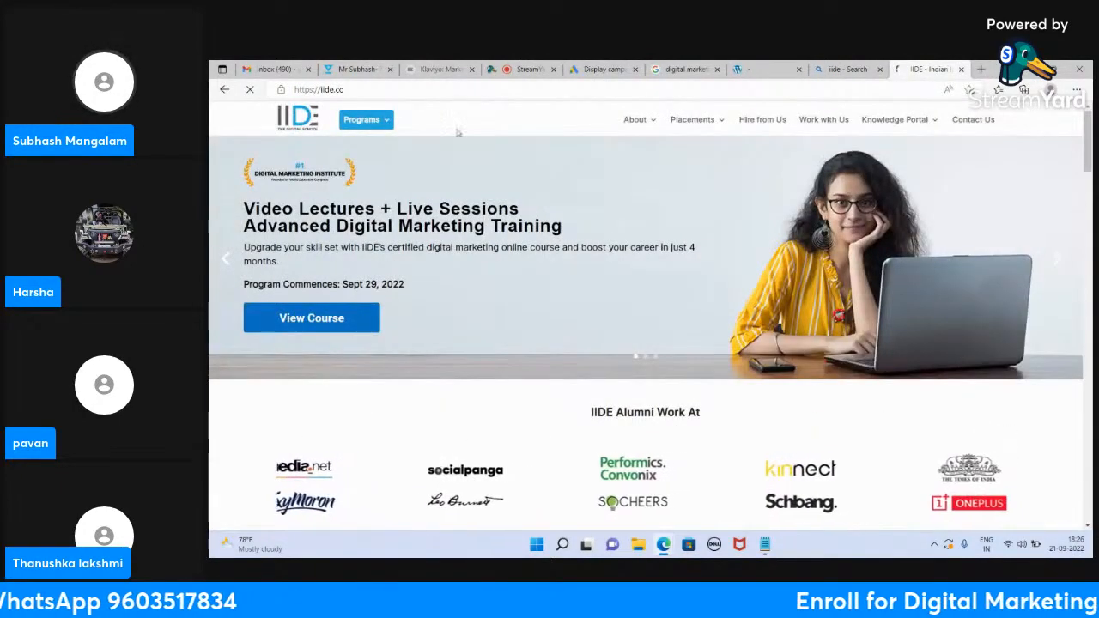
left_click(393, 90)
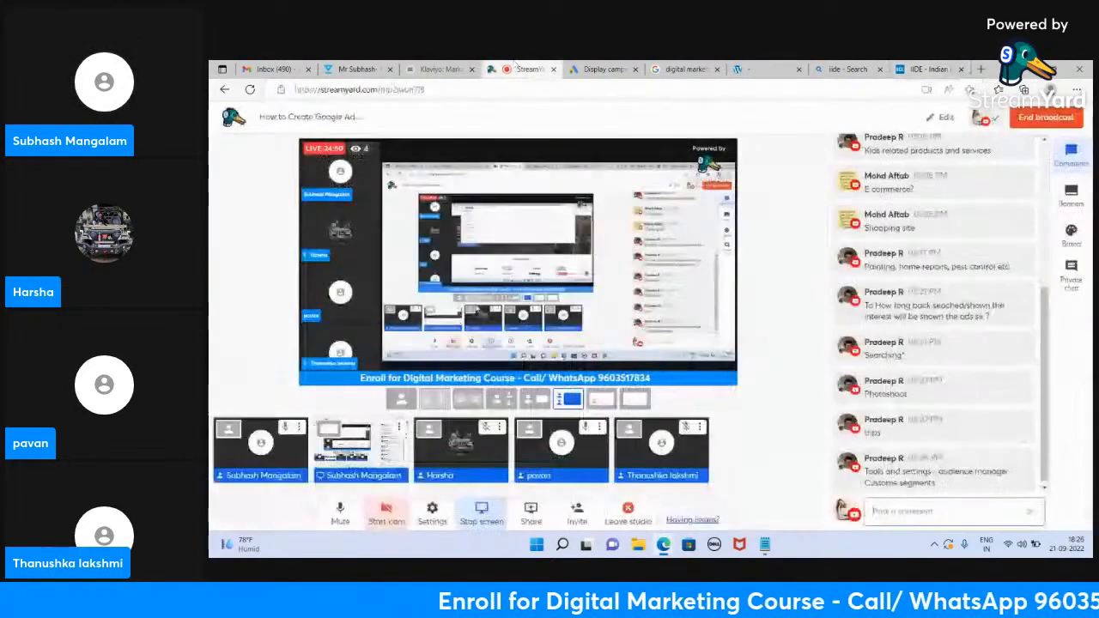
Step: Return to Google Ads and add iide.co to the segment's similar websites
left_click(525, 69)
left_click(610, 69)
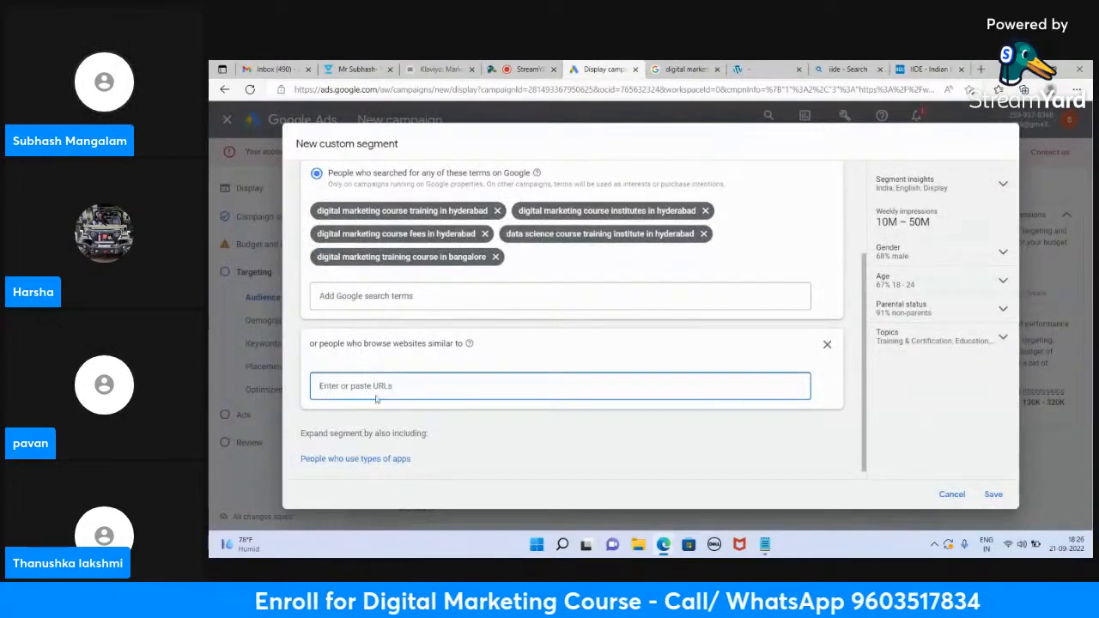
type("iide.co")
key("Return")
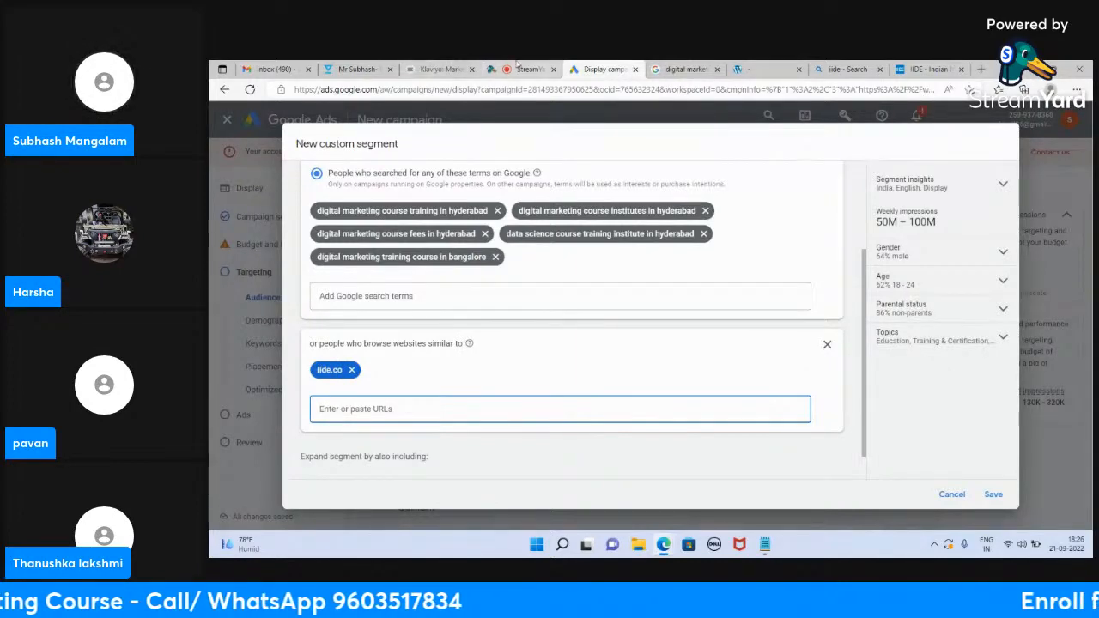
Step: Read the StreamYard comments, and return to Google Ads to review the segment's similar-websites section
left_click(519, 68)
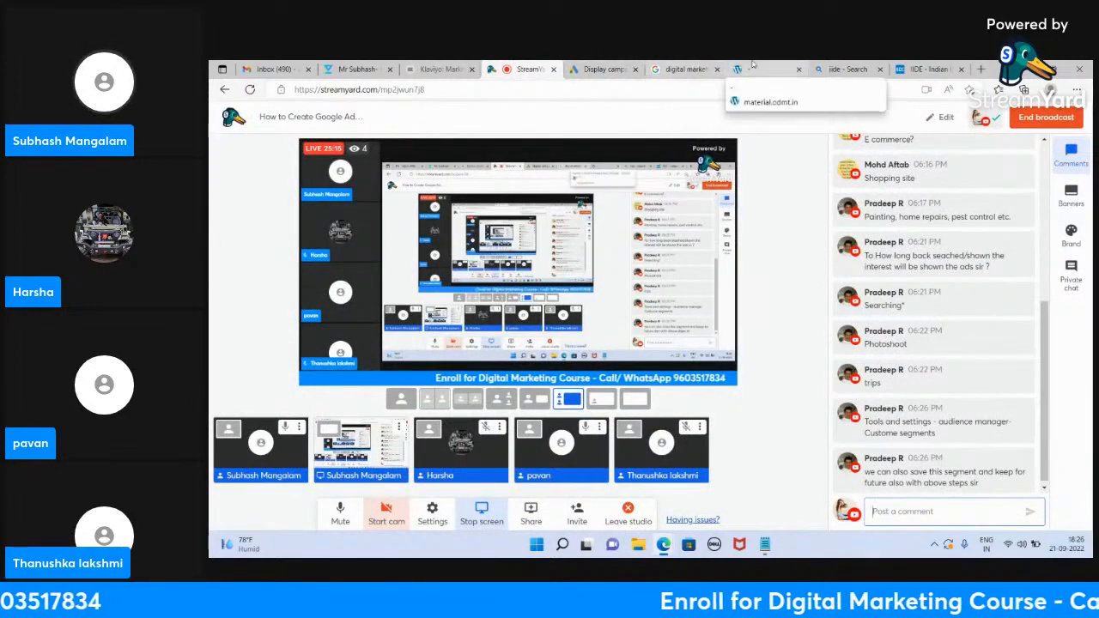
left_click(611, 69)
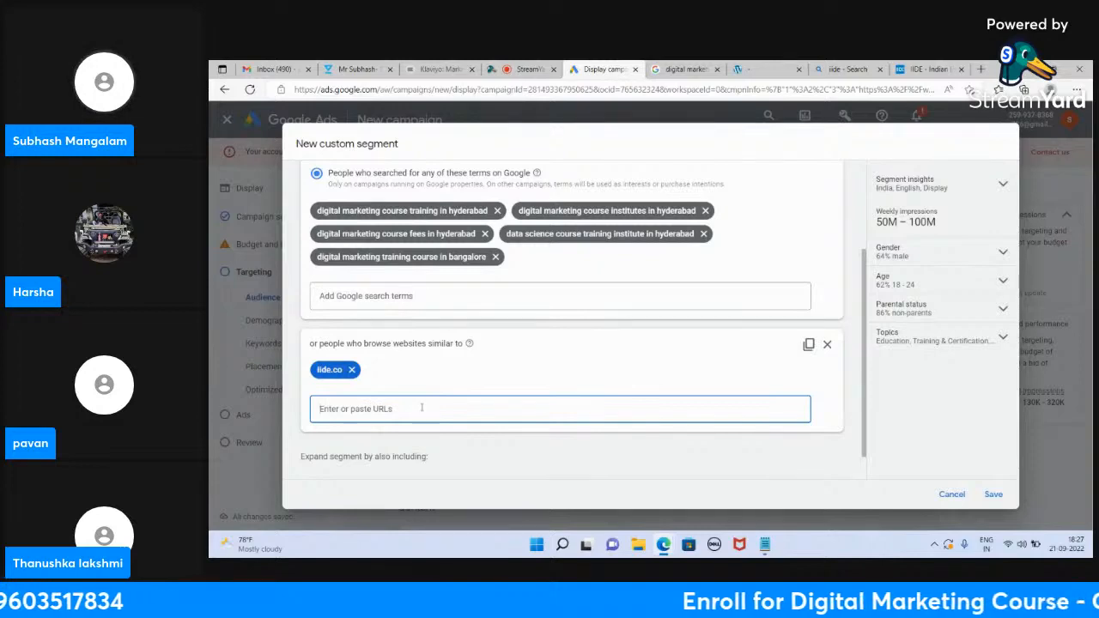
scroll(421, 408, "down", 1)
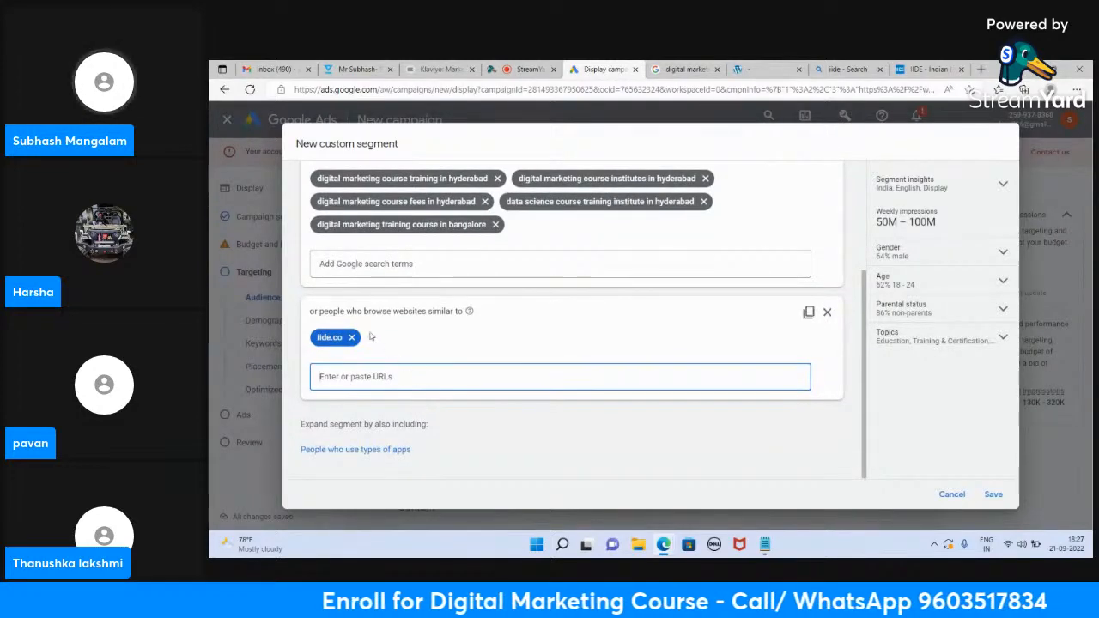
mouse_move(471, 311)
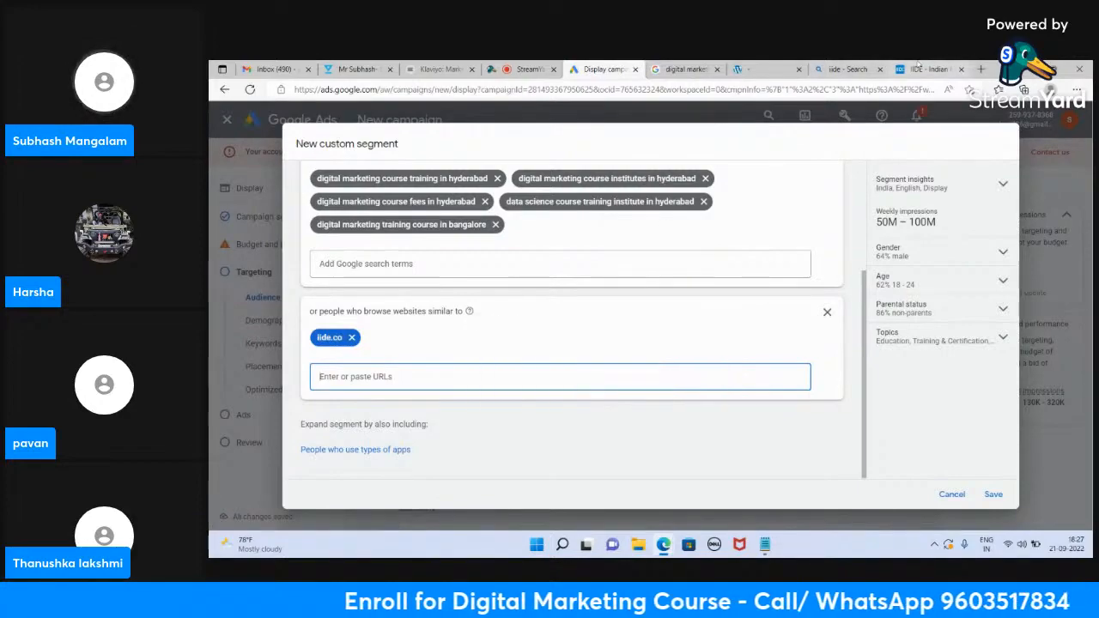
Step: Switch to the IIDE website and look through its home page
left_click(928, 69)
scroll(547, 375, "down", 20)
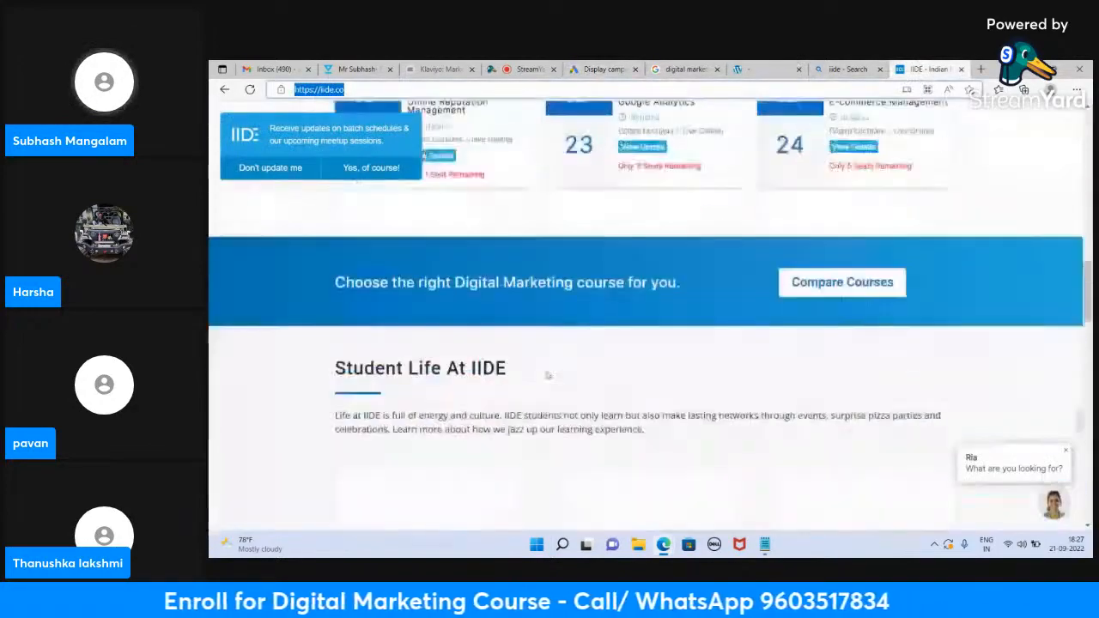
scroll(546, 375, "up", 6)
scroll(546, 375, "up", 14)
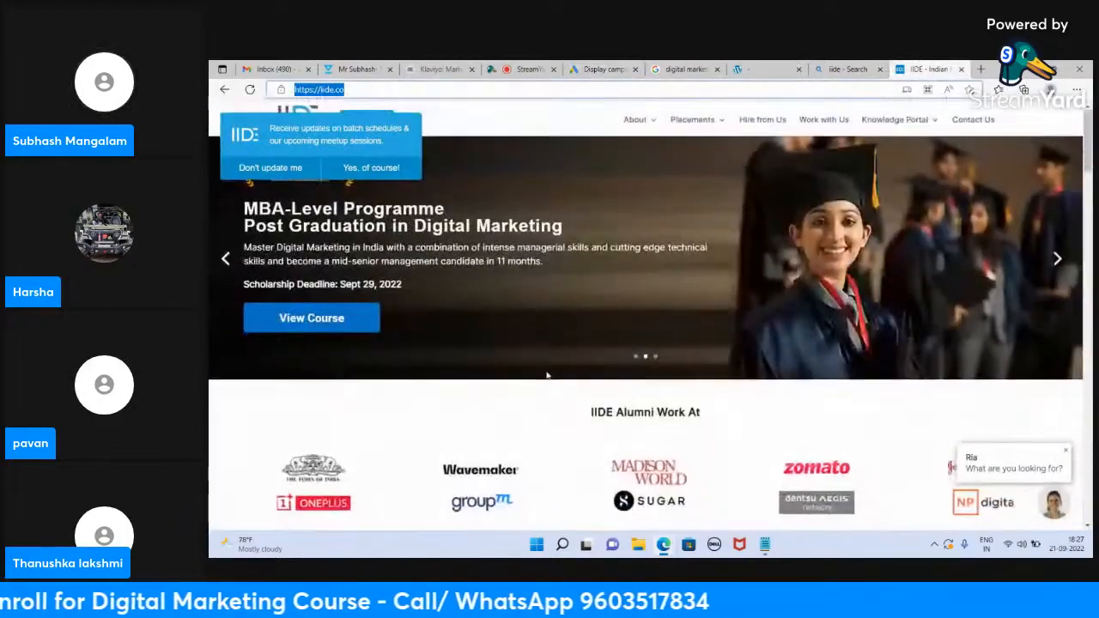
Step: Show the viewer comment about saving the segment on the StreamYard broadcast, hide it again, and return to Google Ads
left_click(527, 70)
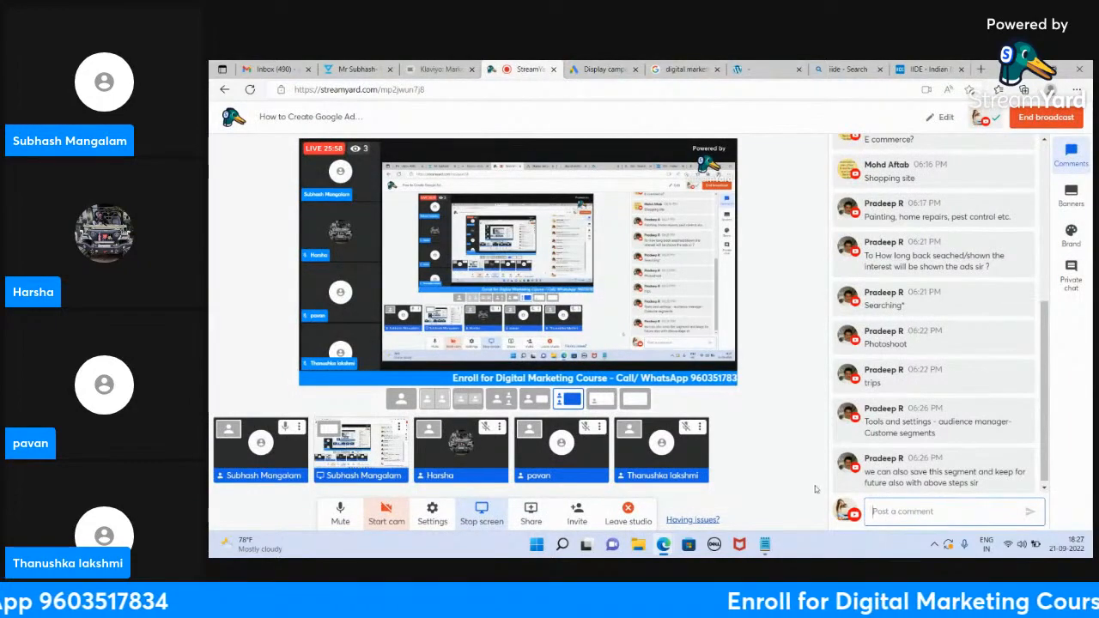
left_click(925, 471)
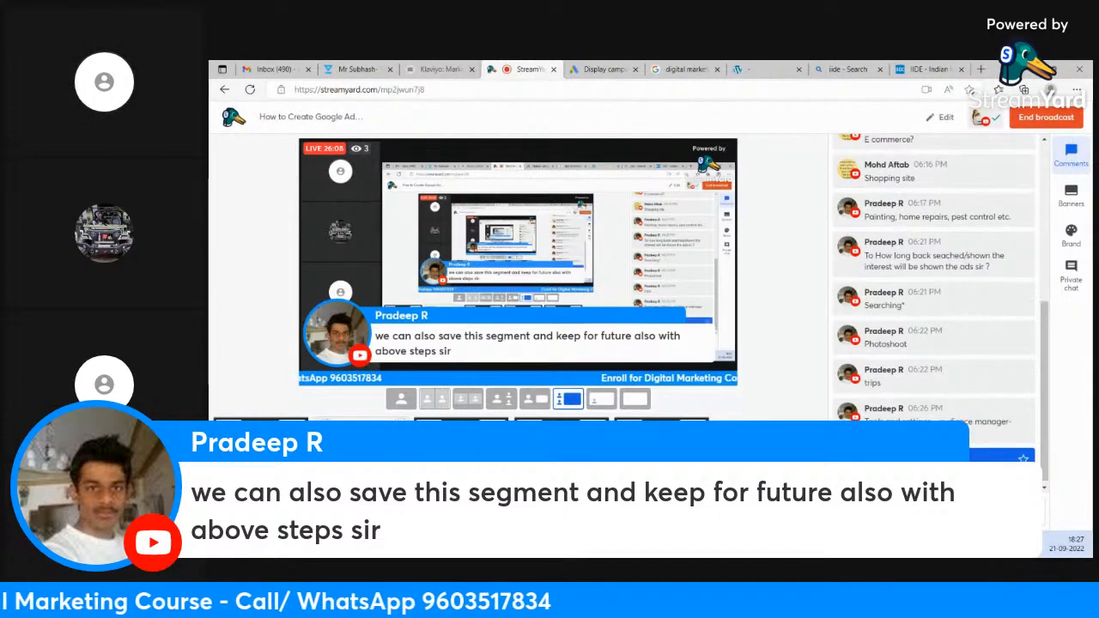
left_click(927, 471)
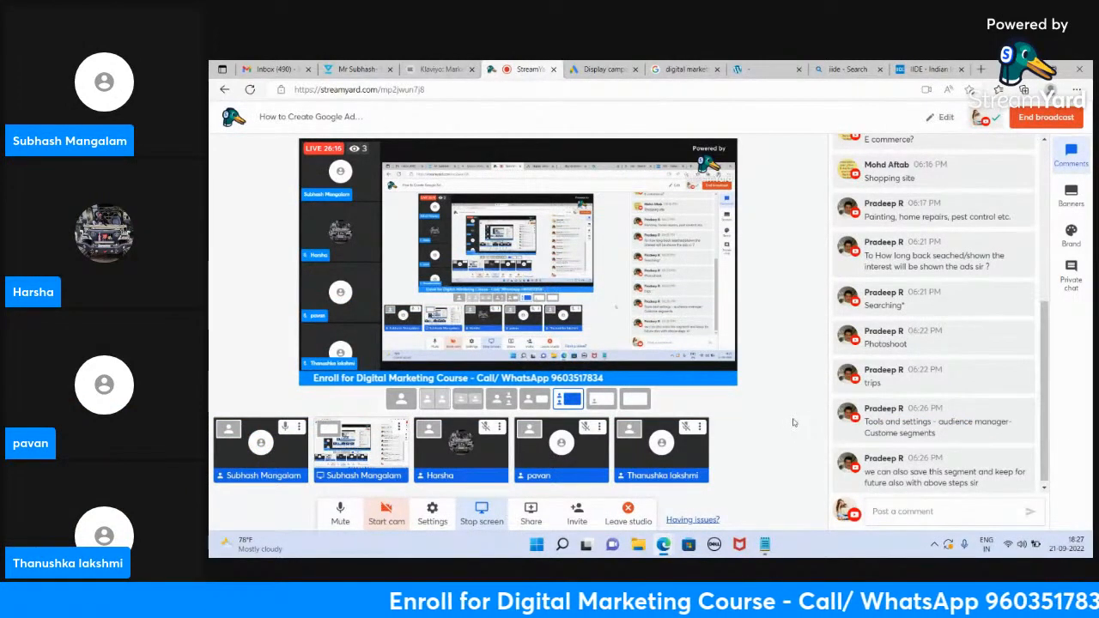
left_click(574, 68)
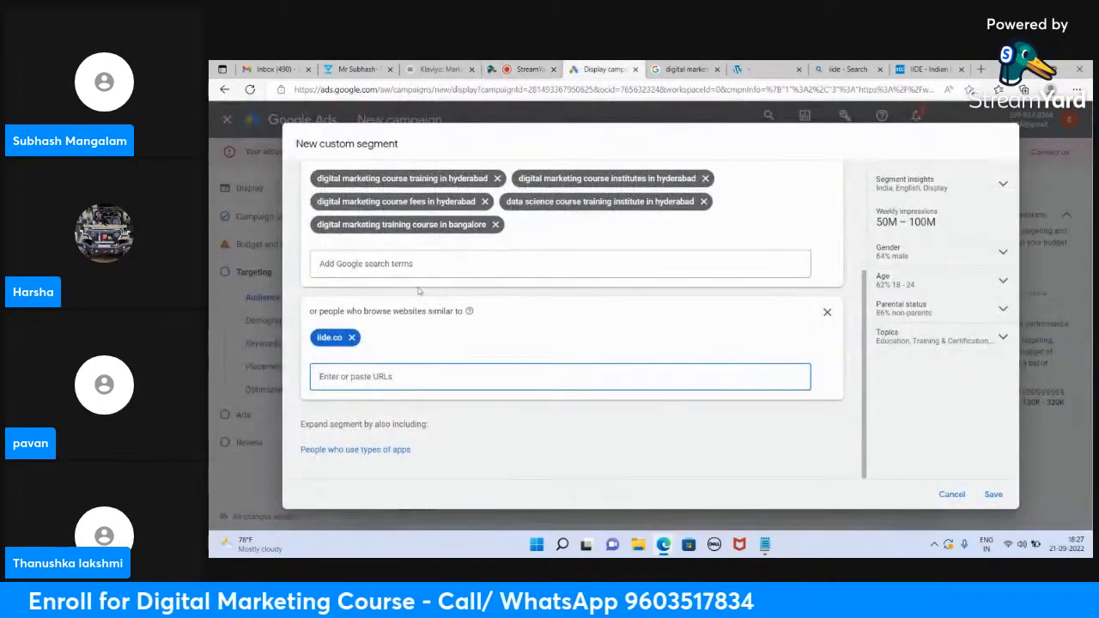
Step: Expand the segment with users of apps similar to Swiggy Food & Grocery Delivery and Swiggy Delivery Partner App
left_click(347, 450)
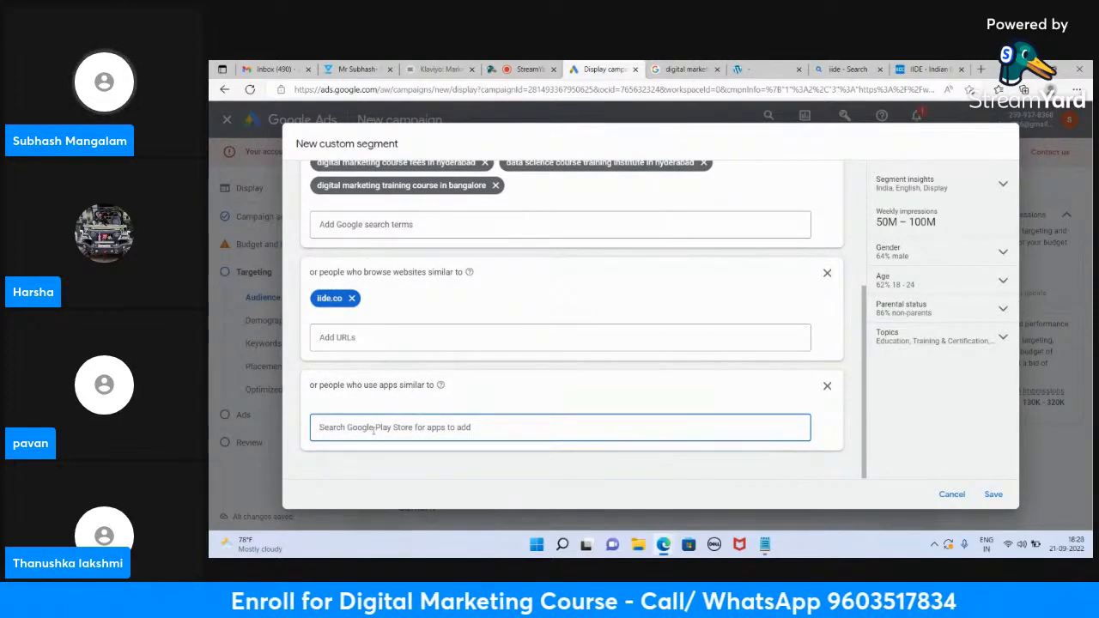
type("swiggy")
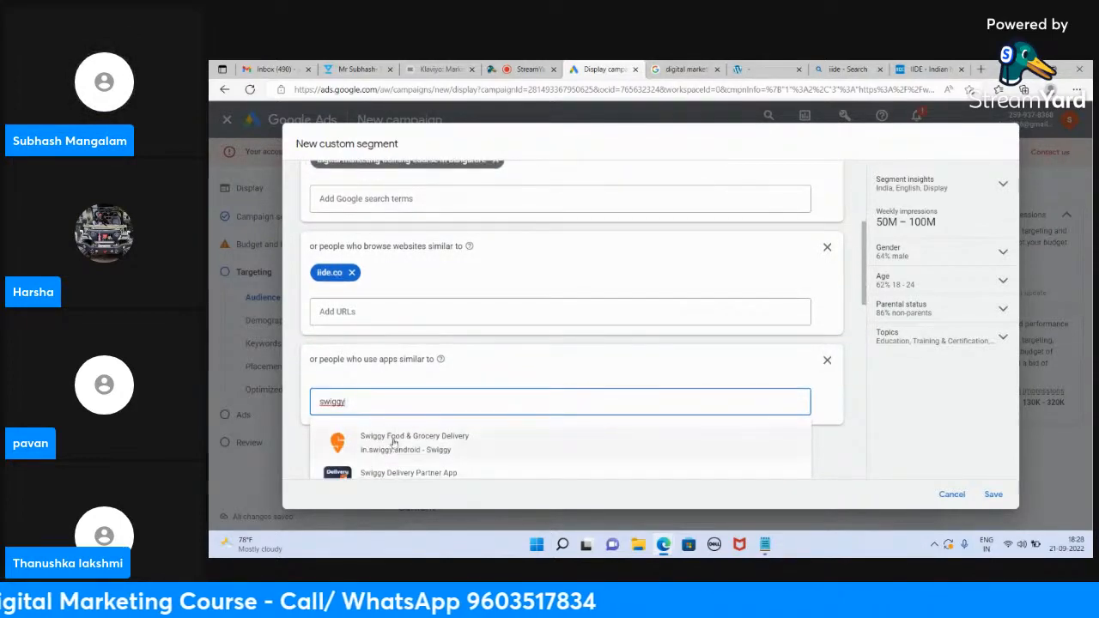
left_click(392, 446)
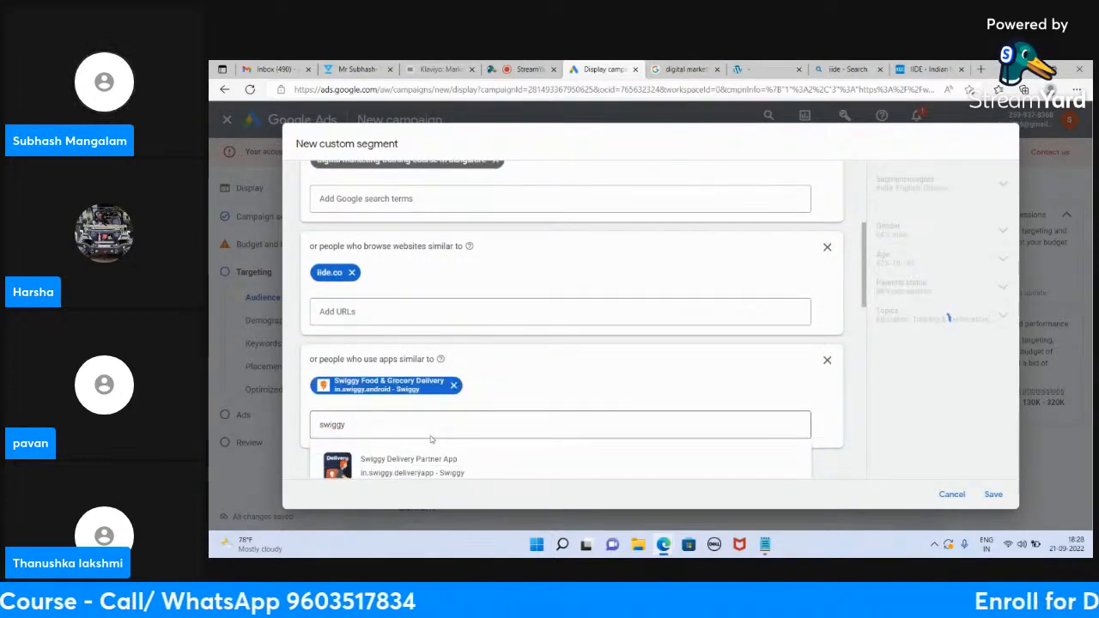
left_click(421, 446)
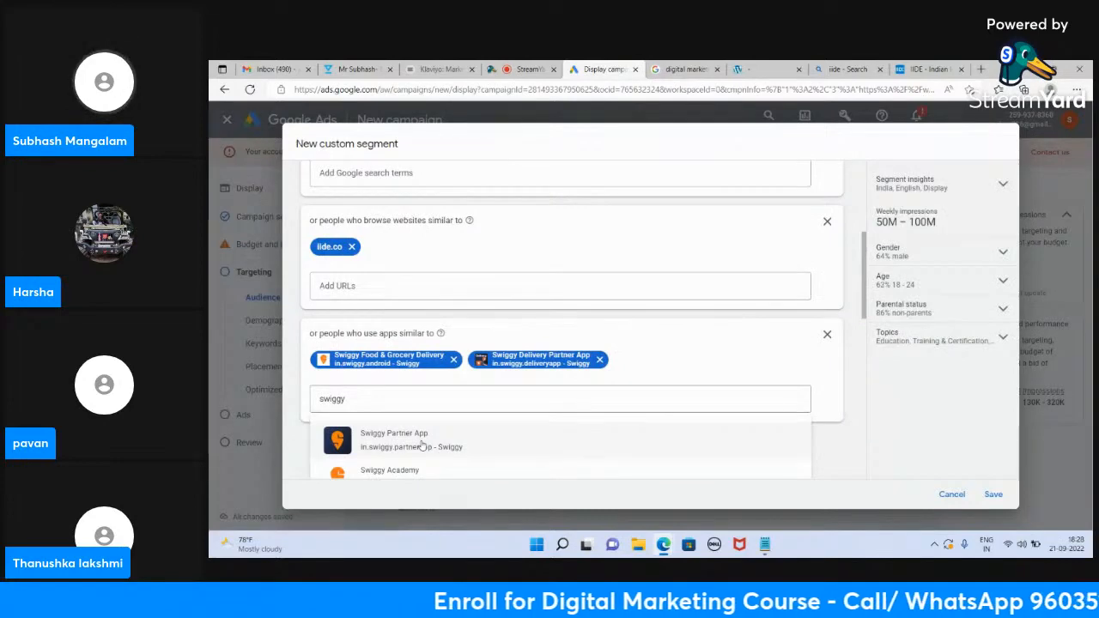
Step: Add Swiggy Partner App to the segment's similar apps, and remove all the Swiggy apps from that section
left_click(421, 446)
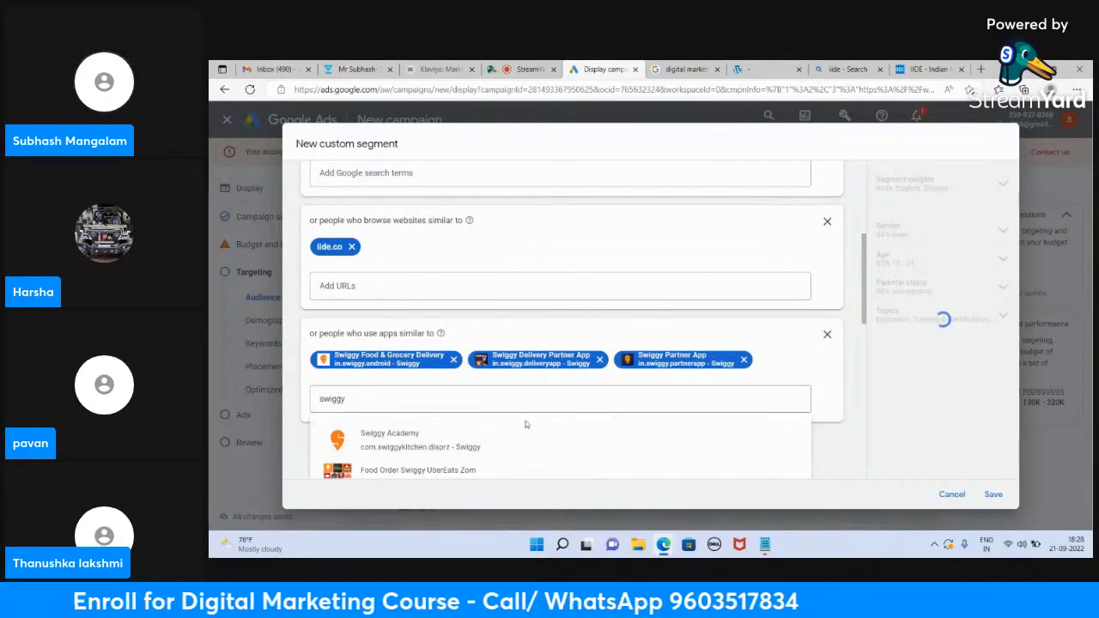
left_click(454, 360)
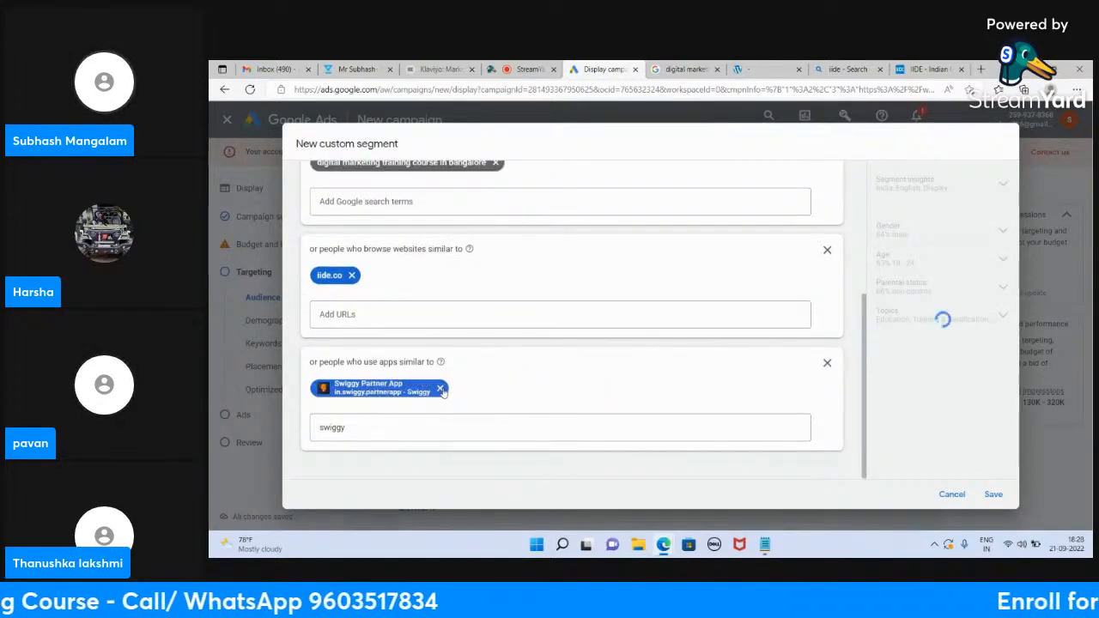
left_click(440, 389)
scroll(524, 396, "up", 4)
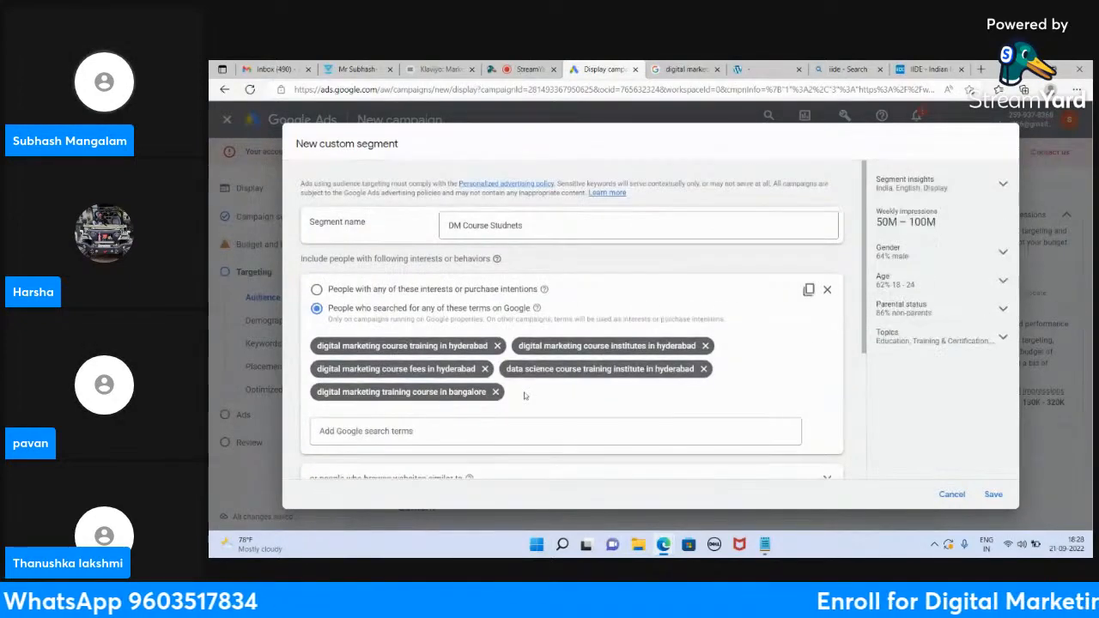
Step: Save the DM Course Studnets custom segment and proceed from targeting to the ad creation stage
left_click(992, 494)
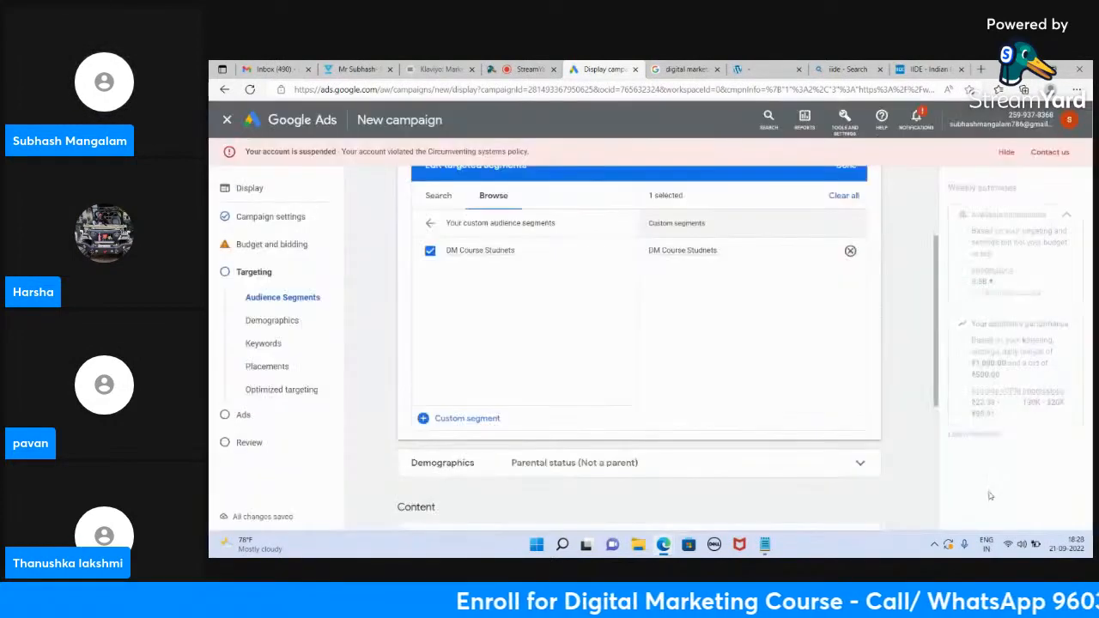
scroll(624, 391, "down", 5)
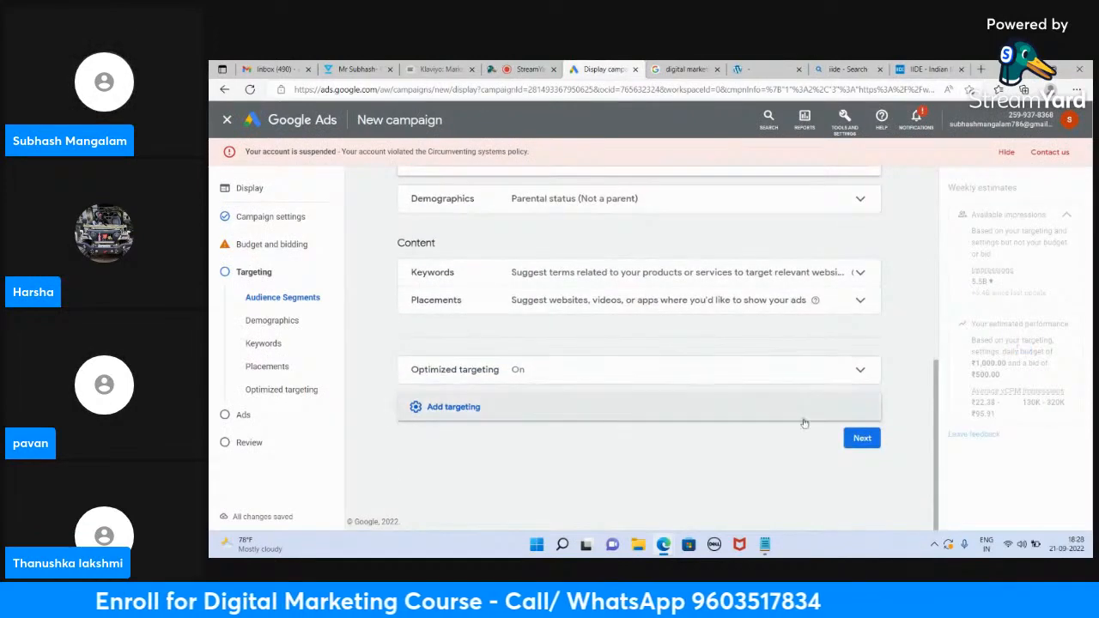
left_click(862, 438)
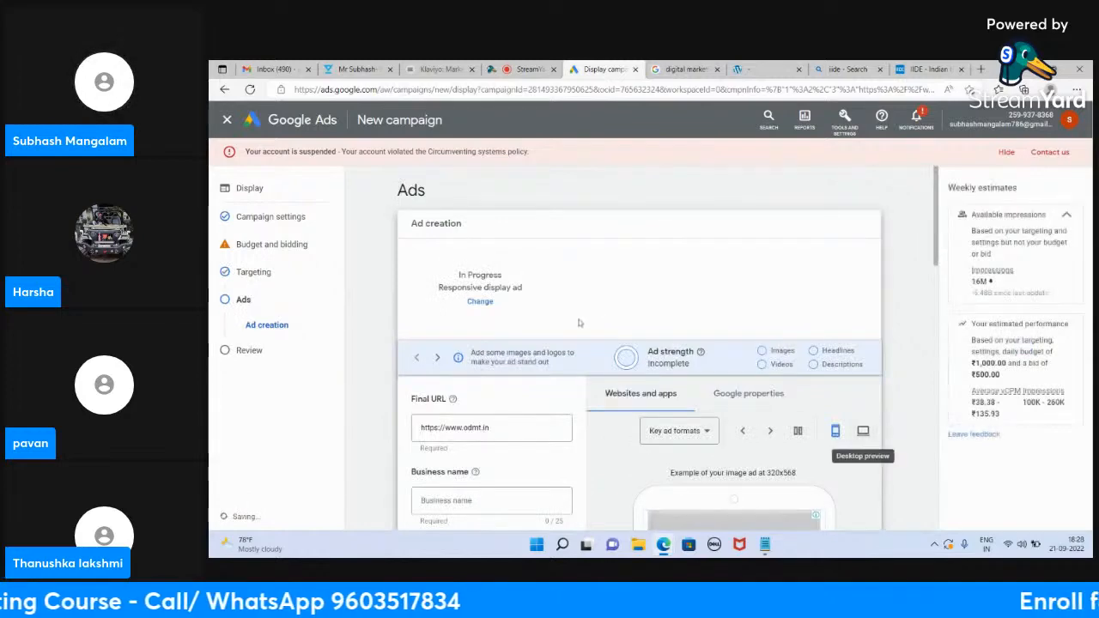
Step: Look through the responsive display ad form, from final URL and business name to images, logos, videos, headlines and descriptions
scroll(579, 323, "down", 2)
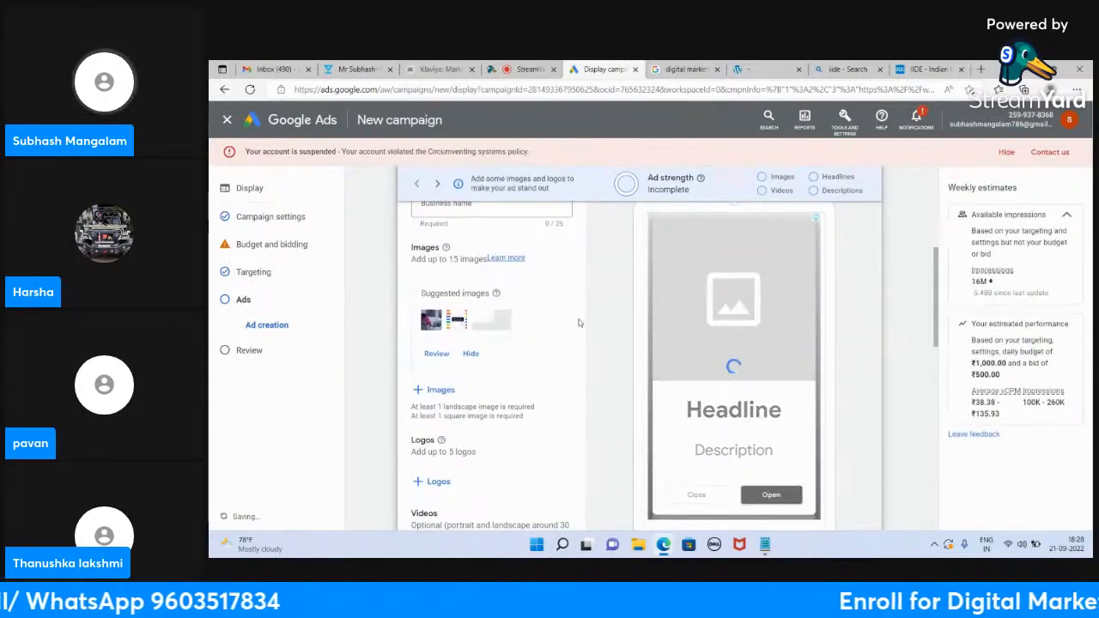
scroll(578, 323, "down", 3)
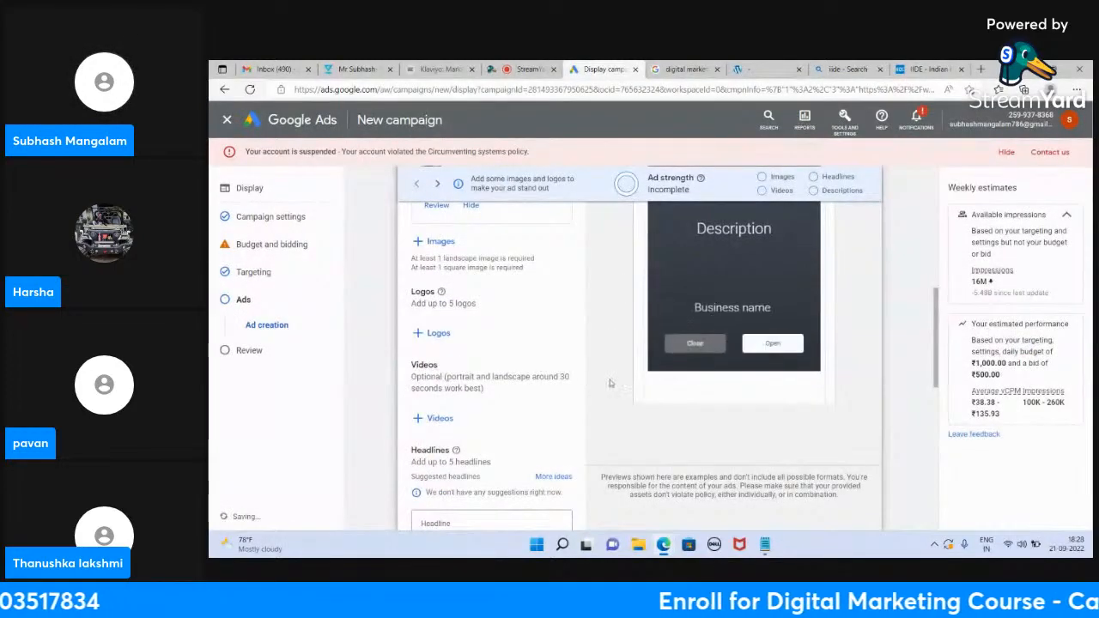
scroll(609, 383, "down", 10)
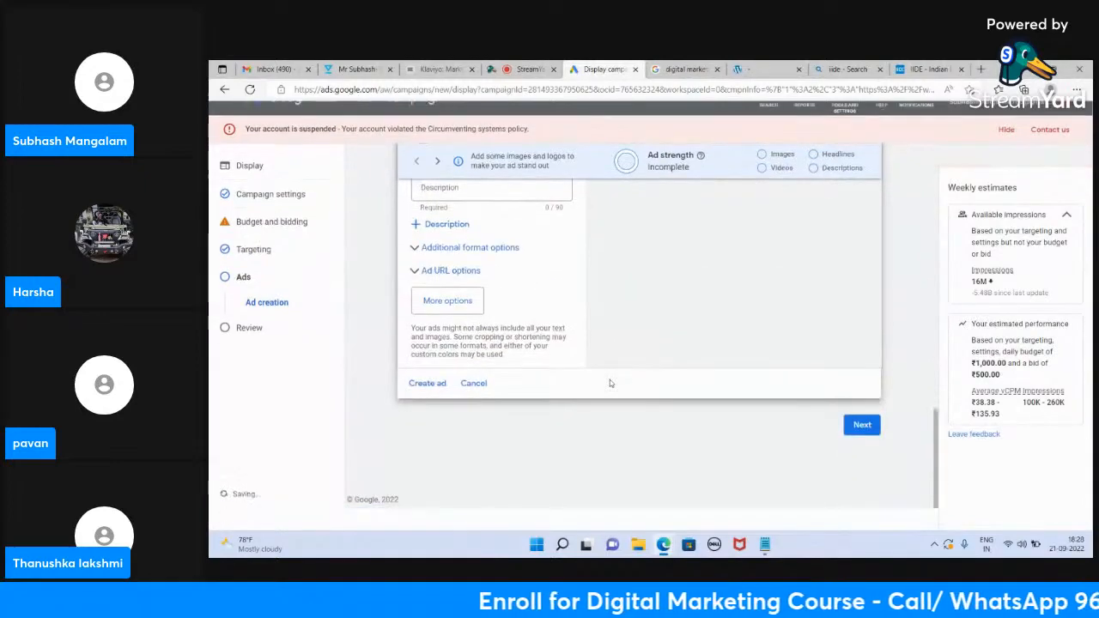
scroll(610, 383, "up", 10)
scroll(610, 383, "down", 3)
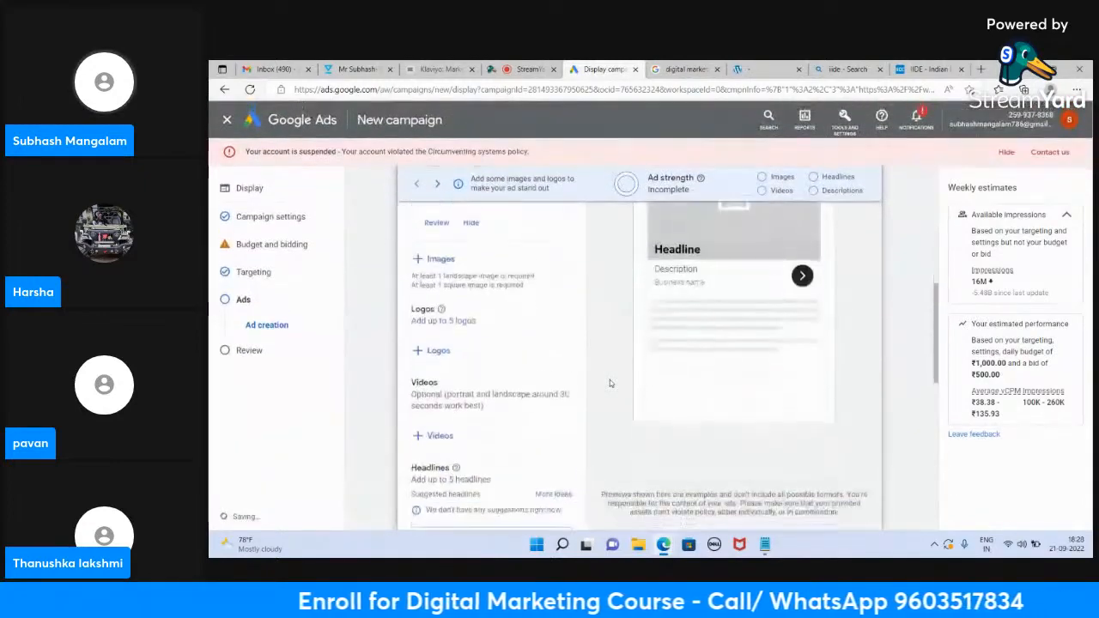
scroll(609, 383, "down", 8)
scroll(610, 382, "up", 12)
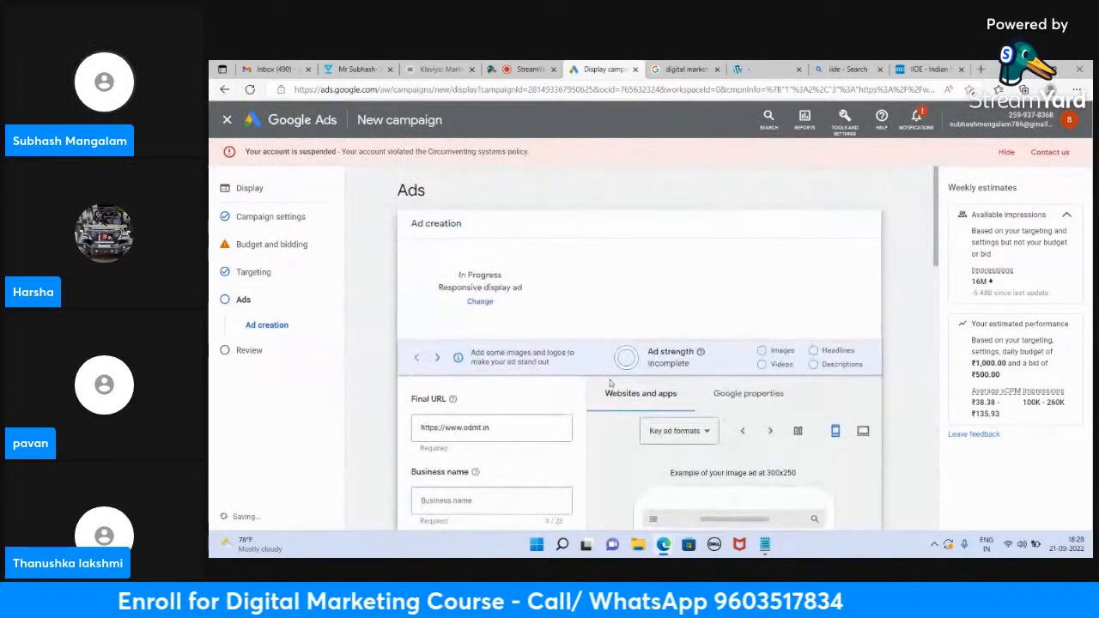
scroll(609, 383, "down", 2)
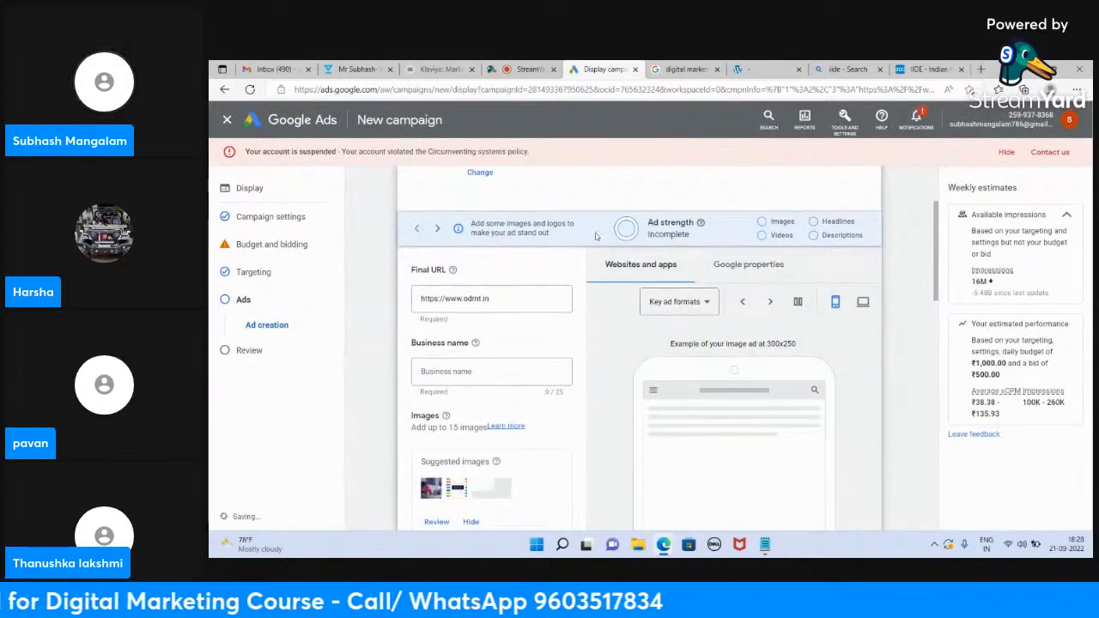
Step: Open Canva's template search in place of the Google results page and clear the Instagram post (portrait) query
left_click(675, 69)
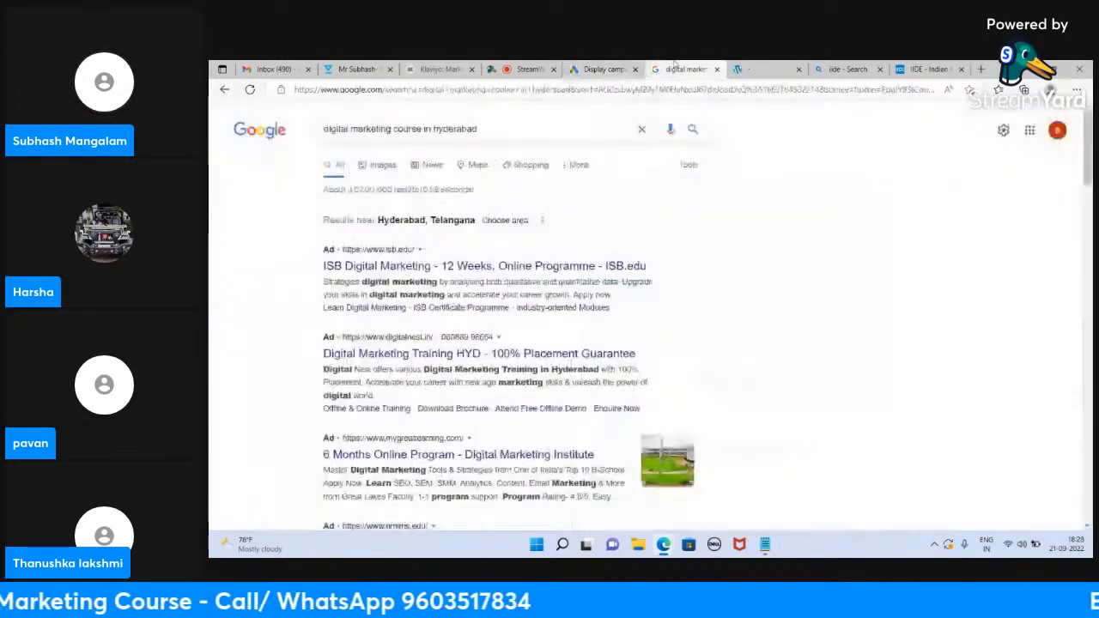
left_click(535, 91)
type("canva")
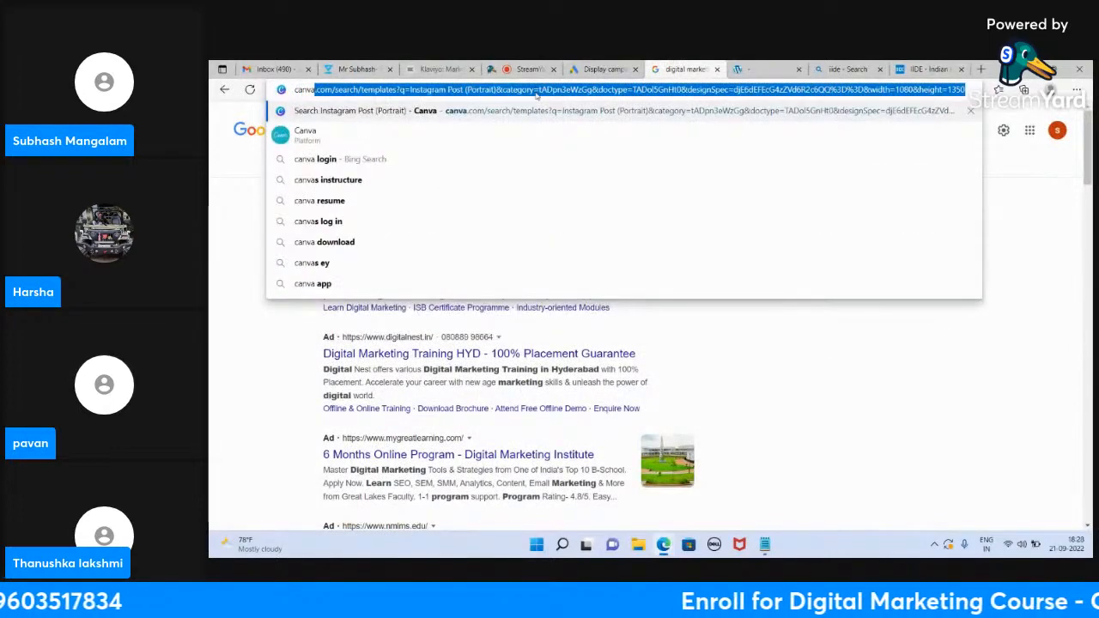
key("Return")
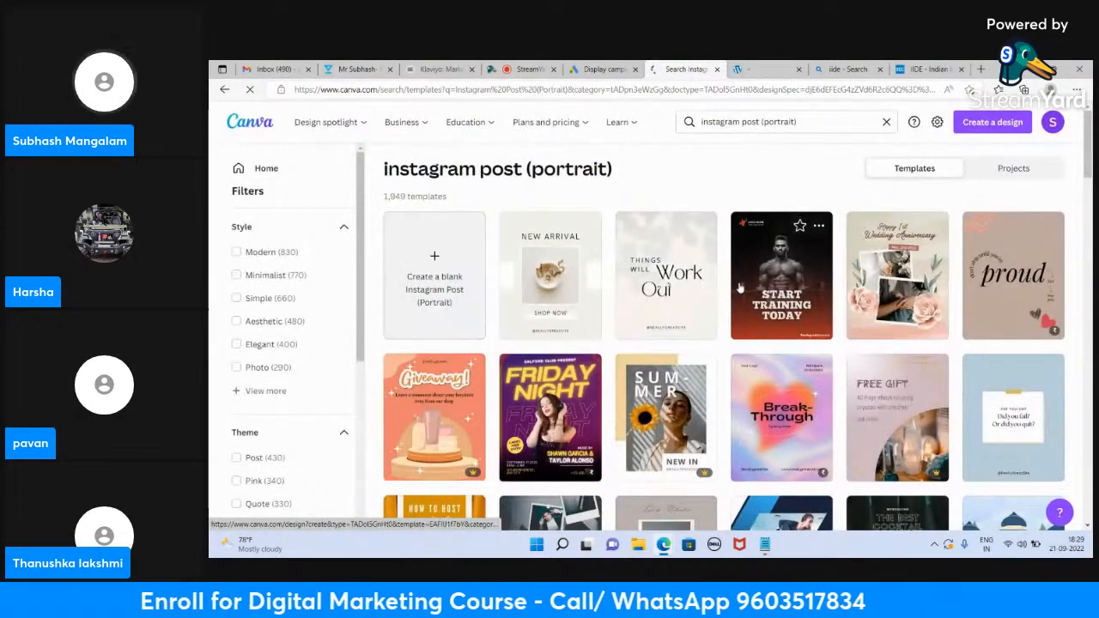
left_click(886, 122)
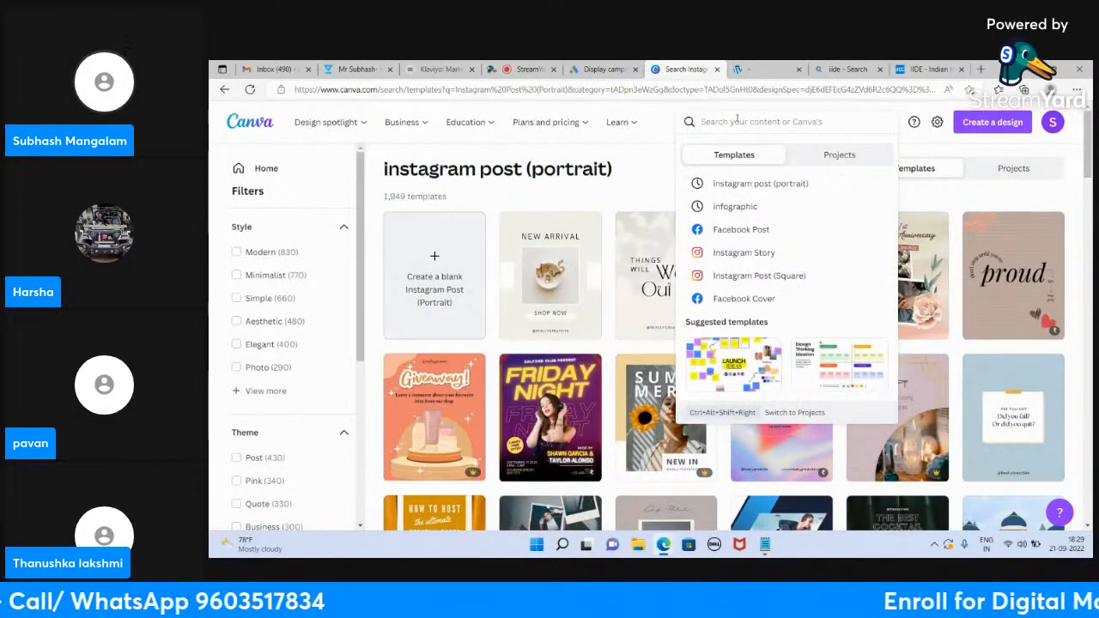
Step: Open Google in place of the material.odmt.in page and search for "google ads display ads sizes"
key("ctrl+Tab")
left_click(594, 83)
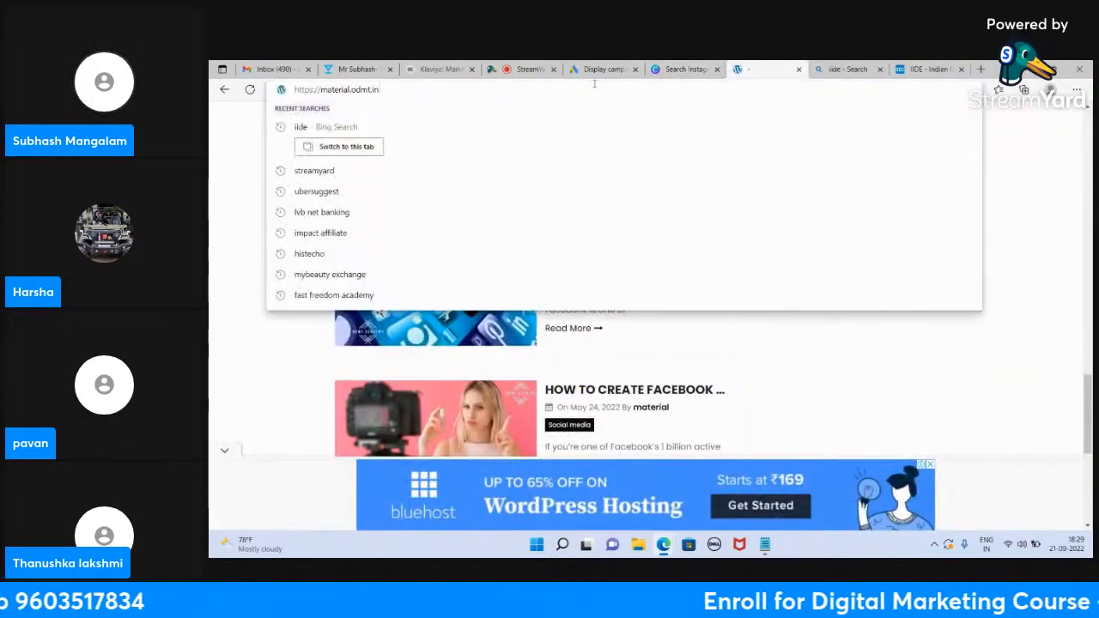
type("googl")
key("BackSpace")
key("BackSpace")
key("BackSpace")
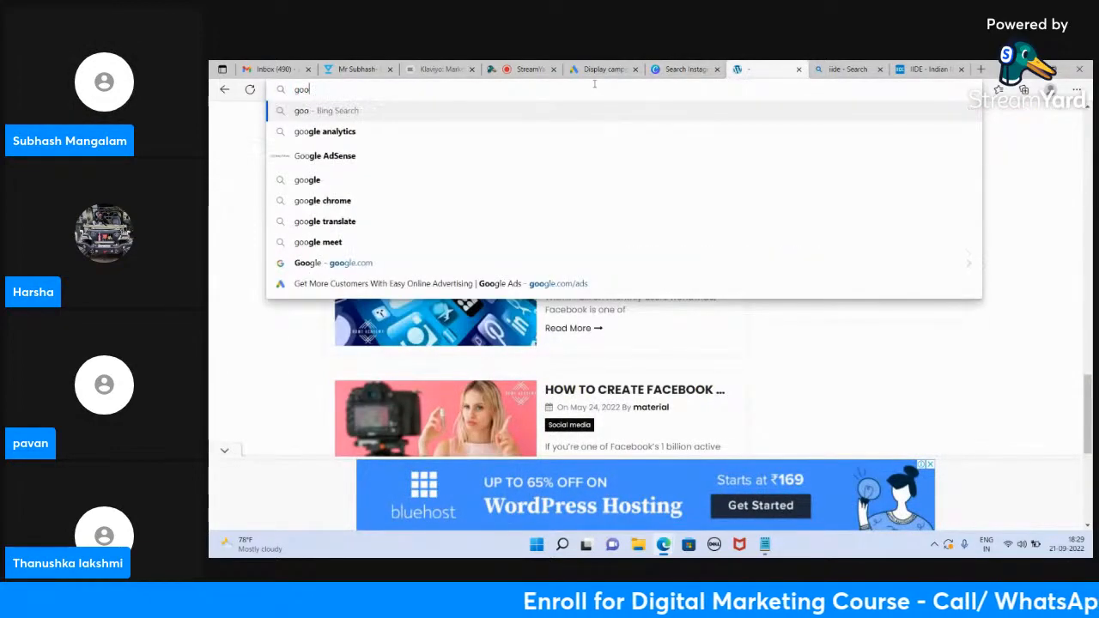
key("Return")
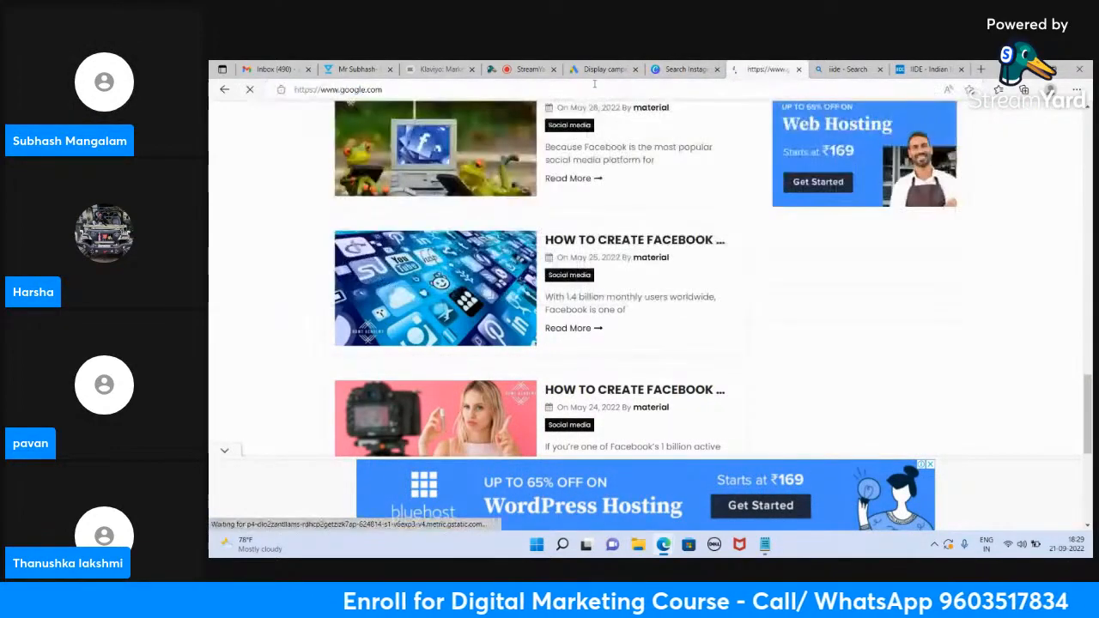
type("google ads")
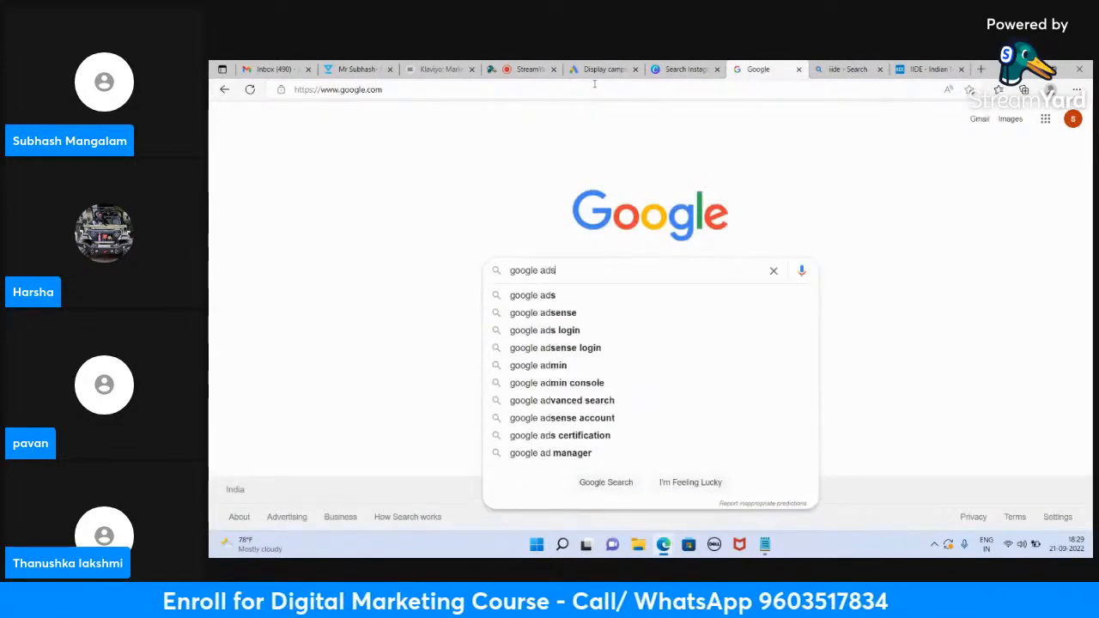
type(" display")
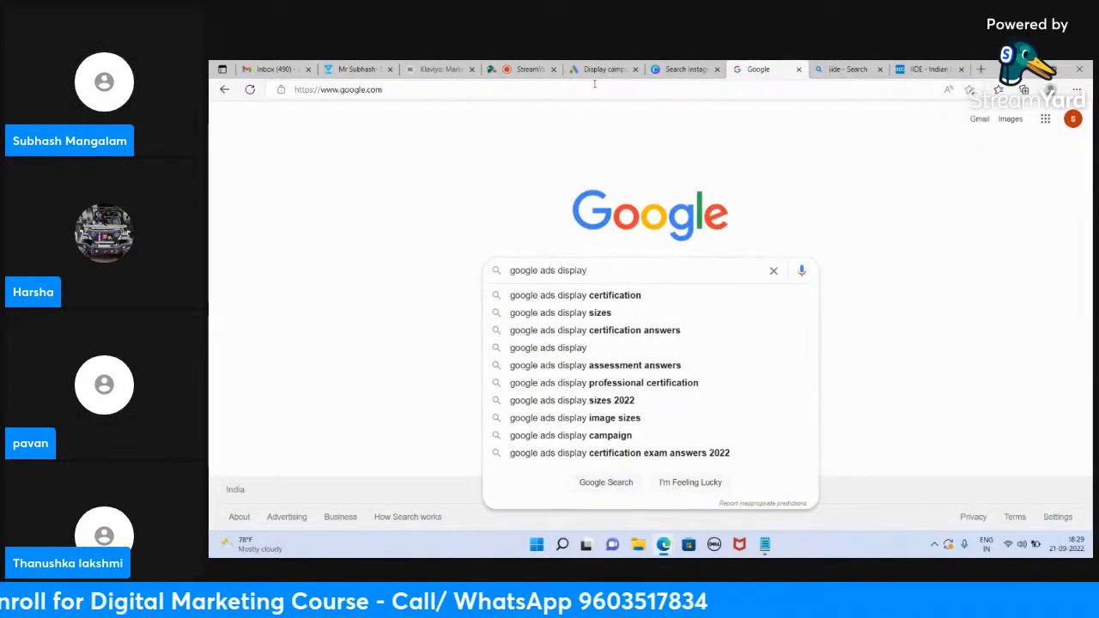
type(" ads")
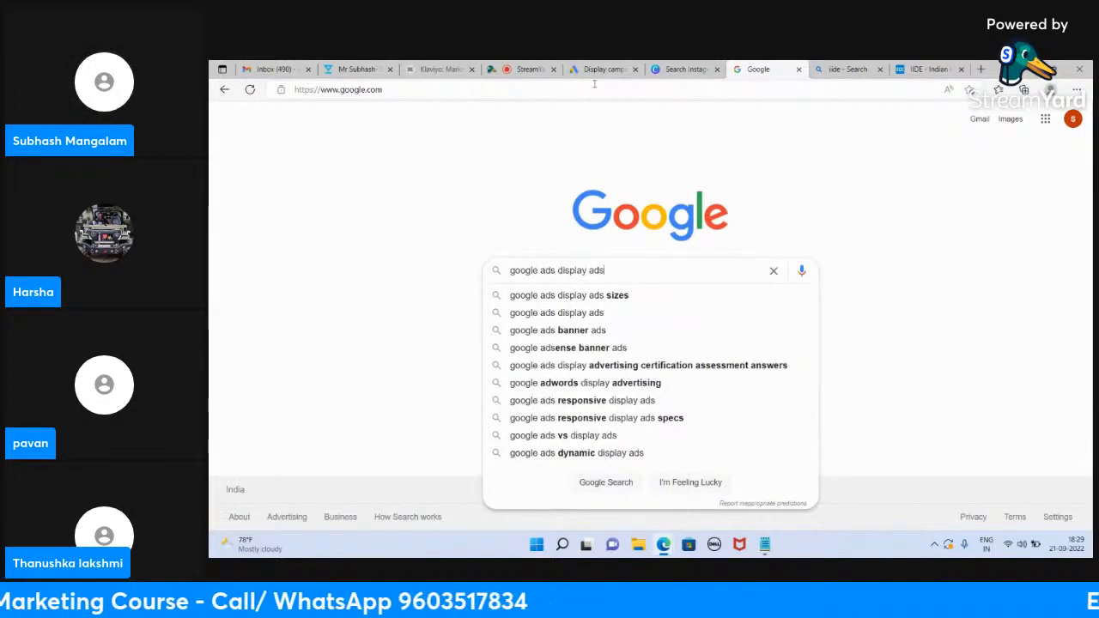
key("Down")
key("Return")
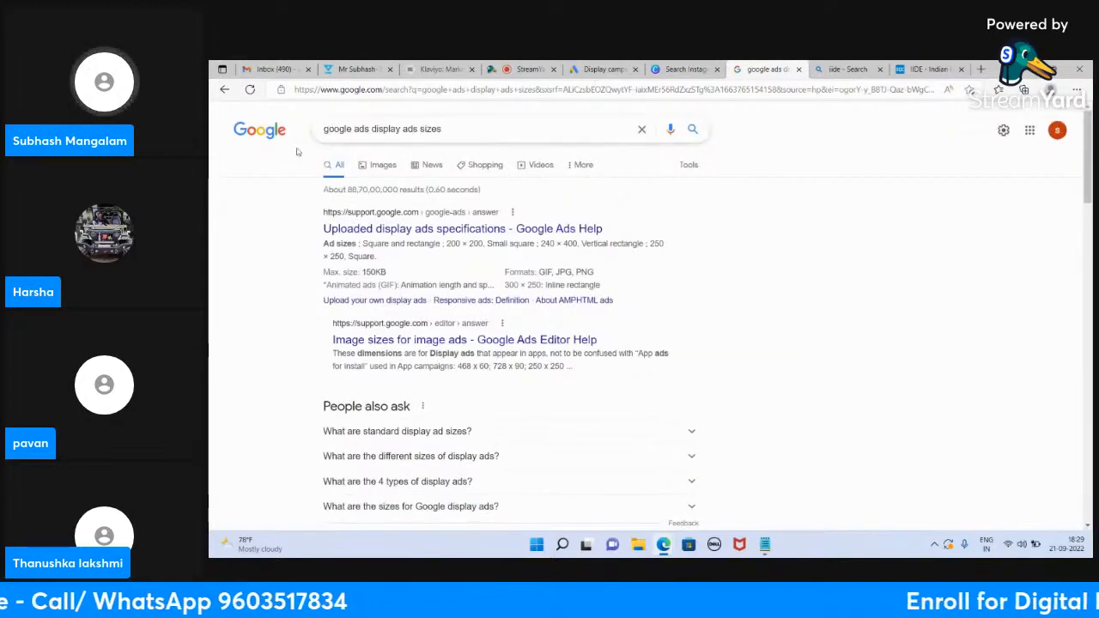
Step: Open the Google Ads Help article on uploaded display ads specifications and examine its regional ad sizes and HTML5 requirements
left_click(400, 231)
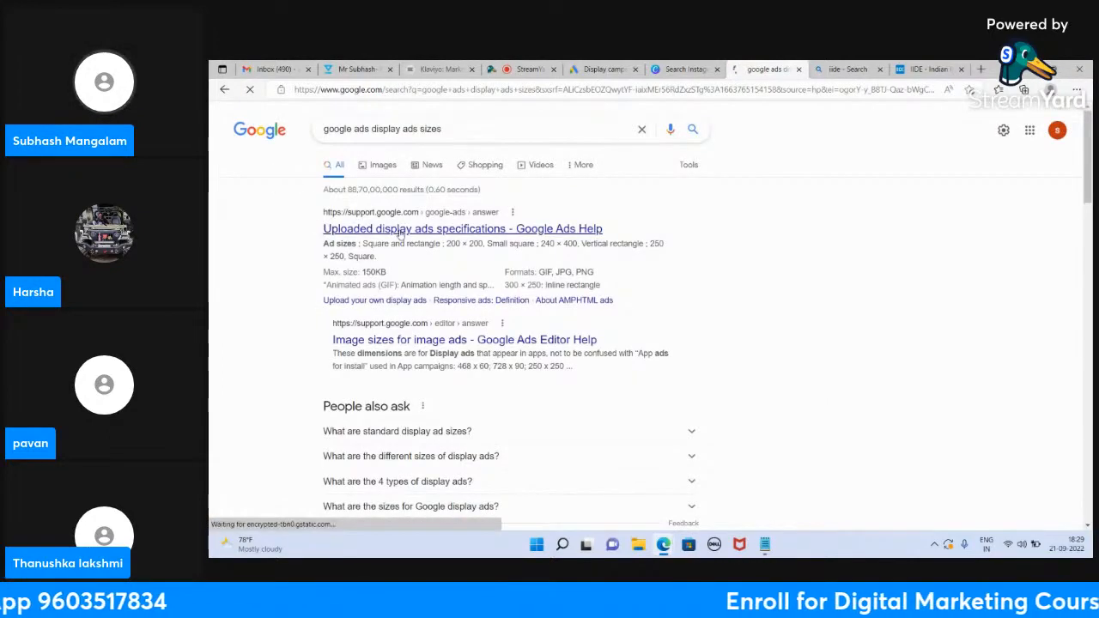
scroll(509, 311, "down", 5)
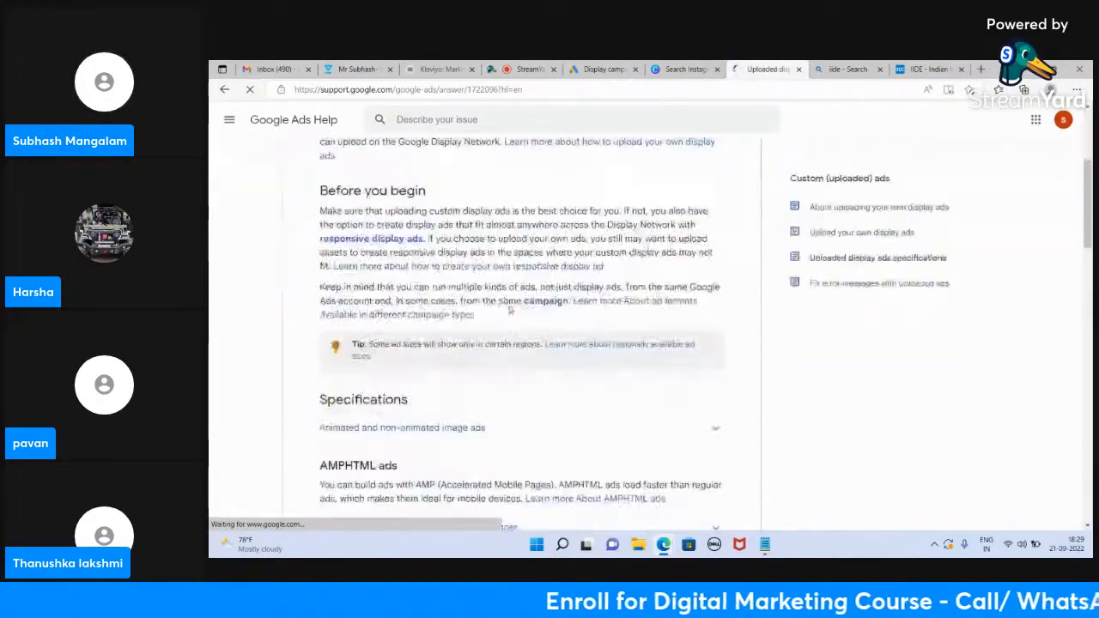
scroll(510, 311, "down", 10)
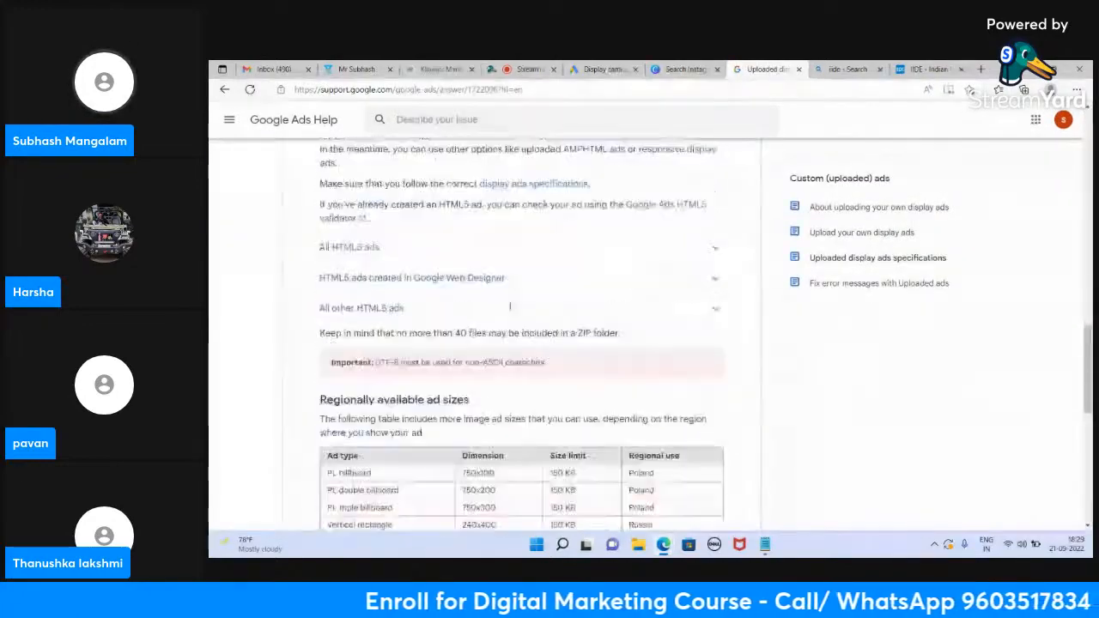
scroll(510, 306, "down", 2)
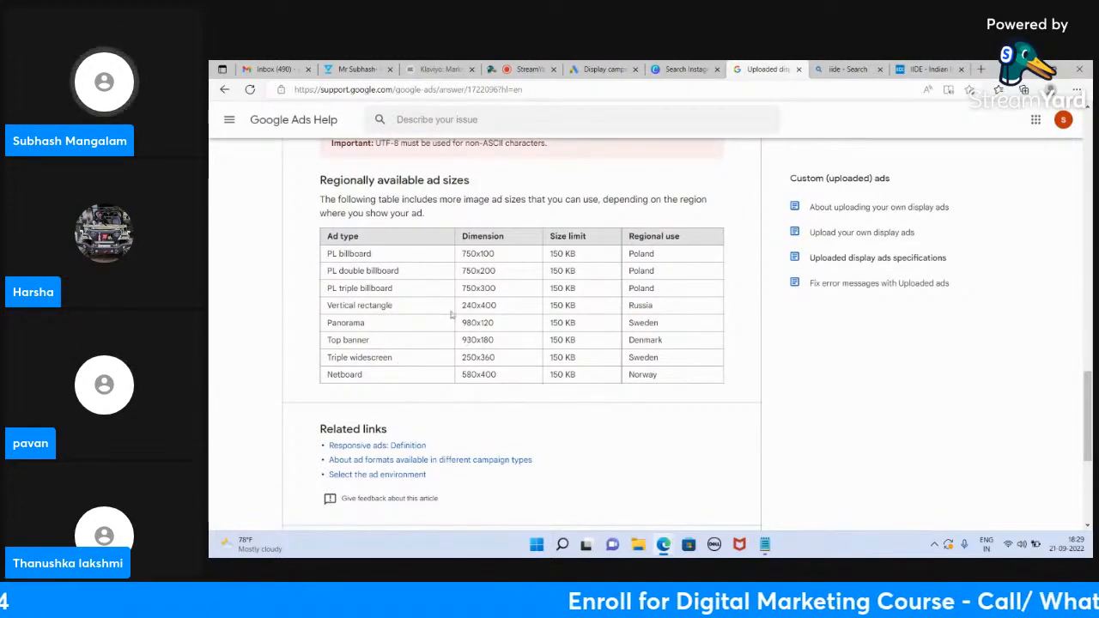
scroll(504, 319, "up", 2)
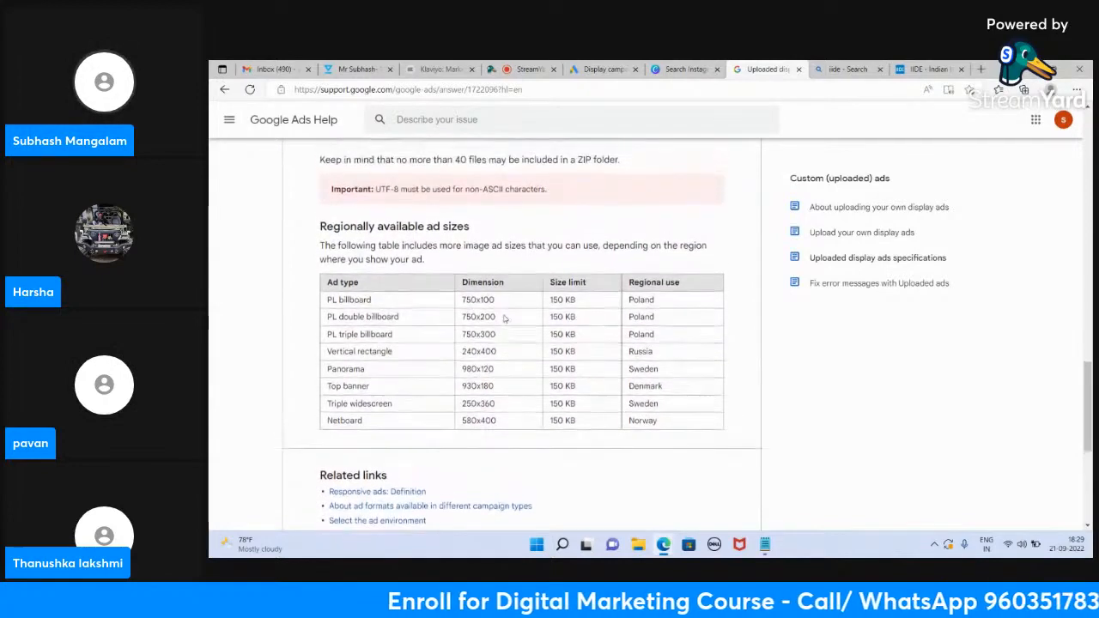
scroll(504, 320, "up", 1)
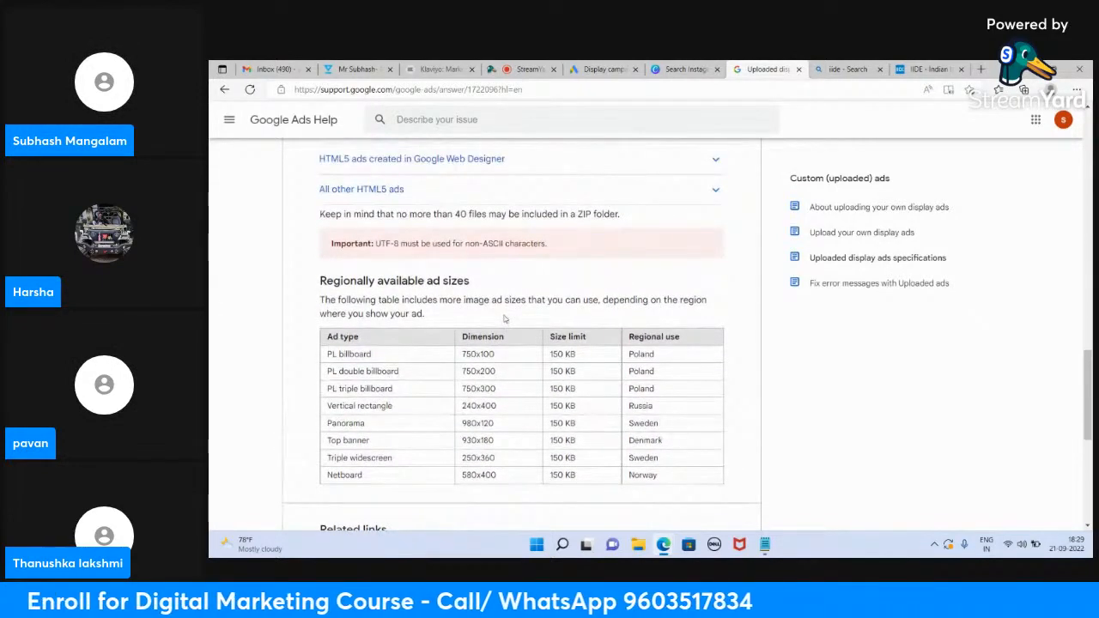
scroll(503, 319, "up", 3)
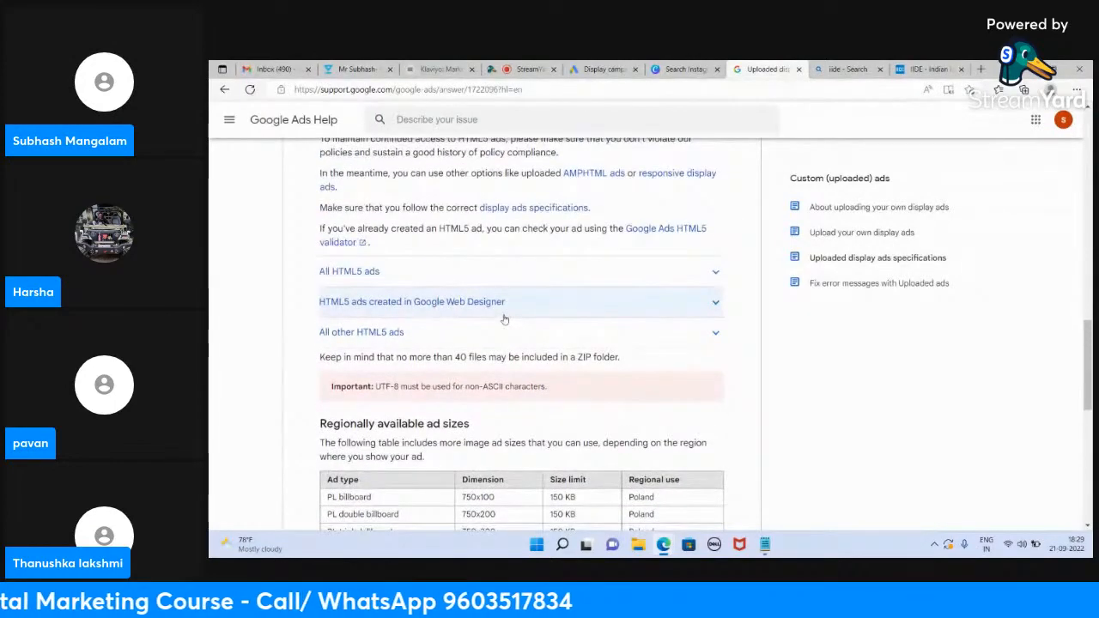
scroll(504, 320, "up", 2)
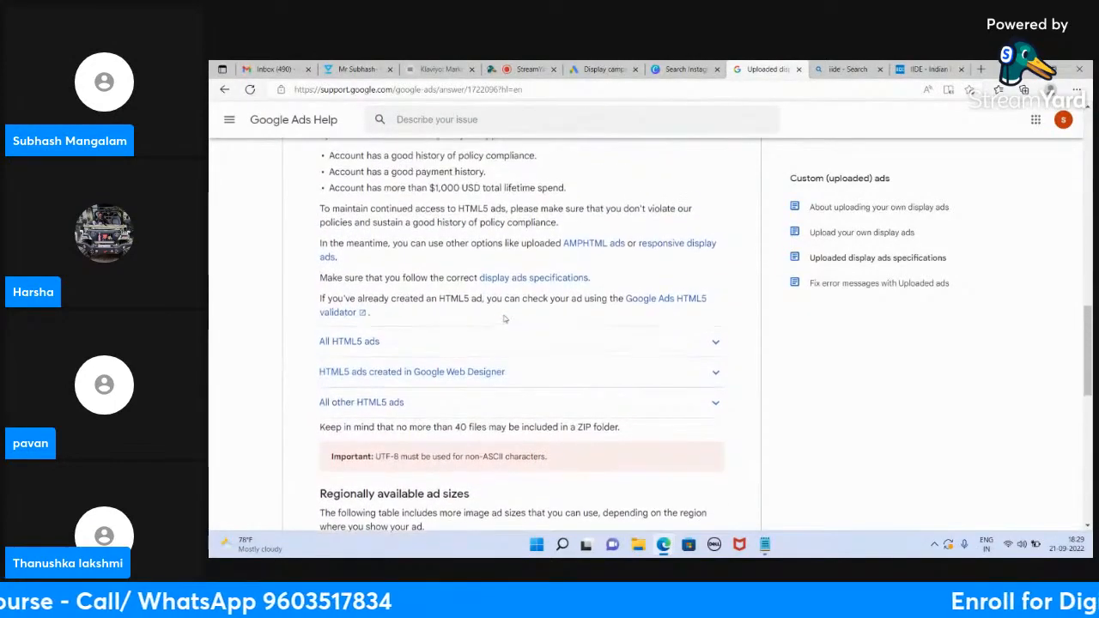
scroll(504, 320, "up", 1)
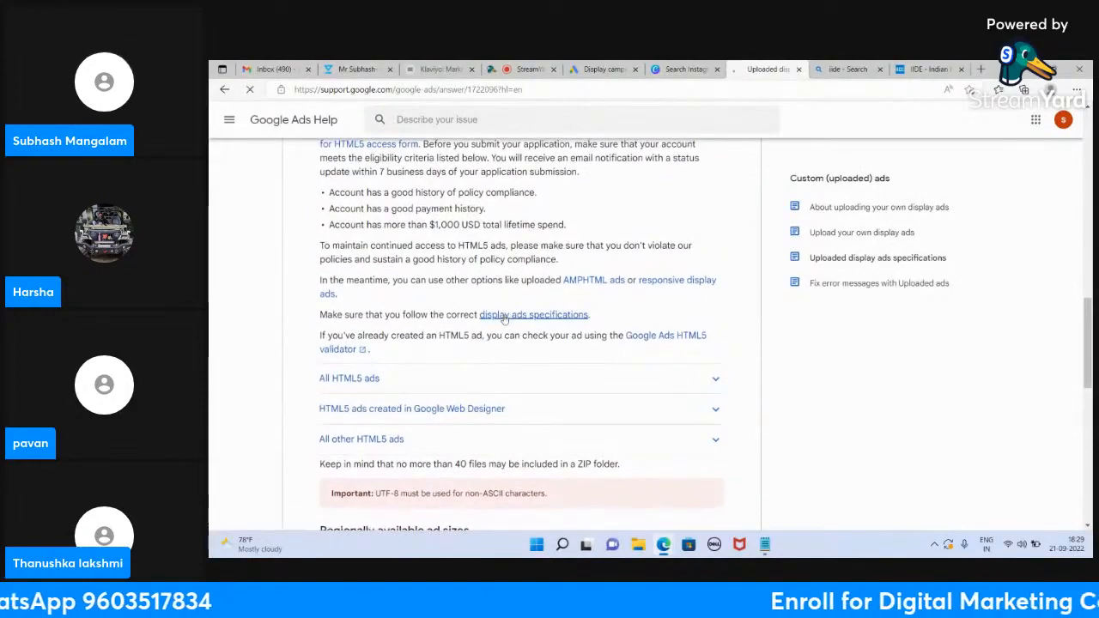
Step: Follow the article's display ads specifications link and look through the page to the table of regionally available ad sizes
left_click(504, 317)
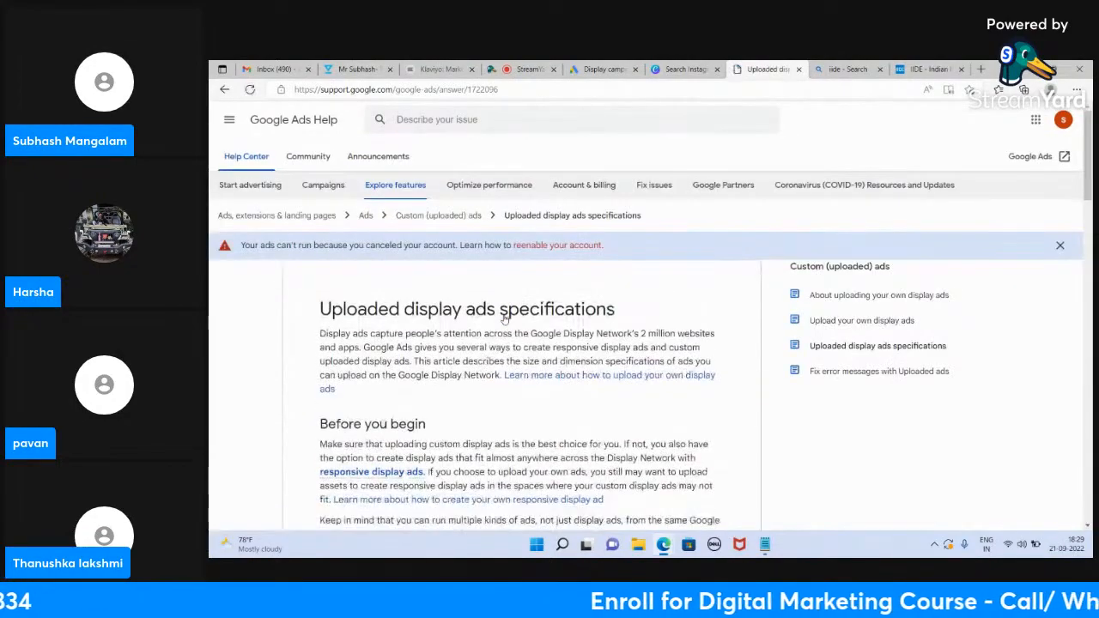
scroll(504, 319, "down", 5)
scroll(504, 319, "down", 8)
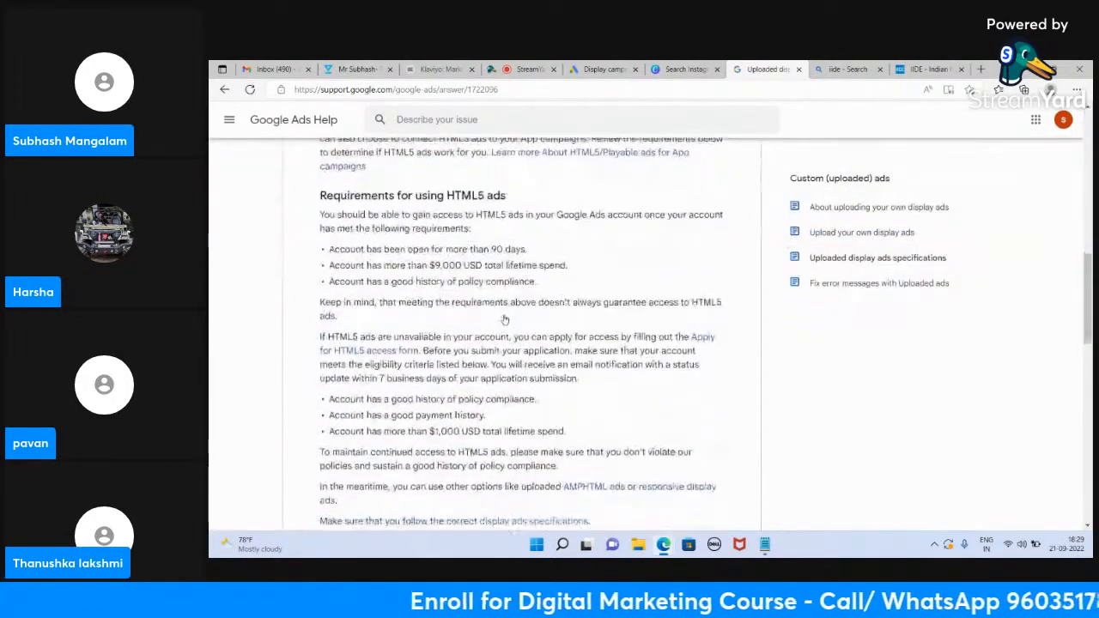
scroll(504, 320, "down", 2)
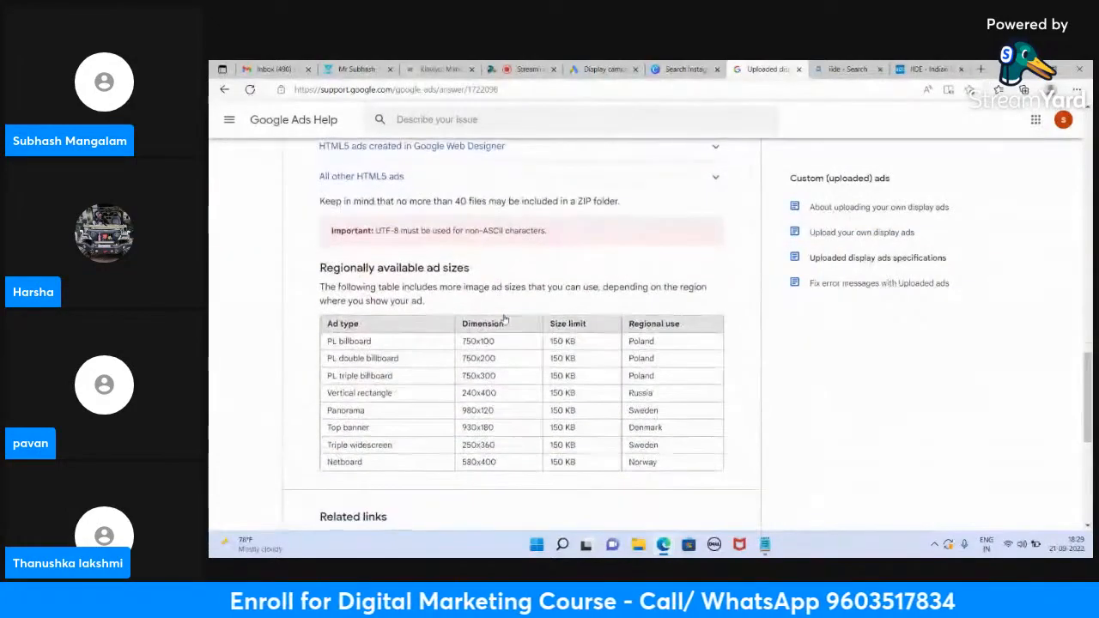
Step: Review the Uploaded display ads specifications article, from its introduction through the image, AMPHTML and HTML5 ad specifications
scroll(504, 319, "up", 2)
scroll(504, 318, "up", 12)
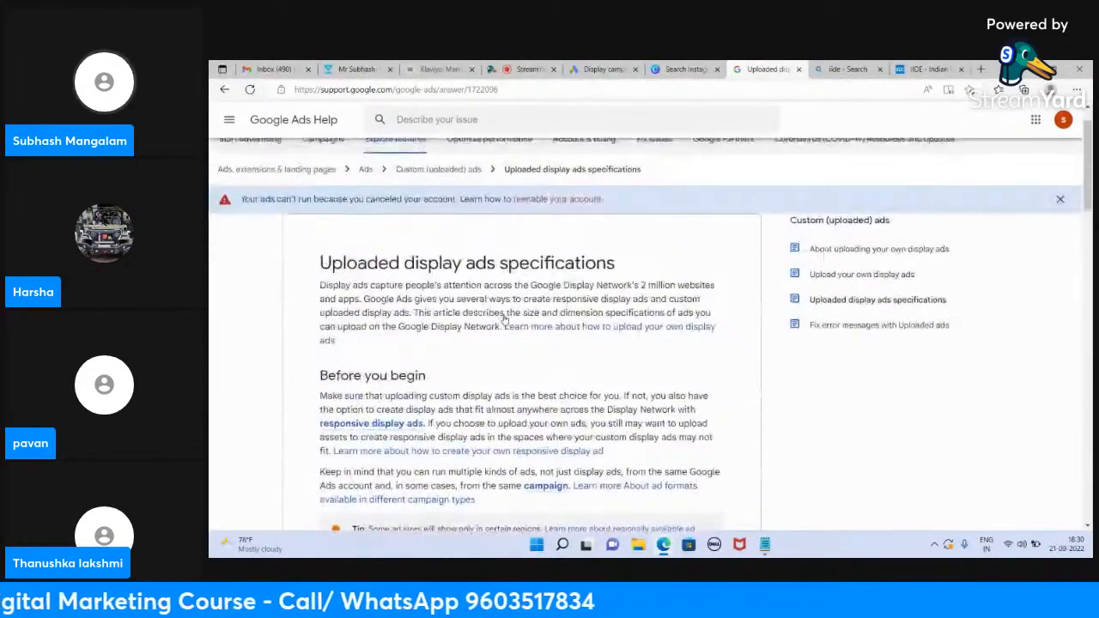
scroll(503, 318, "down", 1)
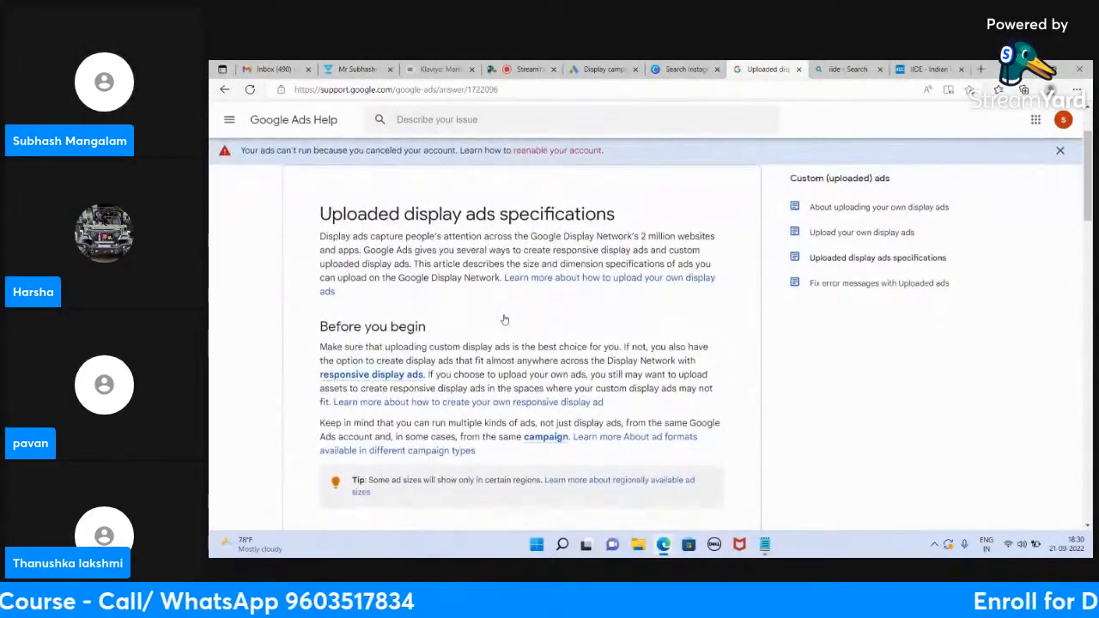
scroll(504, 320, "down", 1)
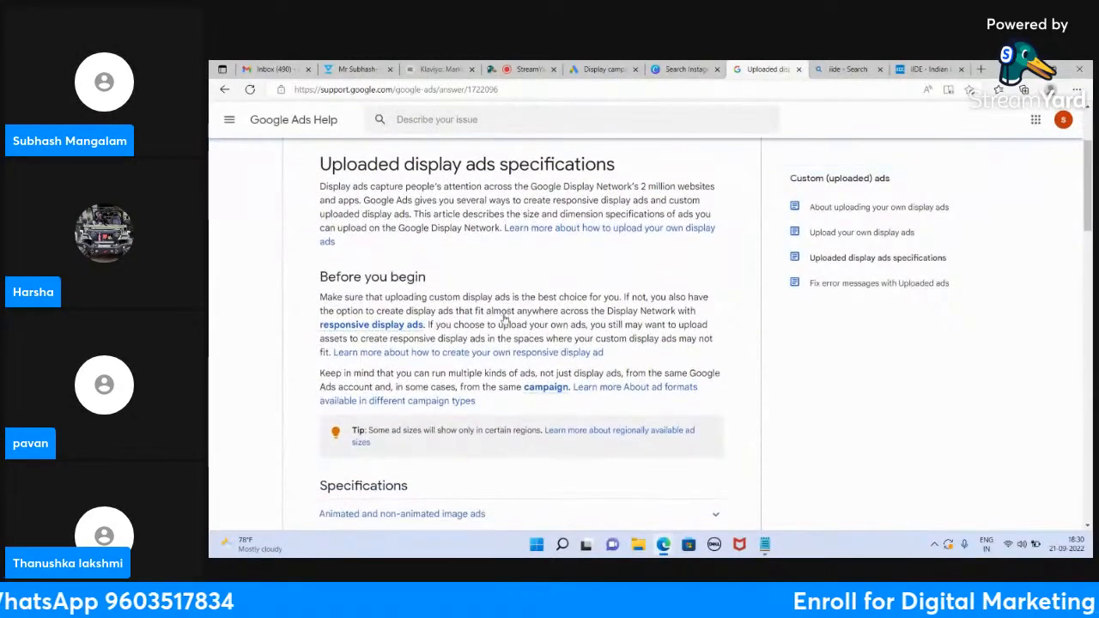
scroll(610, 318, "down", 2)
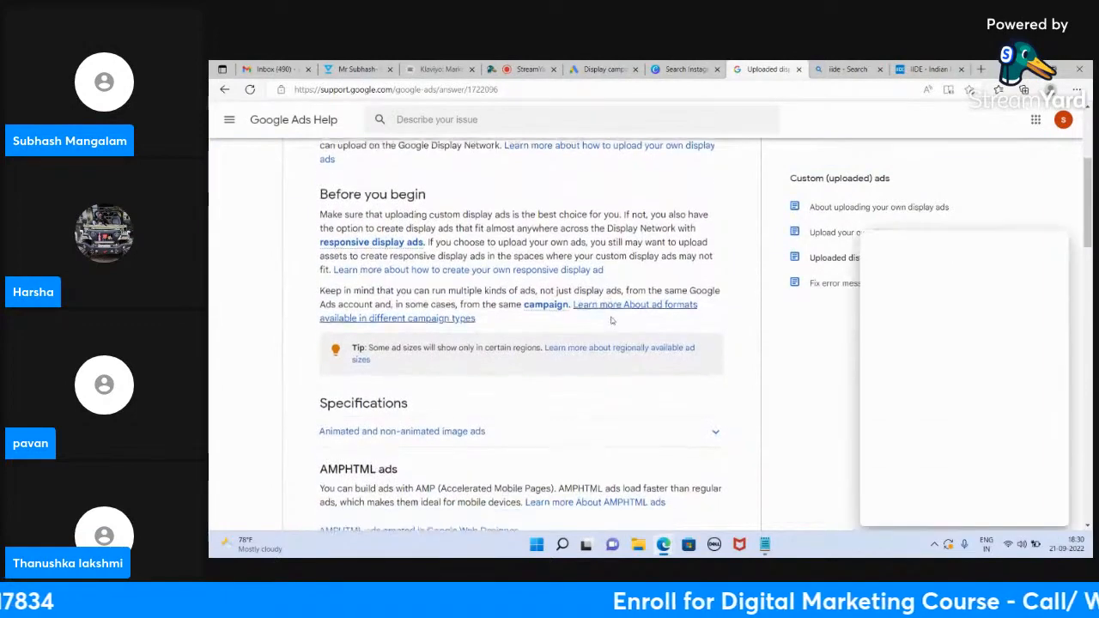
scroll(611, 320, "down", 1)
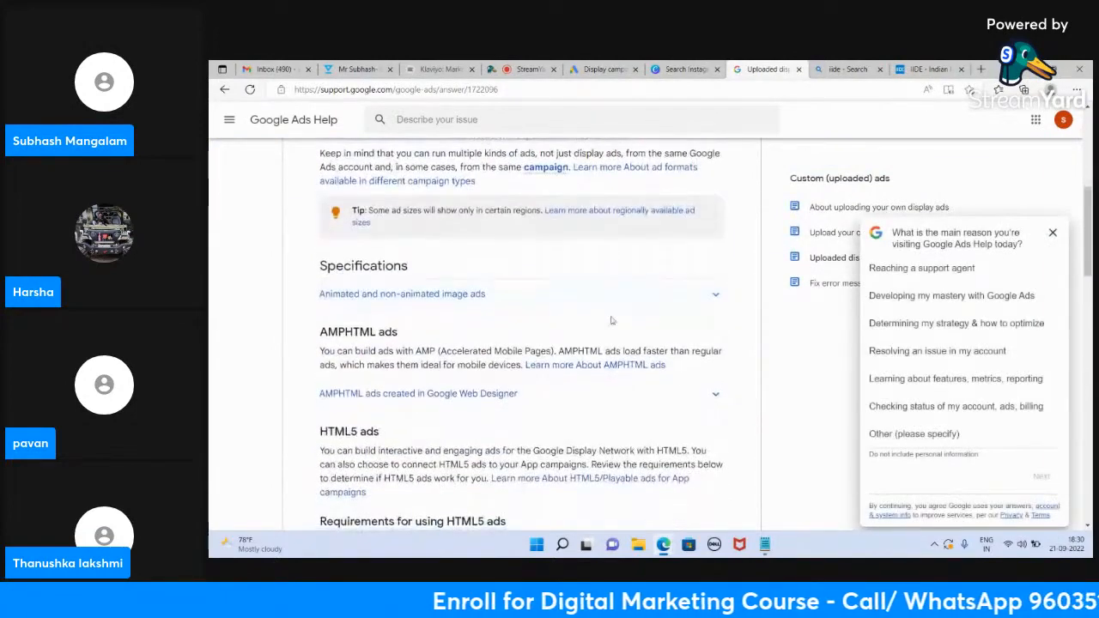
scroll(612, 317, "down", 1)
scroll(611, 318, "up", 6)
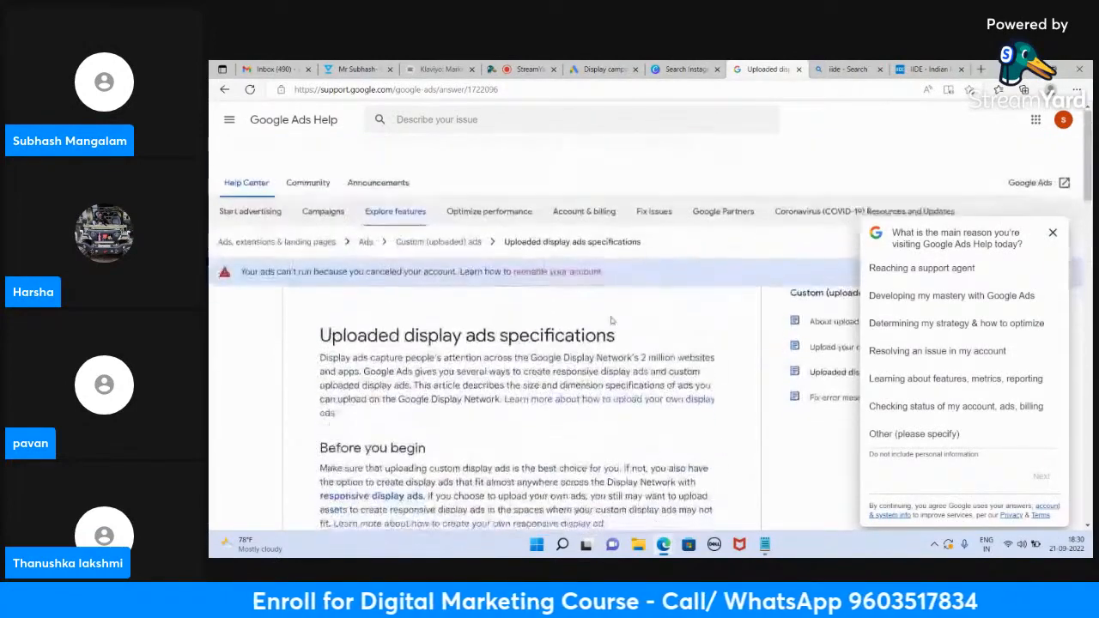
Step: Return to the "google ads display ads sizes" results and open the Top 10 Most Popular Google Display Ad Sizes Plus Examples article
left_click(223, 90)
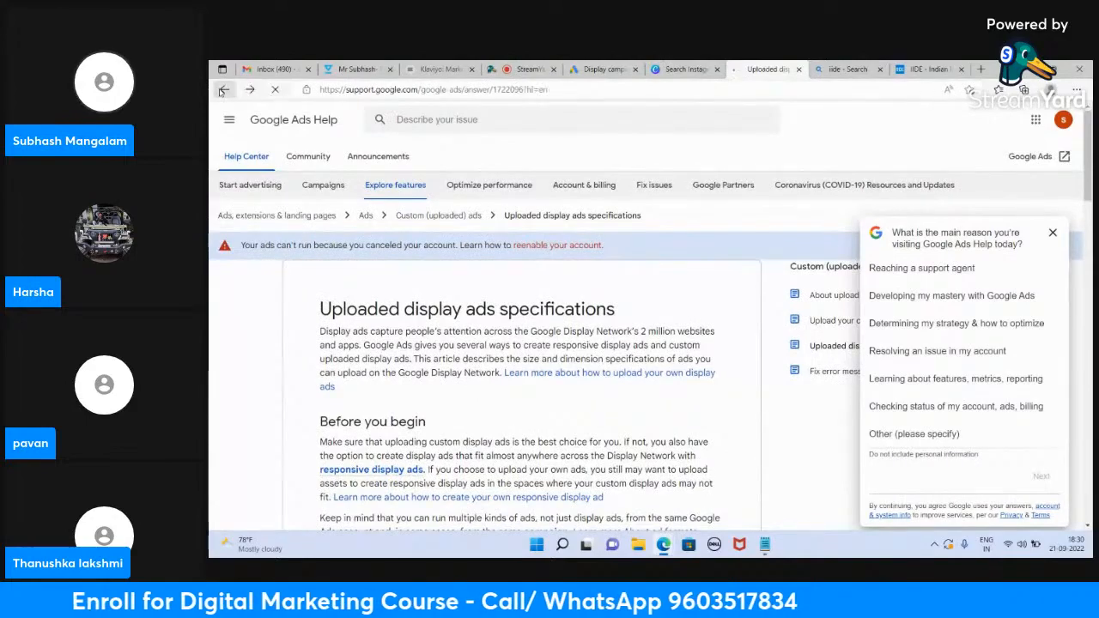
left_click(224, 90)
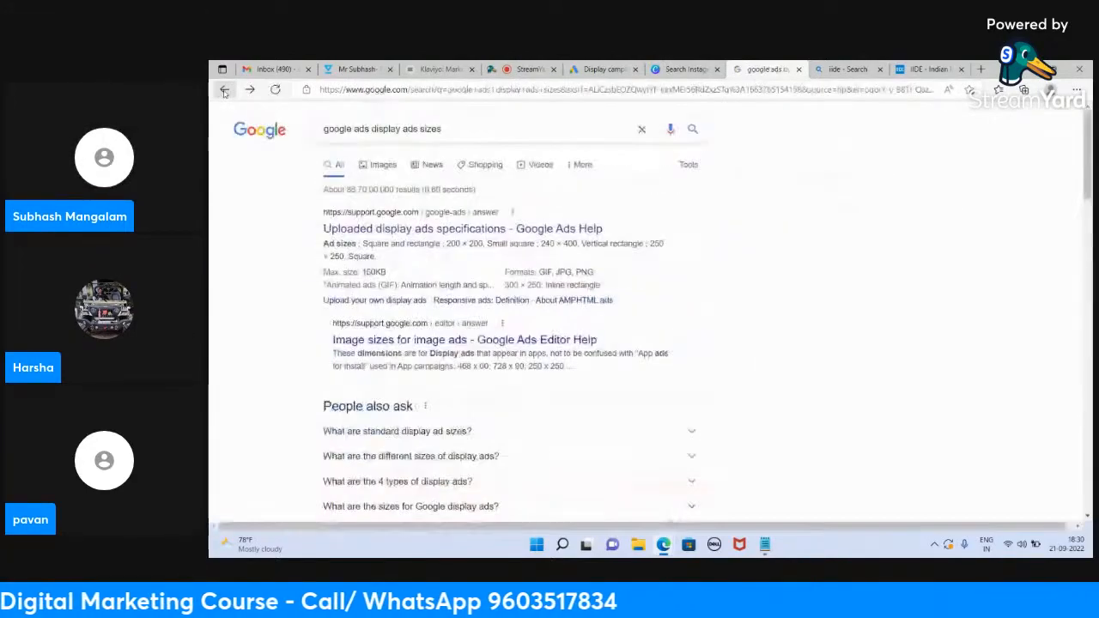
scroll(556, 304, "down", 1)
scroll(556, 303, "down", 2)
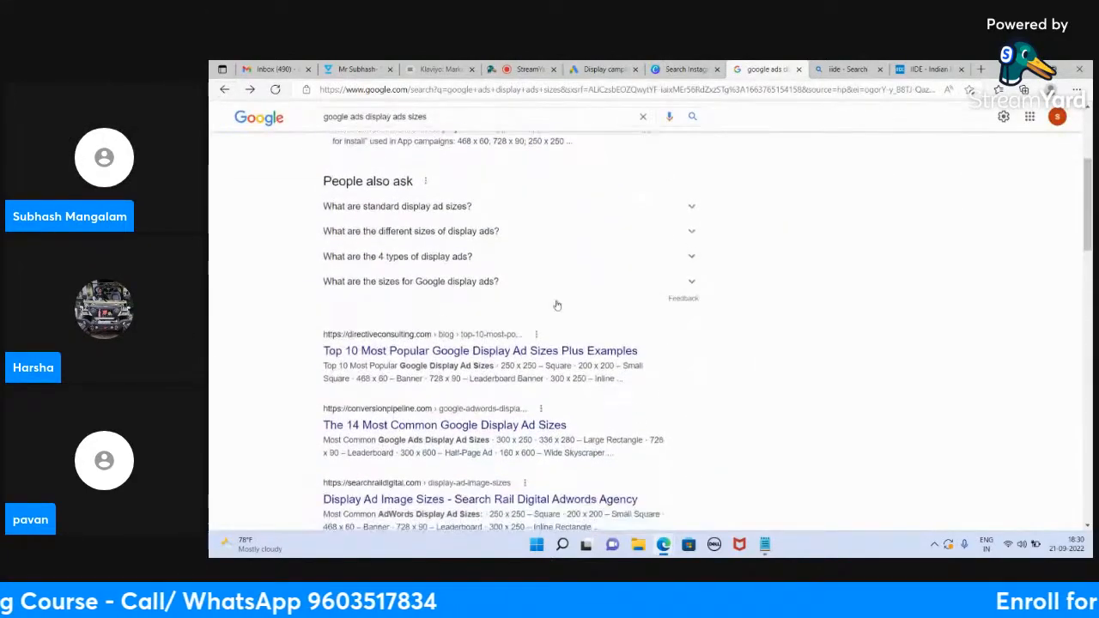
left_click(559, 352)
Step: Switch to StreamYard, add the remaining participant to the live stream and return to the ad sizes article
left_click(524, 69)
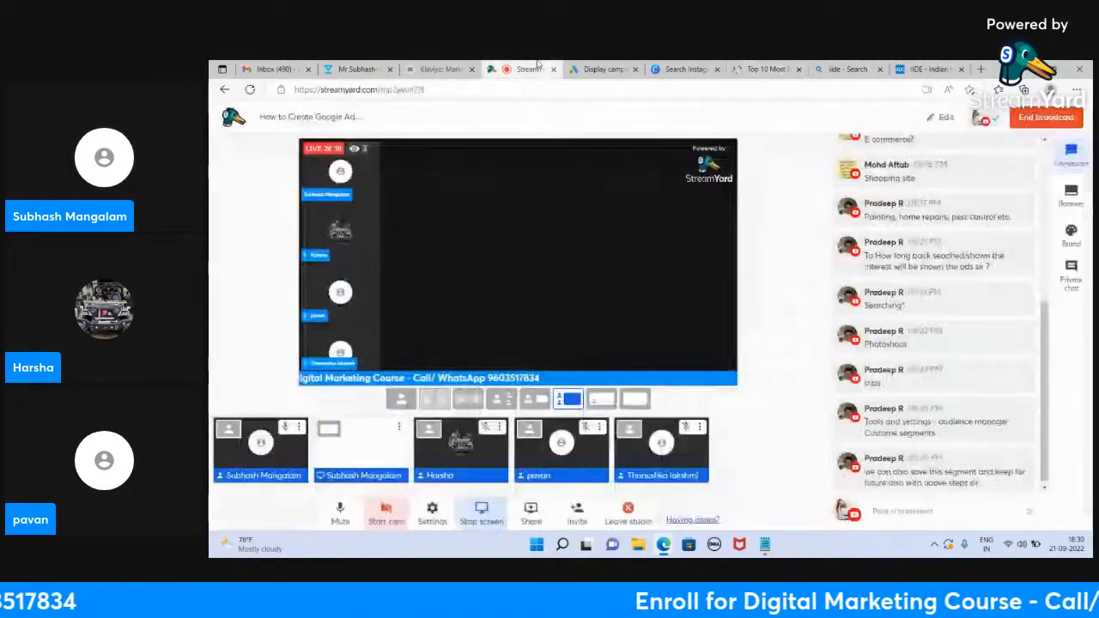
left_click(663, 440)
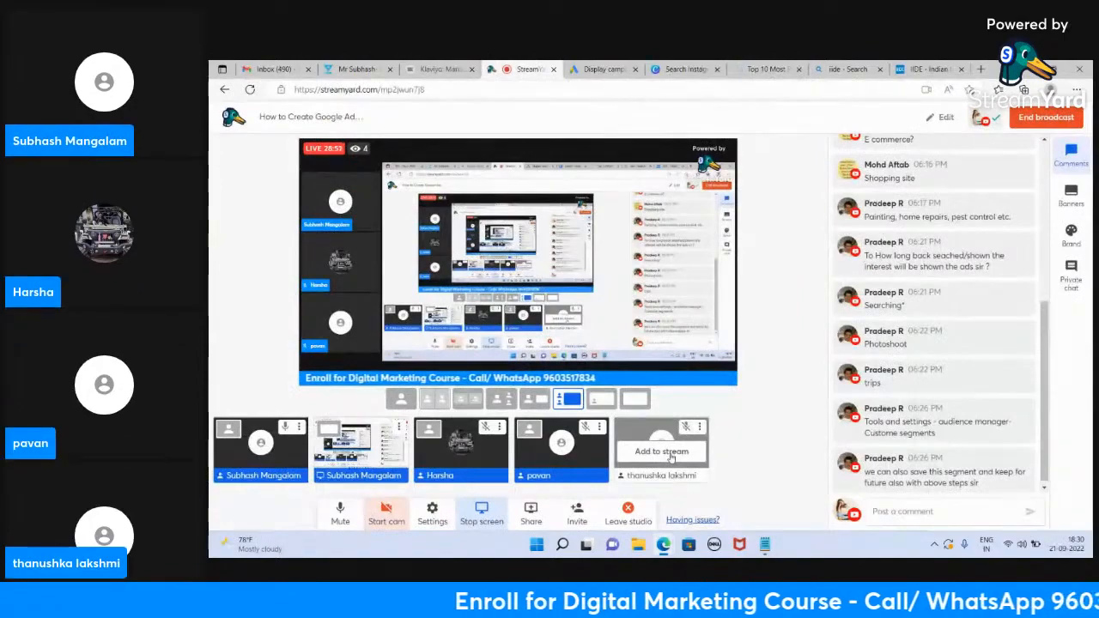
left_click(777, 69)
Step: Look through the article's ten most popular display ad sizes, from the 250 x 250 square to the 970 x 90 large leaderboard
scroll(679, 324, "down", 5)
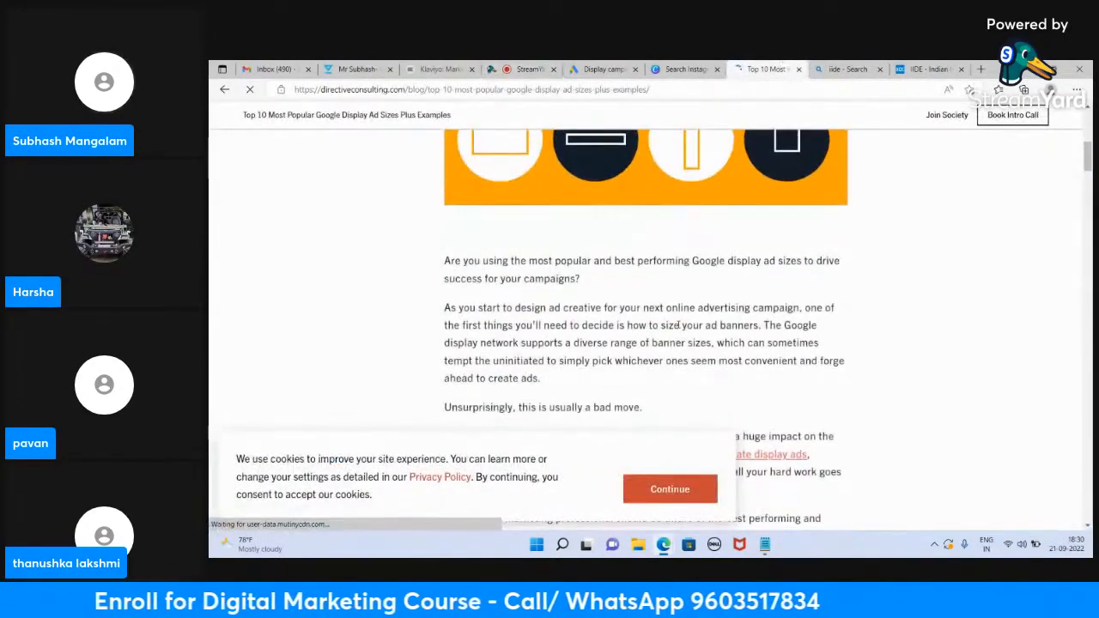
scroll(679, 325, "down", 10)
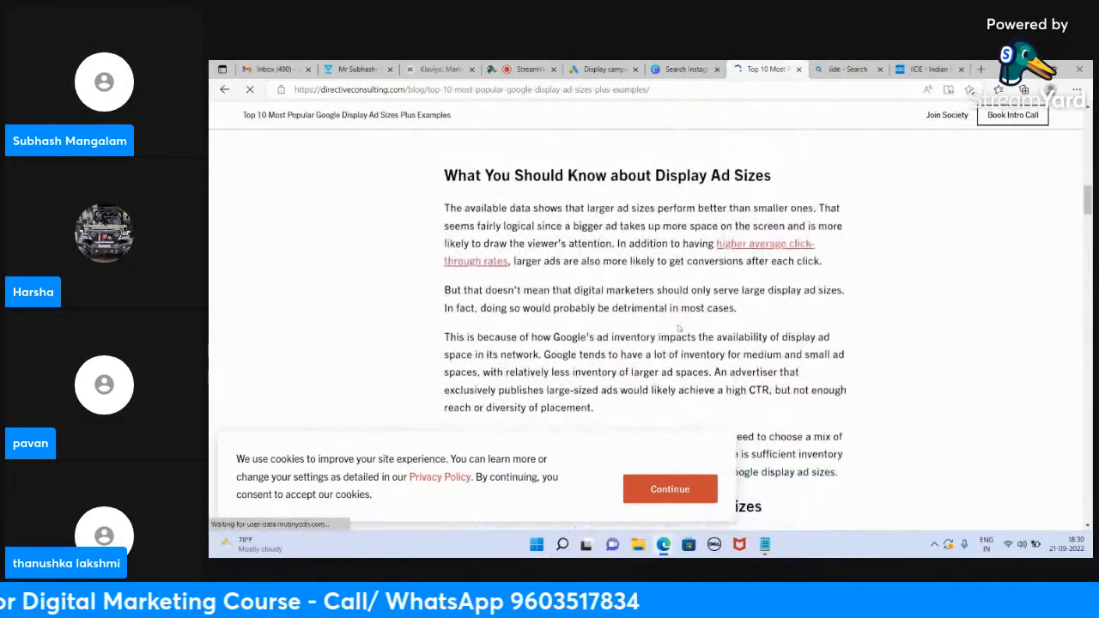
scroll(678, 328, "down", 5)
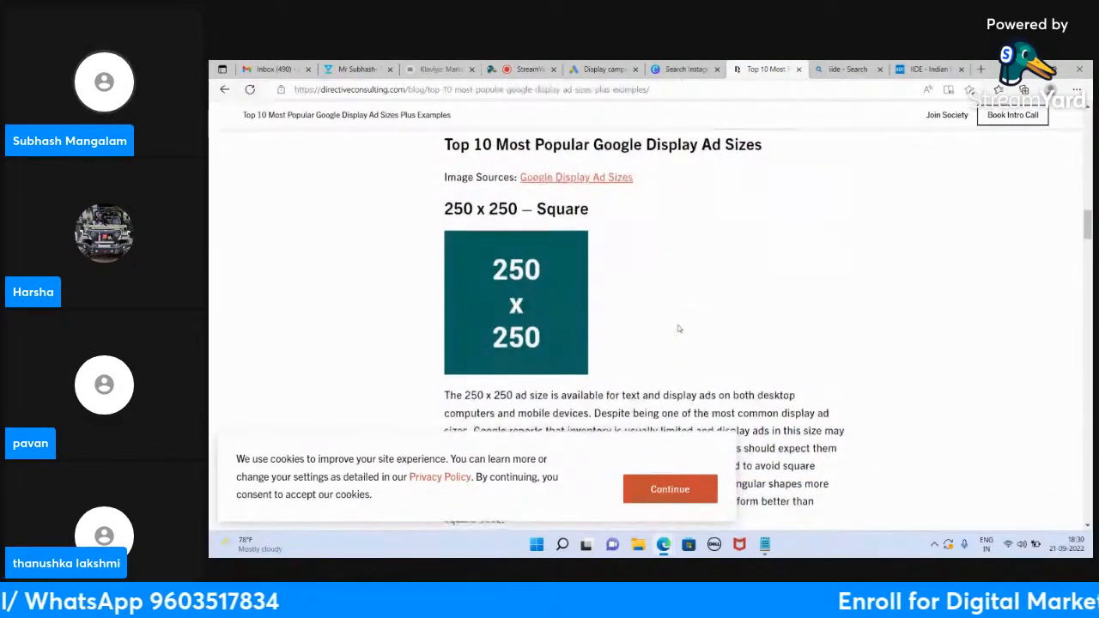
scroll(678, 328, "down", 4)
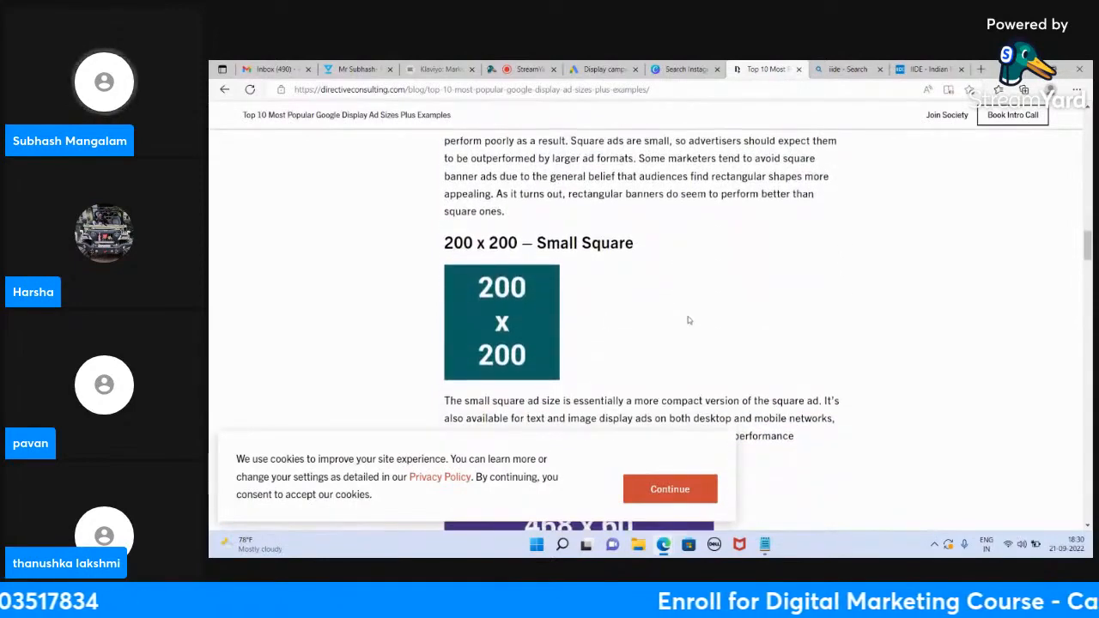
scroll(688, 320, "down", 4)
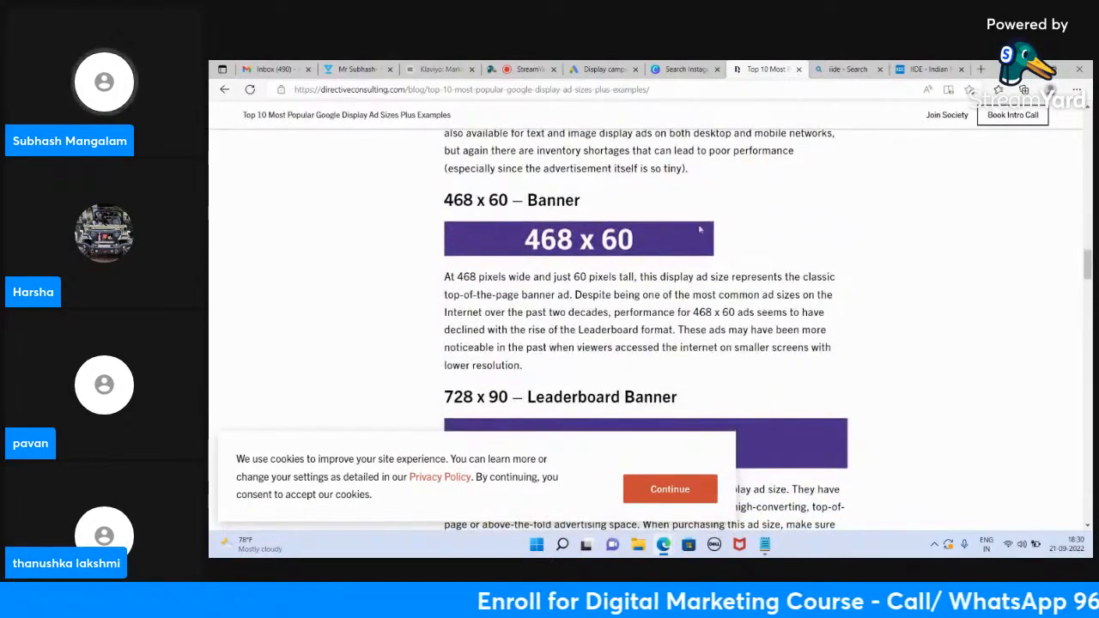
scroll(643, 272, "down", 2)
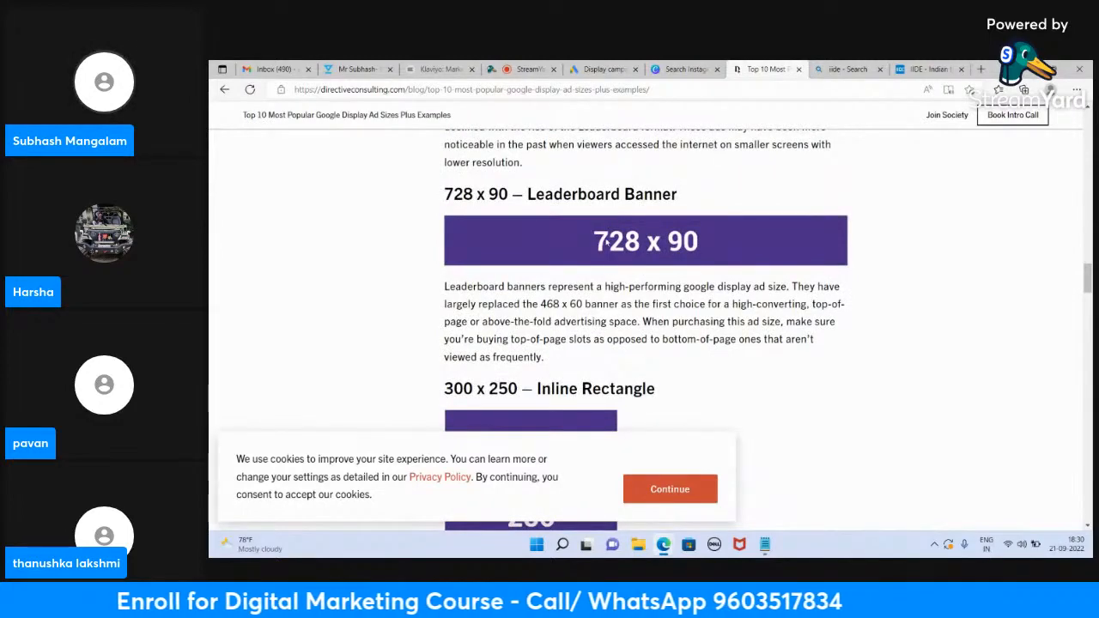
scroll(606, 242, "down", 2)
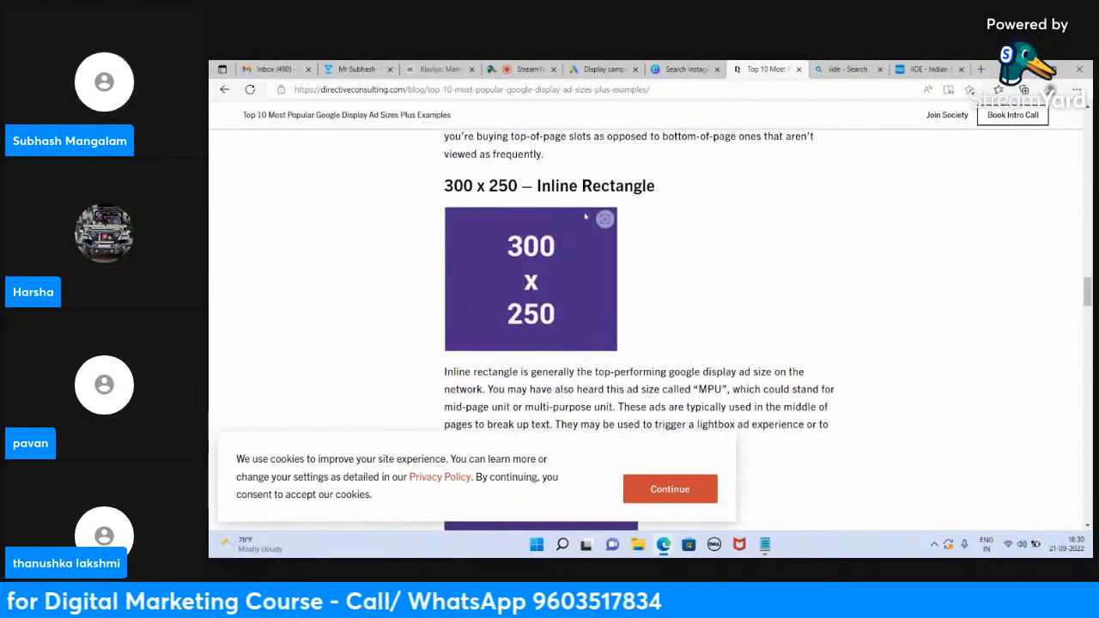
scroll(714, 294, "down", 7)
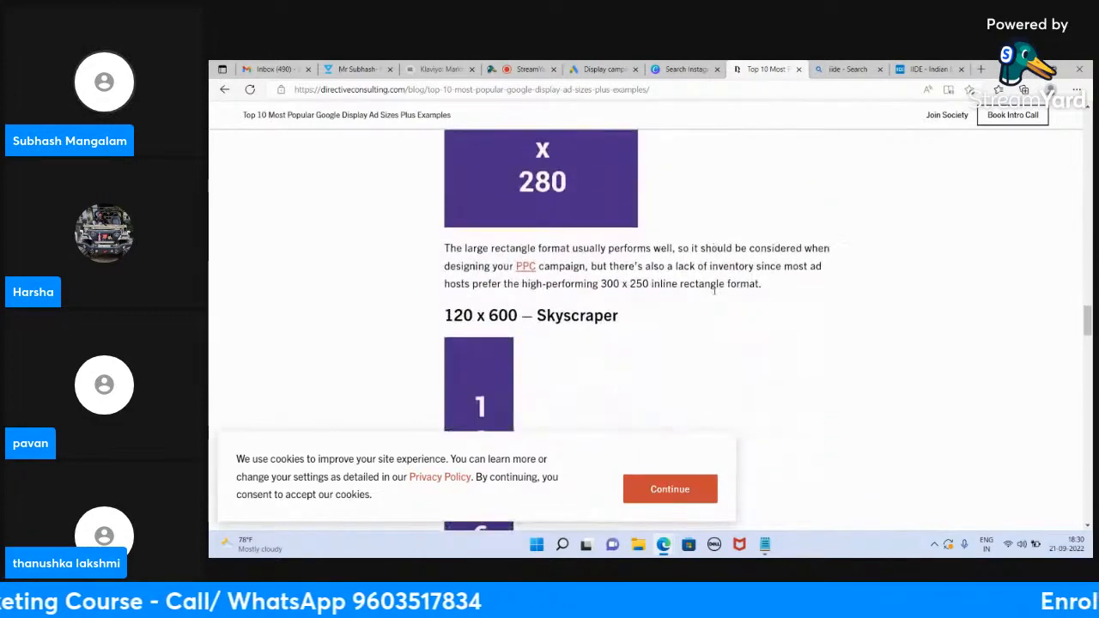
scroll(583, 228, "down", 5)
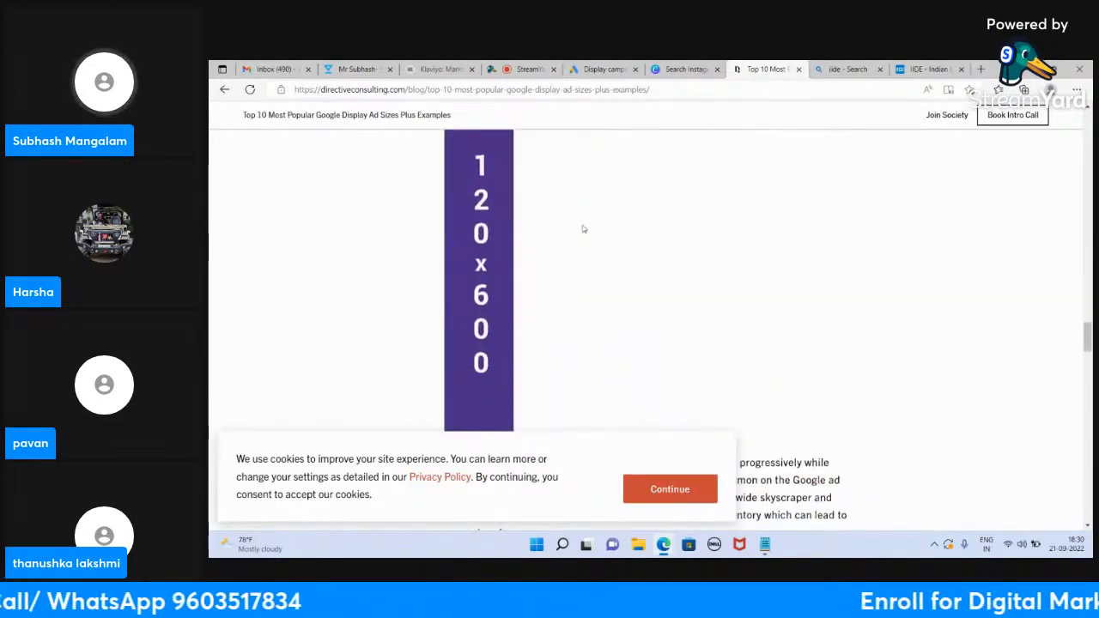
scroll(628, 281, "down", 6)
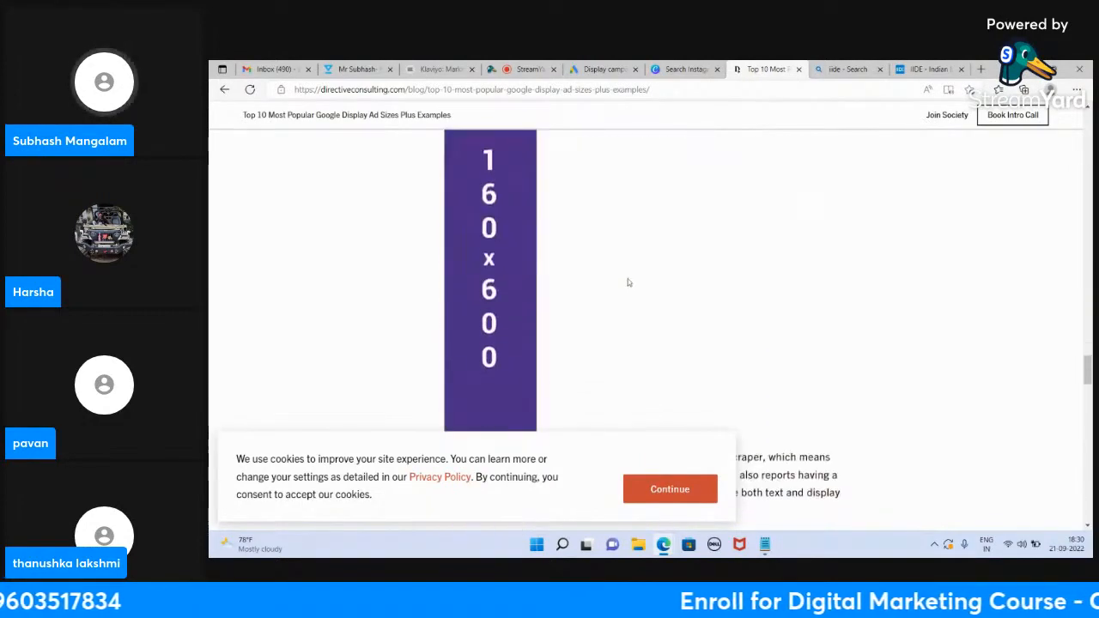
scroll(628, 282, "down", 6)
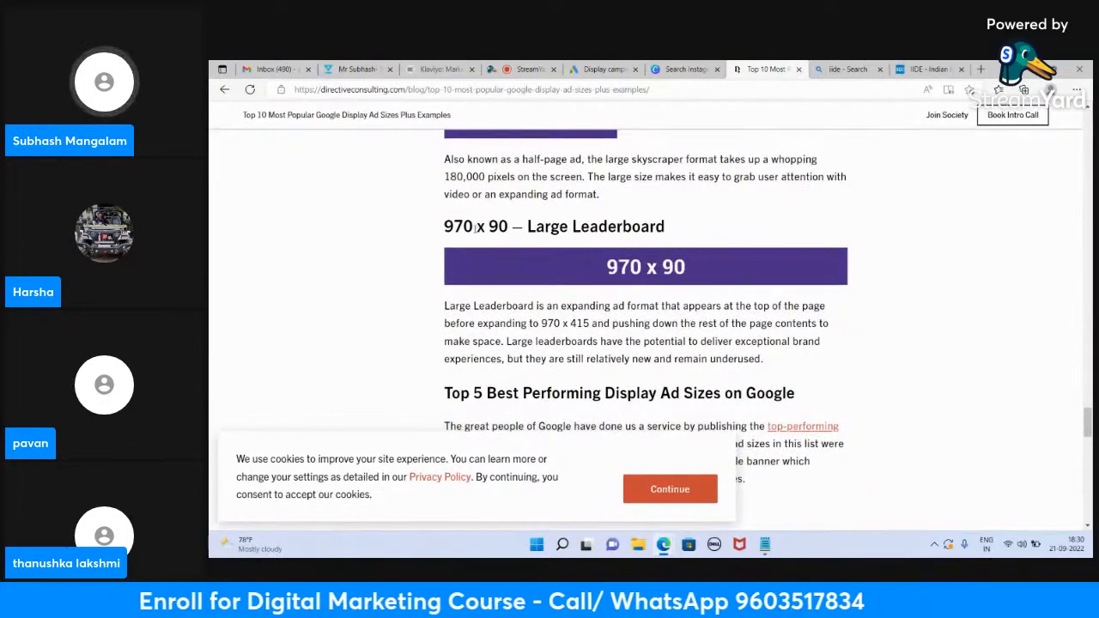
Step: Switch to Canva and create a new custom-size design of 970 x 90 px
left_click(685, 68)
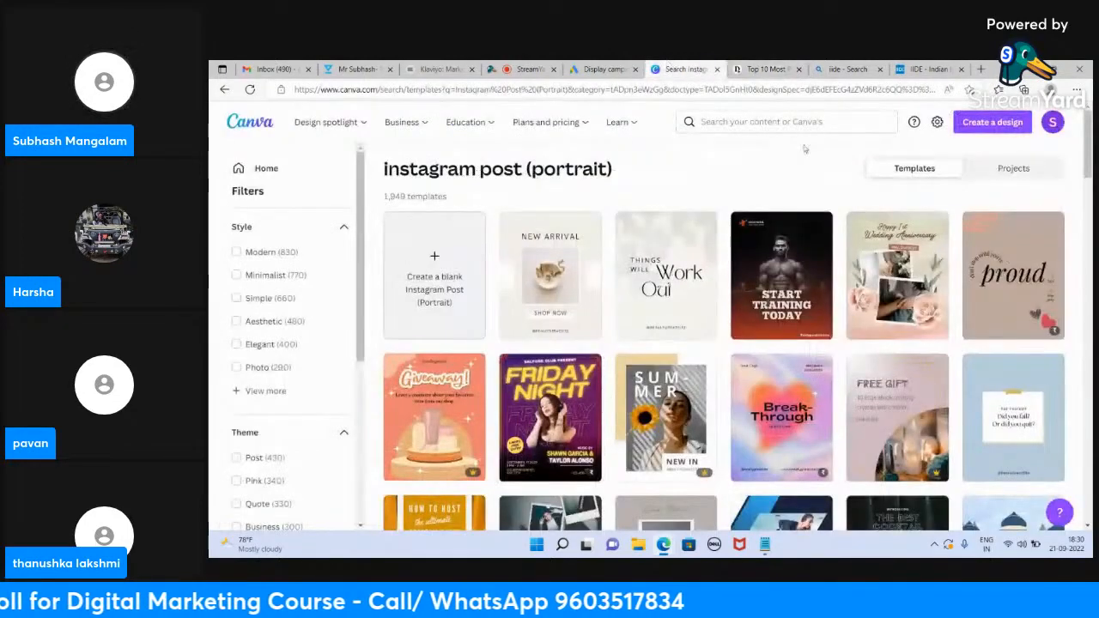
left_click(966, 129)
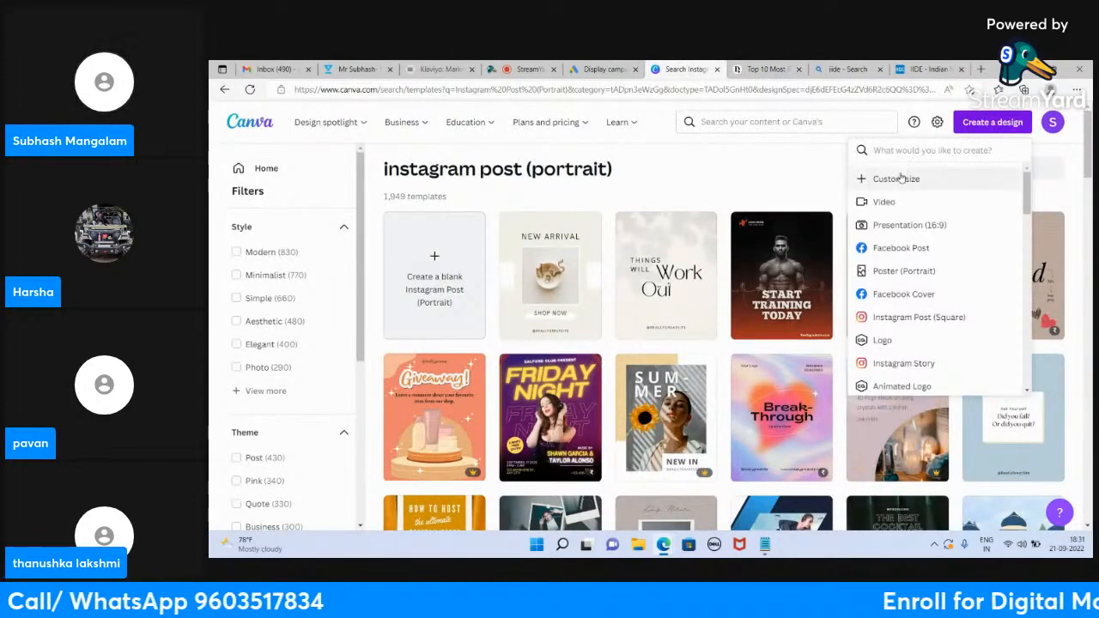
left_click(899, 178)
left_click(765, 72)
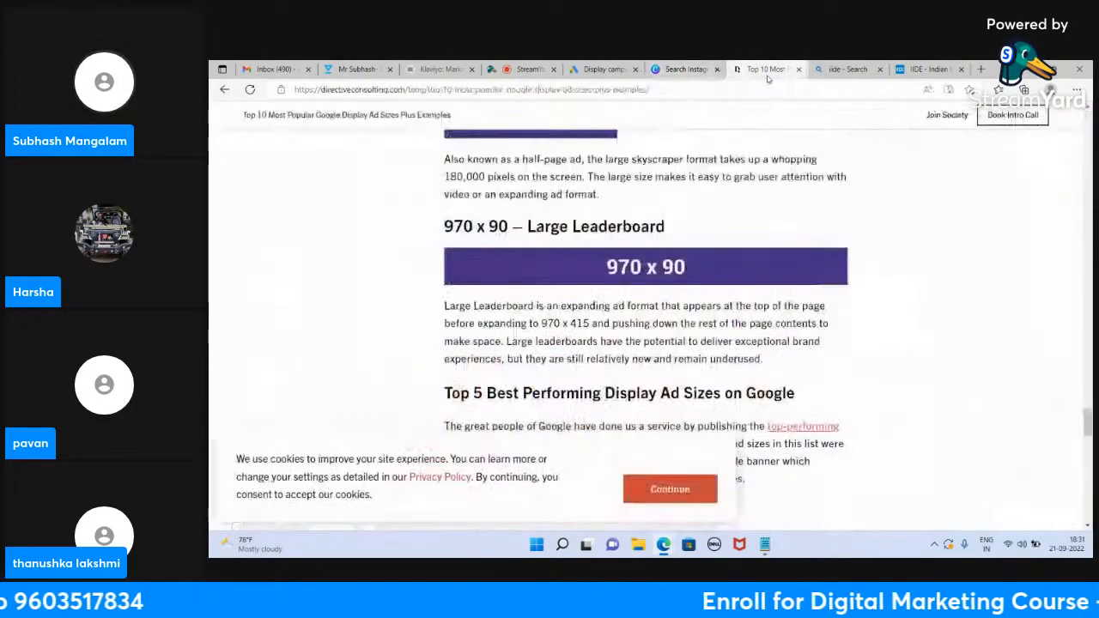
left_click(705, 65)
type("8")
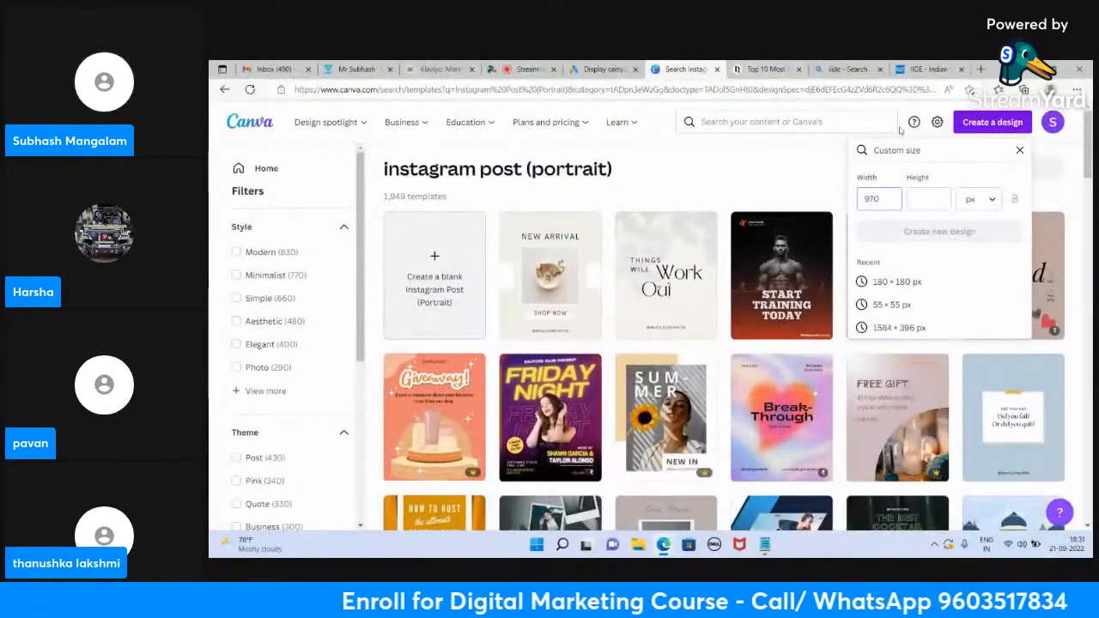
left_click(925, 200)
type("908")
left_click(925, 237)
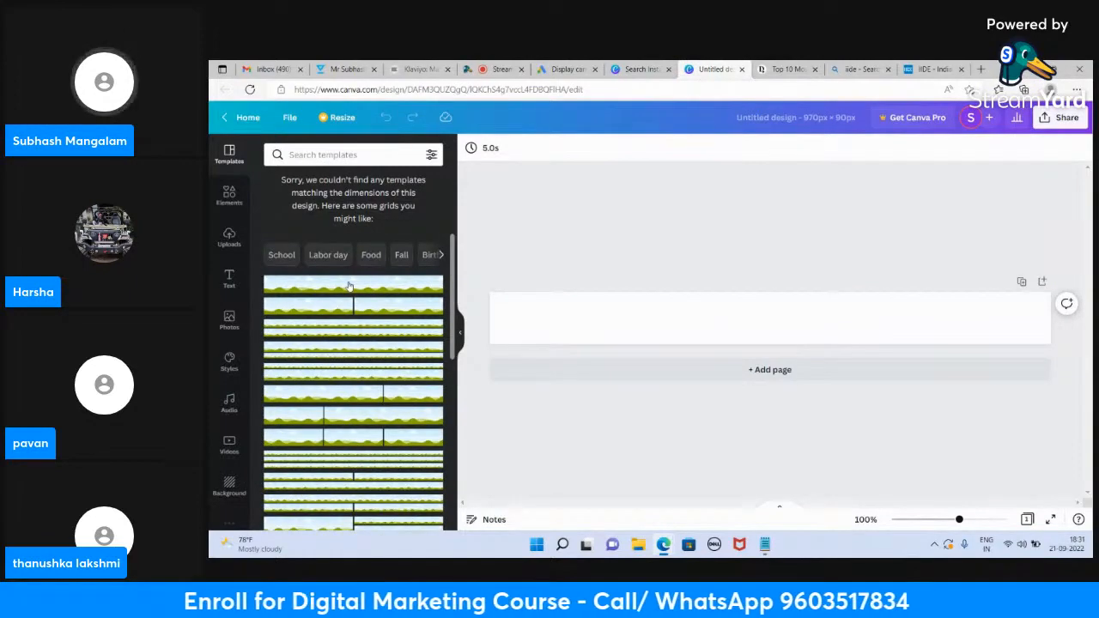
Step: Try out a single-frame landscape grid and the pale pink and gold textured backgrounds on the banner
left_click(349, 286)
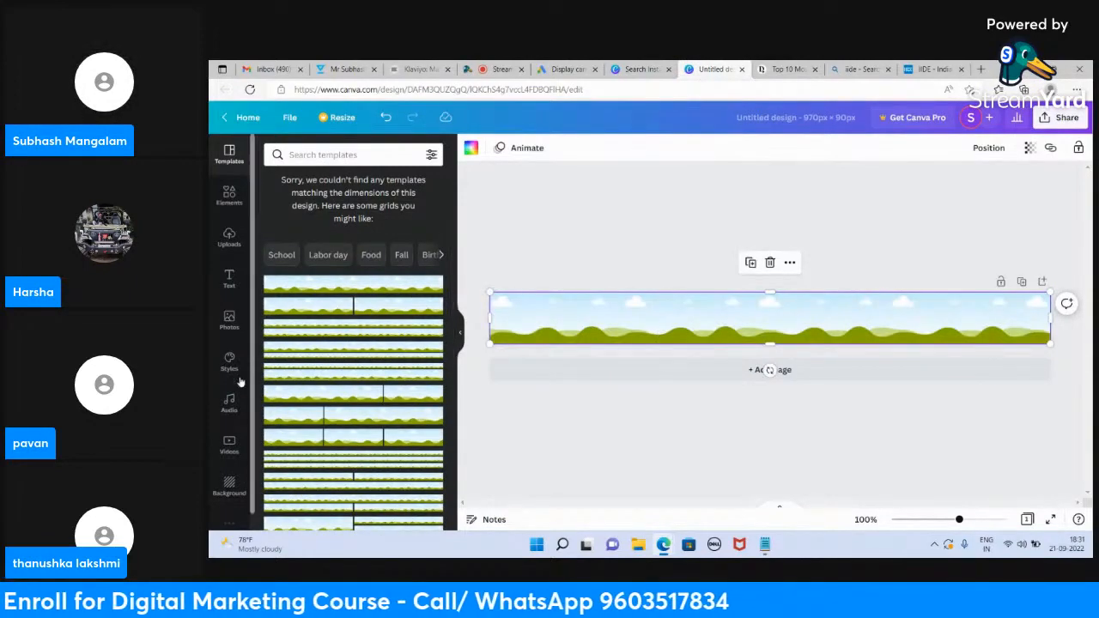
left_click(225, 485)
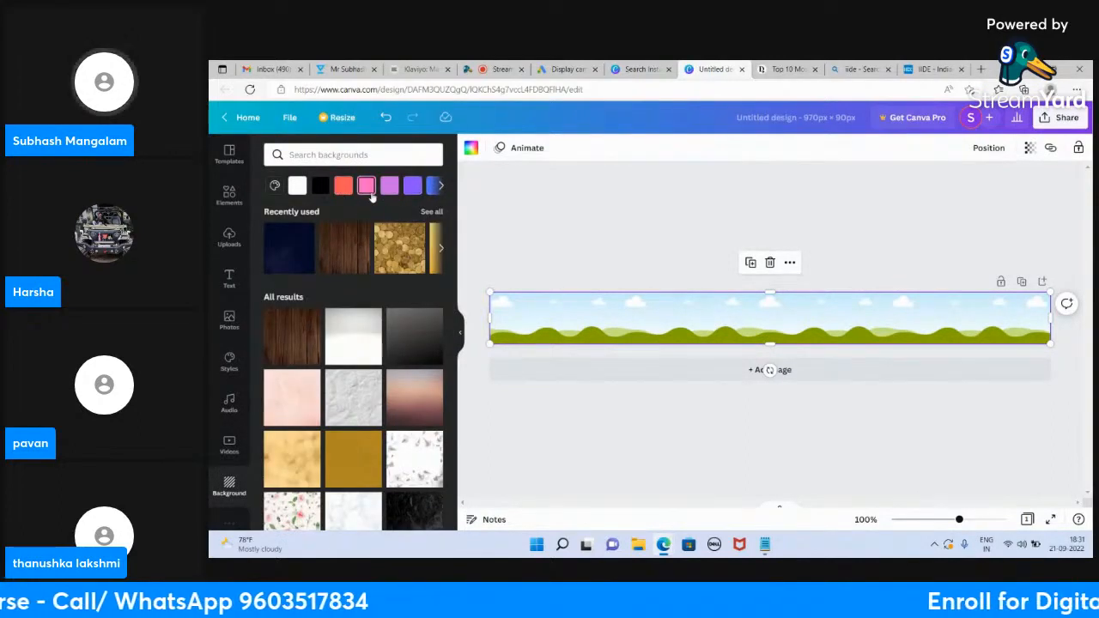
left_click(366, 186)
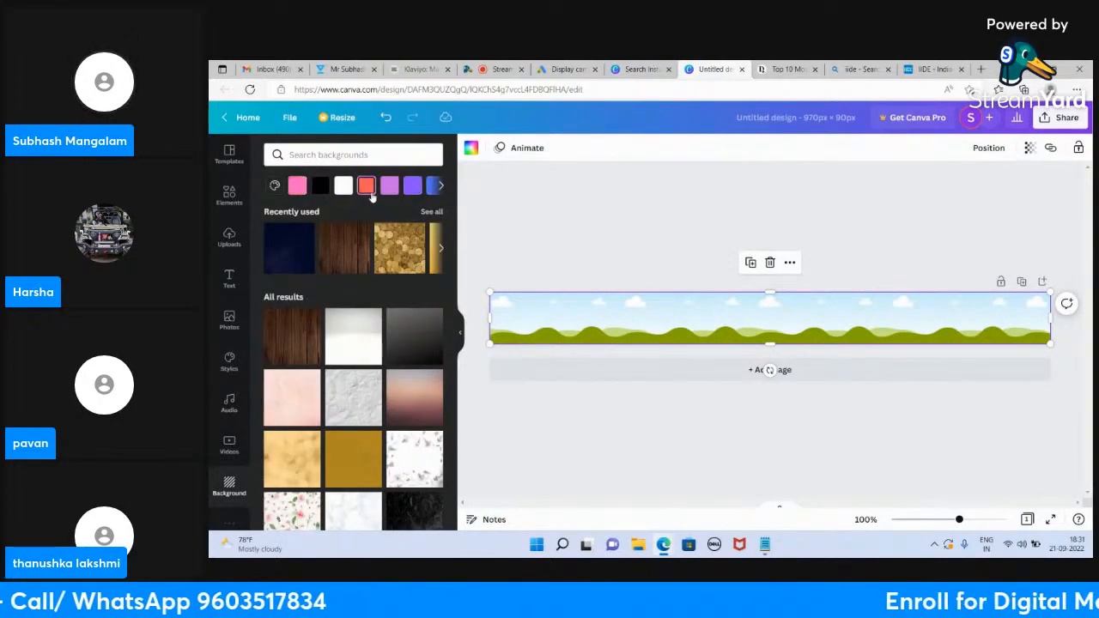
left_click(298, 408)
left_click(362, 461)
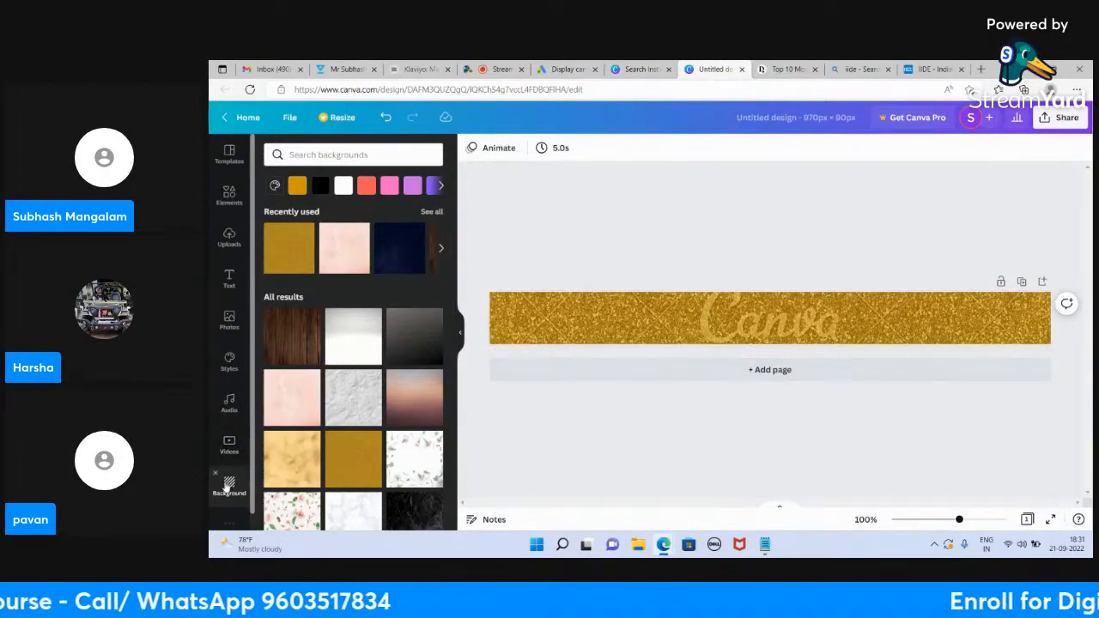
Step: Give the banner a solid pink background and add a heading enlarged to font size 28, placed near the middle
left_click(389, 186)
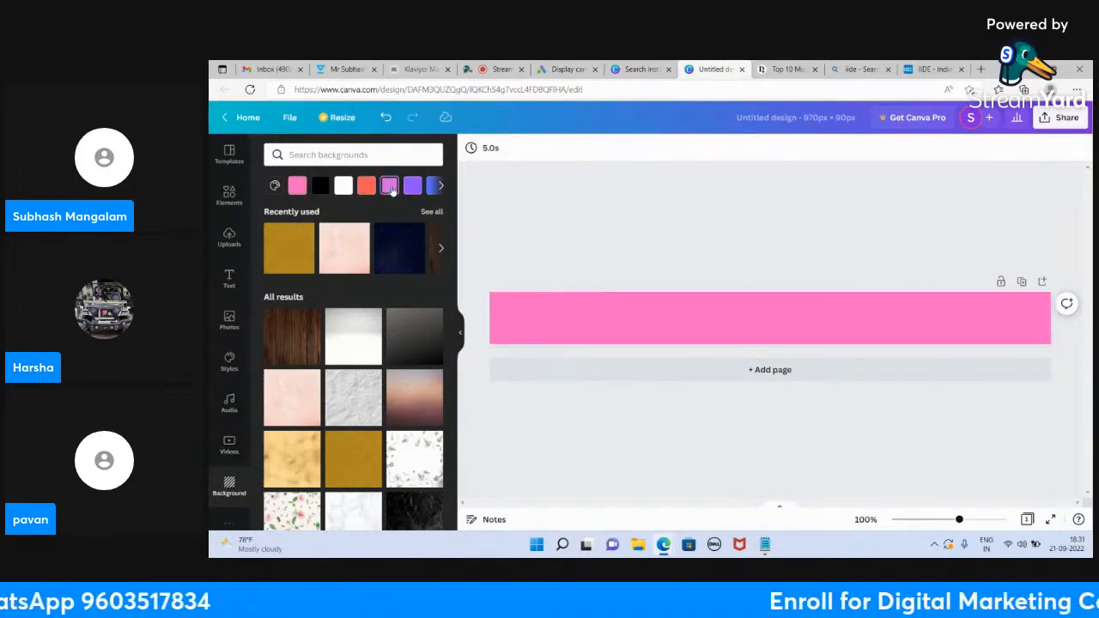
left_click(228, 283)
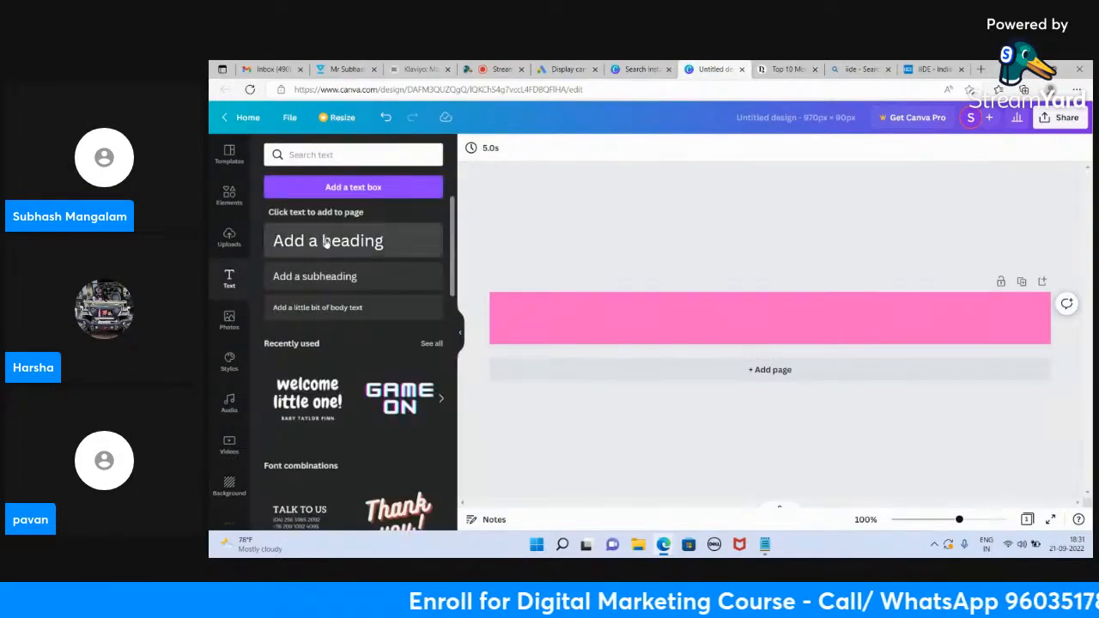
left_click(326, 243)
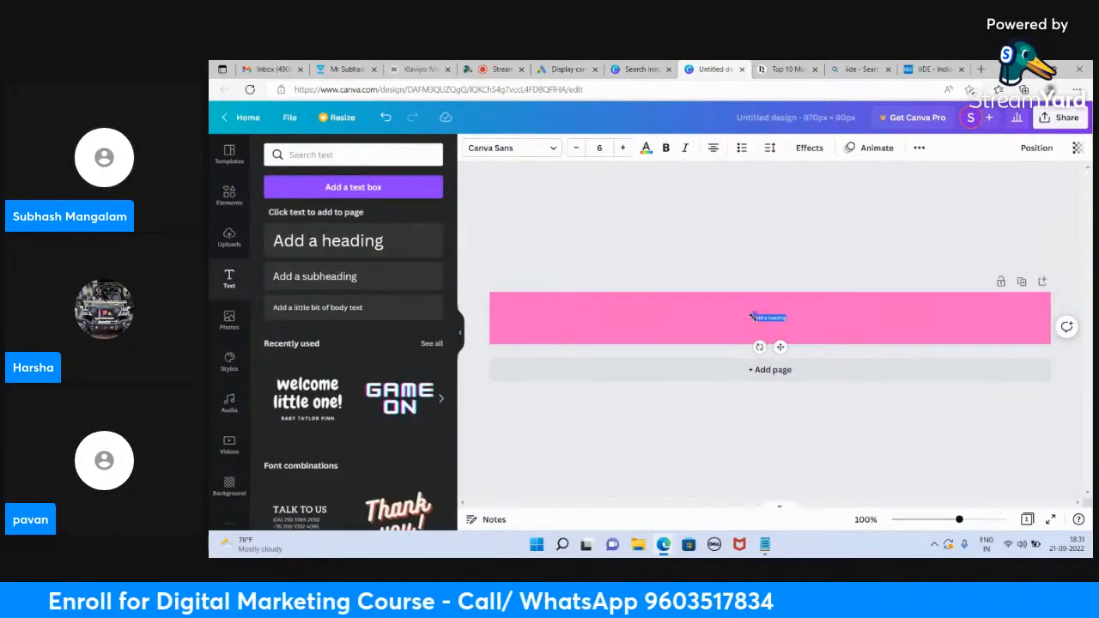
left_click_drag(752, 315, 637, 293)
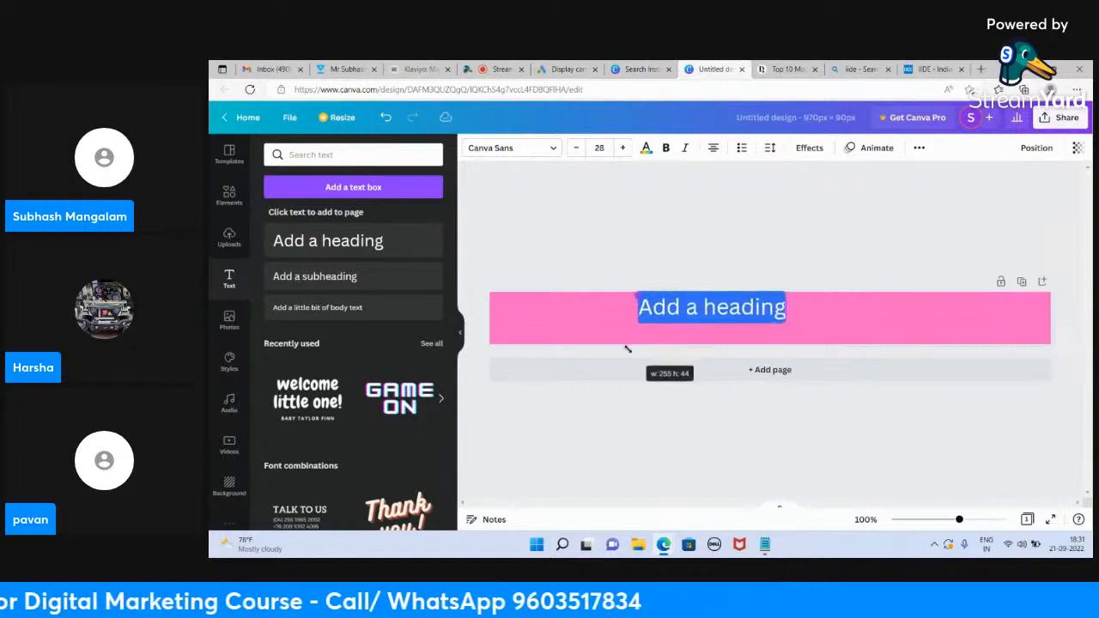
left_click(720, 213)
left_click_drag(711, 307, 706, 326)
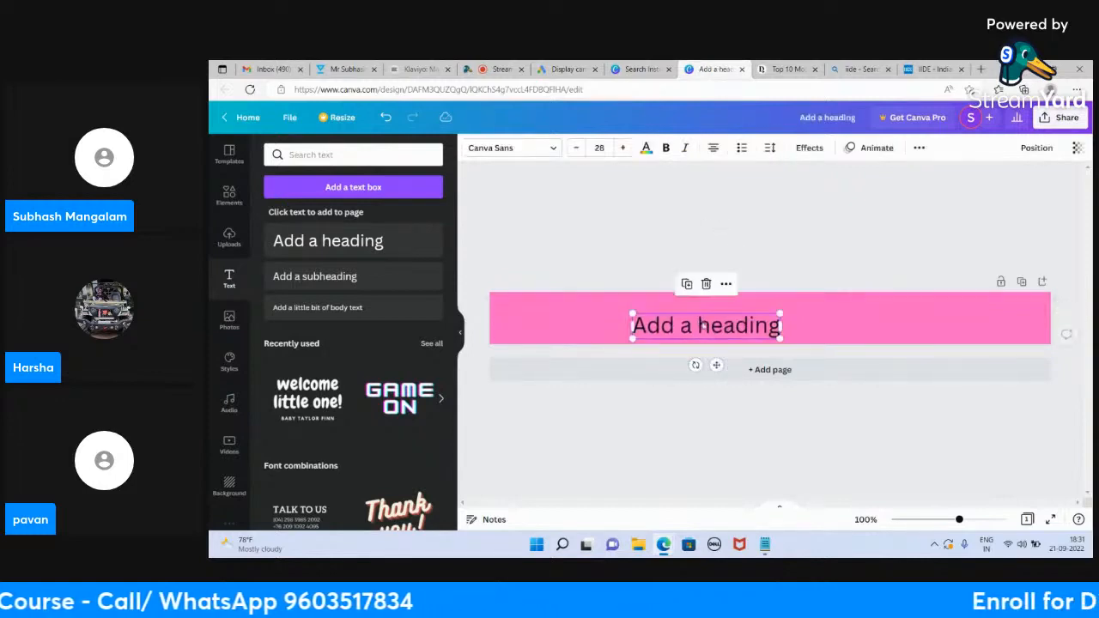
Step: Replace the heading text with "6 Months Diploma Course" and move it to the vertical middle of the banner
left_click(707, 326)
type("d")
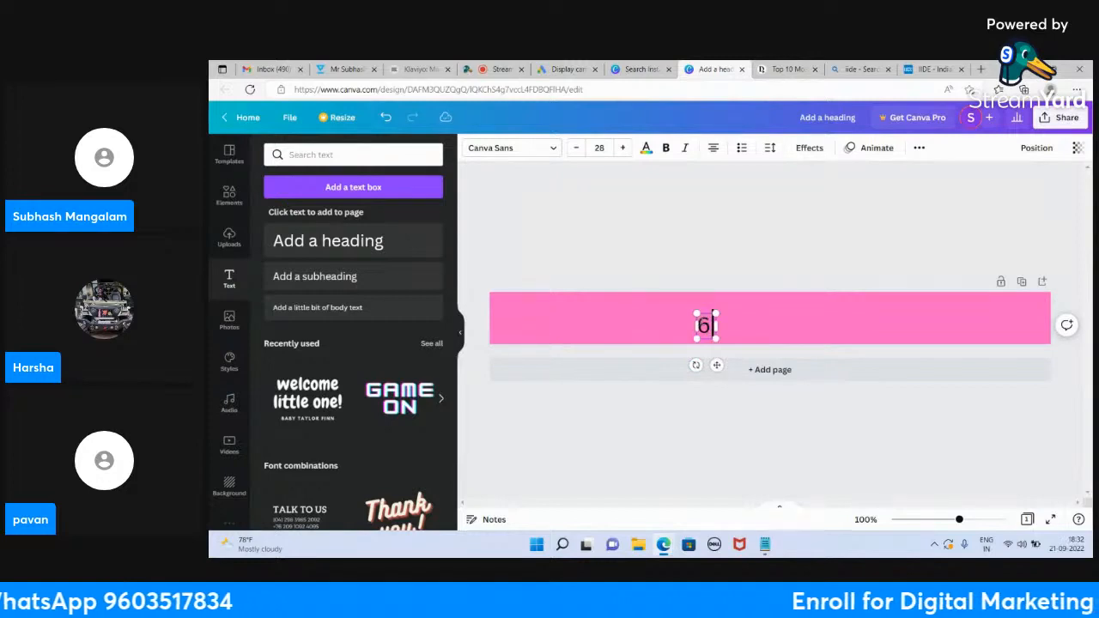
type(" Months Dip")
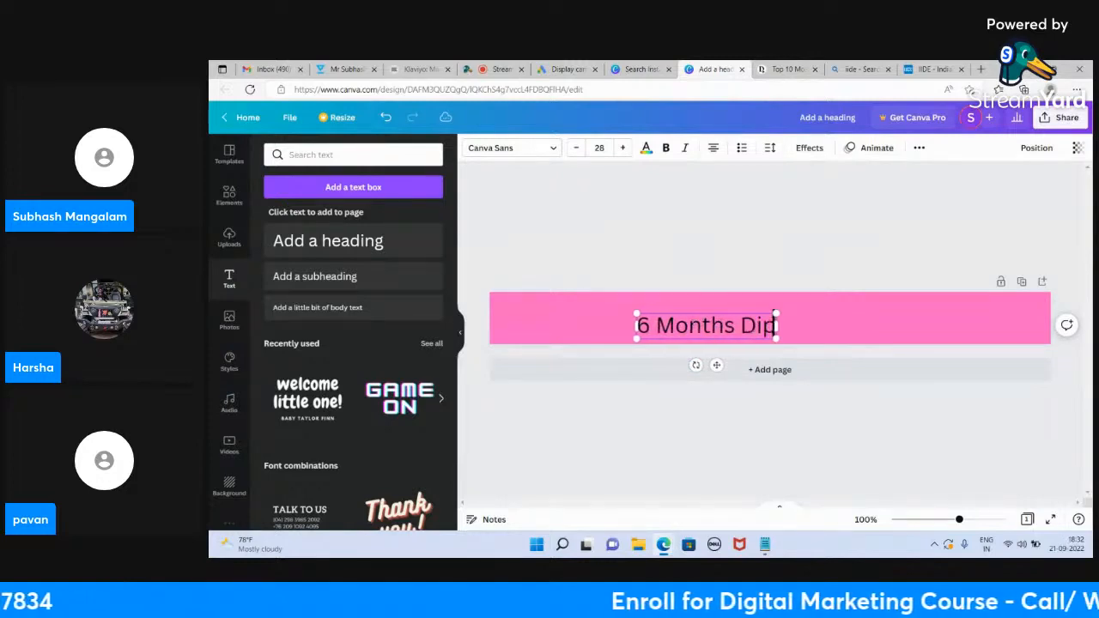
type("loma")
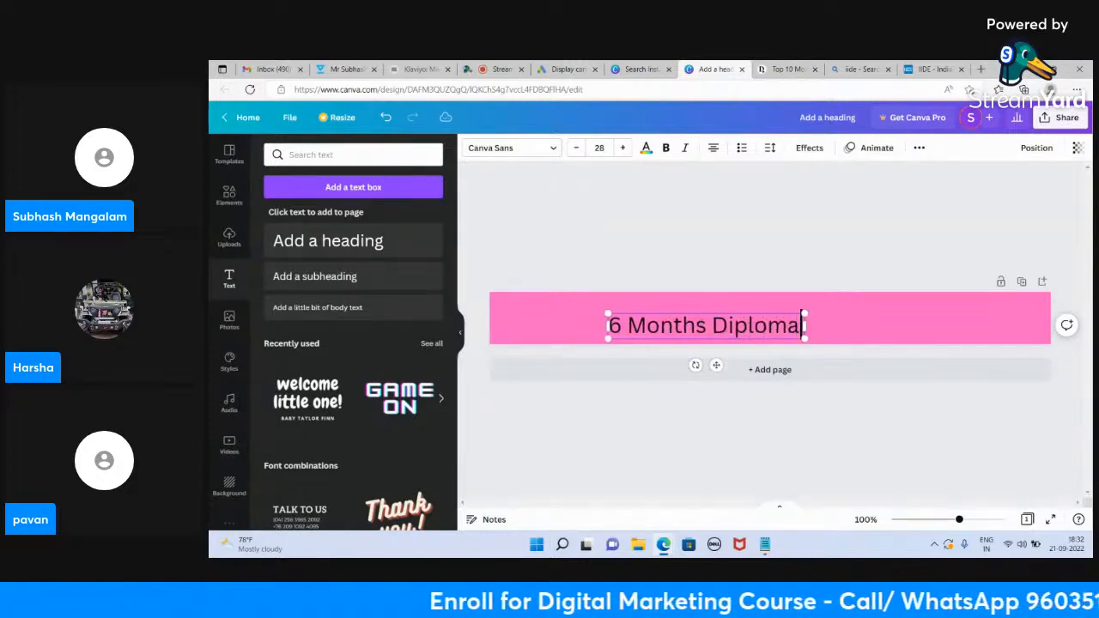
type(" Course")
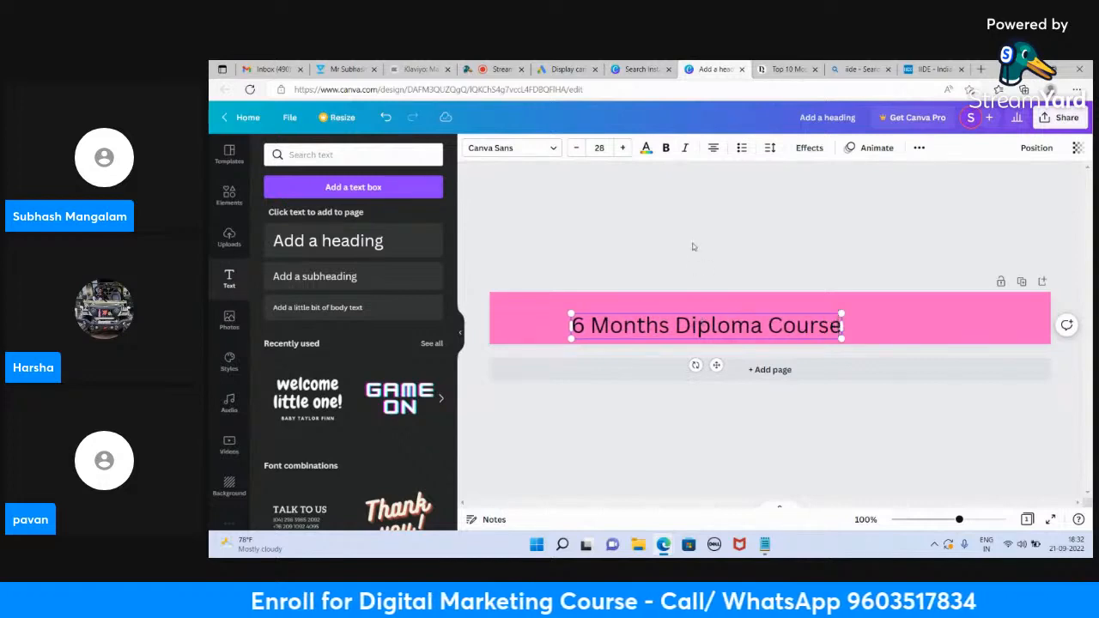
left_click(708, 301)
left_click_drag(703, 326, 748, 317)
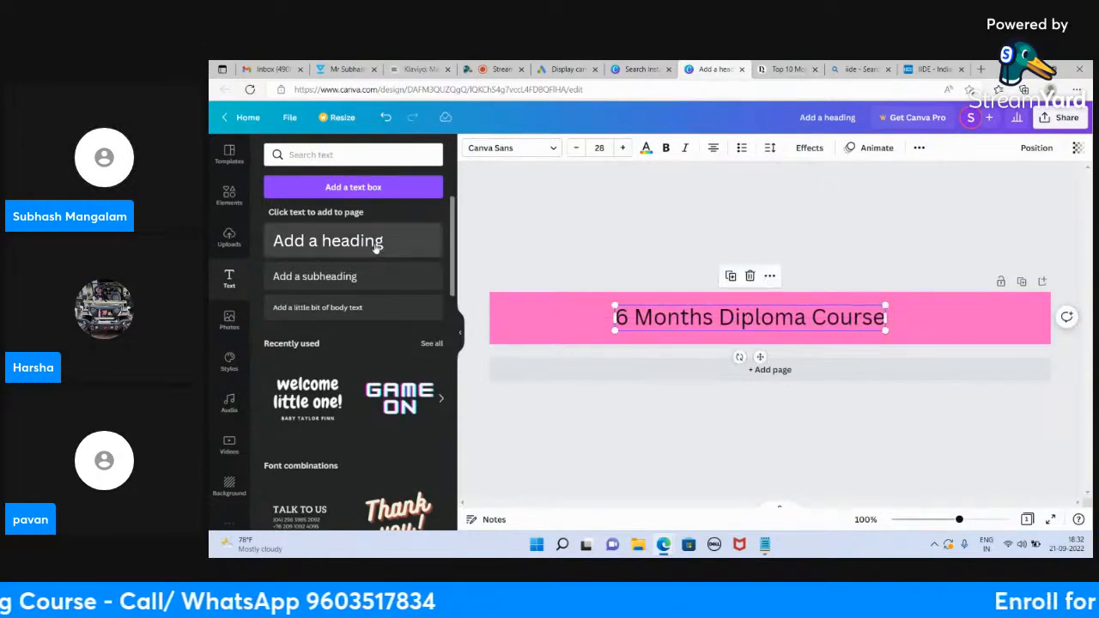
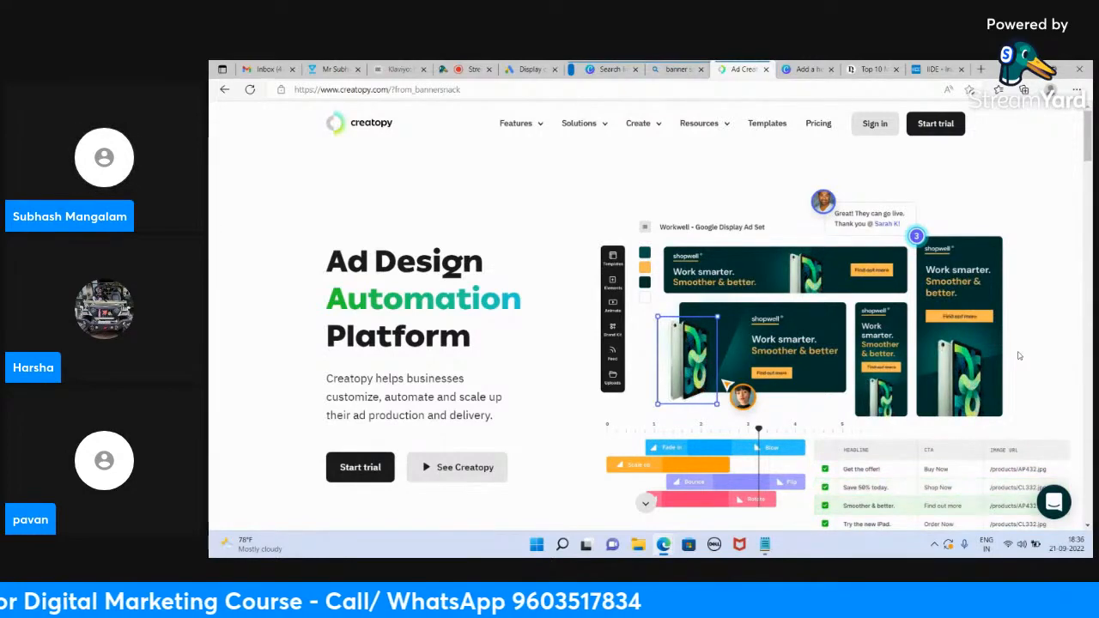
Step: Switch to the Google Ads campaign and enter ODMT as the ad's business name
left_click(520, 68)
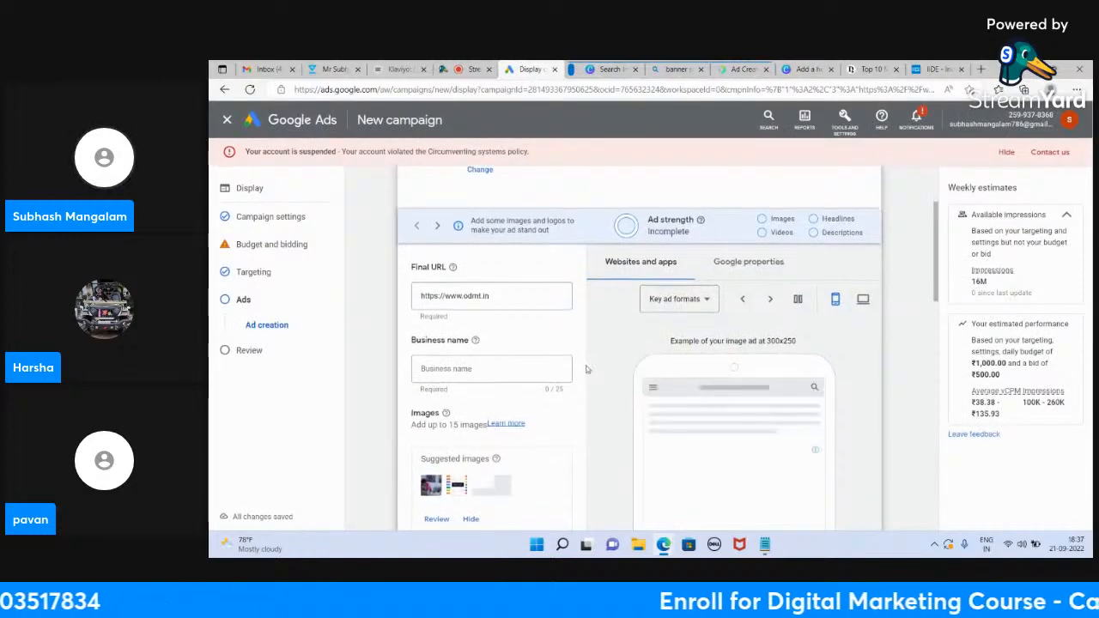
left_click(477, 363)
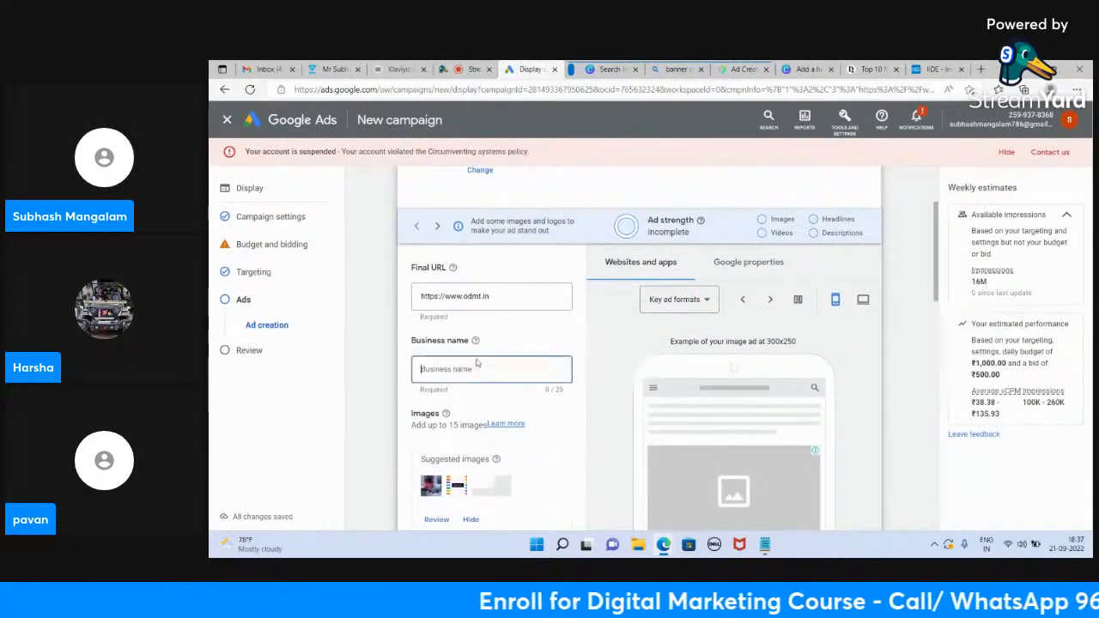
type("ODMT")
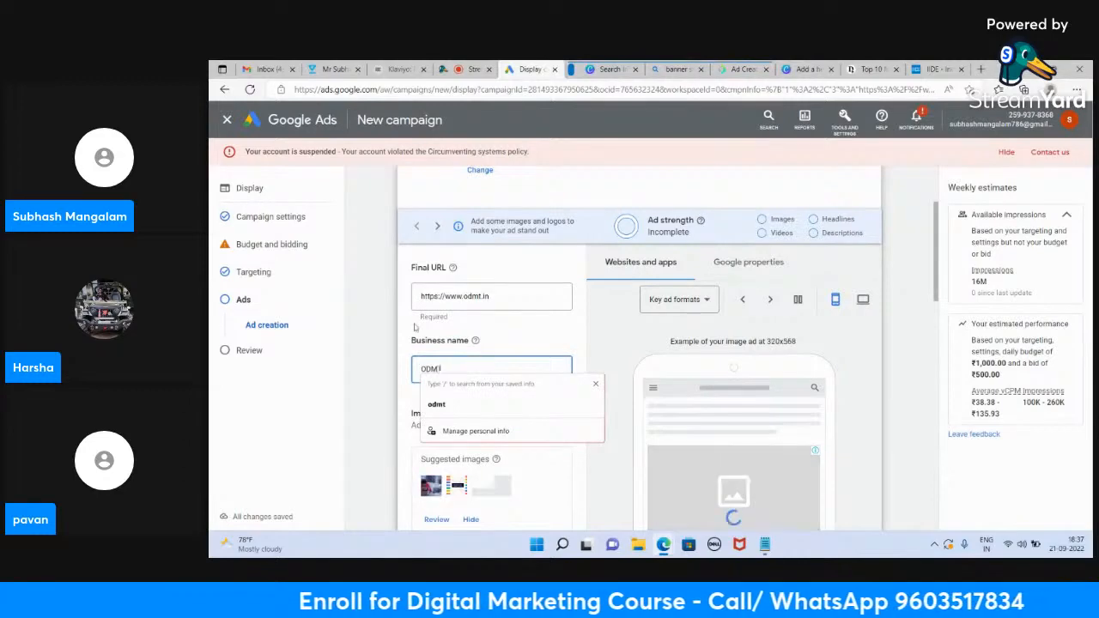
Step: Check the Canva banner, return to Google Ads and open the upload option for the ad's images
left_click(808, 68)
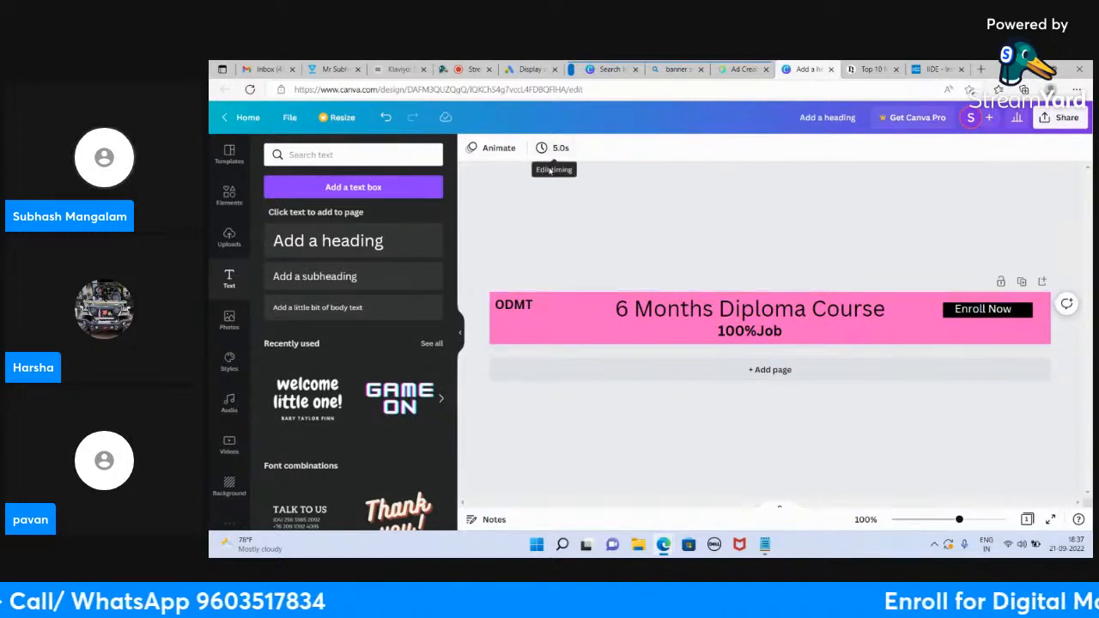
left_click(529, 69)
scroll(477, 378, "down", 4)
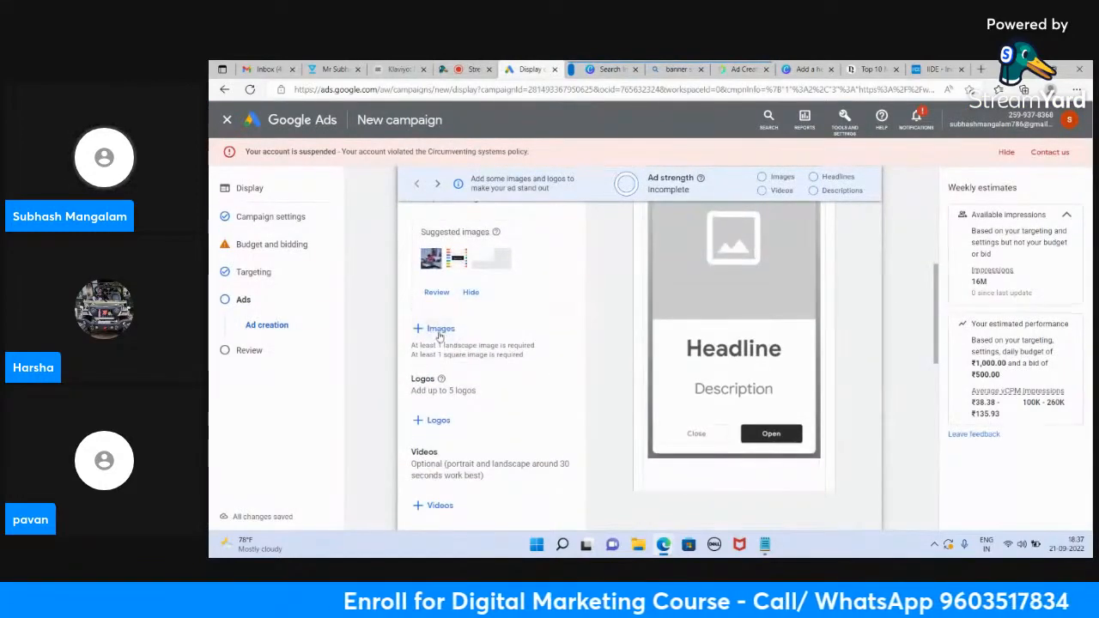
left_click(440, 333)
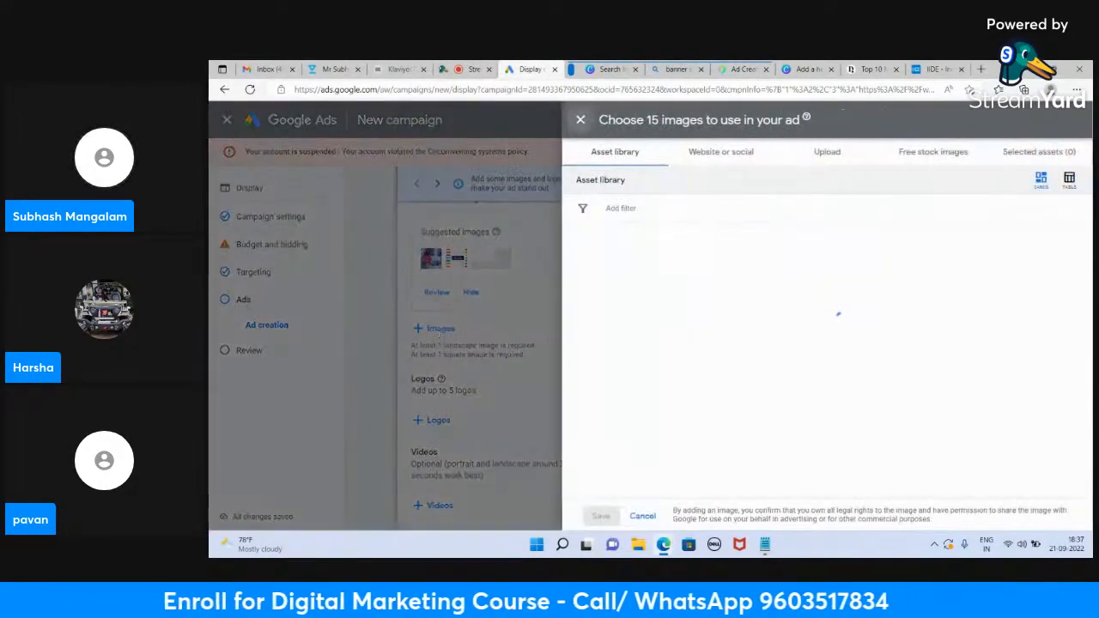
left_click(826, 153)
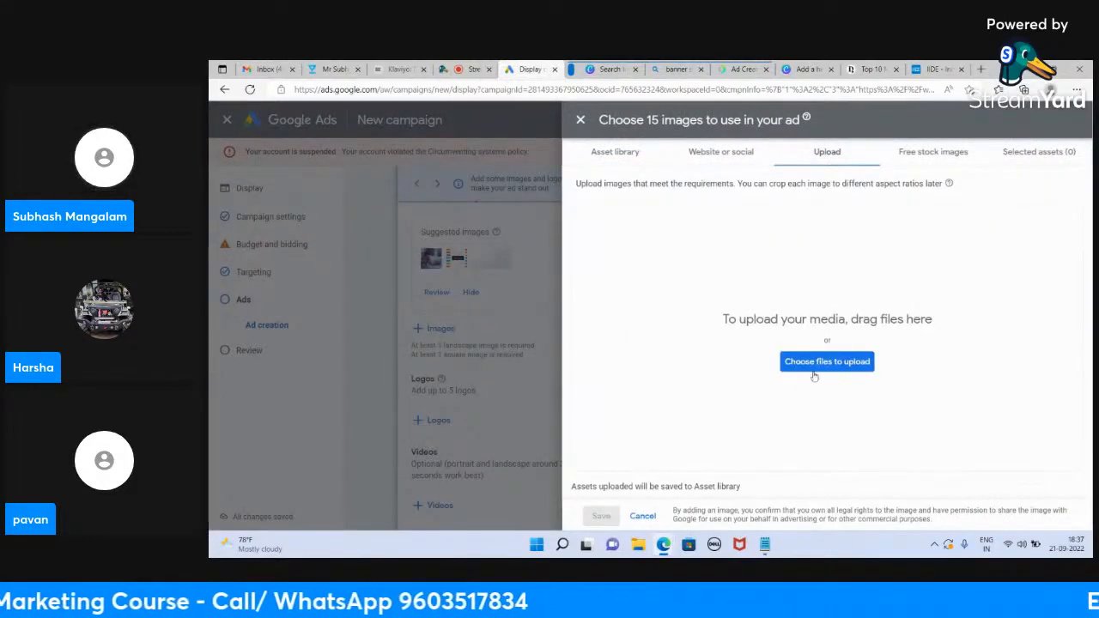
Step: Review the banner design sources: the Canva banner, Bannersnack search results, Creatopy site and the article's display ad sizes from 970 x 90 back to 728 x 90
left_click(807, 69)
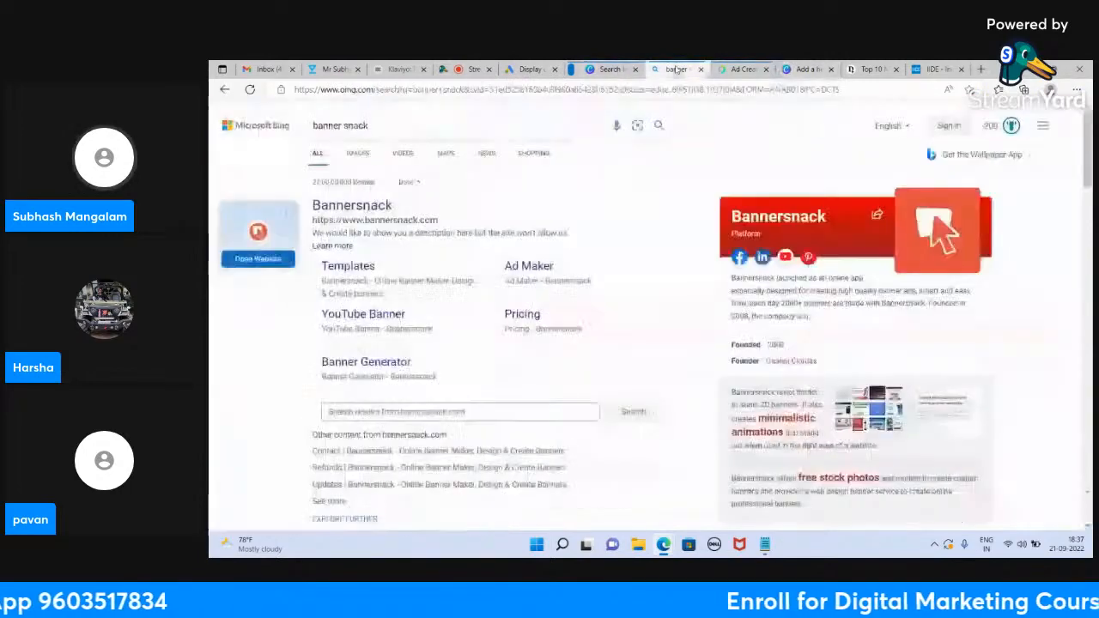
left_click(687, 68)
left_click(717, 70)
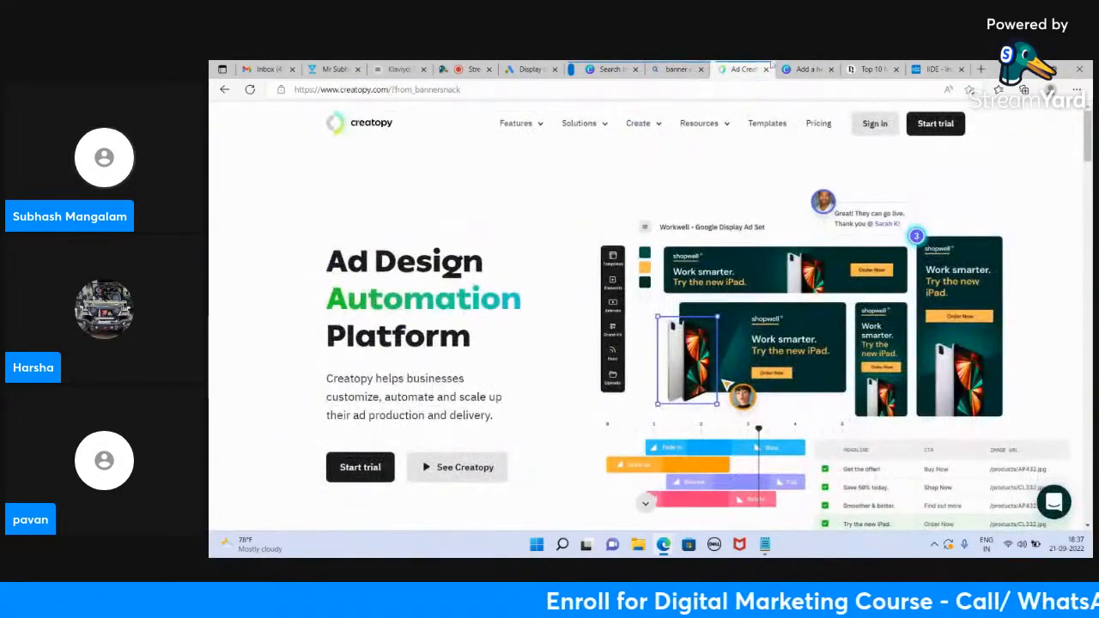
left_click(869, 68)
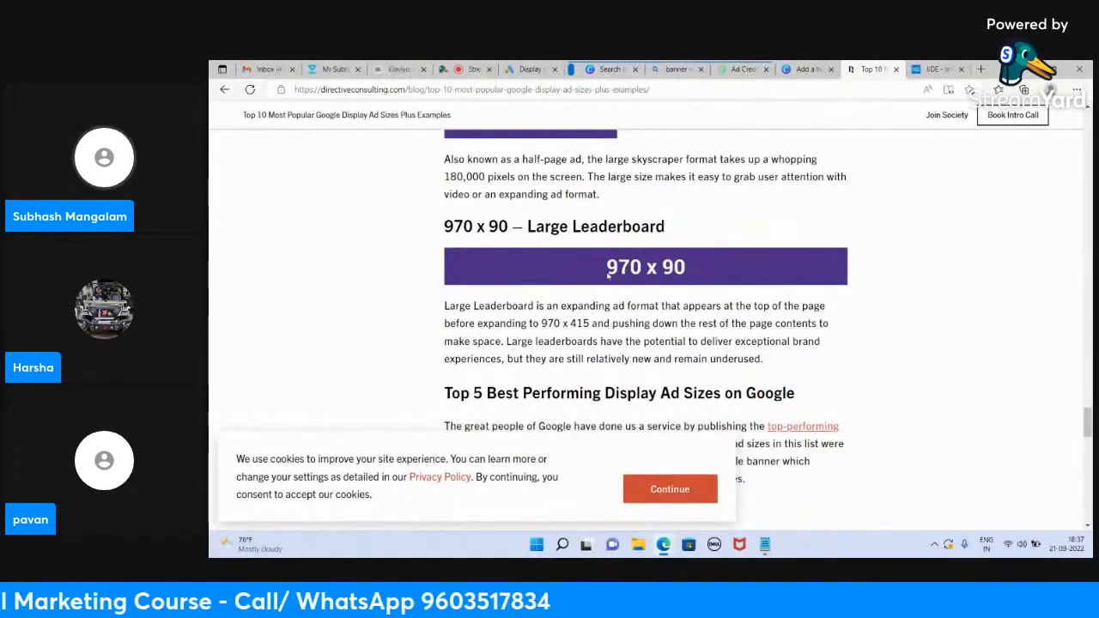
scroll(608, 274, "up", 4)
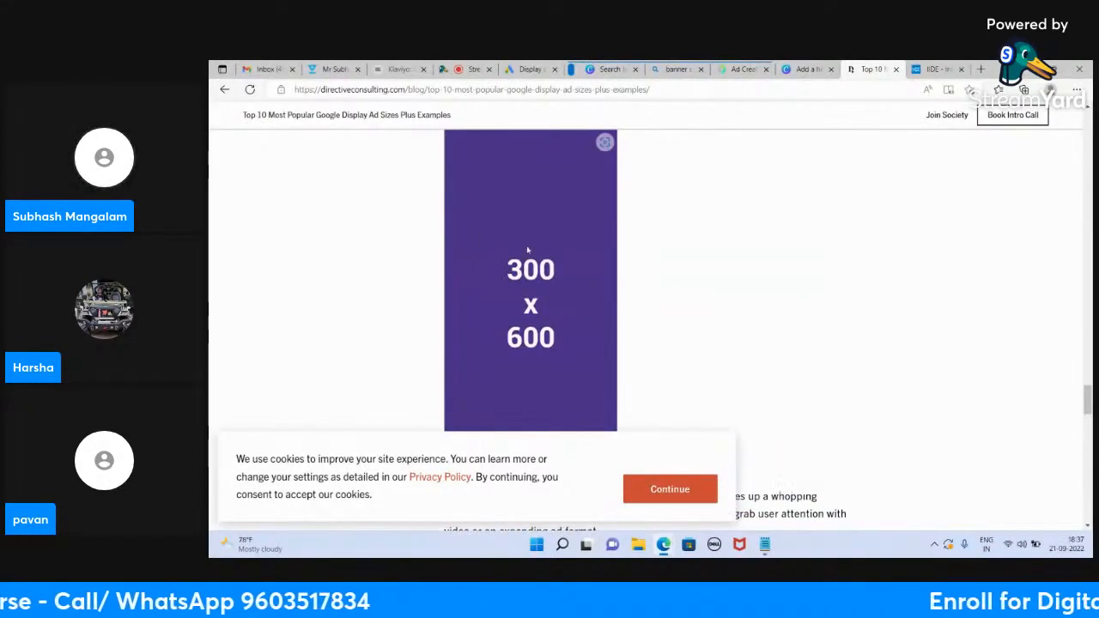
scroll(526, 246, "up", 3)
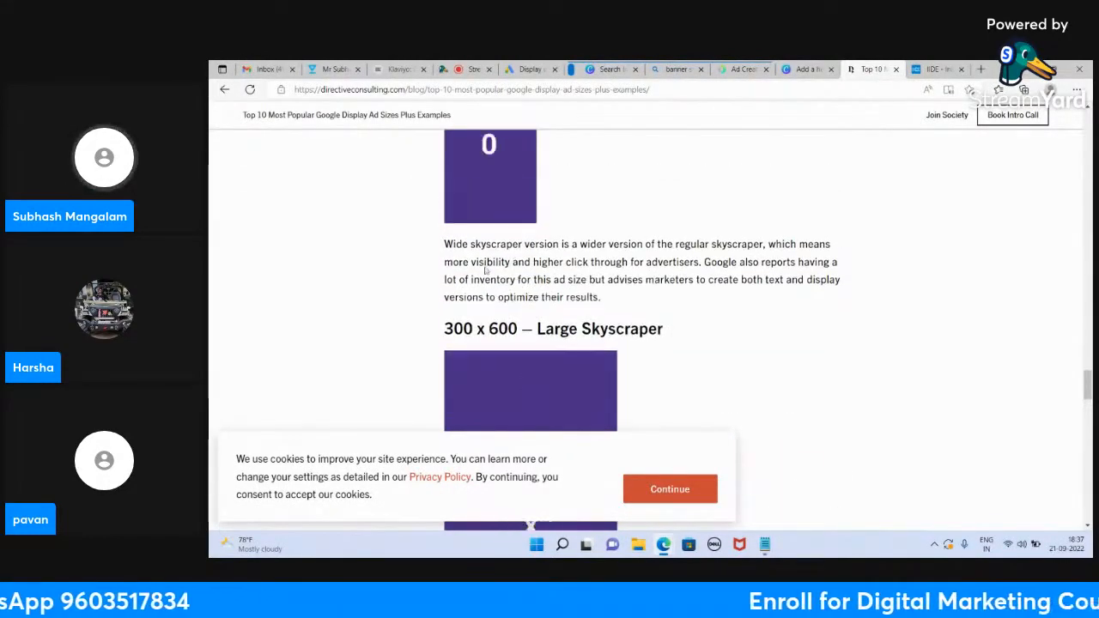
scroll(485, 269, "up", 10)
left_click(531, 68)
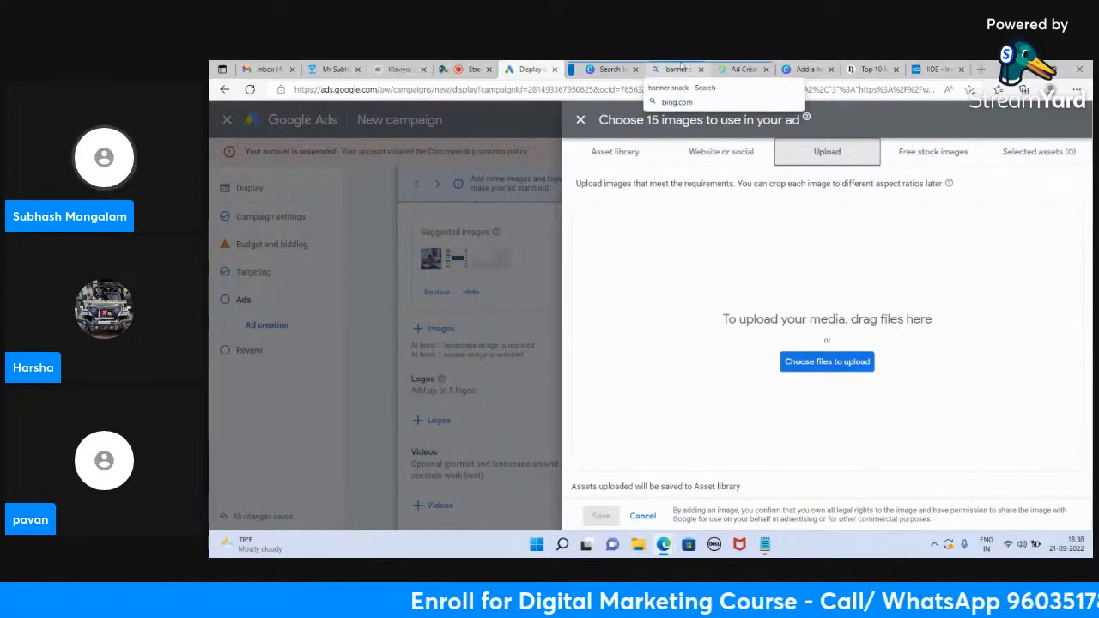
left_click(681, 67)
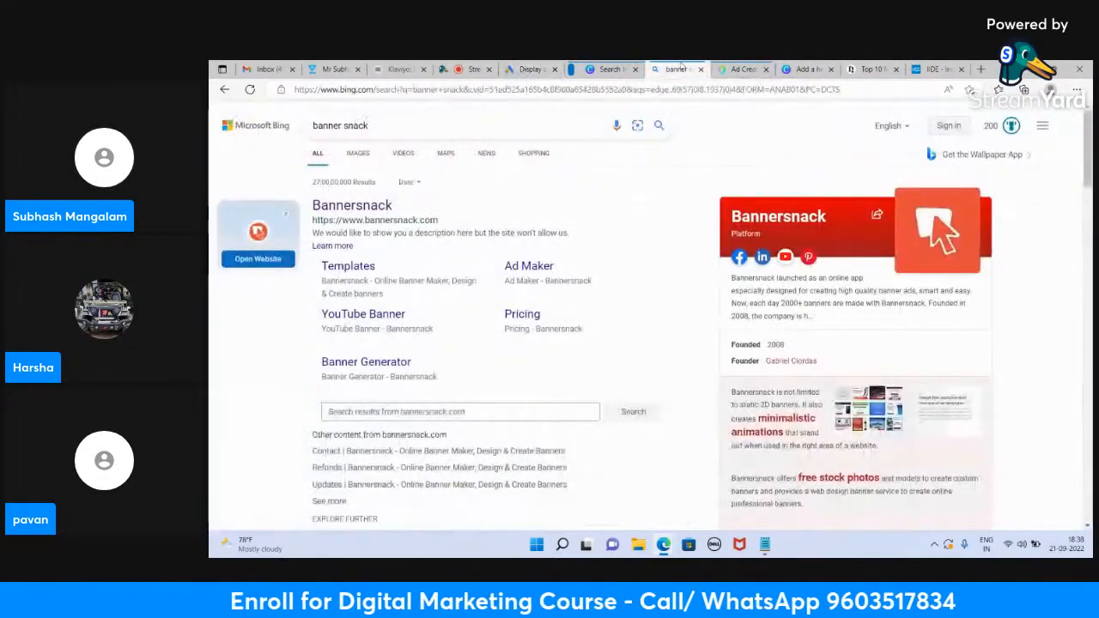
left_click(862, 68)
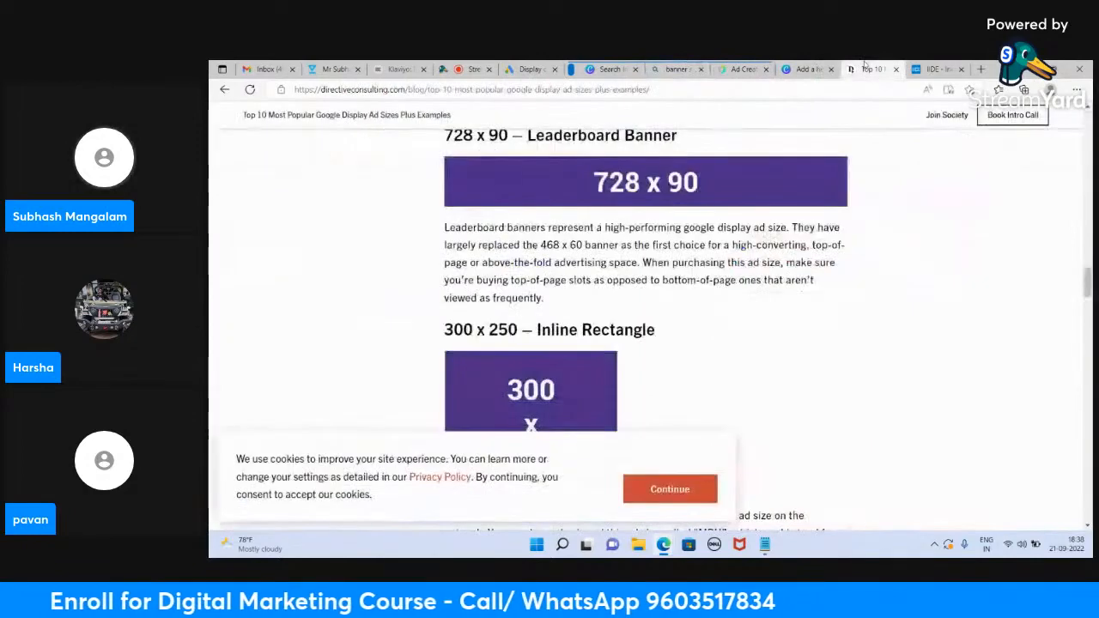
Step: Open material.odmt.in in a new browser tab and examine the display ad at the foot of the page
left_click(980, 68)
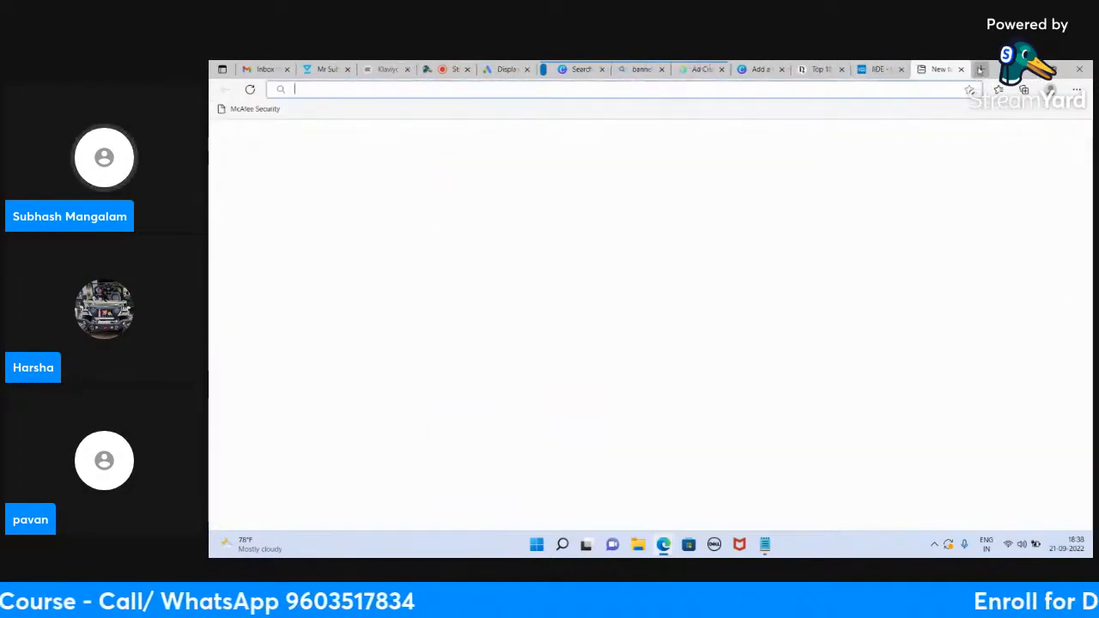
type("material.odmt.in")
key("Return")
scroll(640, 404, "down", 20)
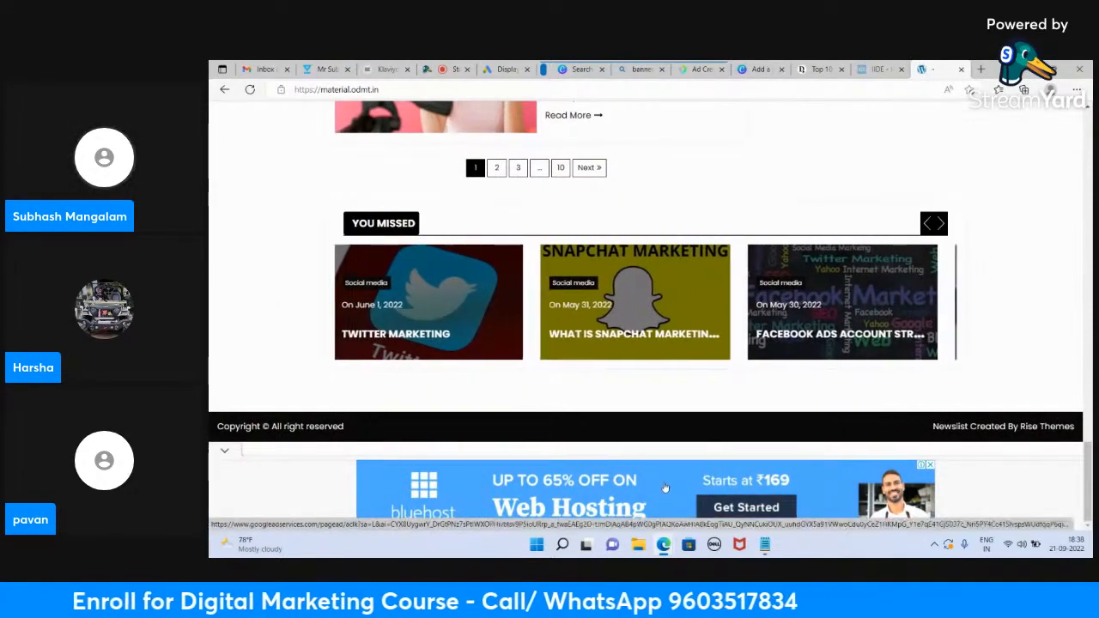
Step: Return to the Google Ads image chooser and search the free stock images for "digital marketing"
left_click(506, 72)
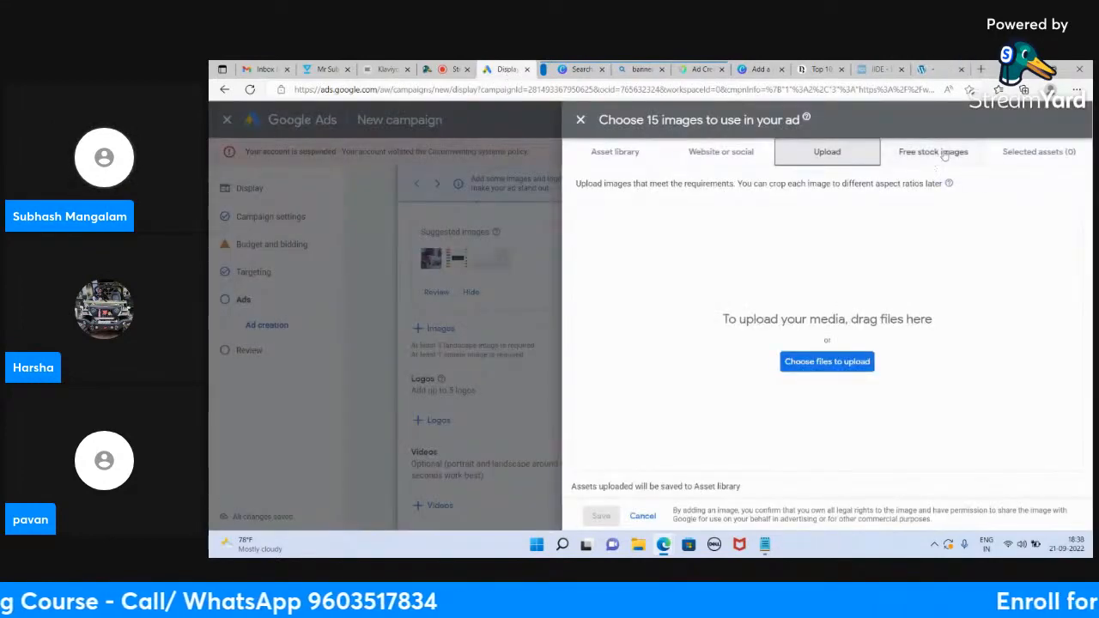
left_click(934, 156)
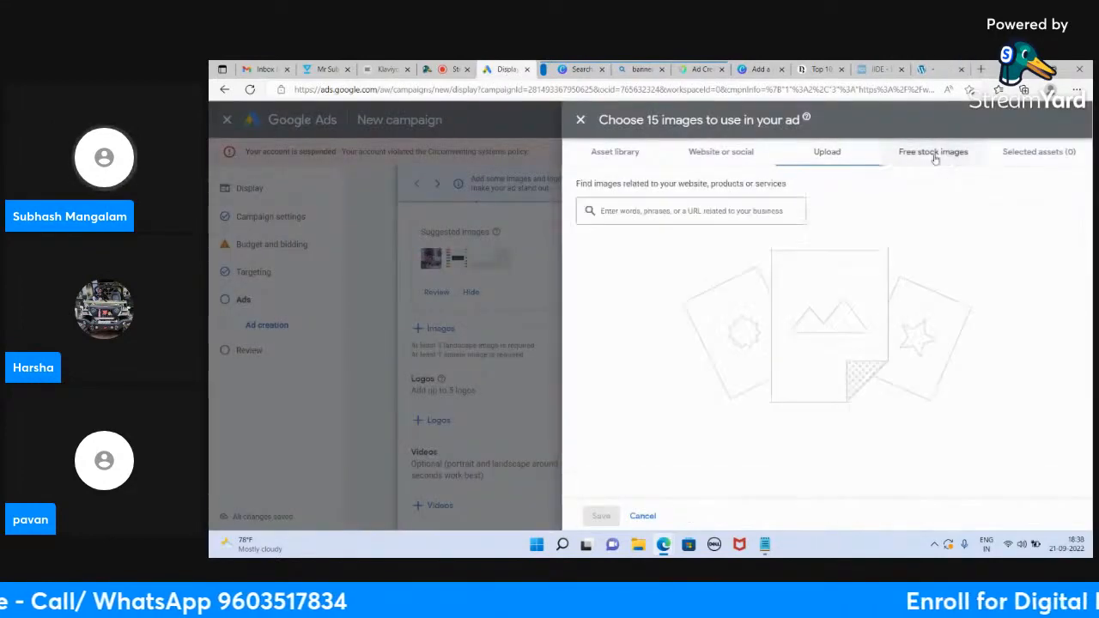
left_click(669, 208)
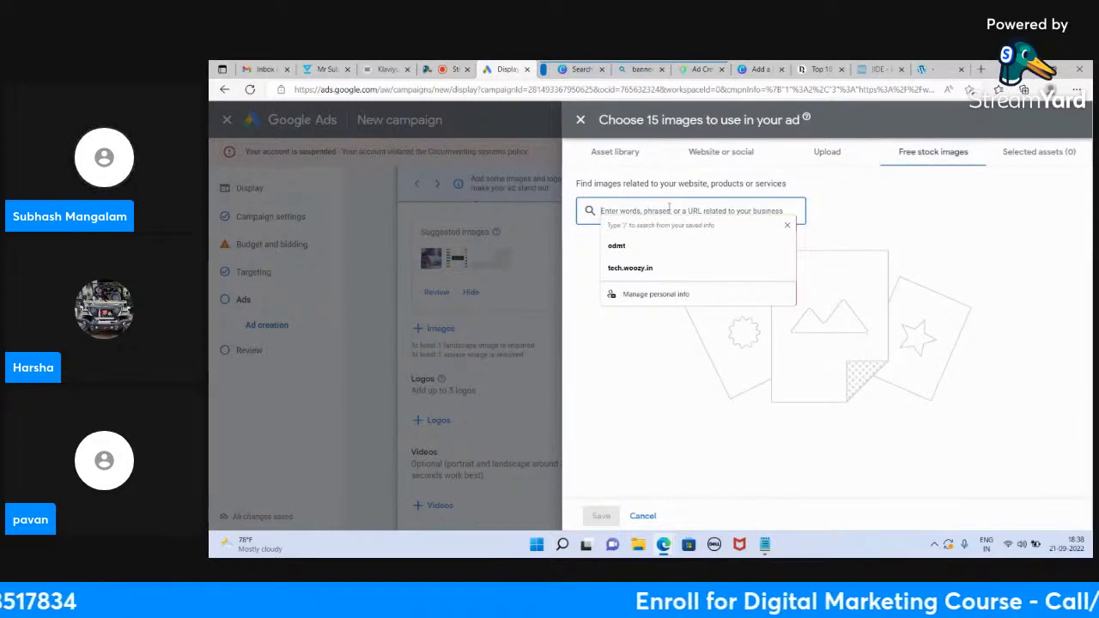
type("digital marketing")
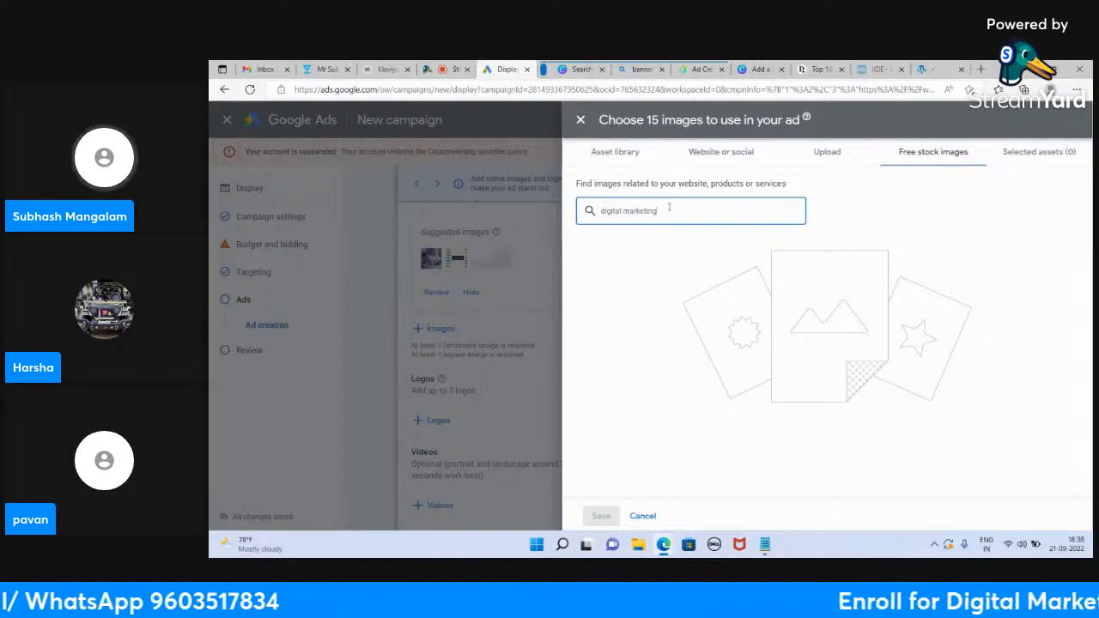
key("Return")
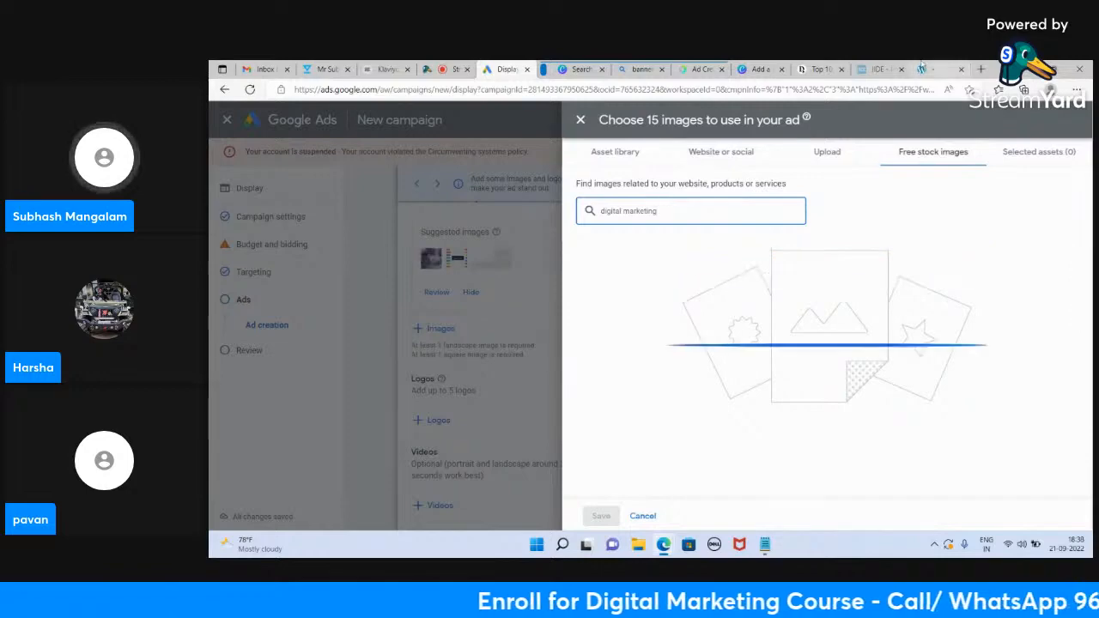
left_click(932, 70)
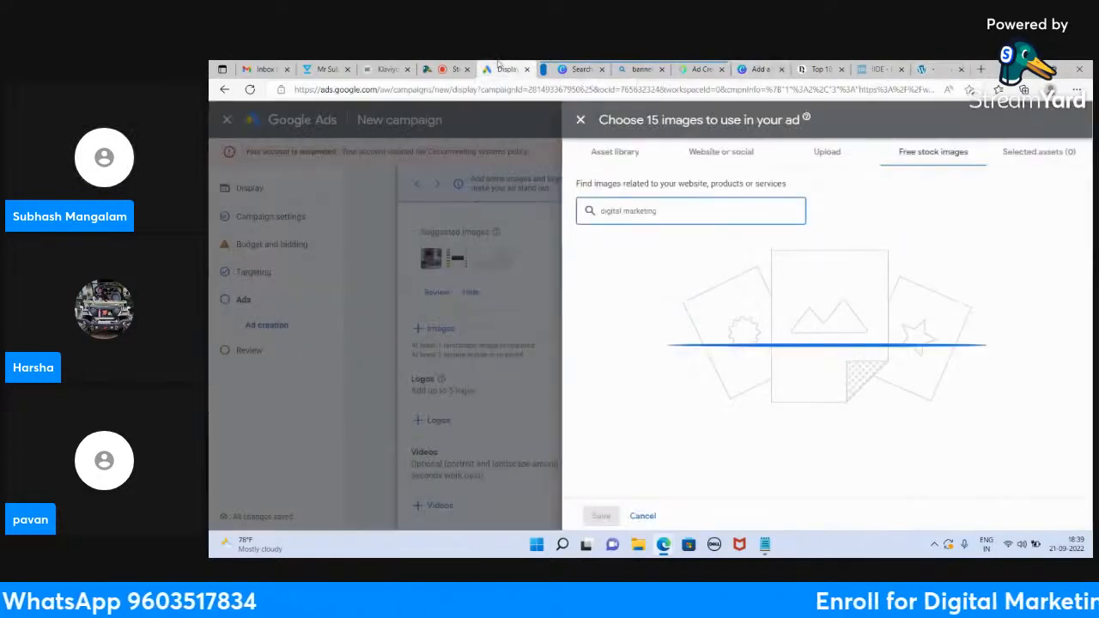
left_click(506, 69)
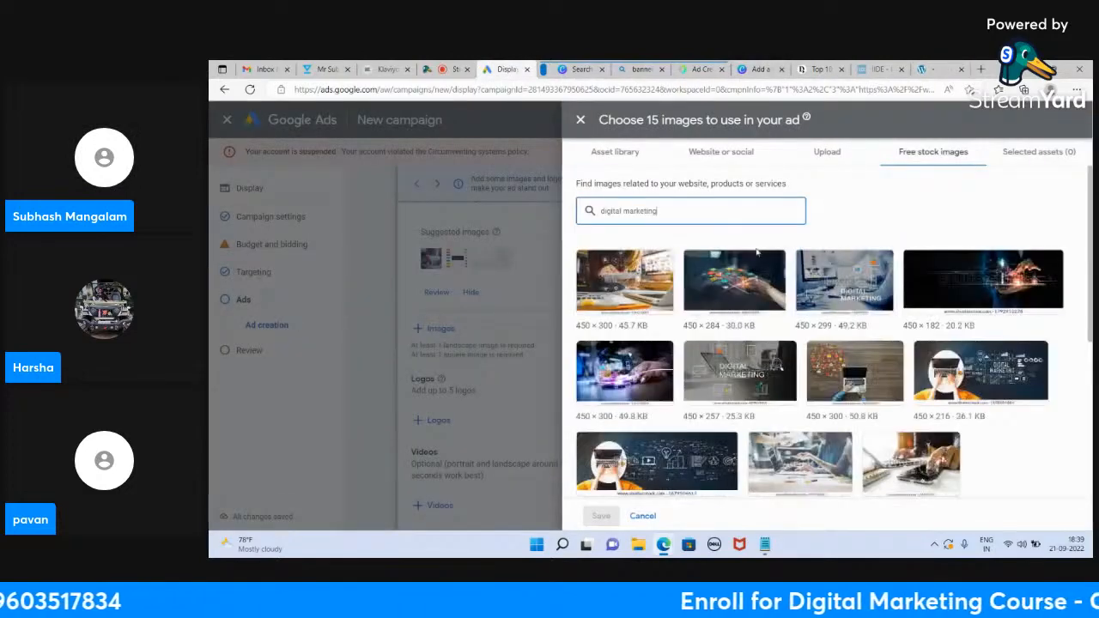
Step: Select the free stock image of hands on a laptop beneath a cloud of icons, in the 1.91:1 and 1:1 ratios
scroll(756, 252, "down", 1)
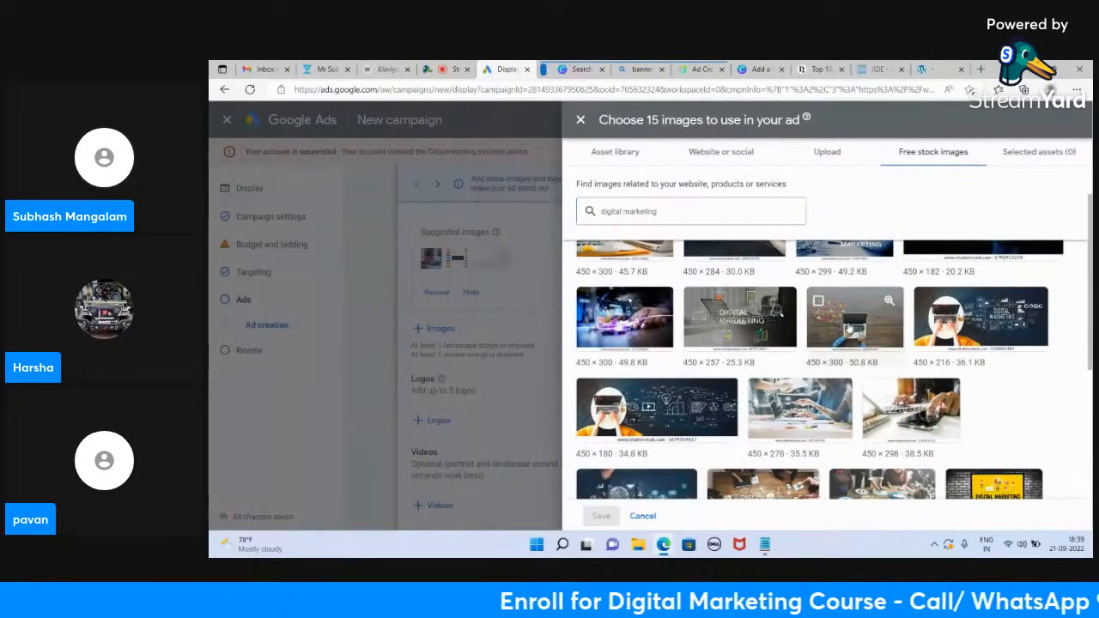
left_click(849, 329)
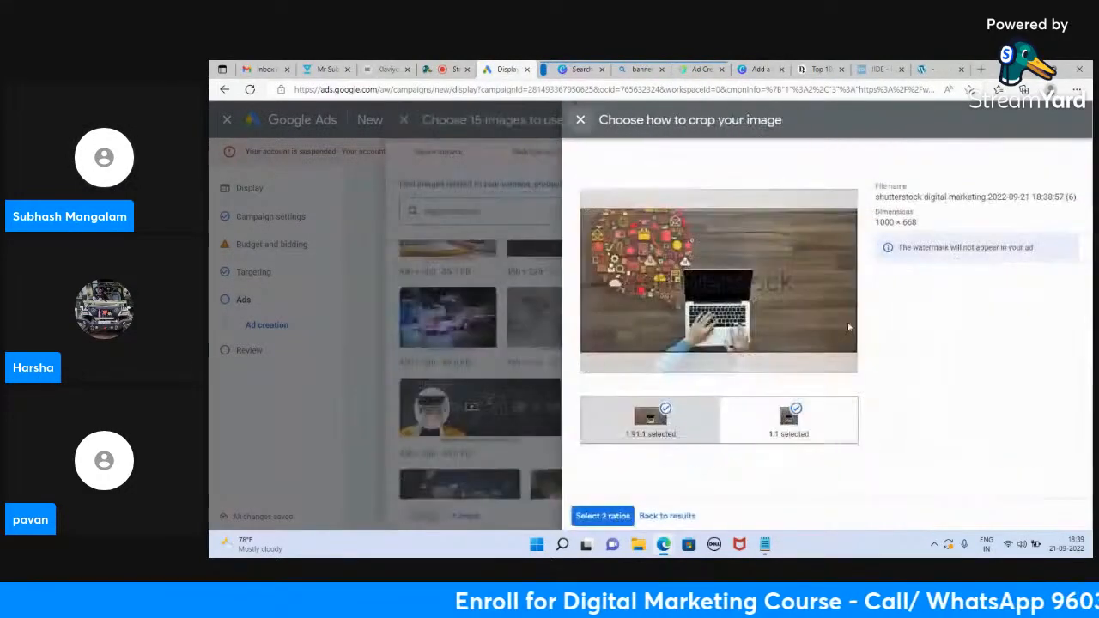
left_click(601, 515)
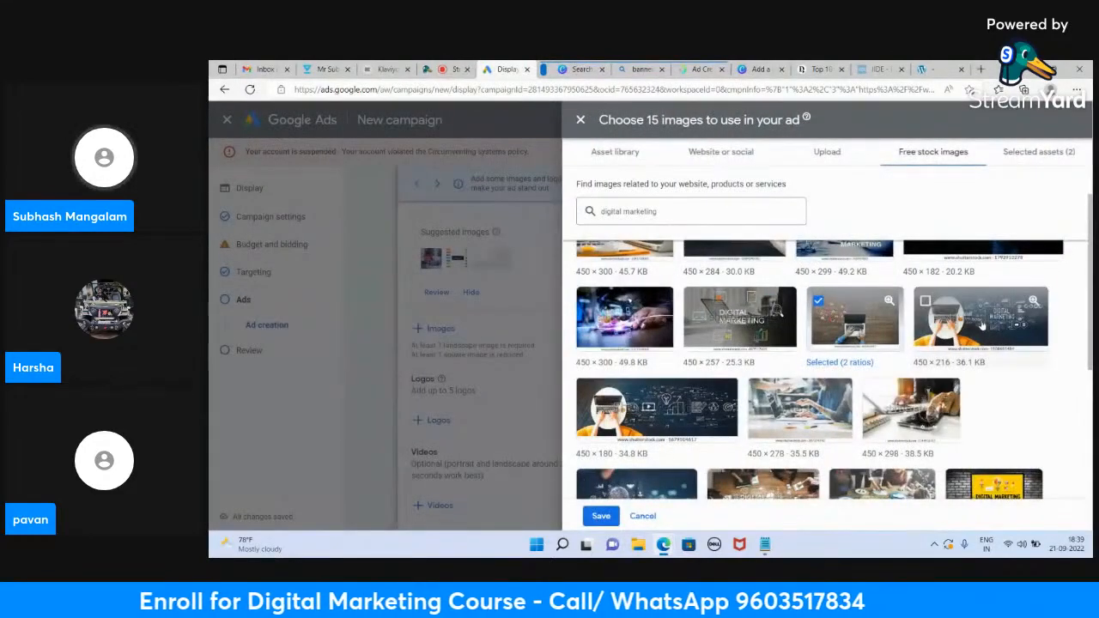
Step: Load more stock images and select the dark "Digital Marketing" image in both the 1.91:1 and 1:1 ratios
scroll(692, 383, "down", 5)
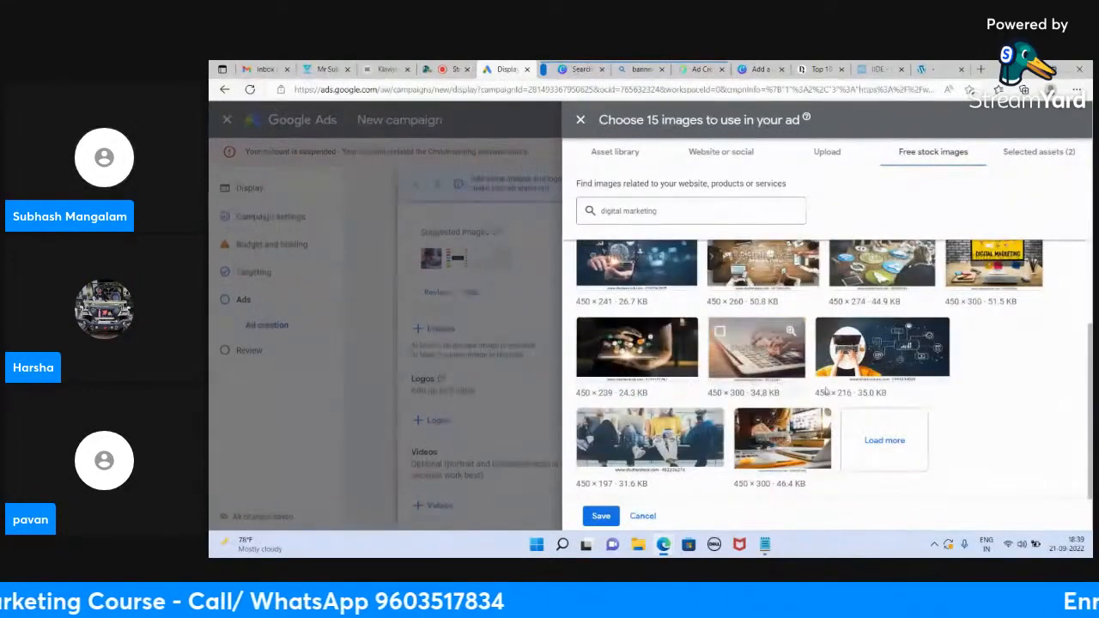
left_click(881, 438)
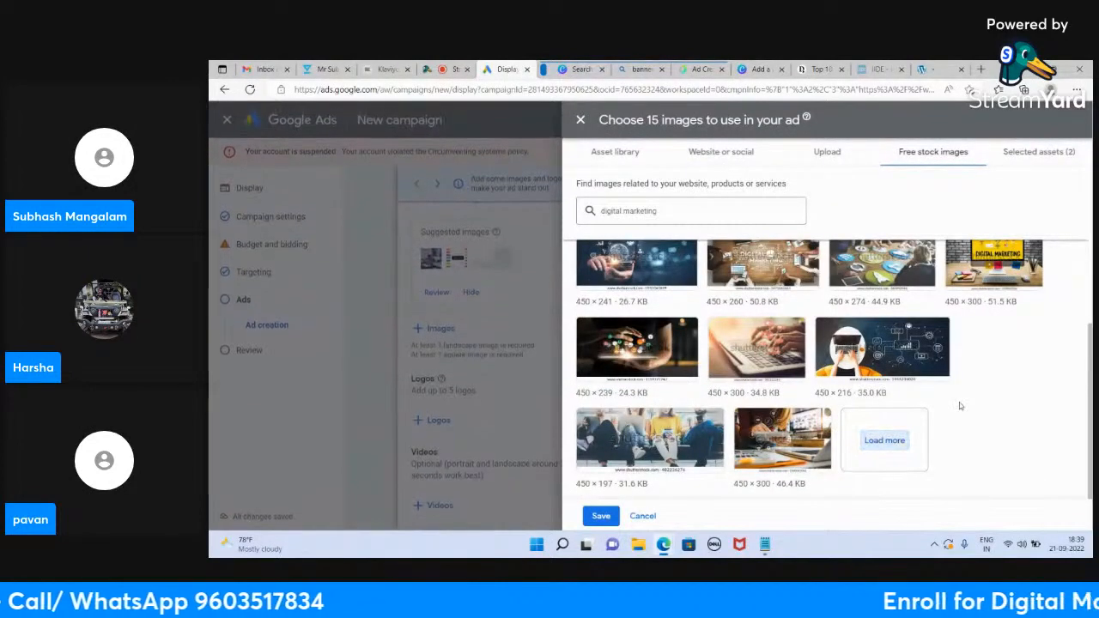
scroll(991, 387, "down", 3)
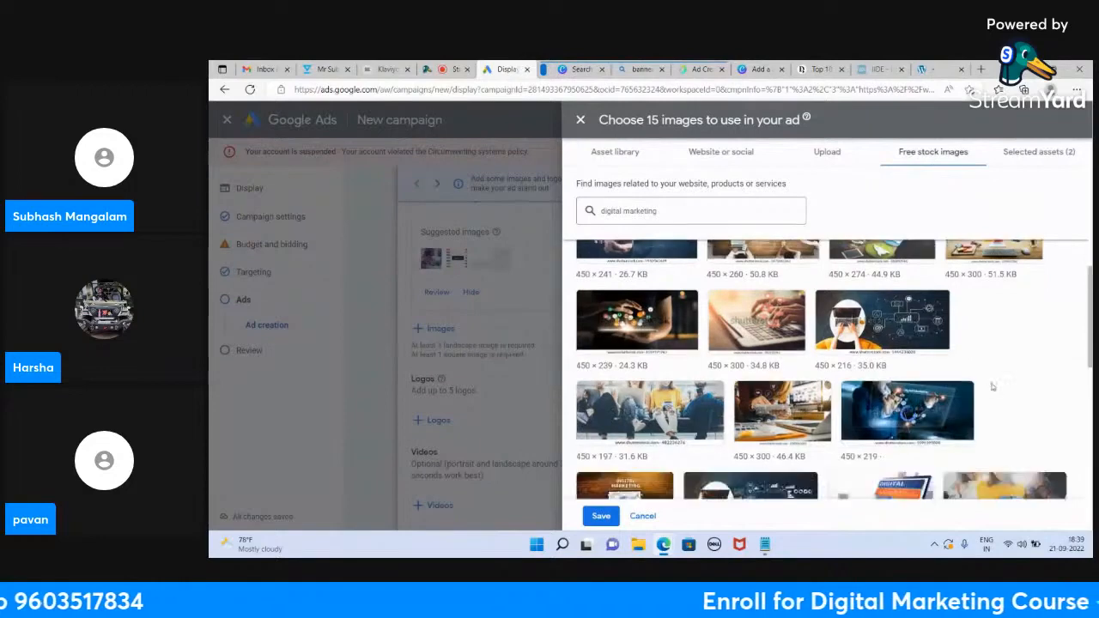
scroll(858, 390, "down", 2)
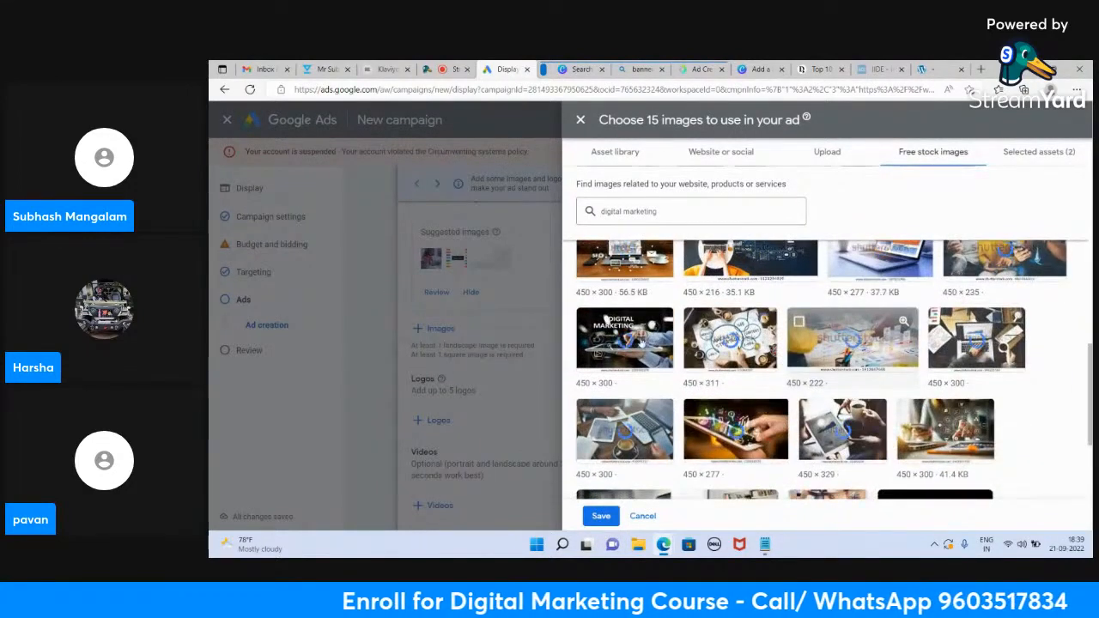
left_click(633, 346)
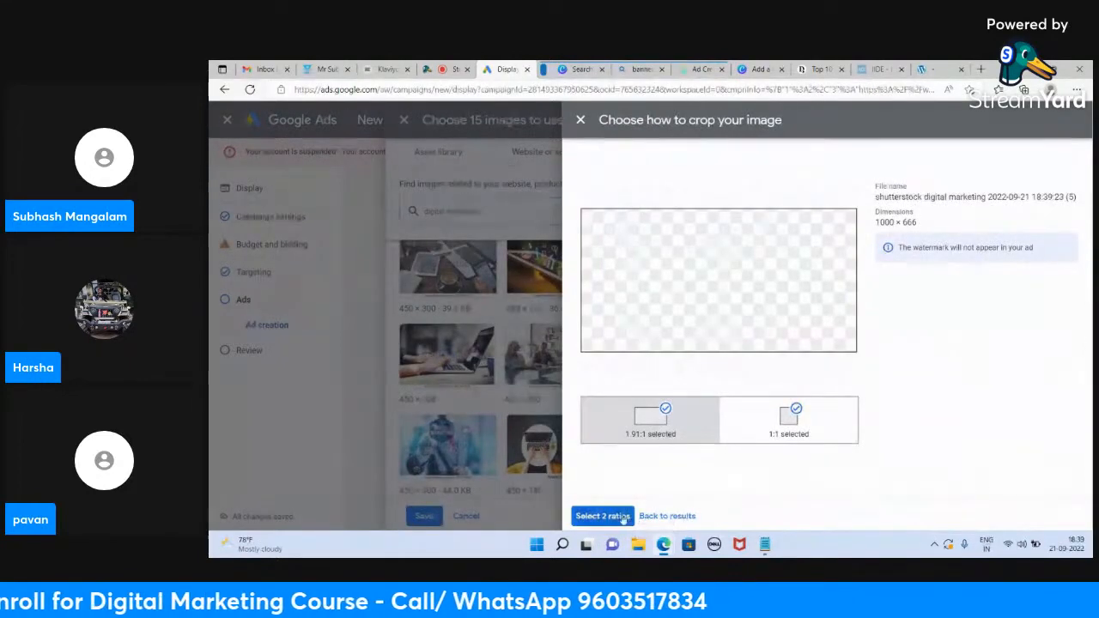
left_click(618, 516)
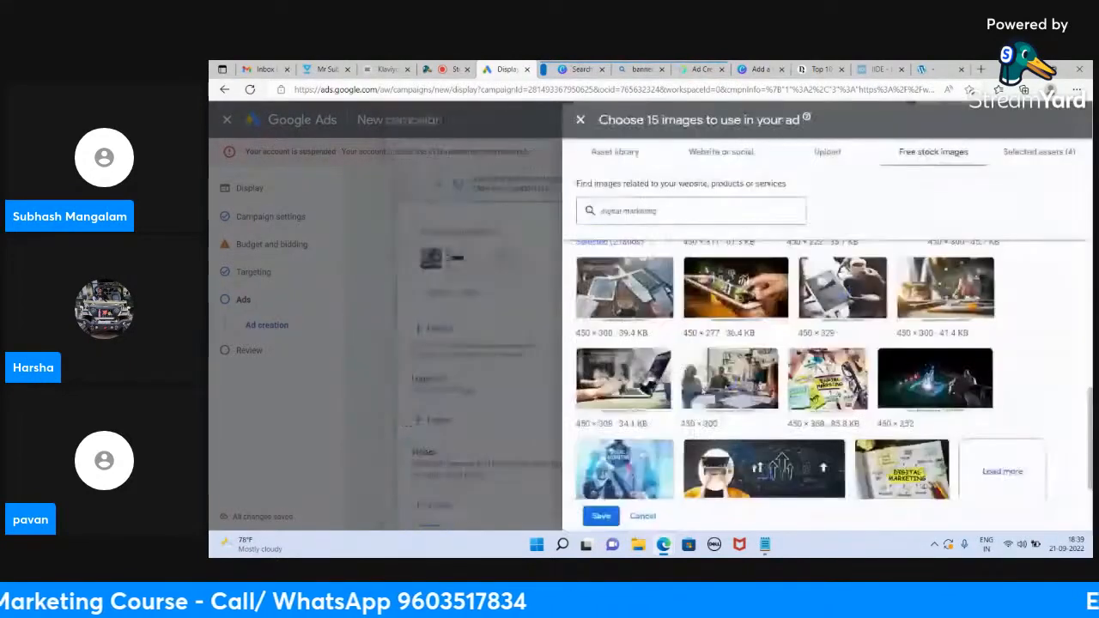
Step: Select the dark 450 × 252 stock image of a hand and glowing graphics in both ratios and try to save the selection
scroll(749, 365, "down", 1)
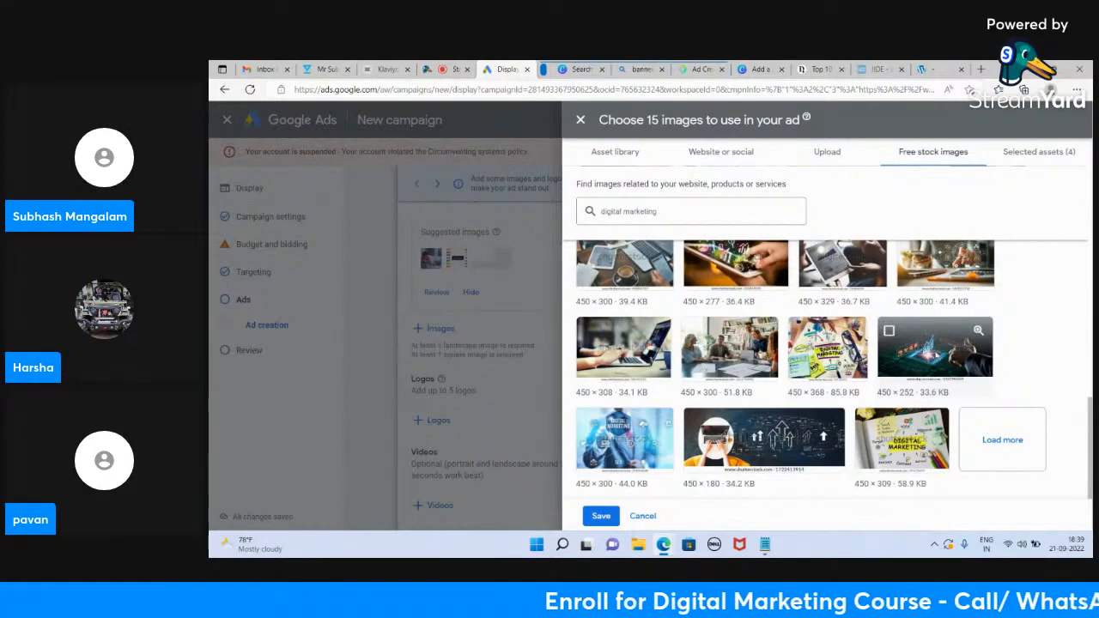
left_click(945, 347)
left_click(618, 516)
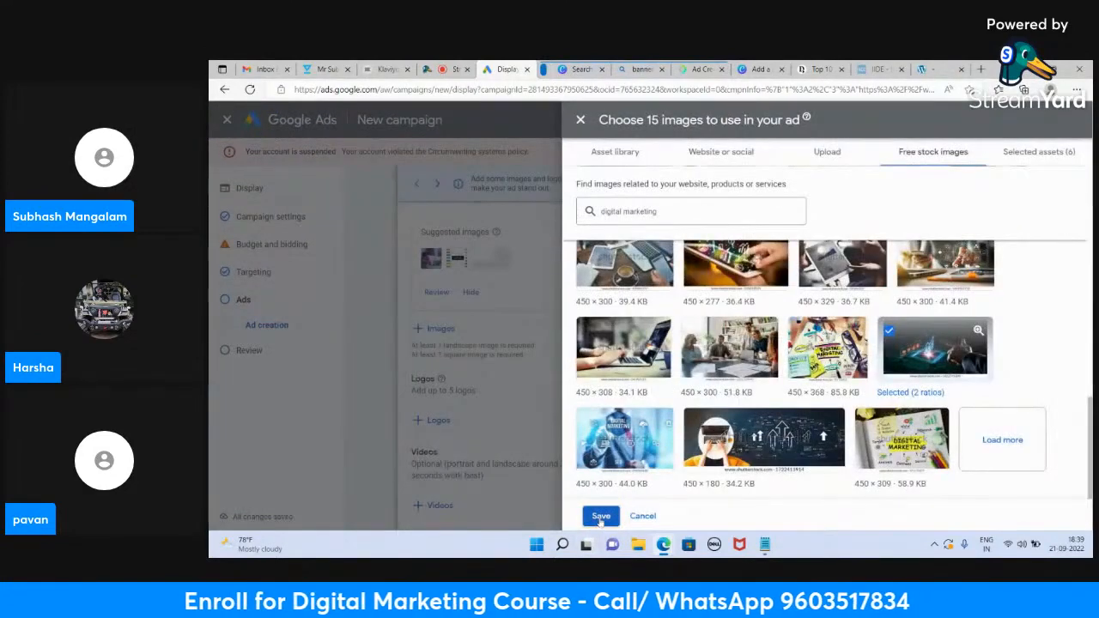
left_click(601, 516)
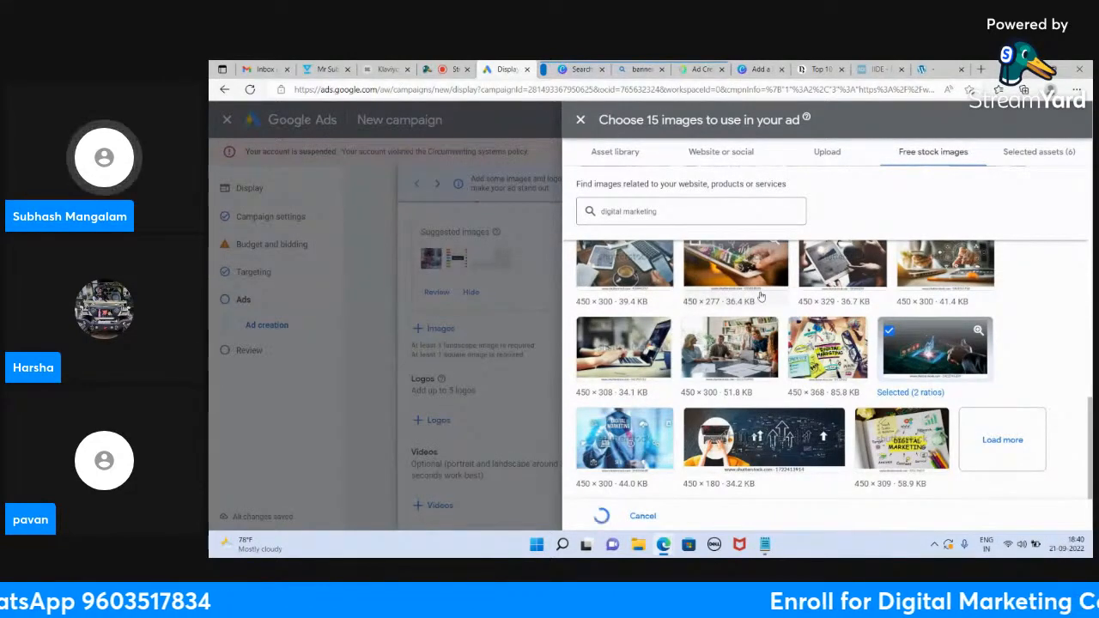
Step: Check the Canva banner, add the waiting participant to the StreamYard broadcast, and return to the Google Ads image chooser
left_click(766, 68)
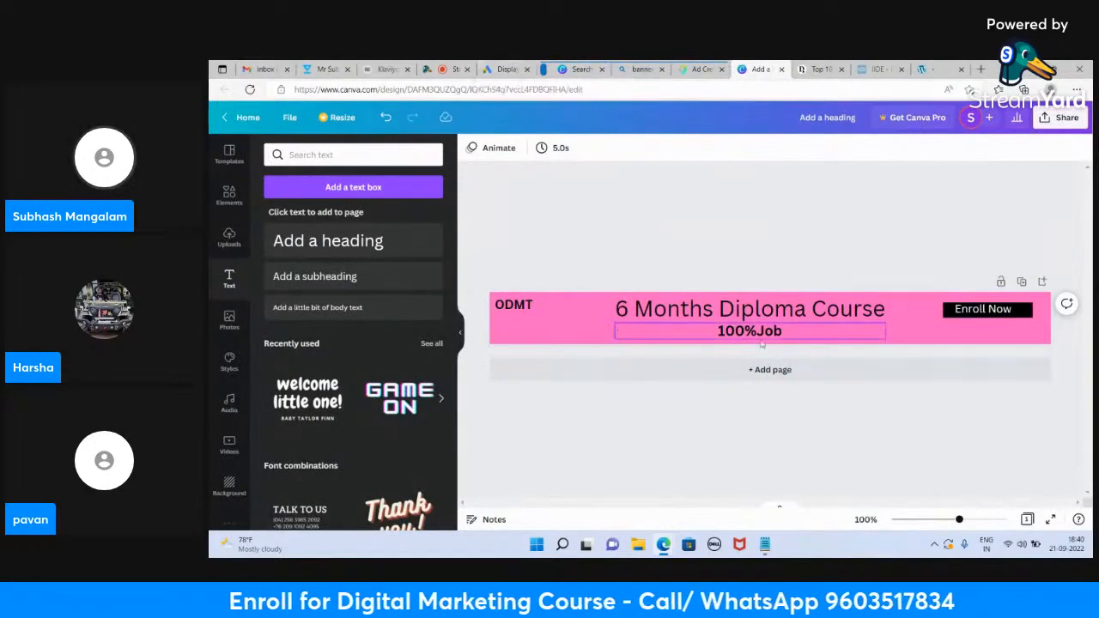
left_click(505, 67)
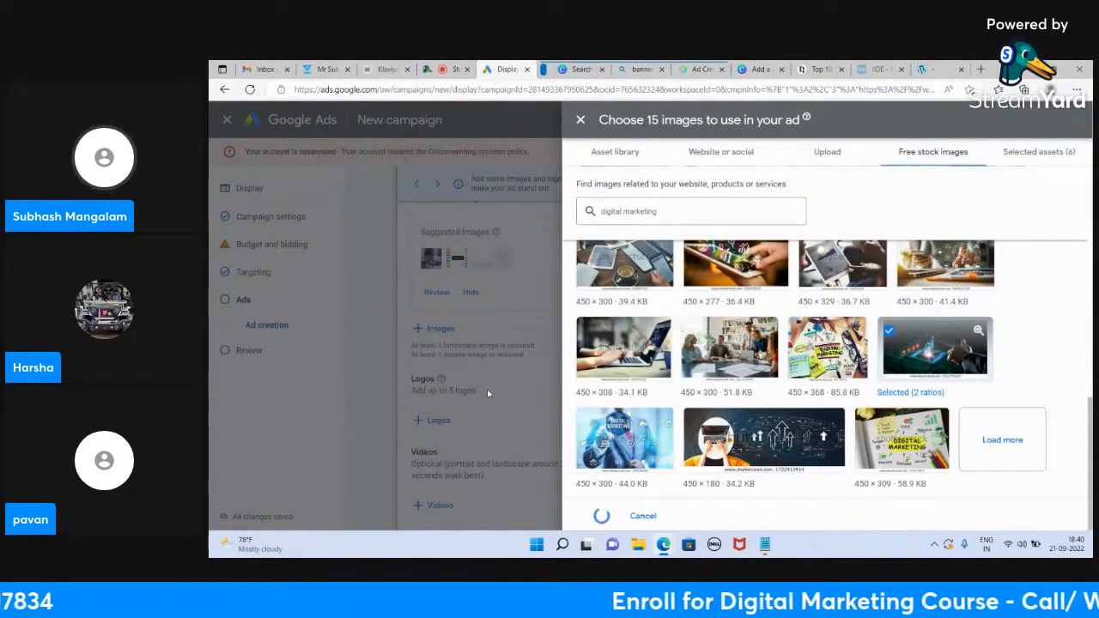
left_click(453, 68)
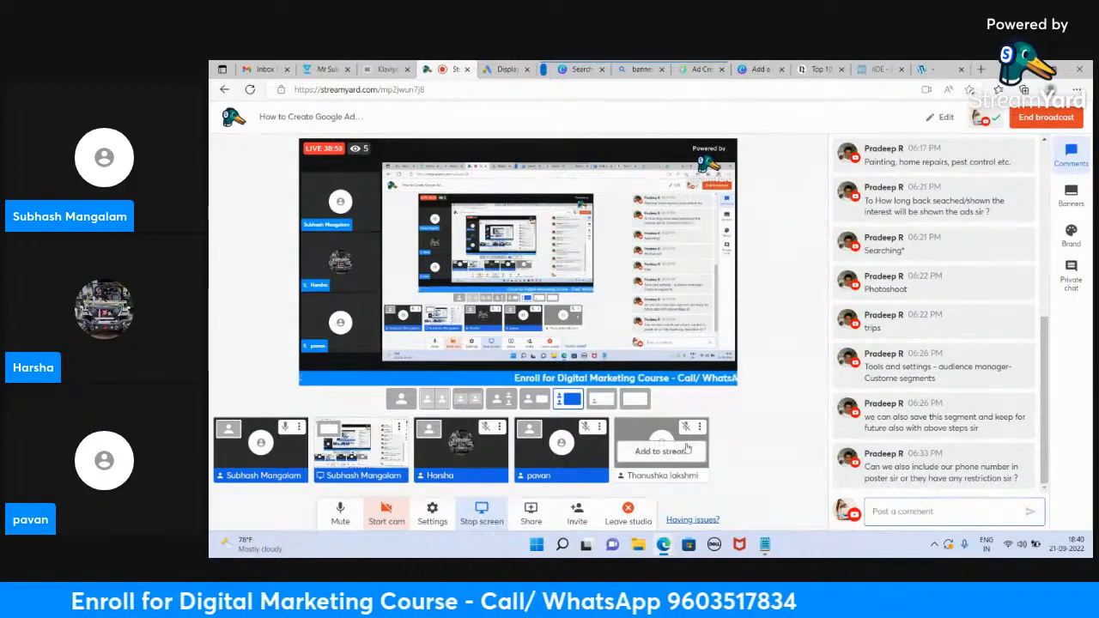
left_click(685, 449)
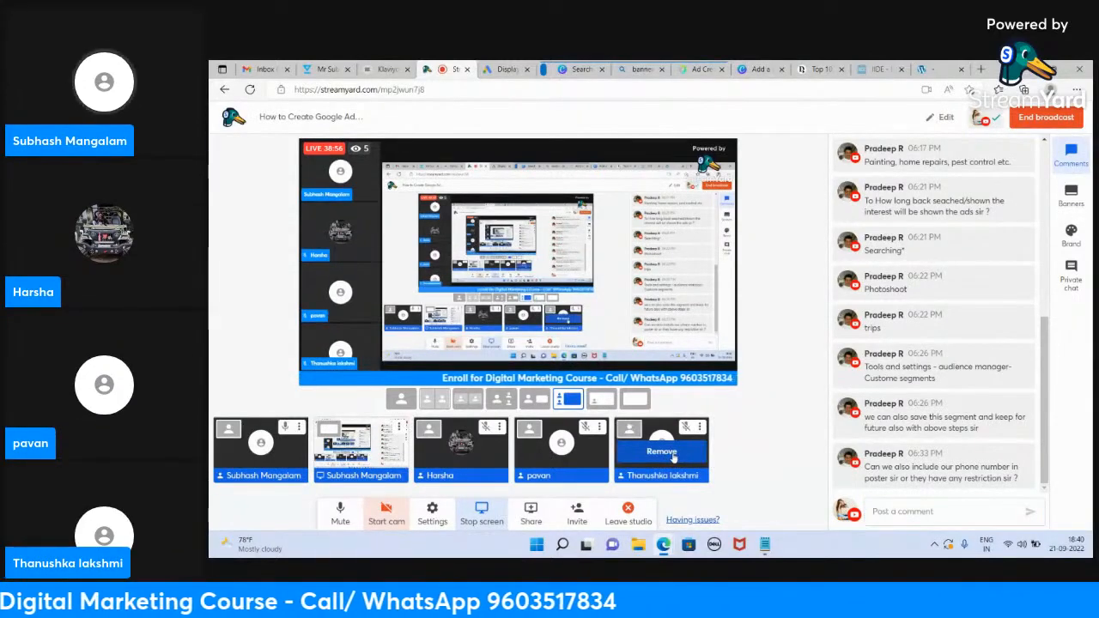
left_click(505, 69)
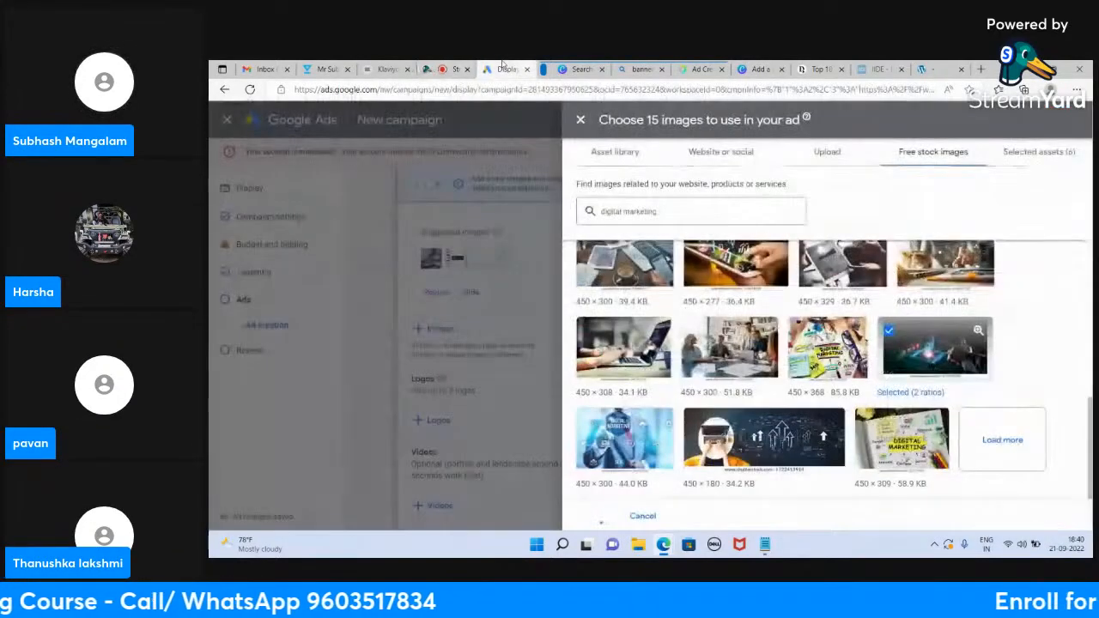
Step: Discard the pending image selection, reopen the image chooser, and try to save the hand-on-tablet stock image in both ratios
left_click(581, 121)
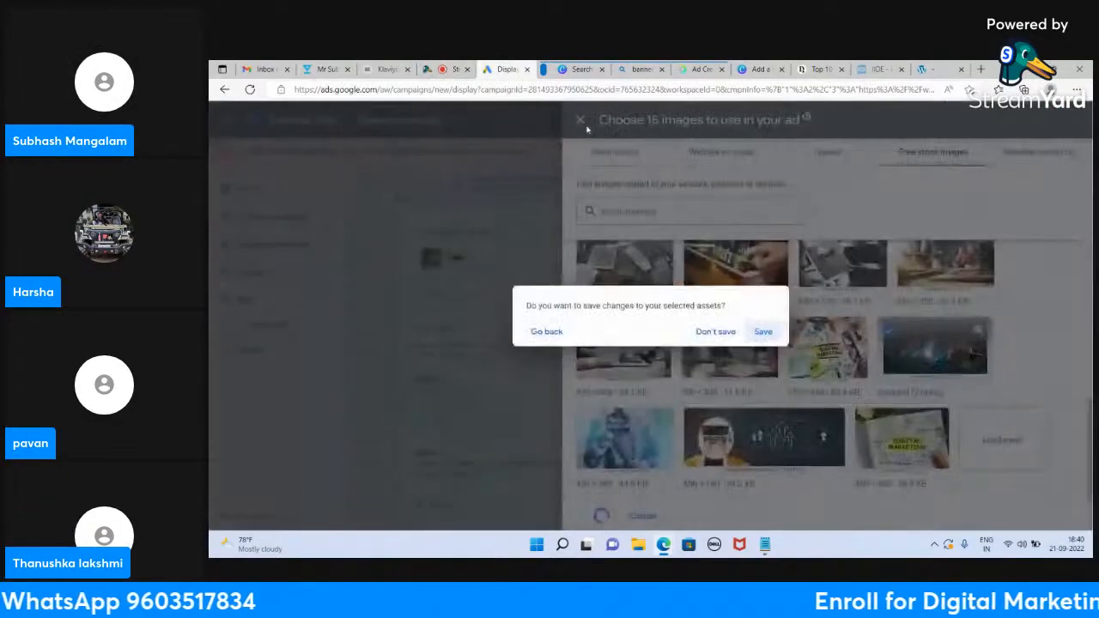
left_click(706, 332)
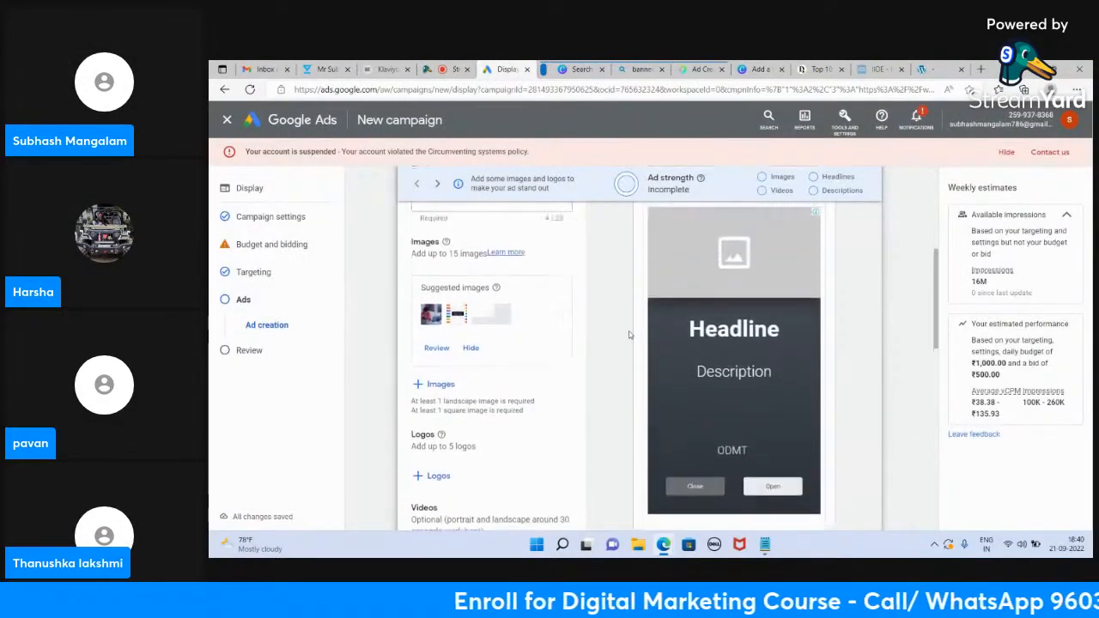
left_click(430, 335)
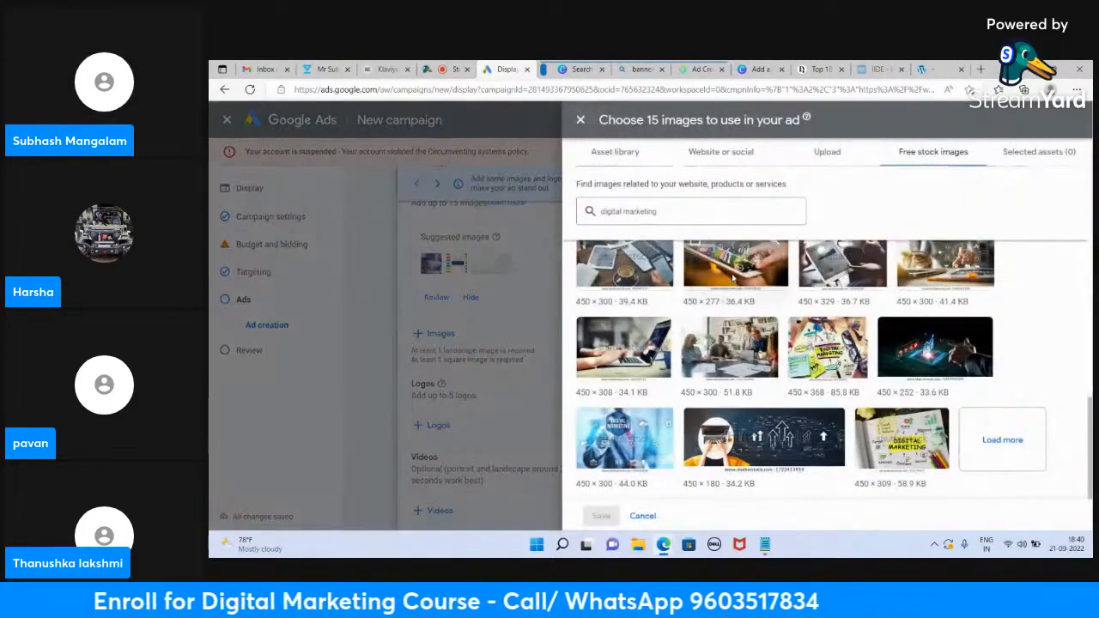
left_click(732, 274)
left_click(602, 516)
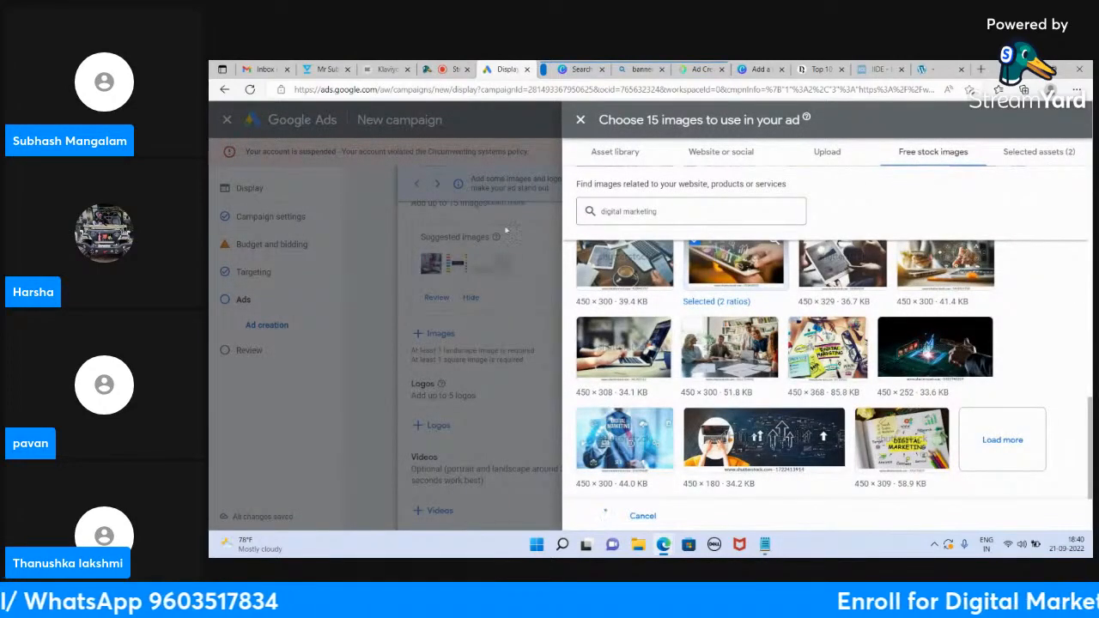
Step: Check the StreamYard studio's participants and comments, and return to the Google Ads image chooser
left_click(455, 69)
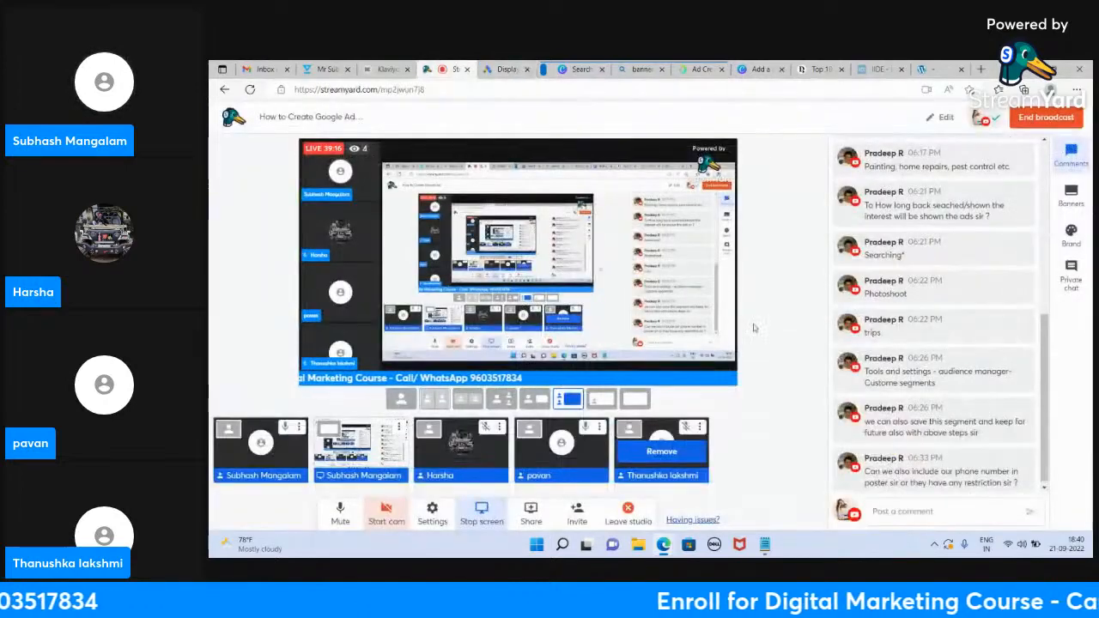
scroll(807, 424, "down", 1)
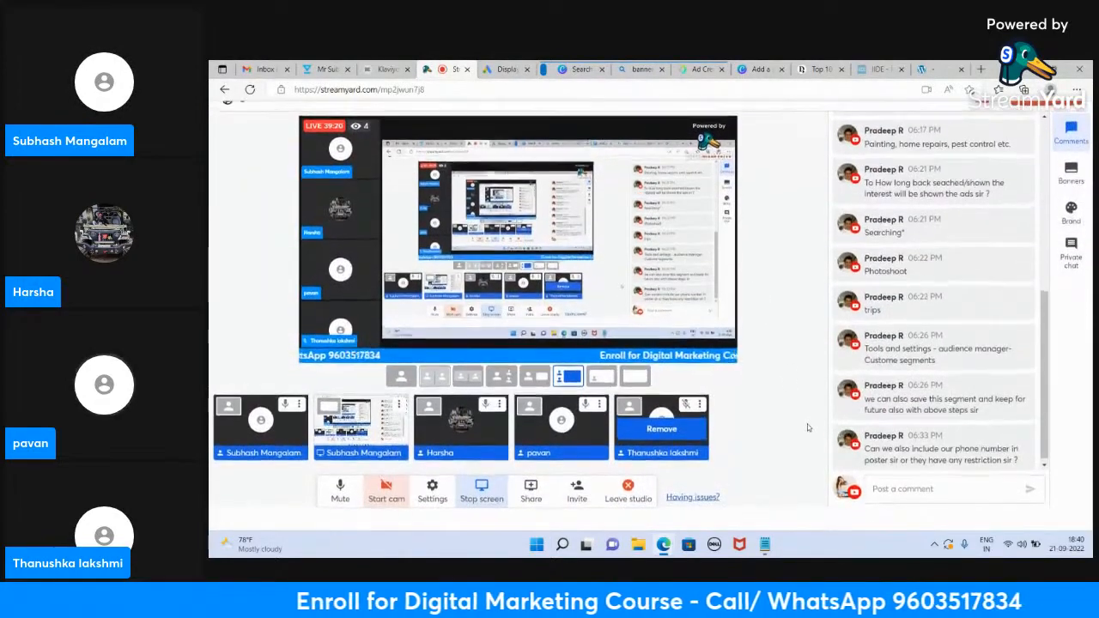
scroll(807, 427, "up", 1)
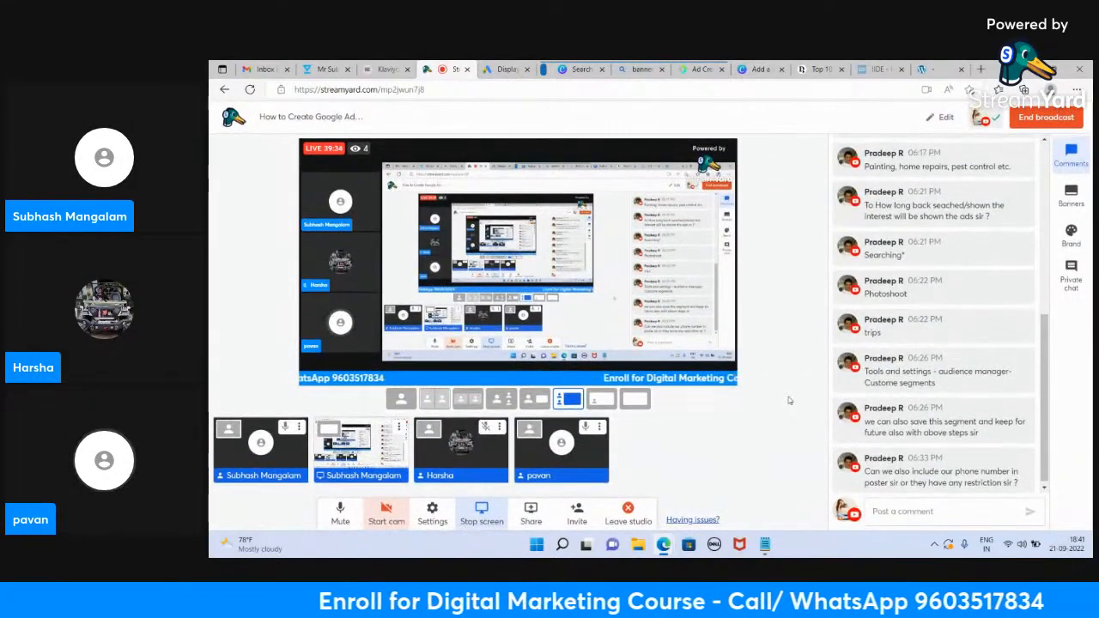
left_click(504, 69)
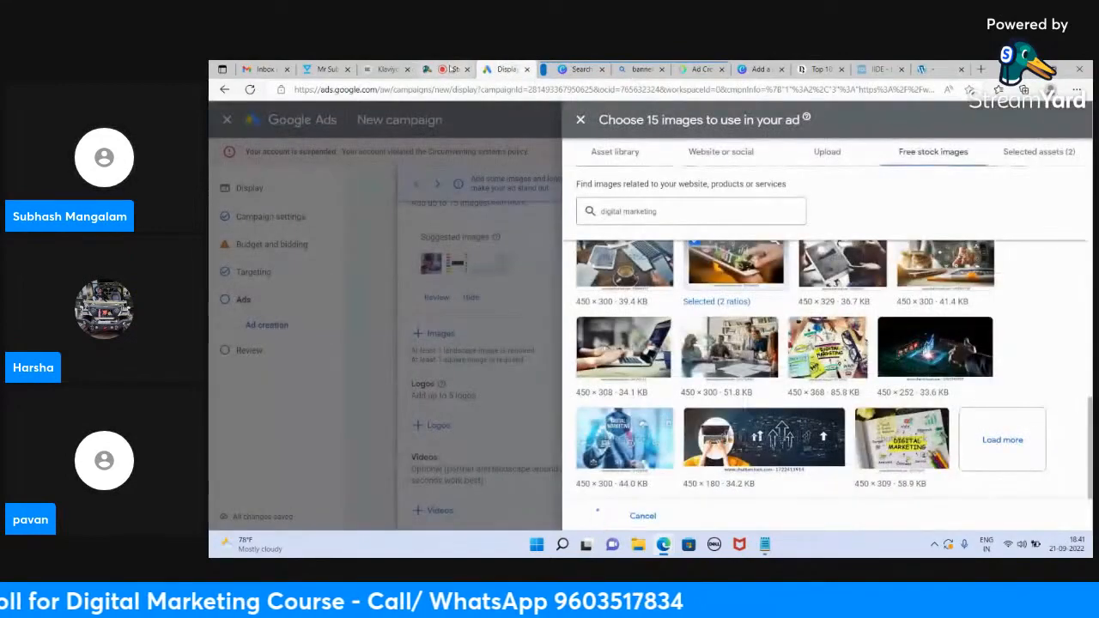
Step: Add the waiting participant to the StreamYard broadcast again and read through the viewers' comments
left_click(449, 69)
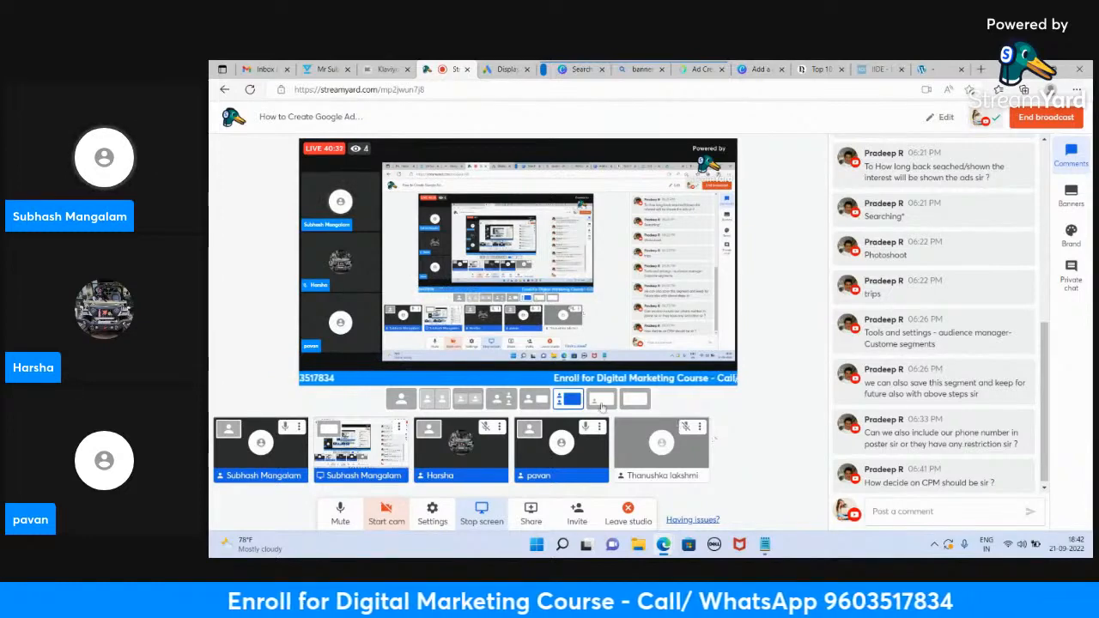
left_click(661, 449)
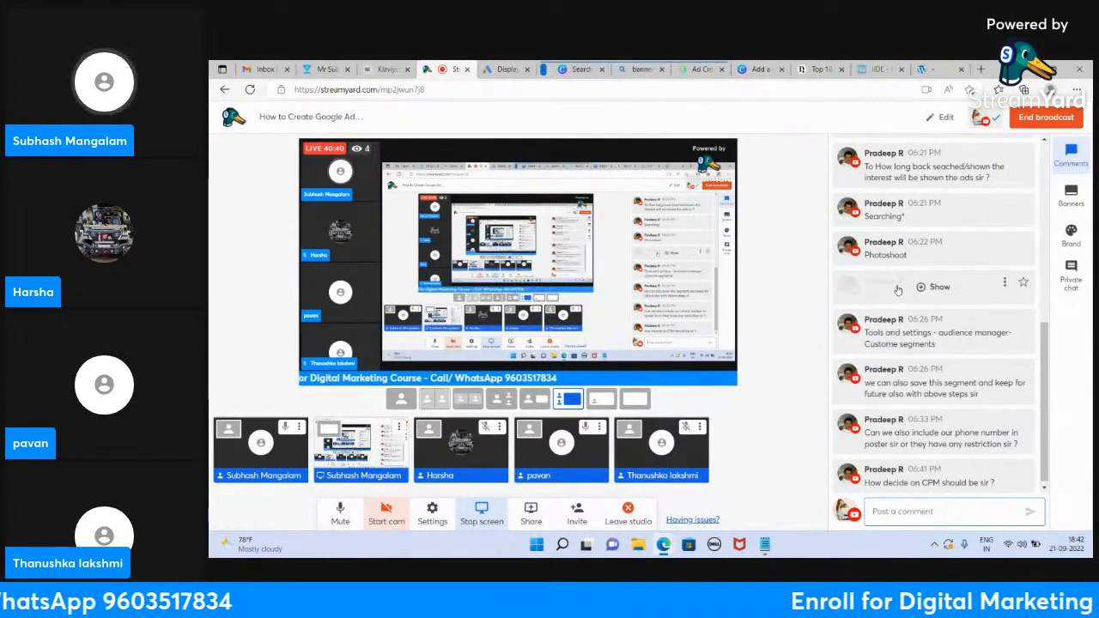
scroll(898, 290, "up", 4)
scroll(898, 290, "down", 4)
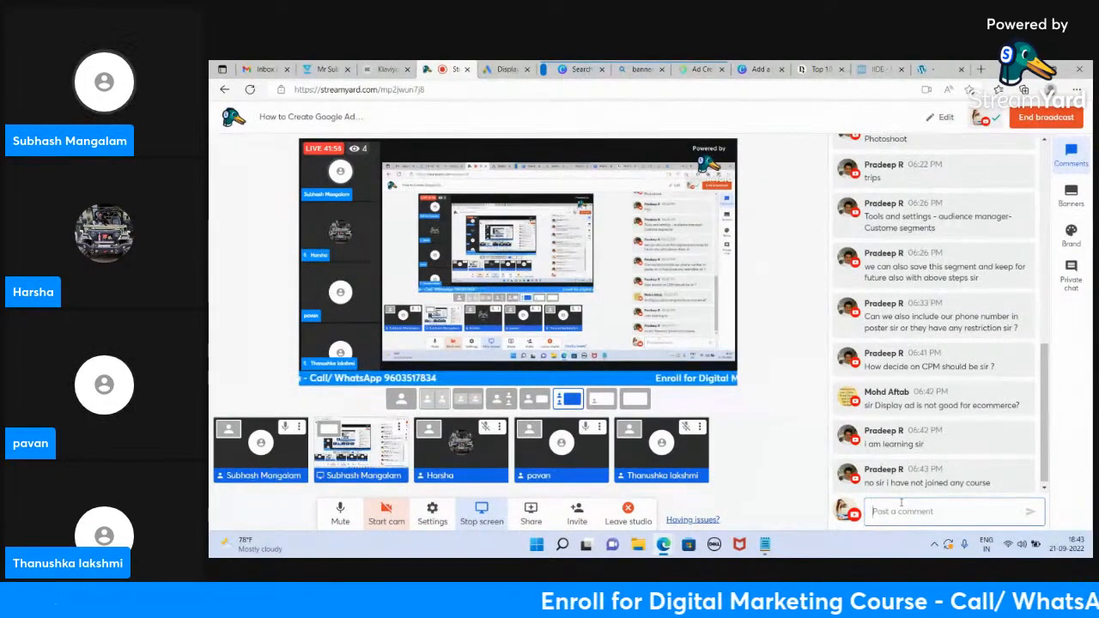
Step: Open odmt.in in the tab showing material.odmt.in and look through the digital marketing course page
left_click(938, 67)
left_click(630, 89)
type("admin")
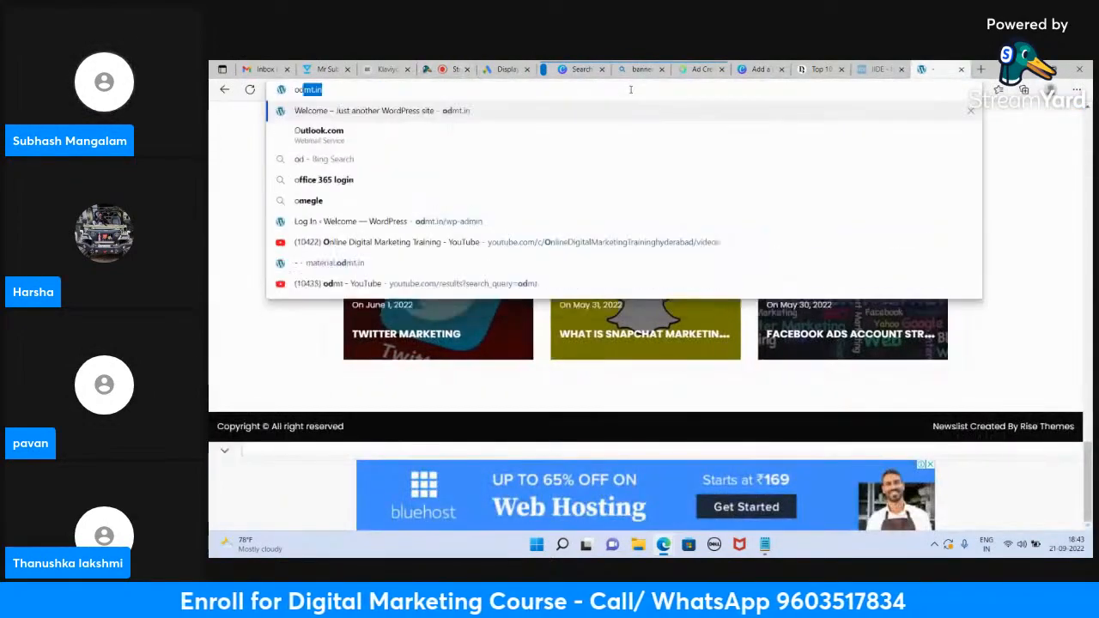
key("Return")
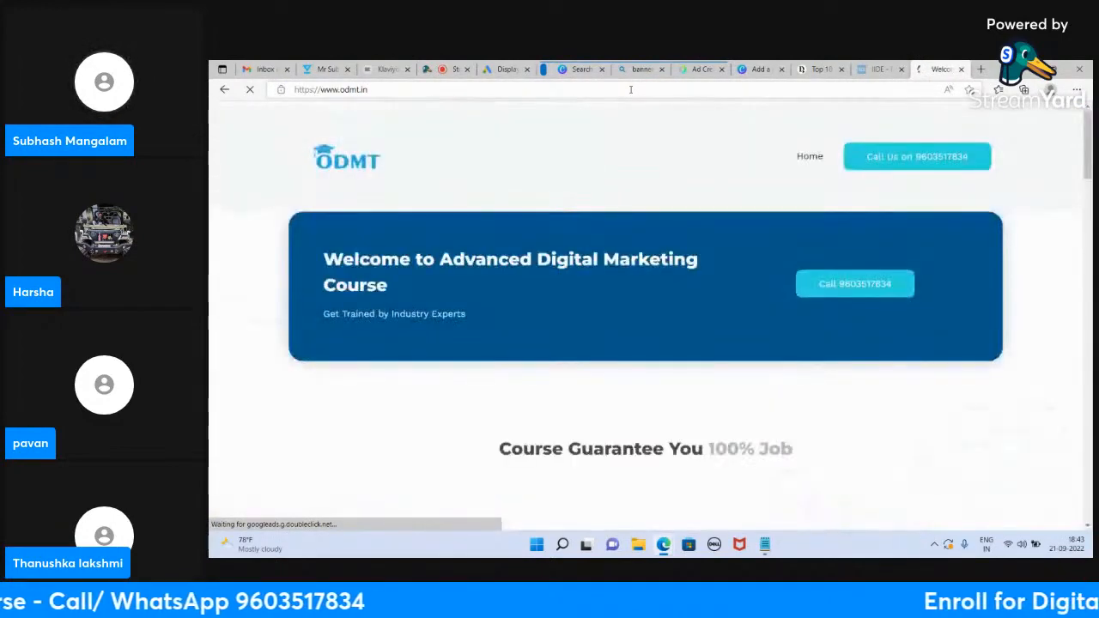
scroll(267, 356, "down", 15)
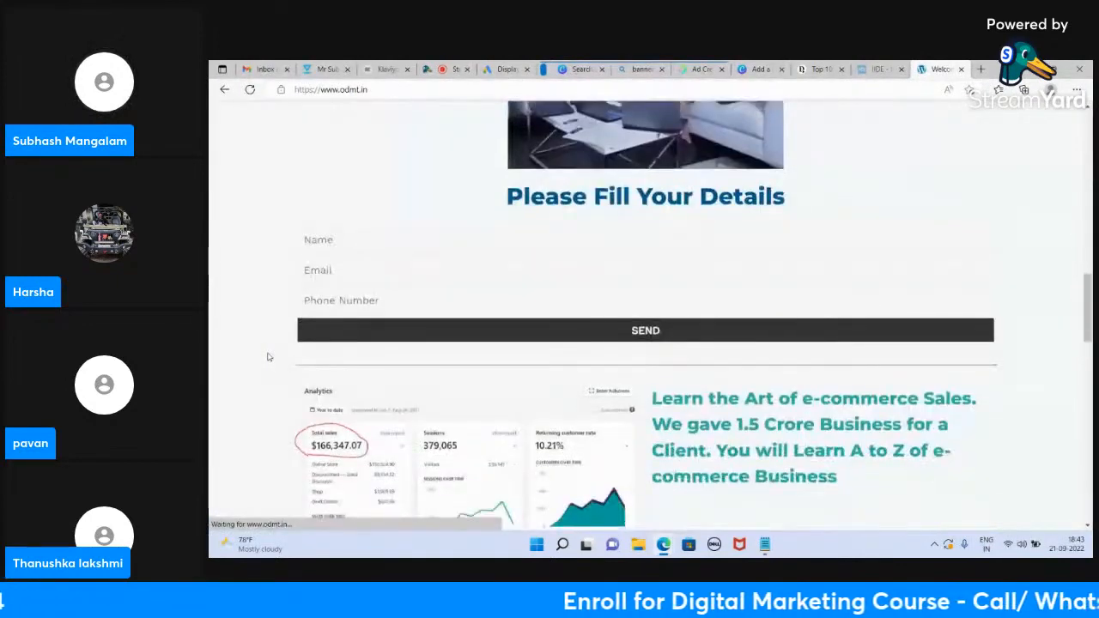
scroll(267, 356, "down", 10)
Step: Return to the StreamYard studio and read the newest viewer comments on the broadcast
left_click(446, 68)
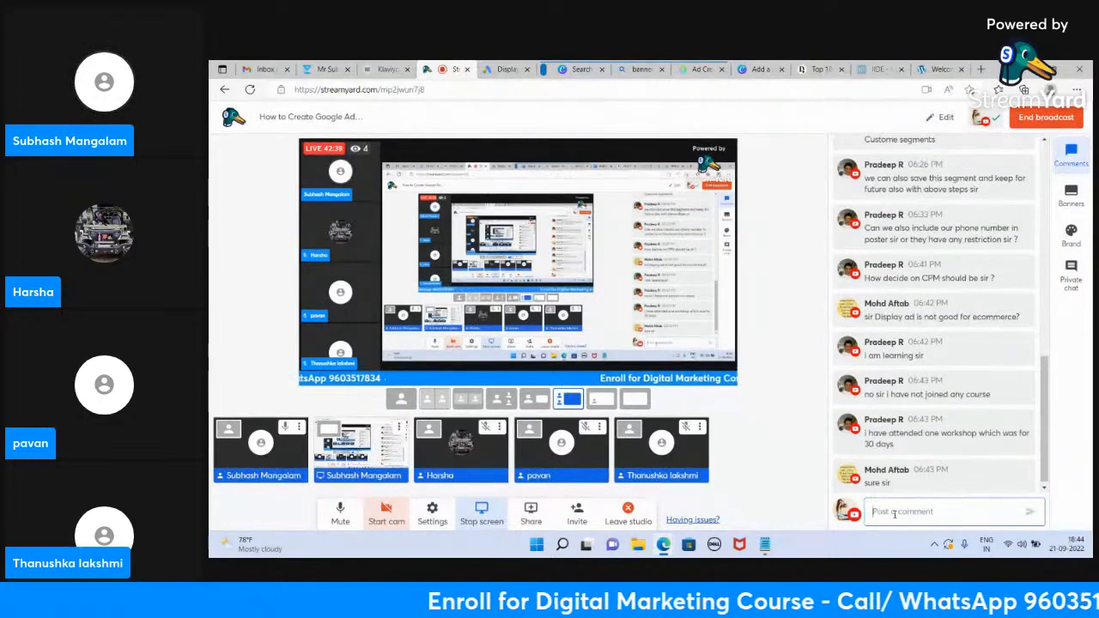
left_click(789, 471)
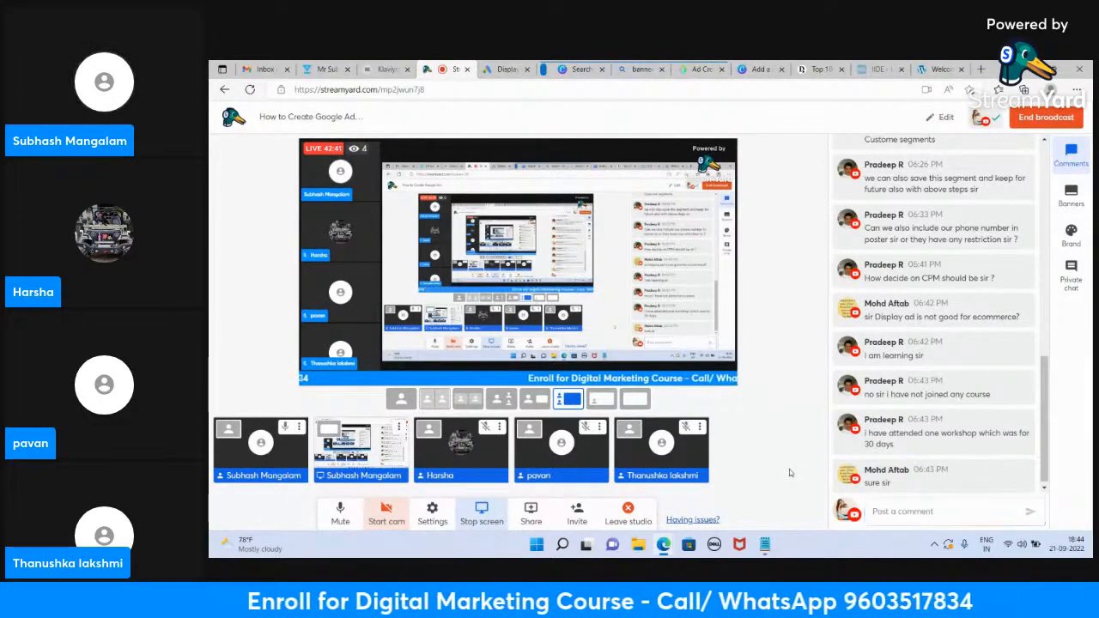
left_click(886, 512)
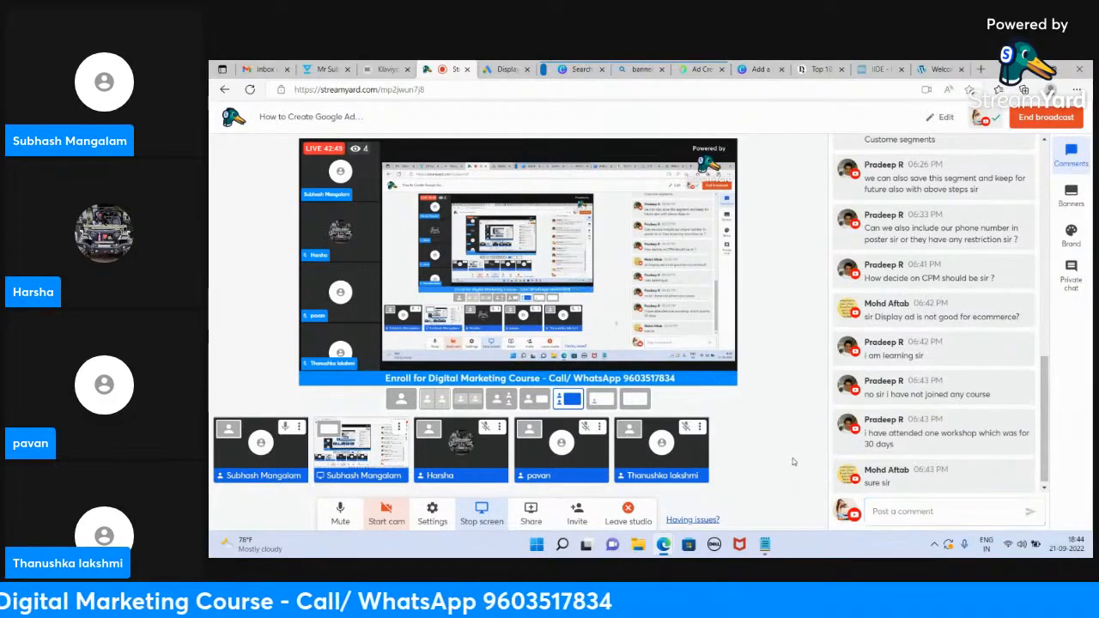
scroll(753, 440, "down", 1)
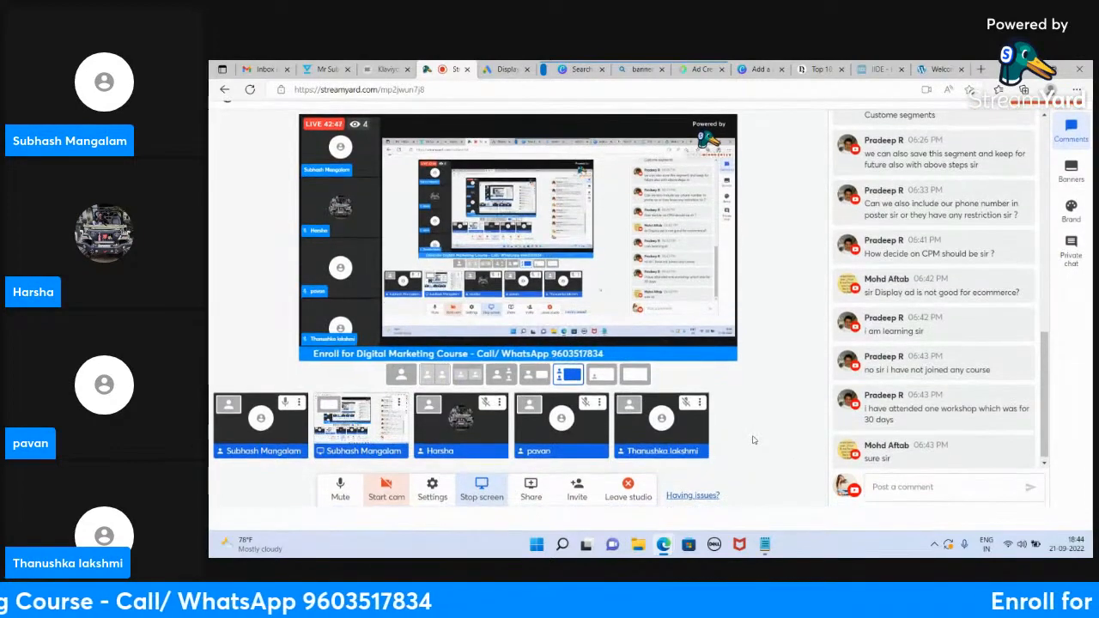
scroll(753, 440, "up", 1)
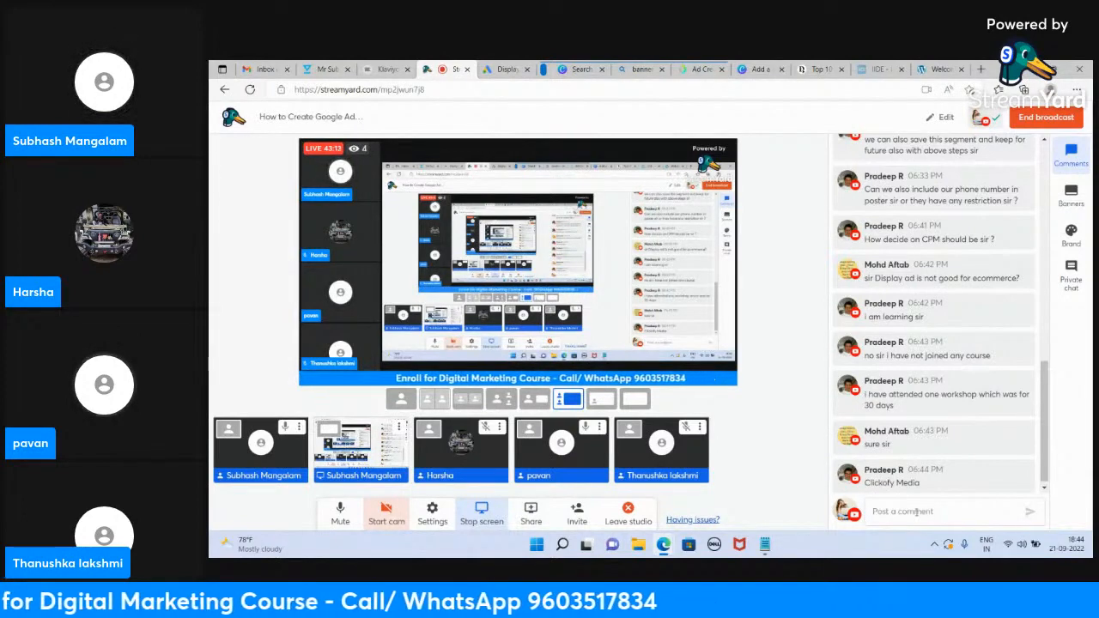
left_click(916, 512)
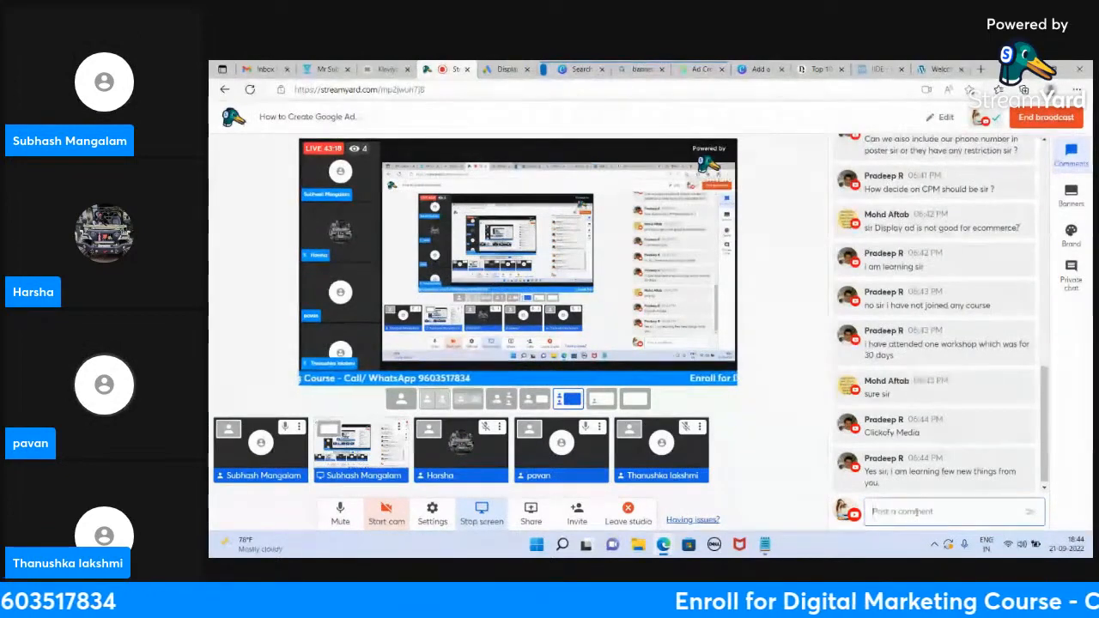
mouse_move(834, 461)
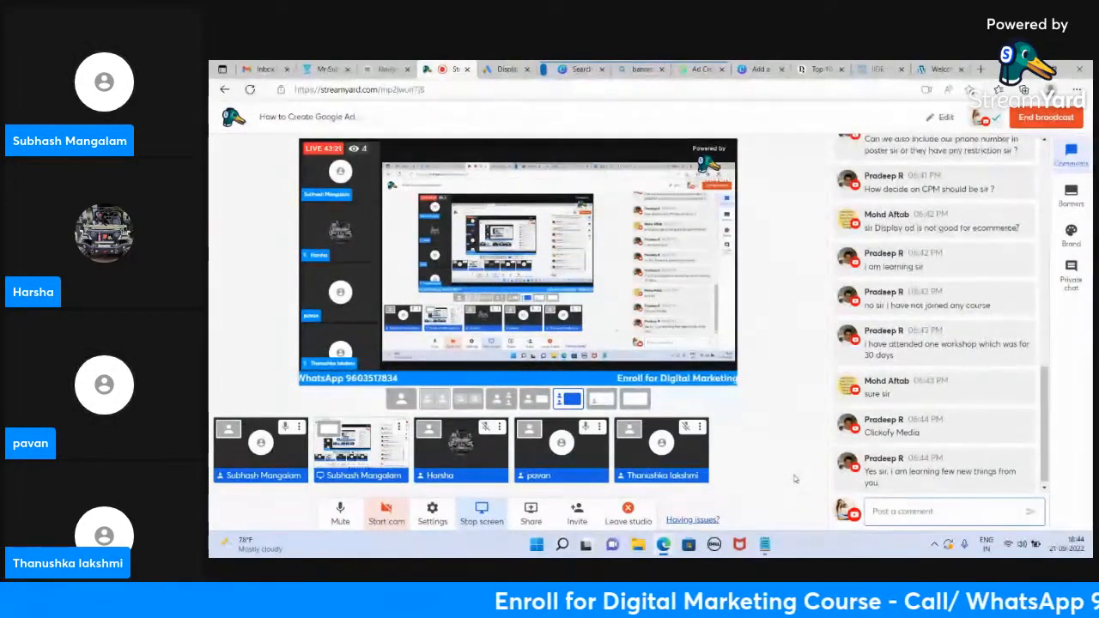